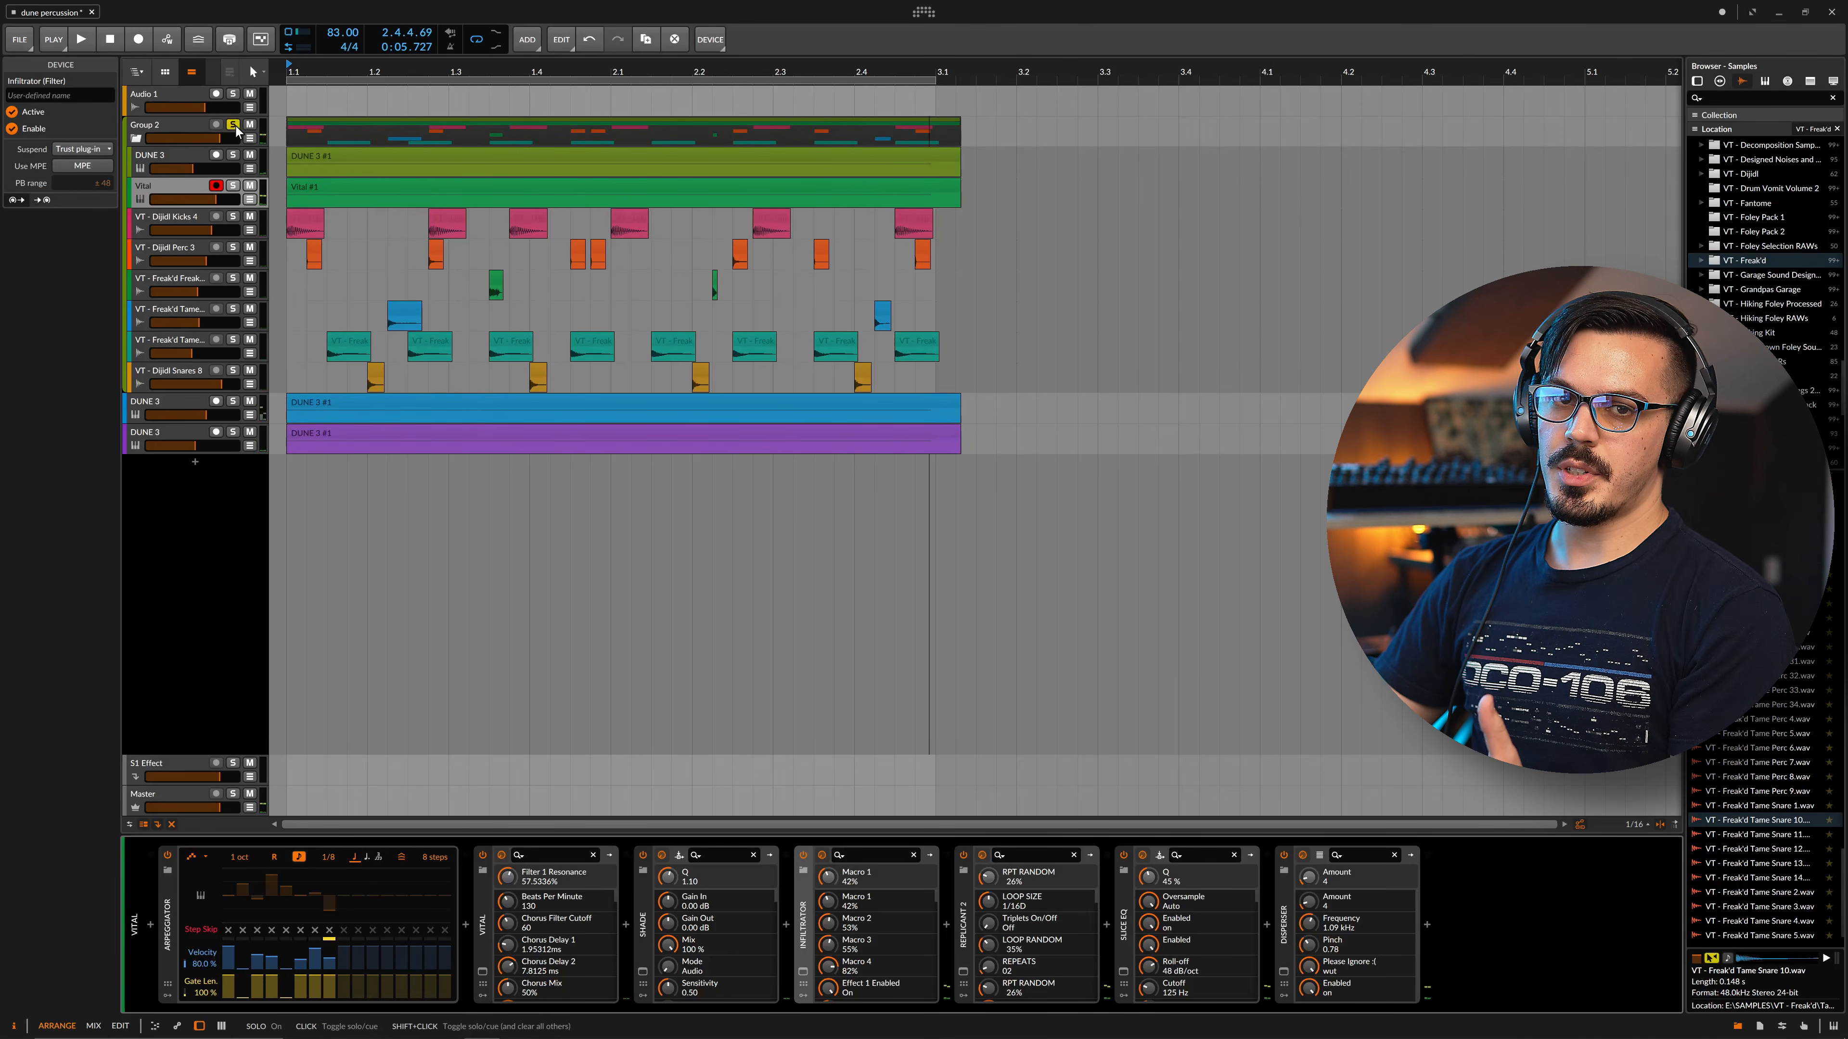
# Play back the soloed Group 2, and solo its Vital and DUNE 3 tracks to listen to them together
pyautogui.press('space')
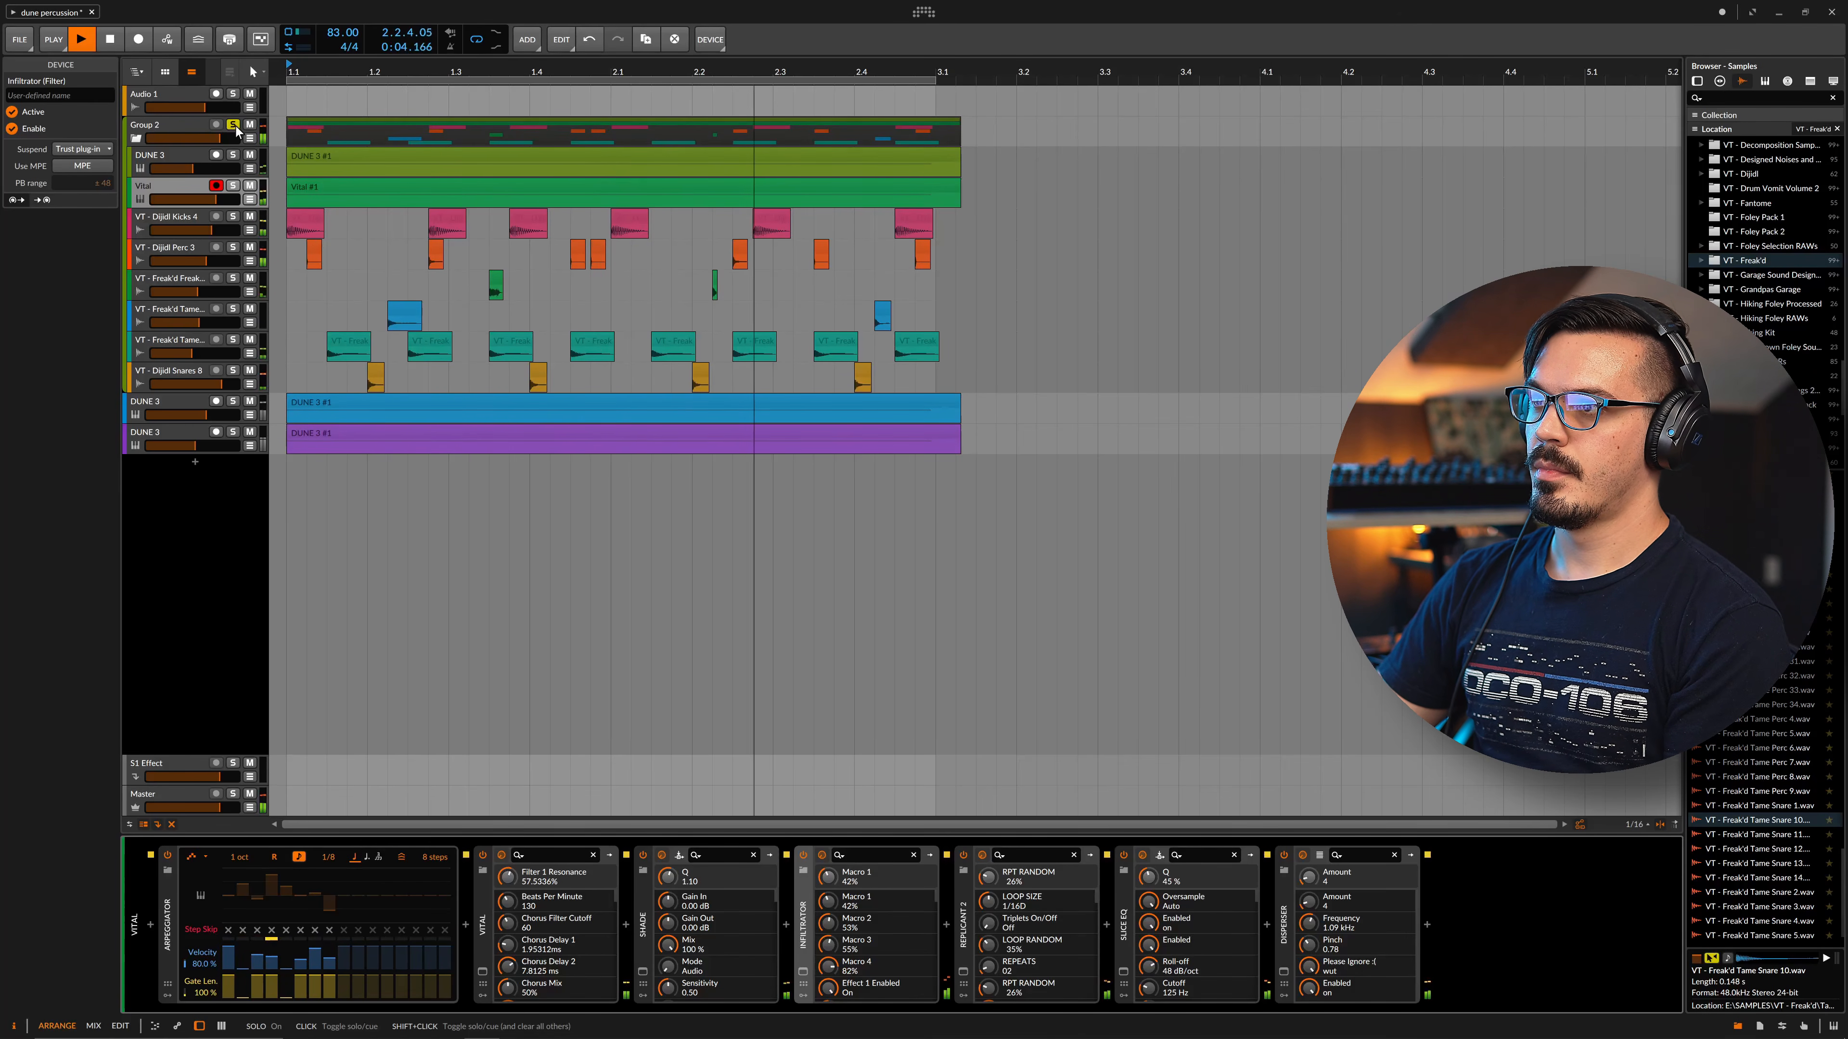
pyautogui.press('space')
pyautogui.click(233, 186)
pyautogui.click(233, 156)
pyautogui.press('space')
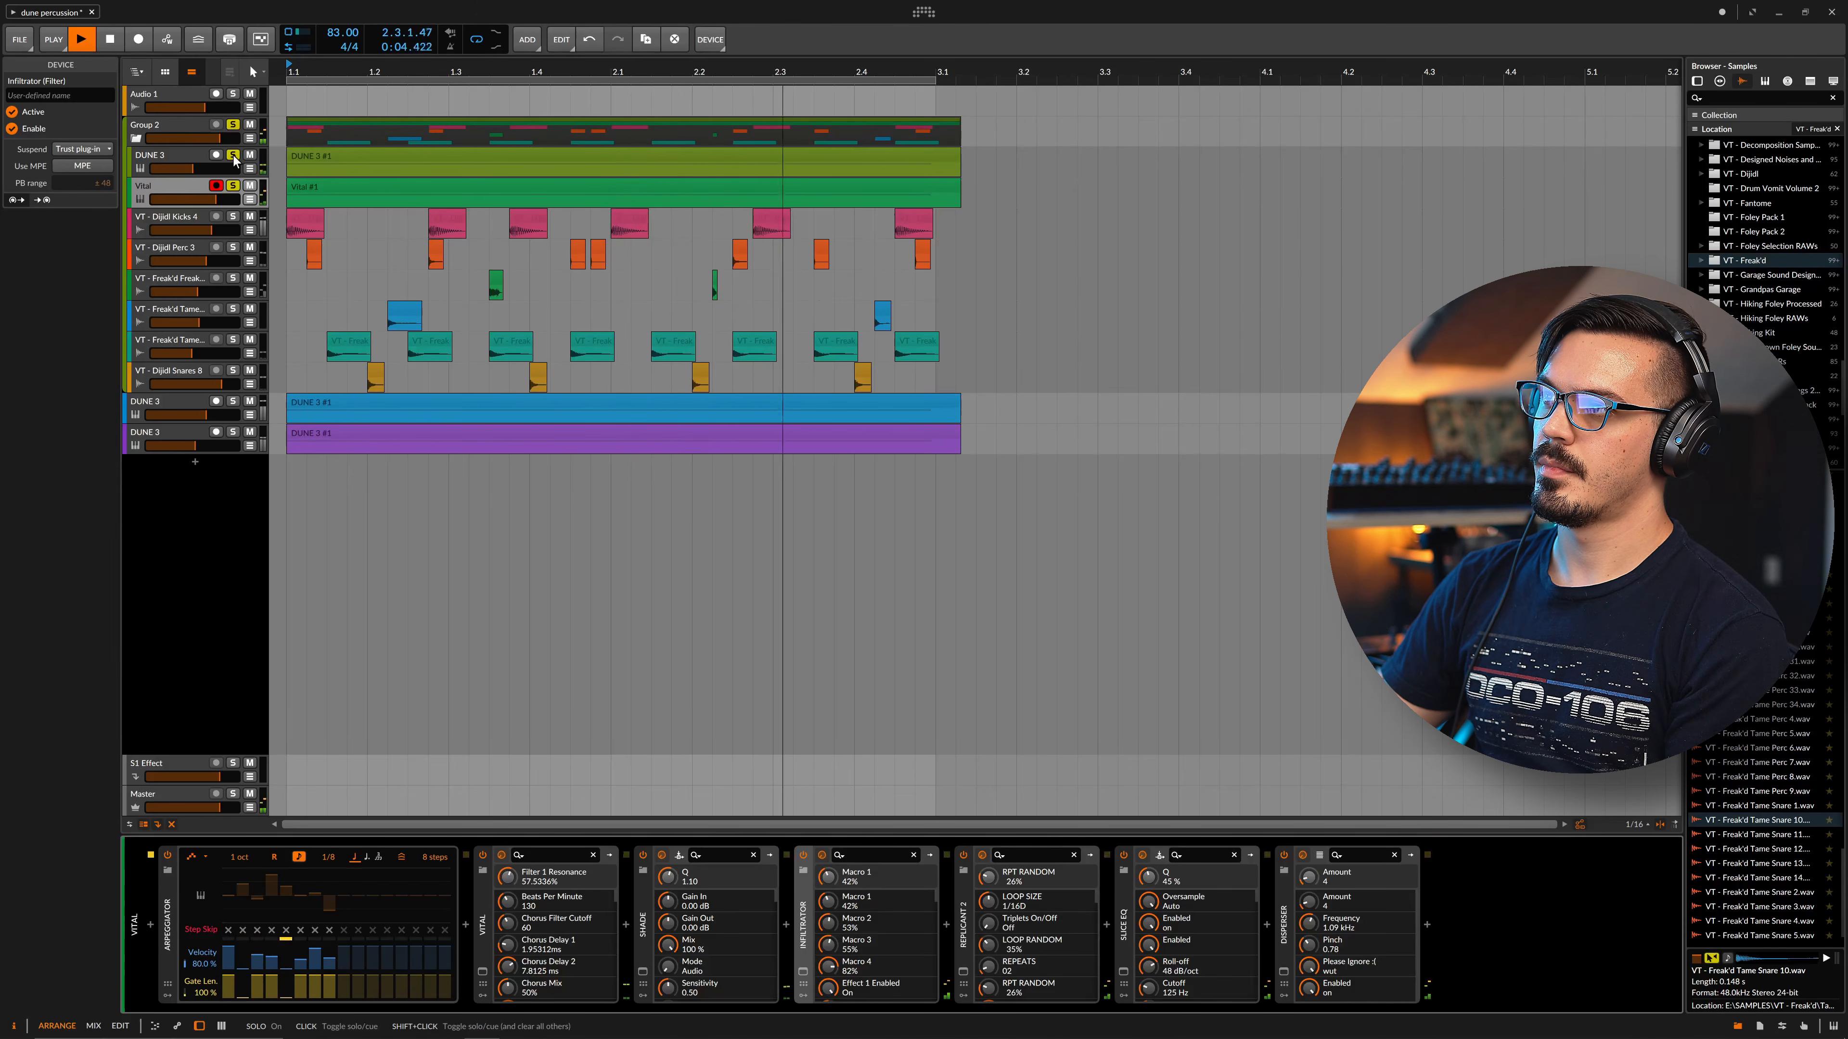
pyautogui.press('space')
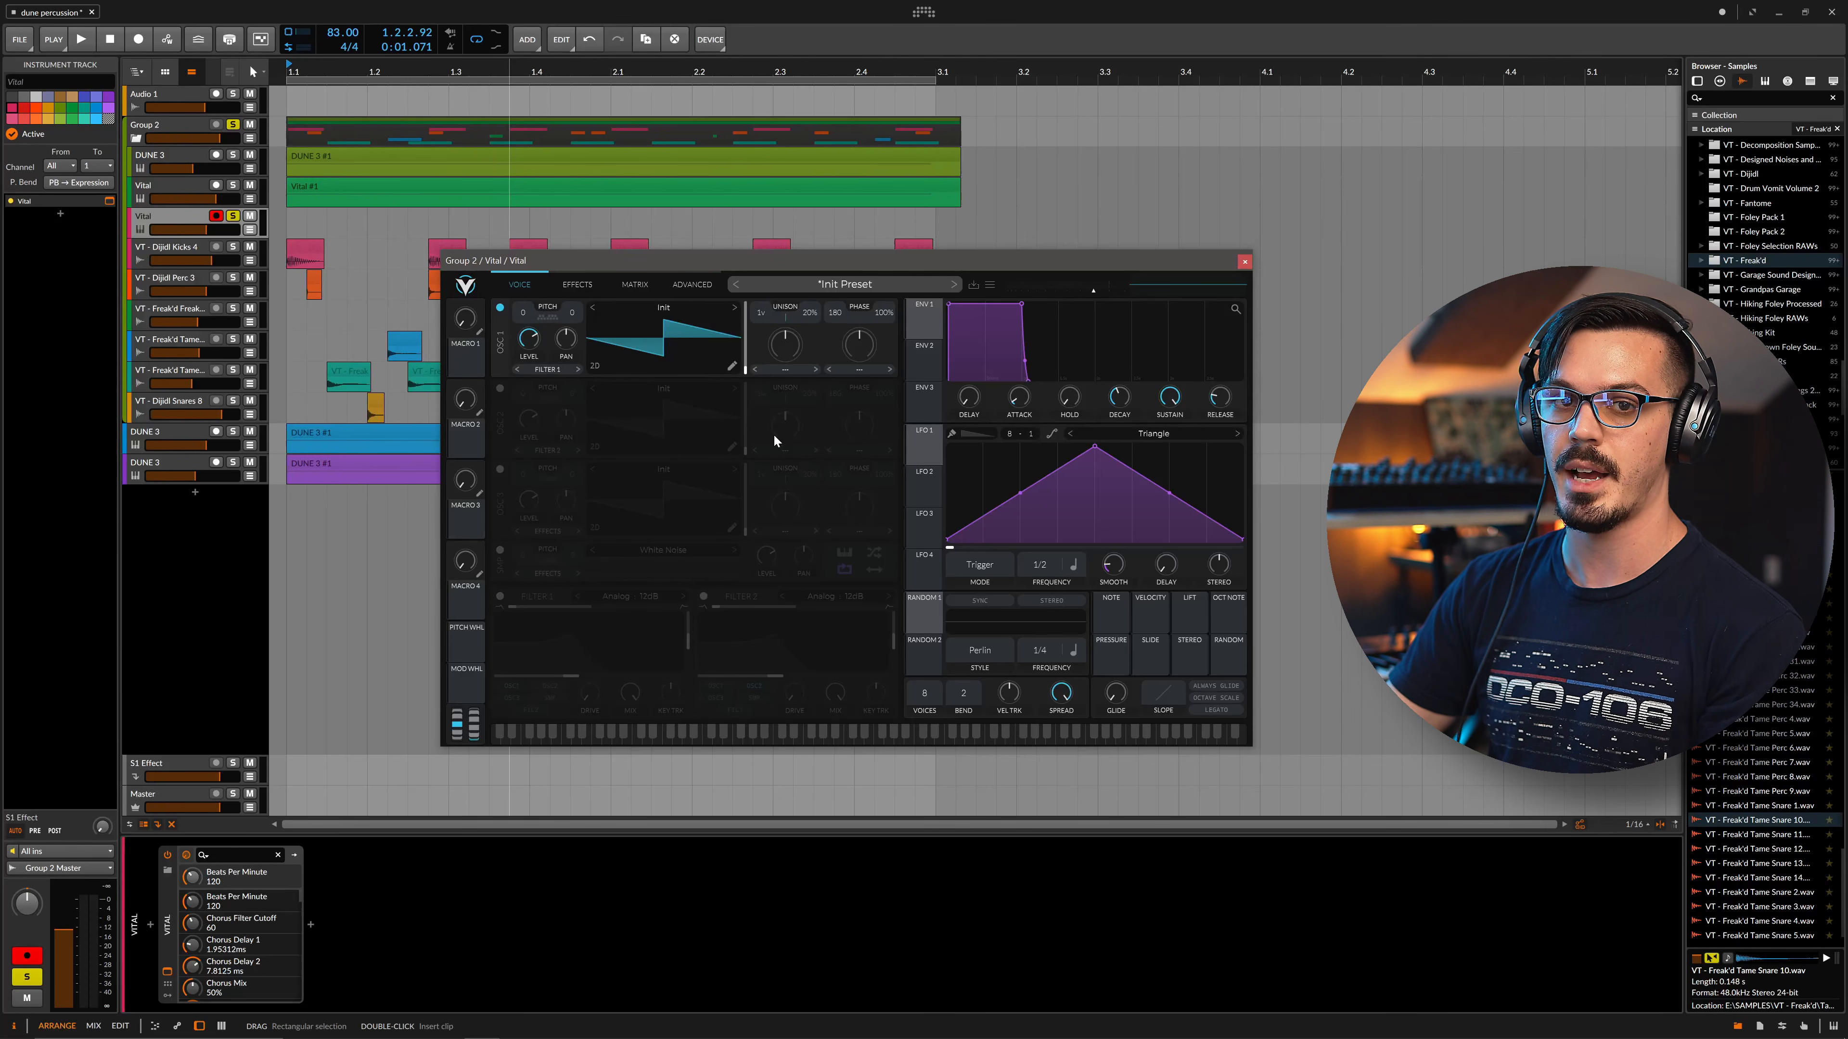
# Open oscillator 1's wavetable editor in Vital and clear all harmonic amplitudes and phases of the Init wave
pyautogui.click(732, 366)
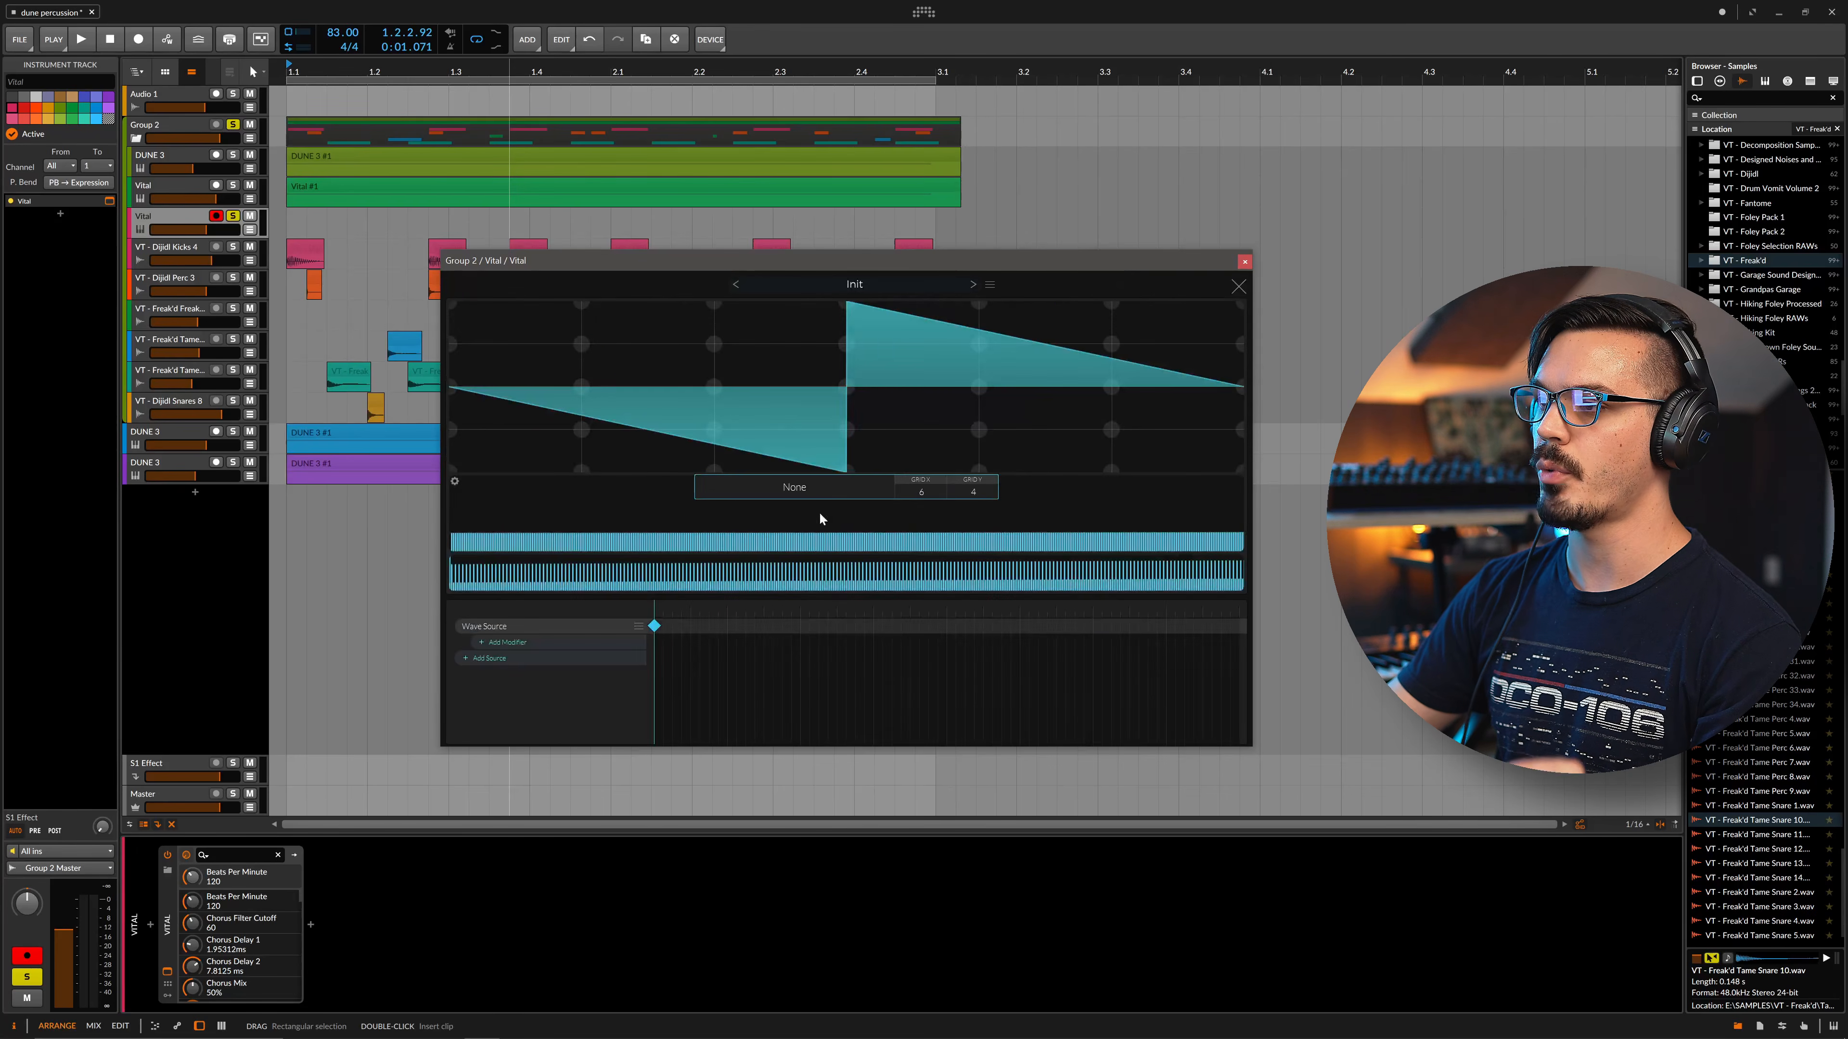
pyautogui.scroll(-3, 804, 535)
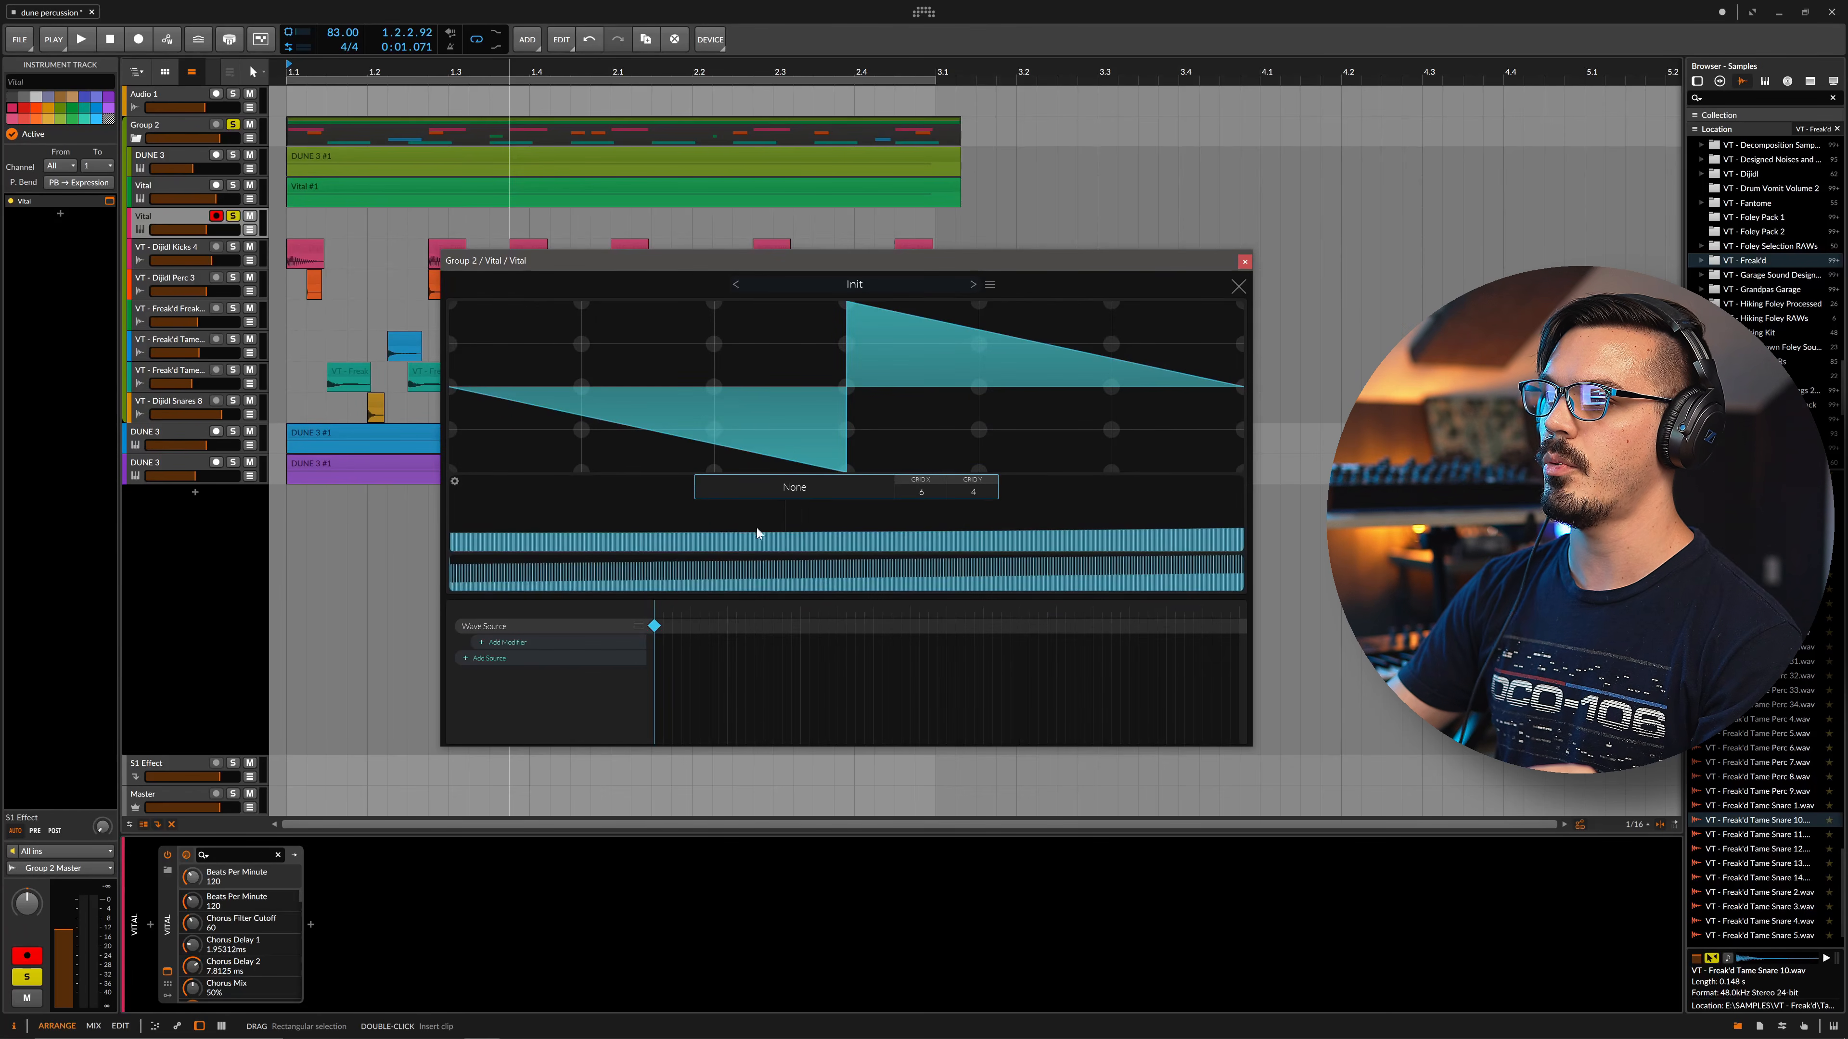
pyautogui.moveTo(463, 575)
pyautogui.mouseDown()
pyautogui.moveTo(922, 579)
pyautogui.moveTo(1291, 635)
pyautogui.mouseUp()
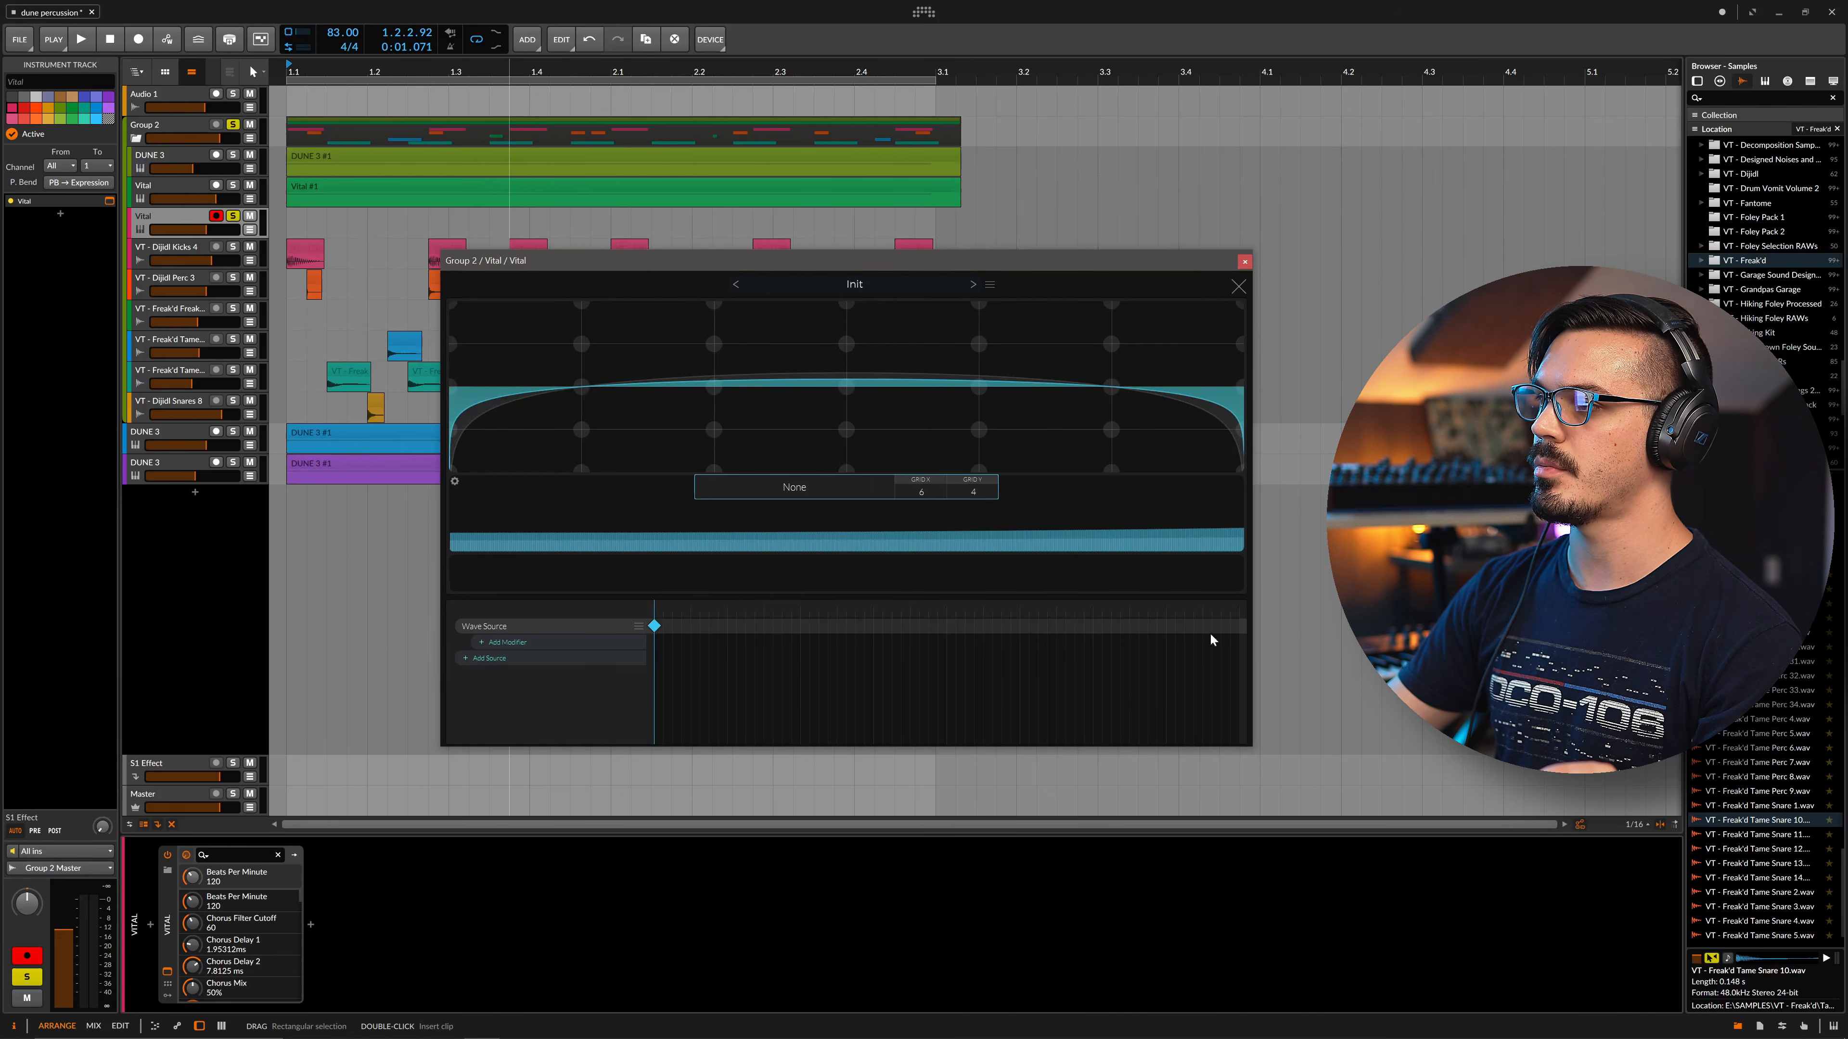
pyautogui.moveTo(1129, 548)
pyautogui.mouseDown()
pyautogui.moveTo(351, 640)
pyautogui.moveTo(1307, 660)
pyautogui.mouseUp()
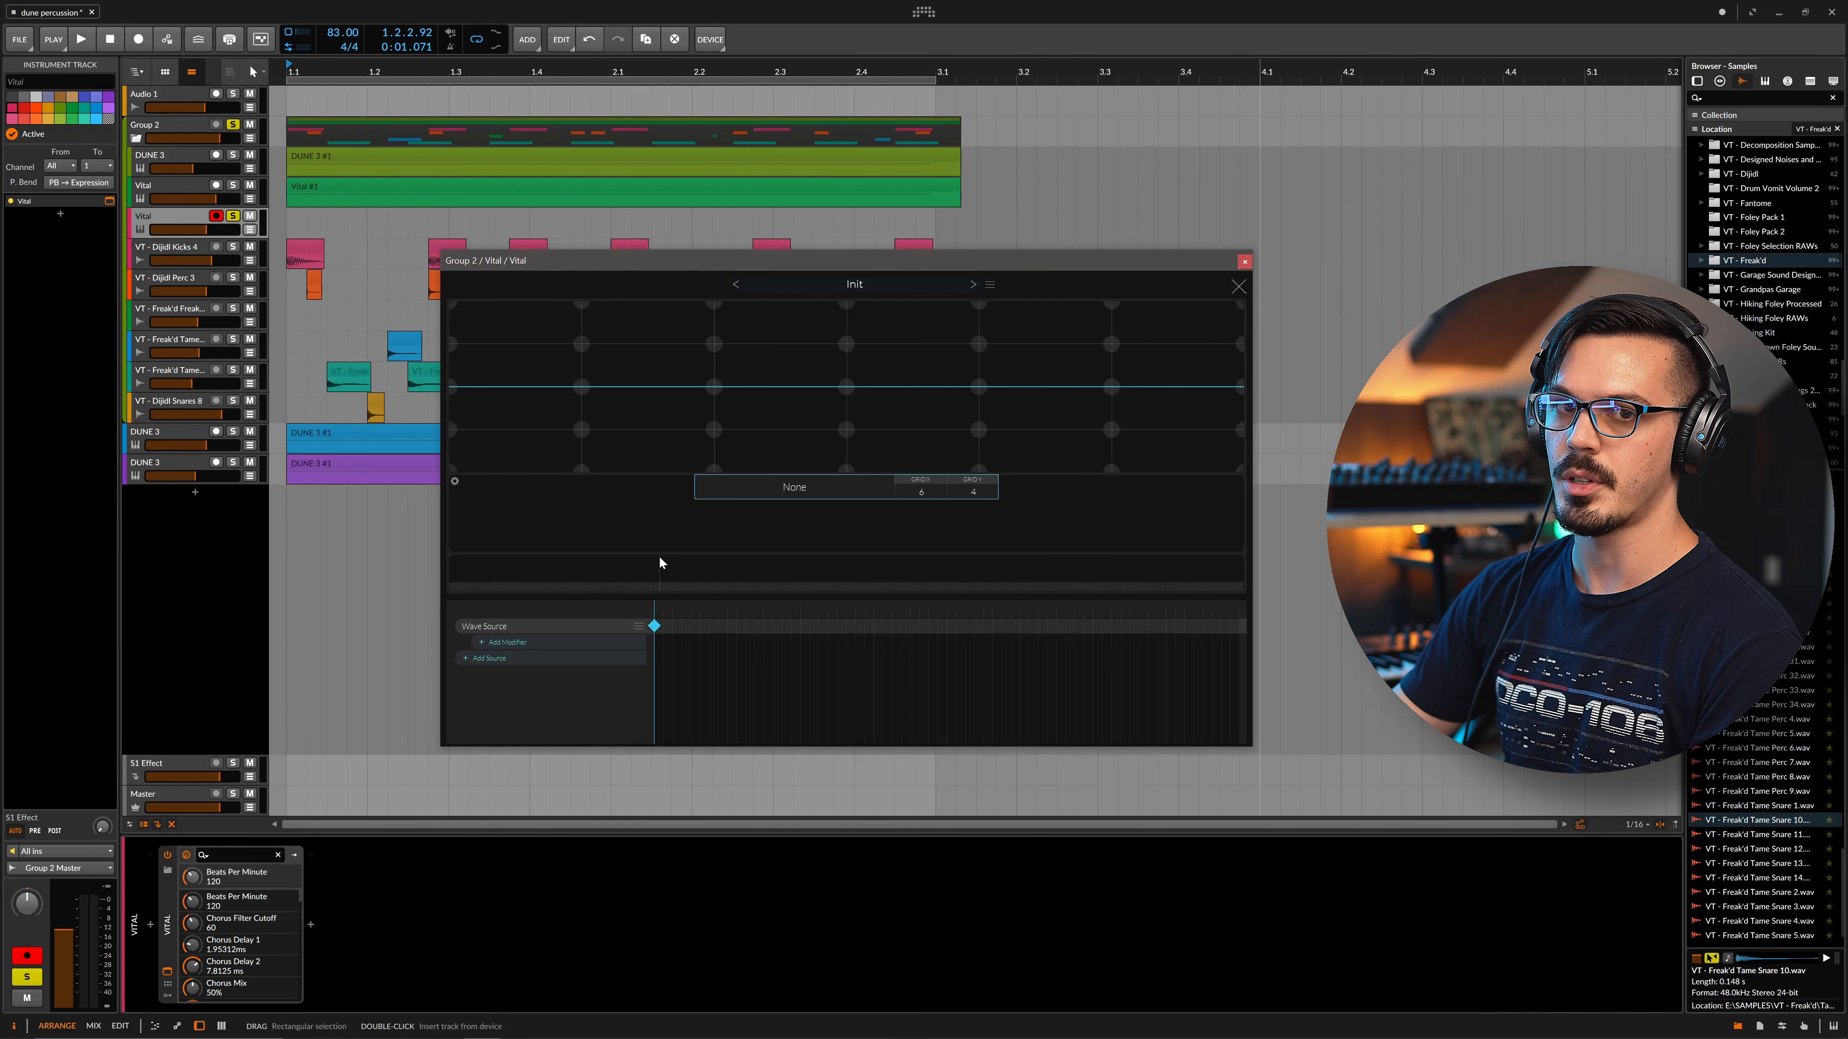
pyautogui.click(451, 517)
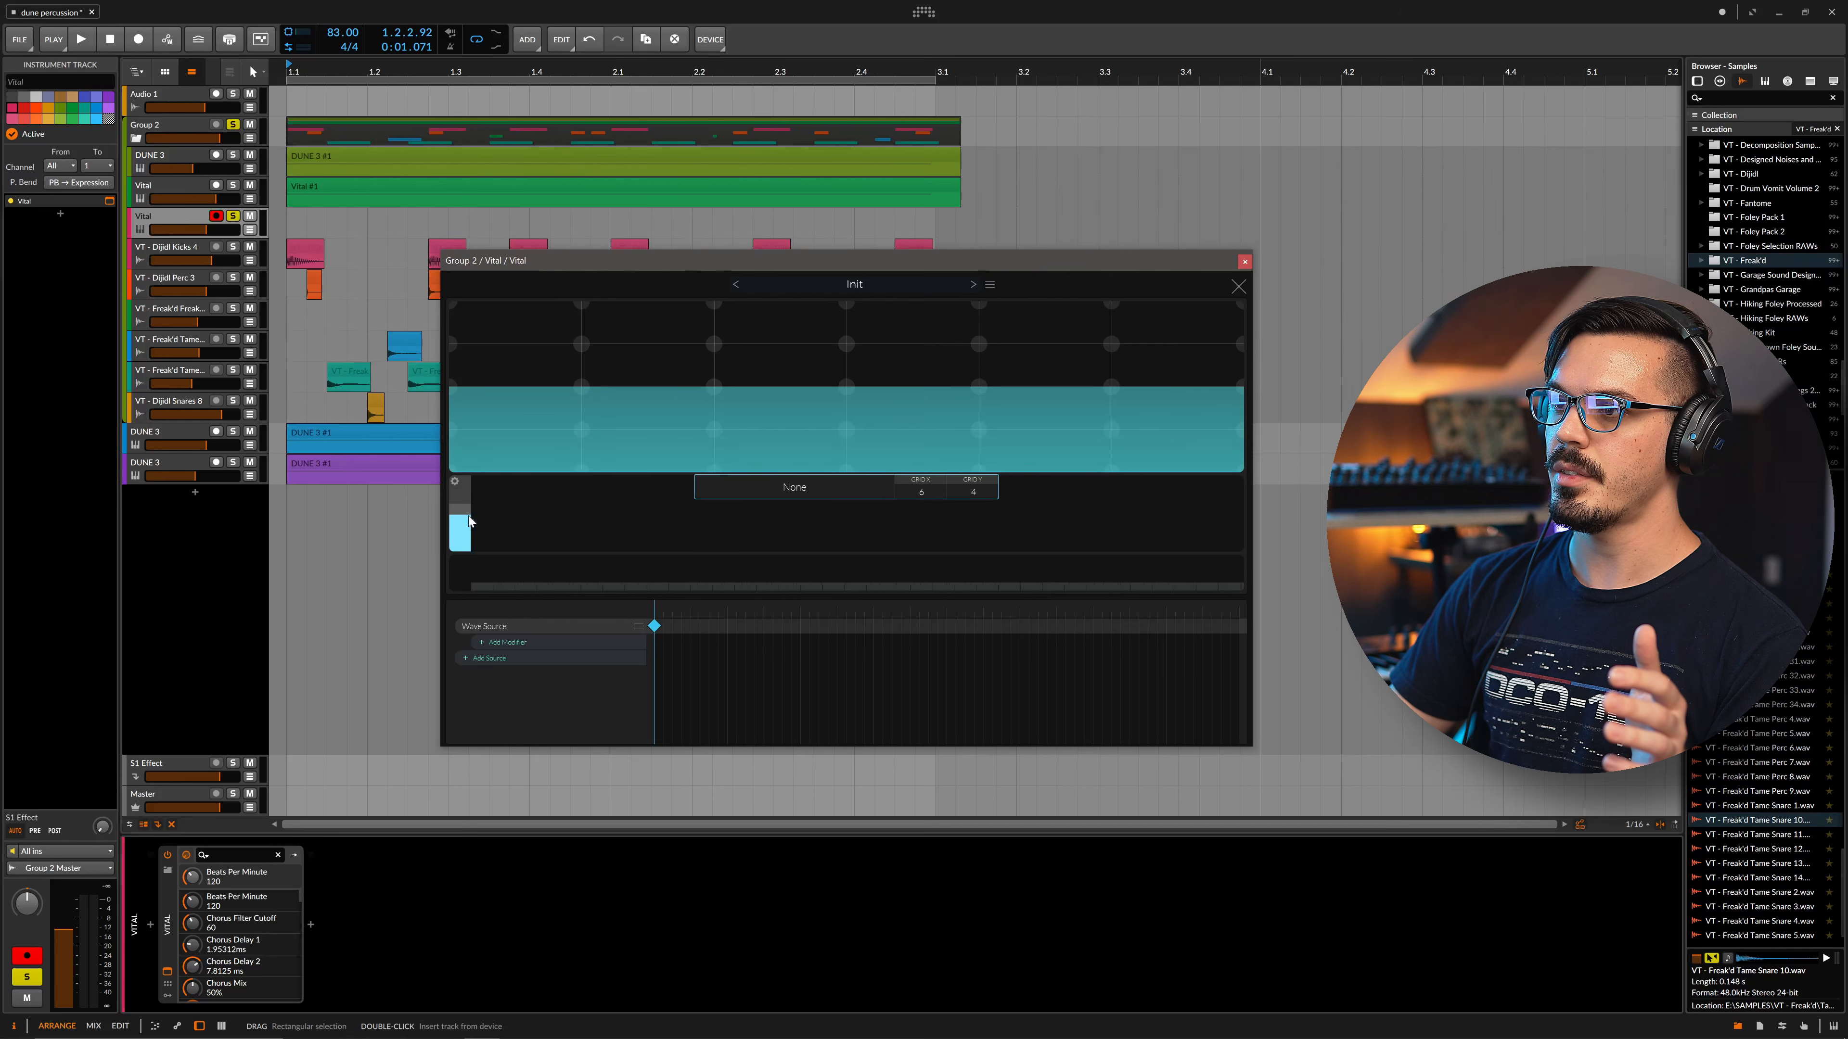
pyautogui.moveTo(468, 516); pyautogui.dragTo(454, 568)
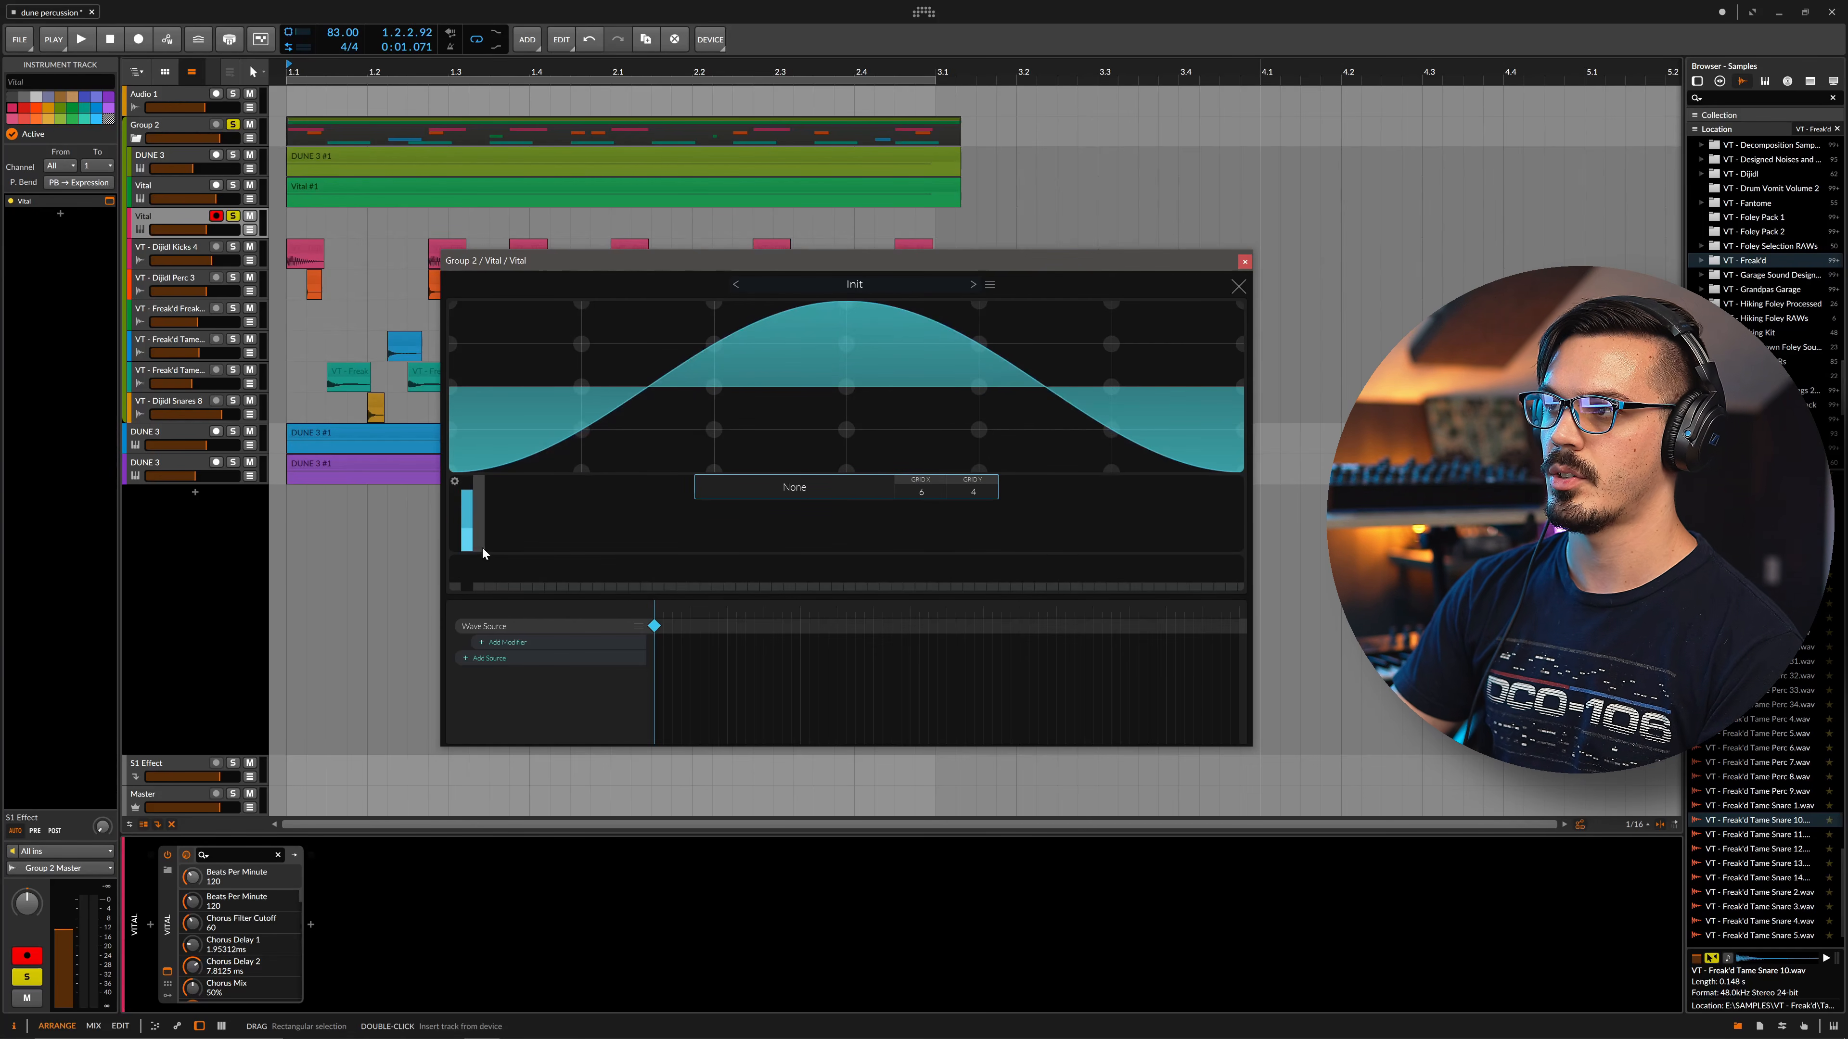
pyautogui.scroll(-1, 476, 530)
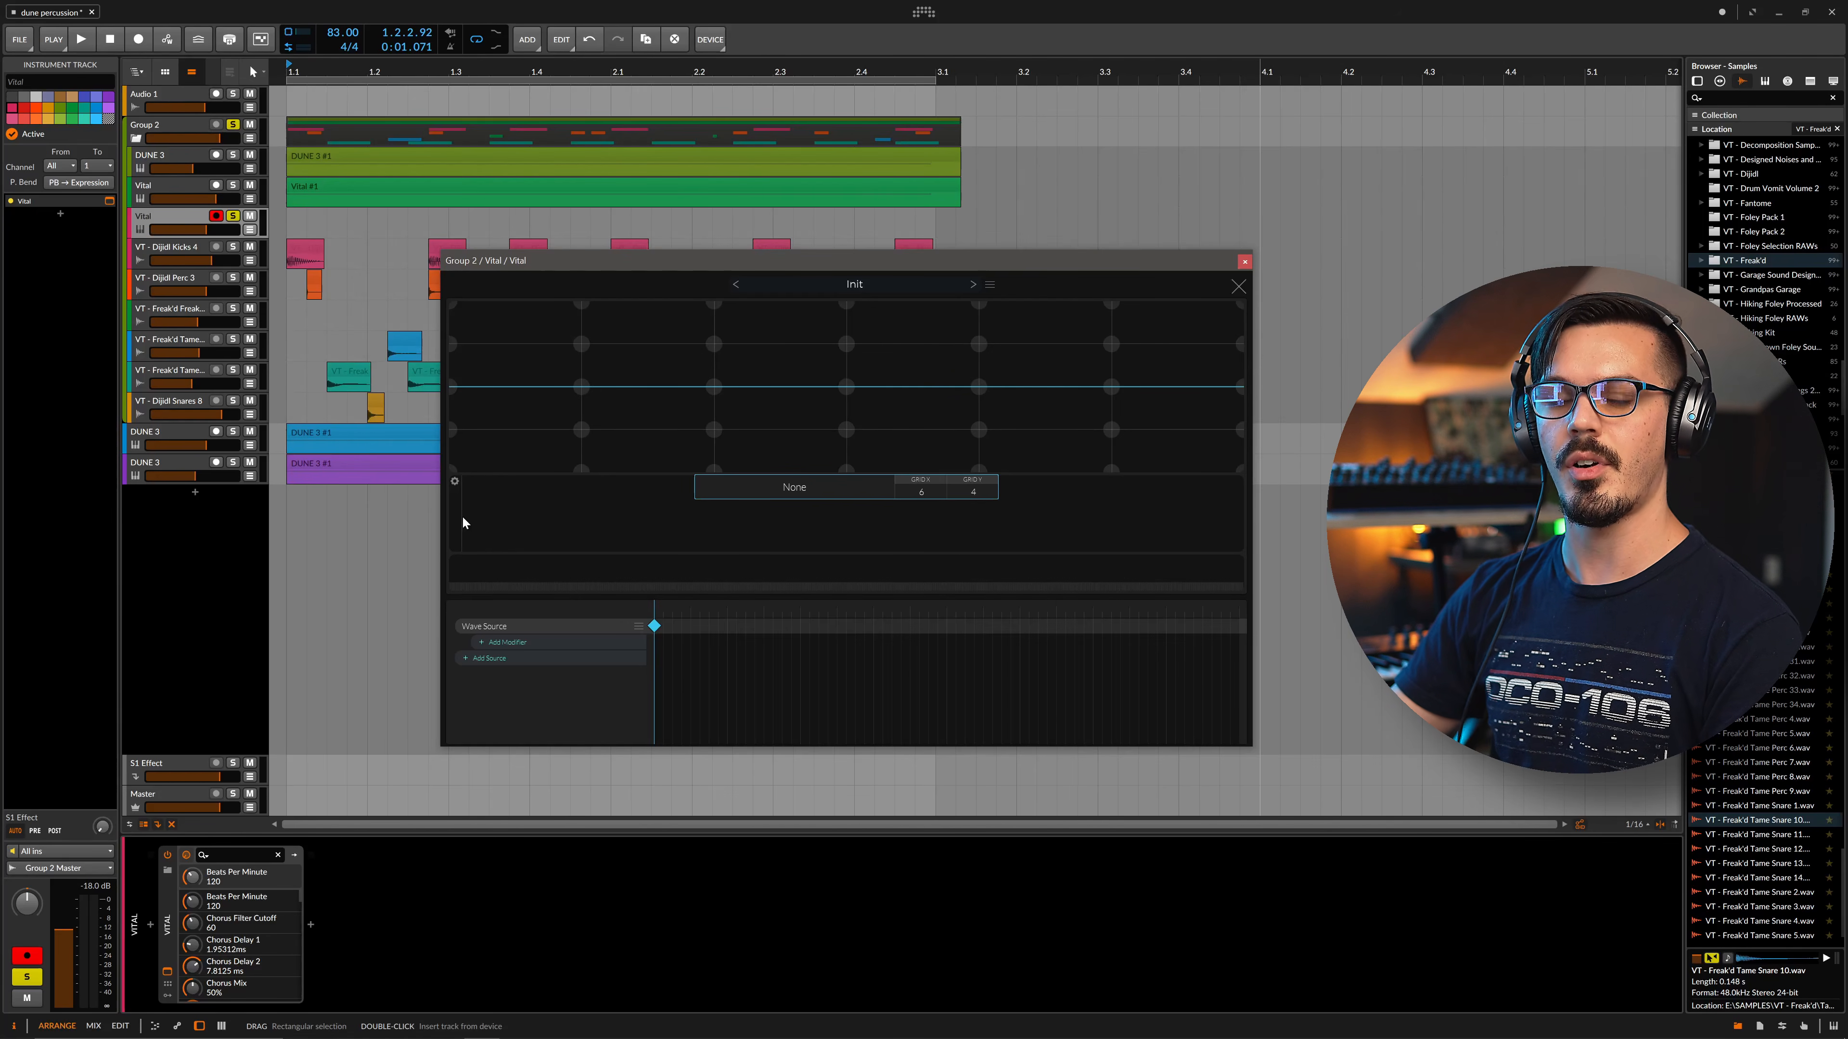
pyautogui.moveTo(455, 518); pyautogui.dragTo(449, 605)
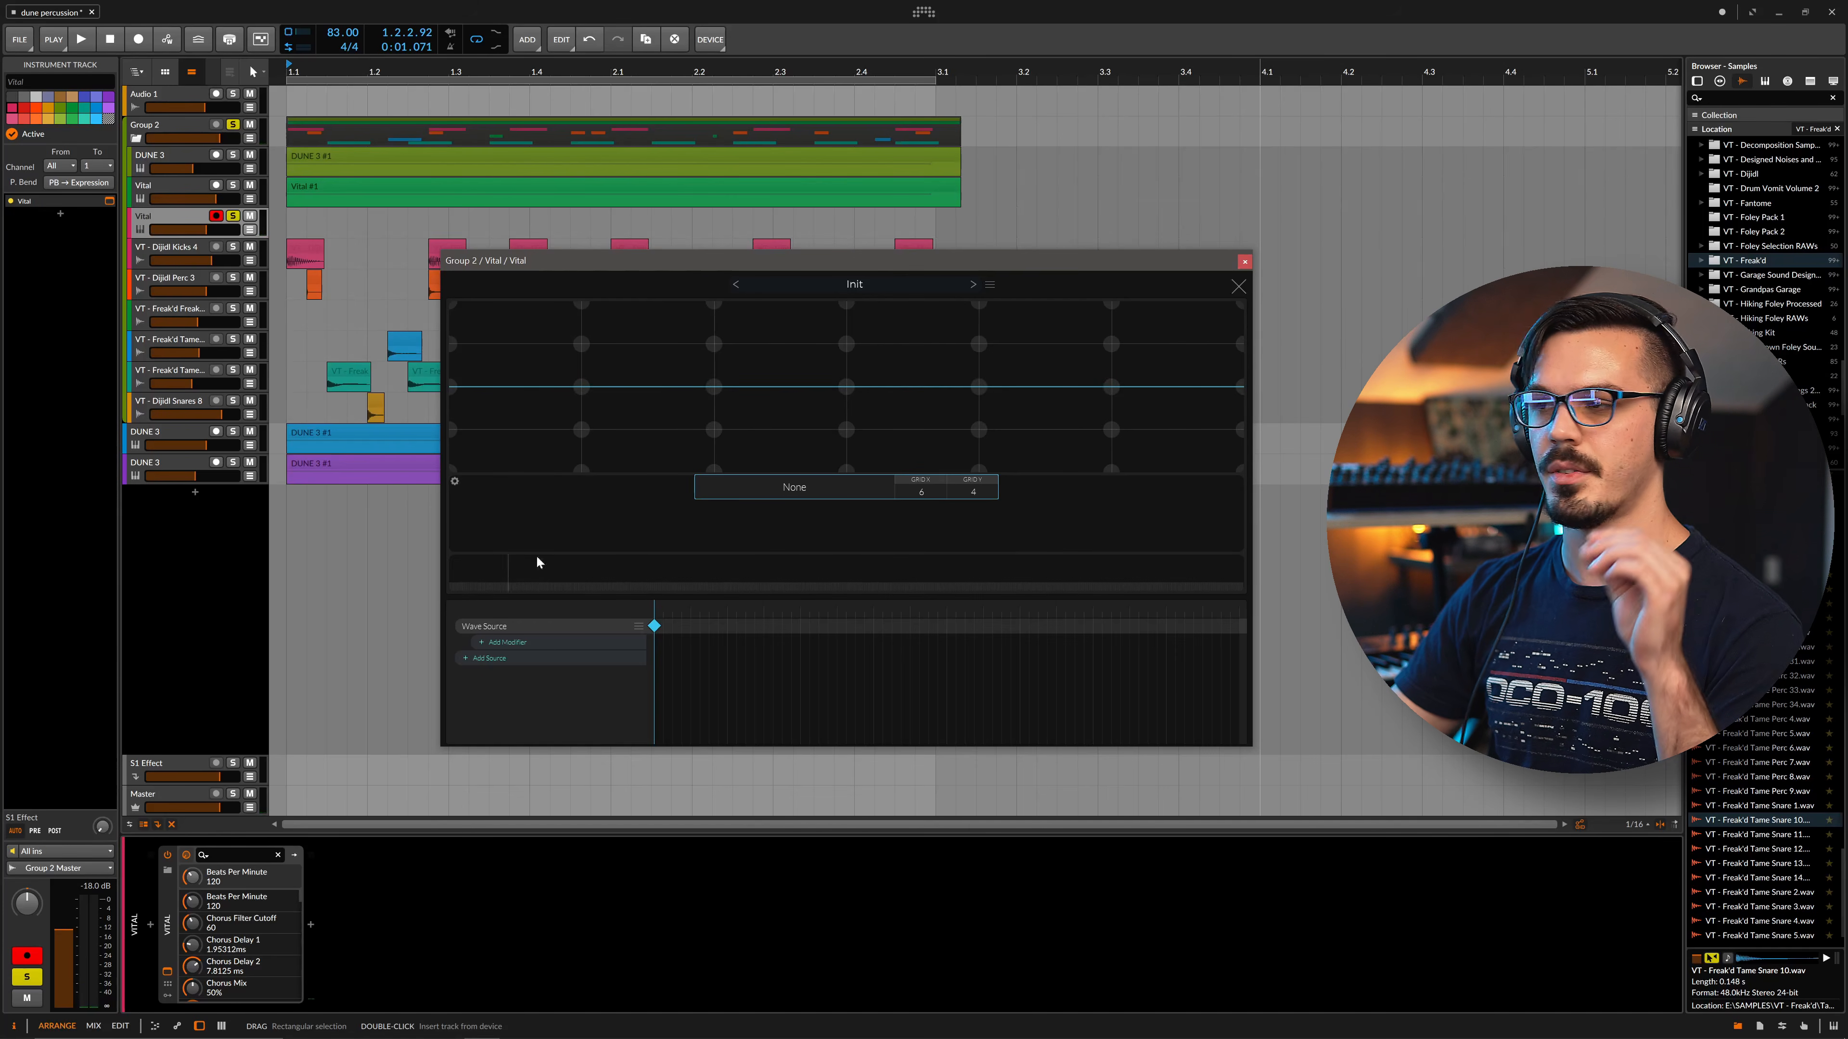
# Draw scattered clusters of amplitude bars across the upper harmonics, skipping the lowest ones, to build an inharmonic waveform
pyautogui.moveTo(568, 538); pyautogui.dragTo(617, 555)
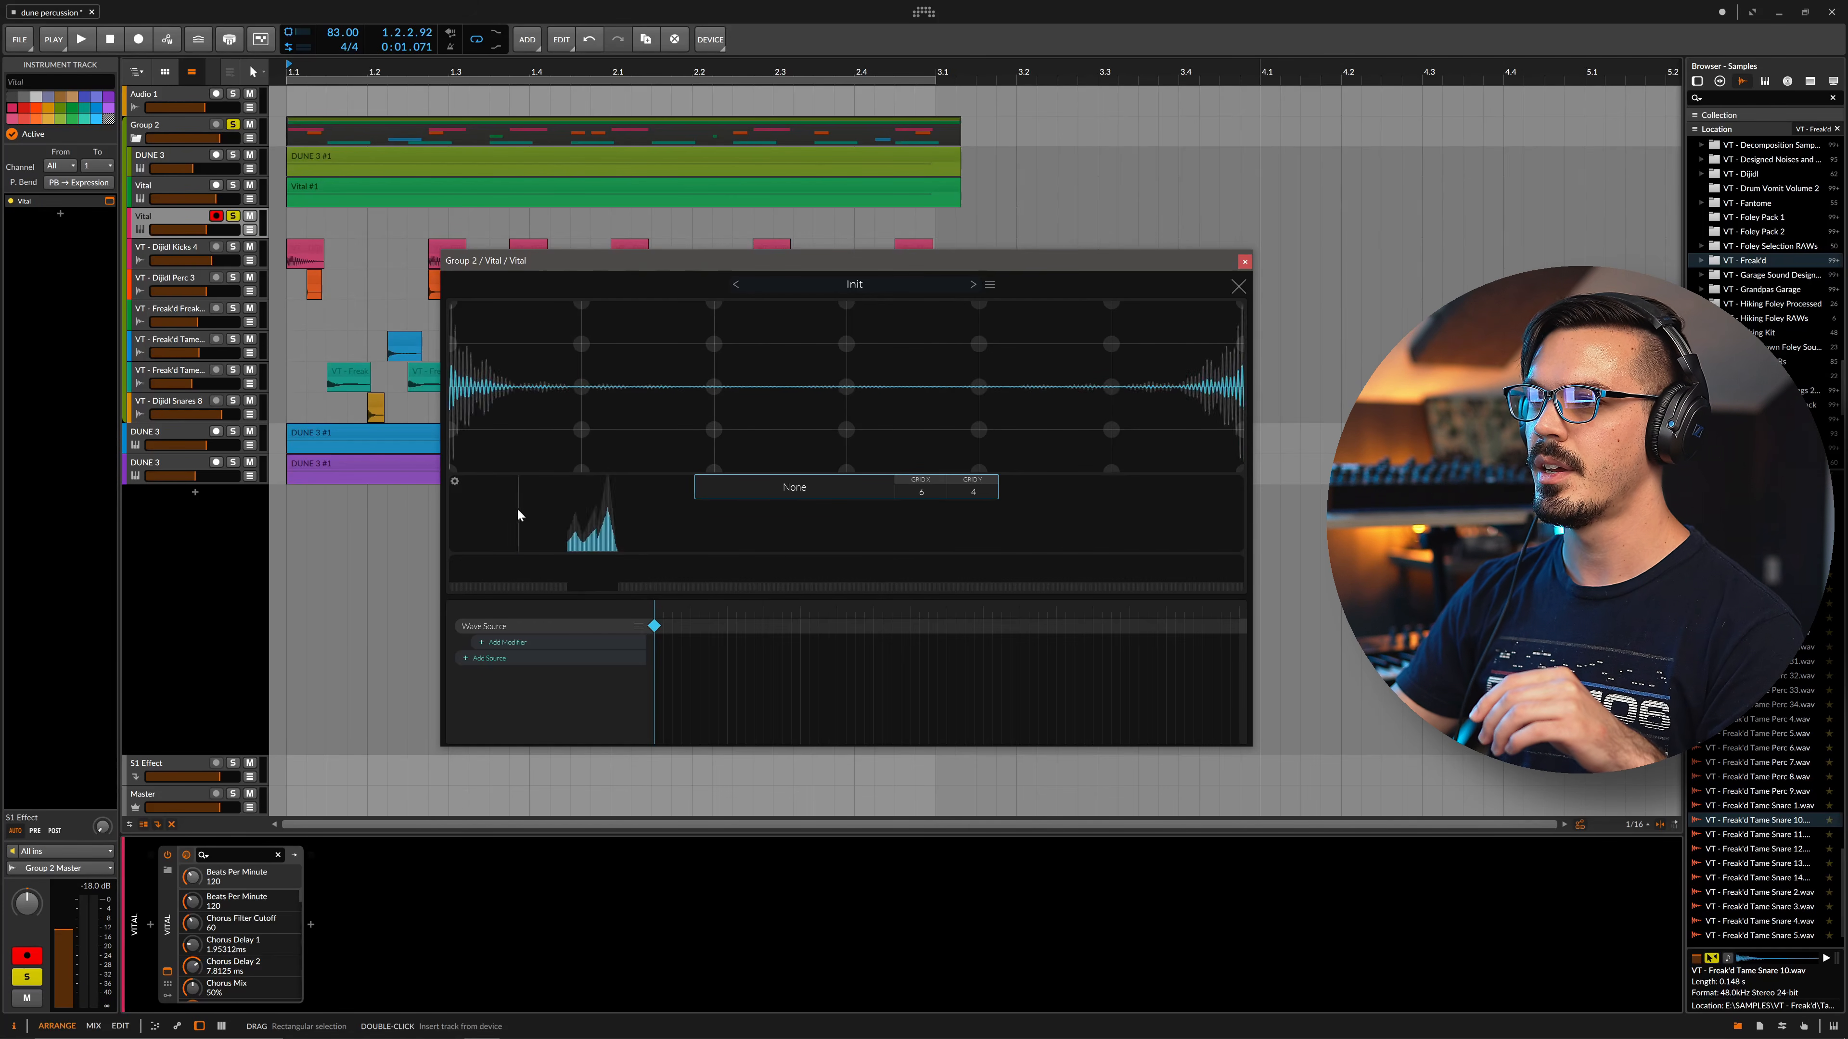
pyautogui.moveTo(518, 509); pyautogui.dragTo(506, 523)
pyautogui.moveTo(705, 540); pyautogui.dragTo(796, 525)
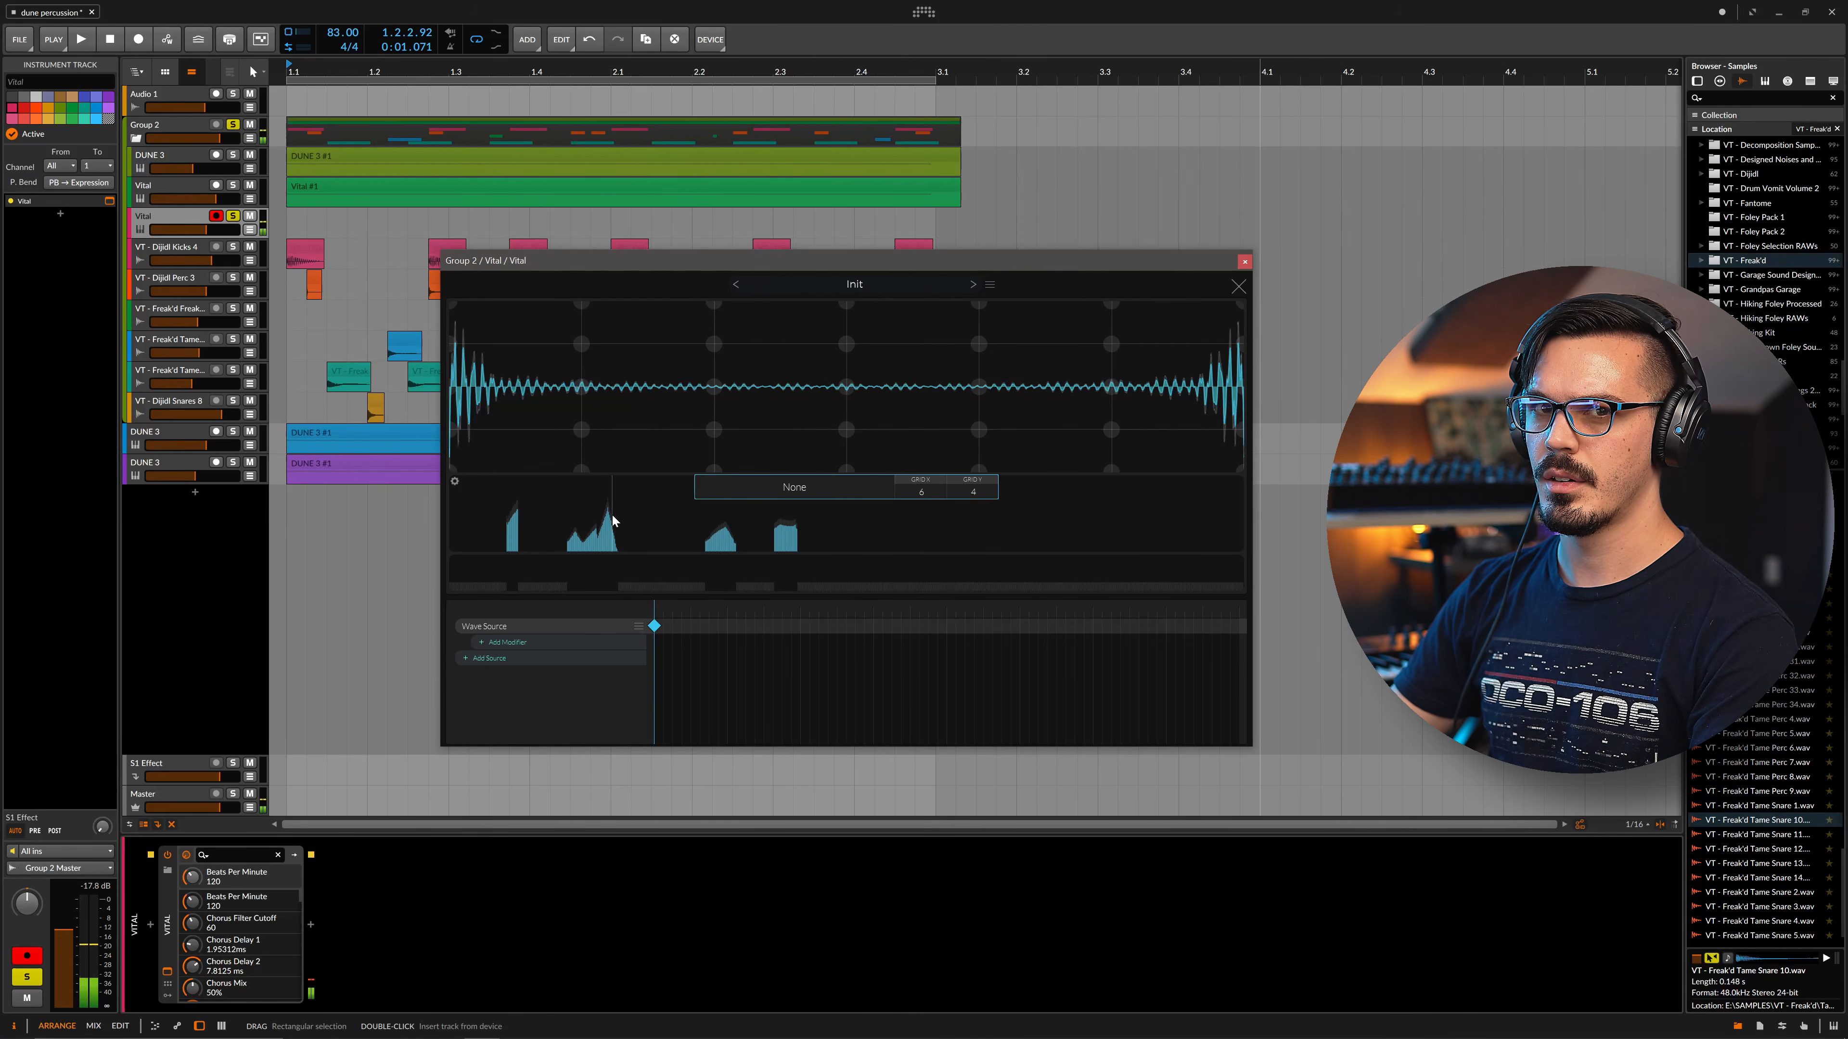
pyautogui.moveTo(488, 511)
pyautogui.mouseDown()
pyautogui.moveTo(480, 525)
pyautogui.moveTo(736, 509)
pyautogui.mouseUp()
pyautogui.click(577, 492)
pyautogui.click(587, 492)
pyautogui.moveTo(588, 504); pyautogui.dragTo(591, 547)
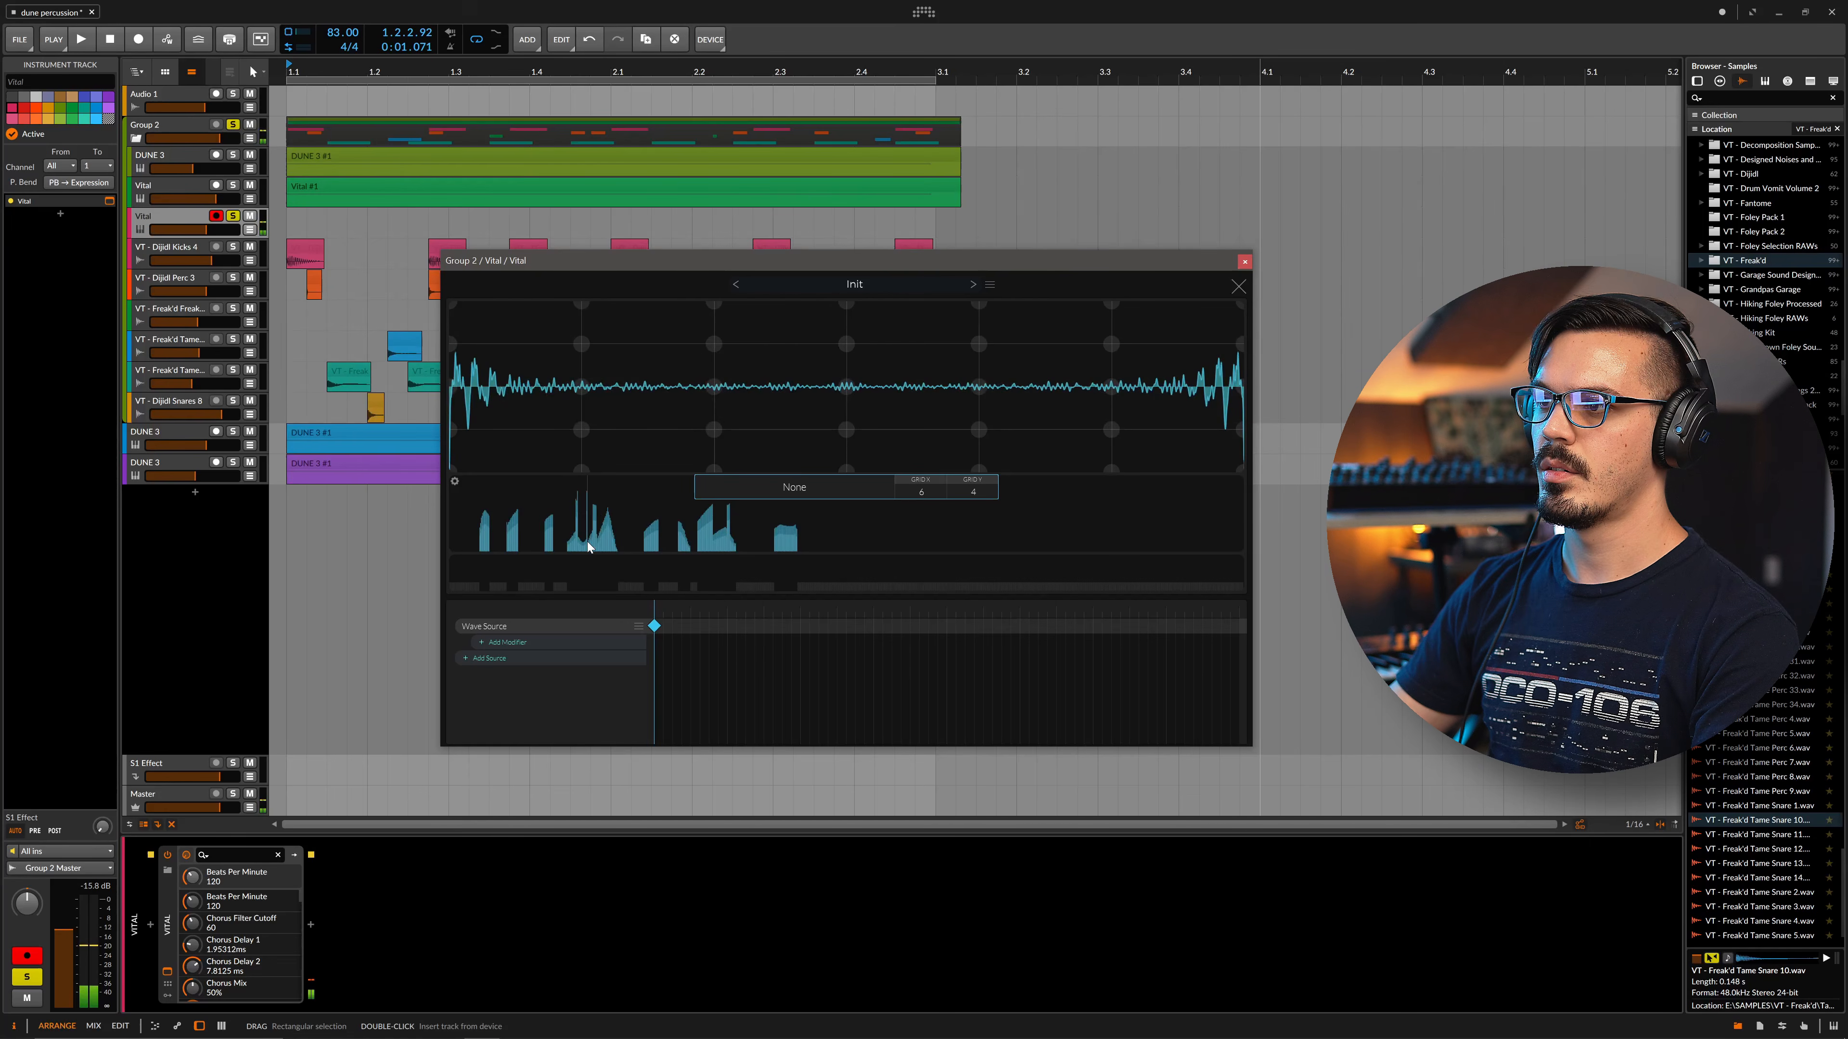
# Draw irregular phase values beneath the drawn harmonics and close the wavetable editor
pyautogui.moveTo(485, 571); pyautogui.dragTo(786, 585)
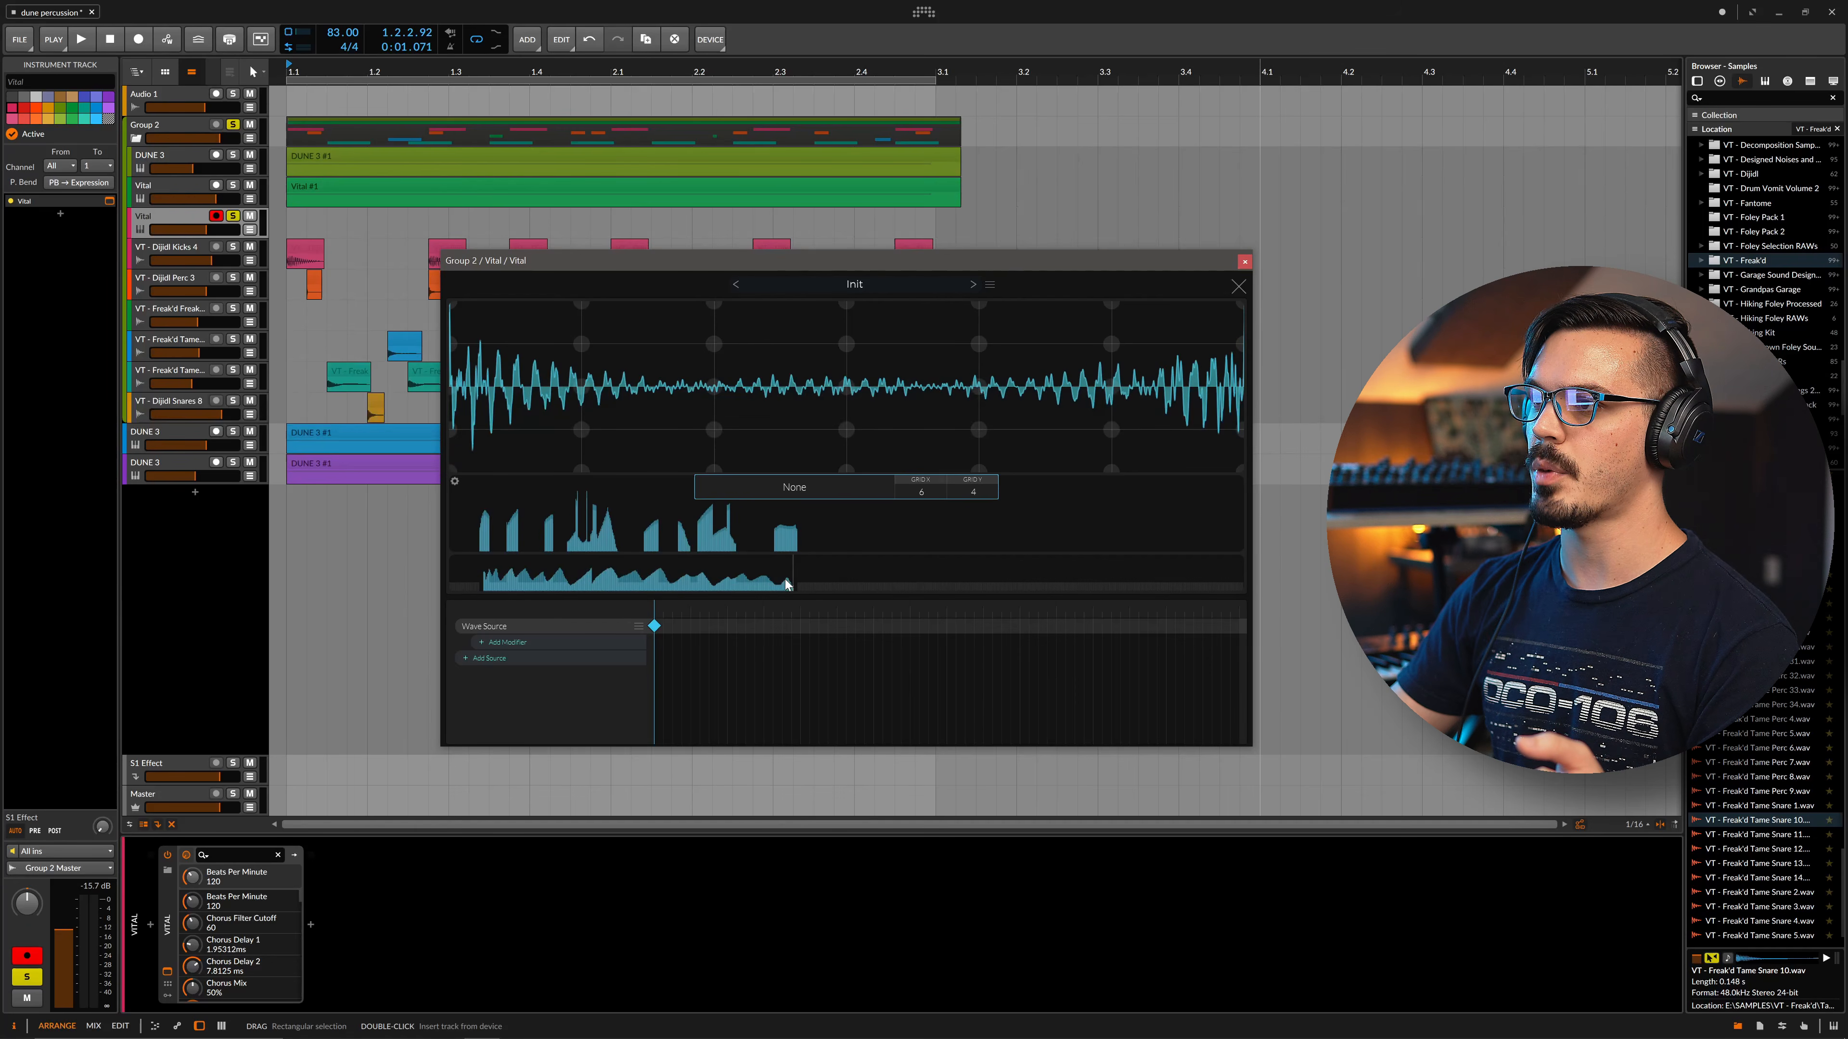
pyautogui.moveTo(518, 580)
pyautogui.mouseDown()
pyautogui.moveTo(481, 579)
pyautogui.moveTo(762, 582)
pyautogui.moveTo(485, 577)
pyautogui.mouseUp()
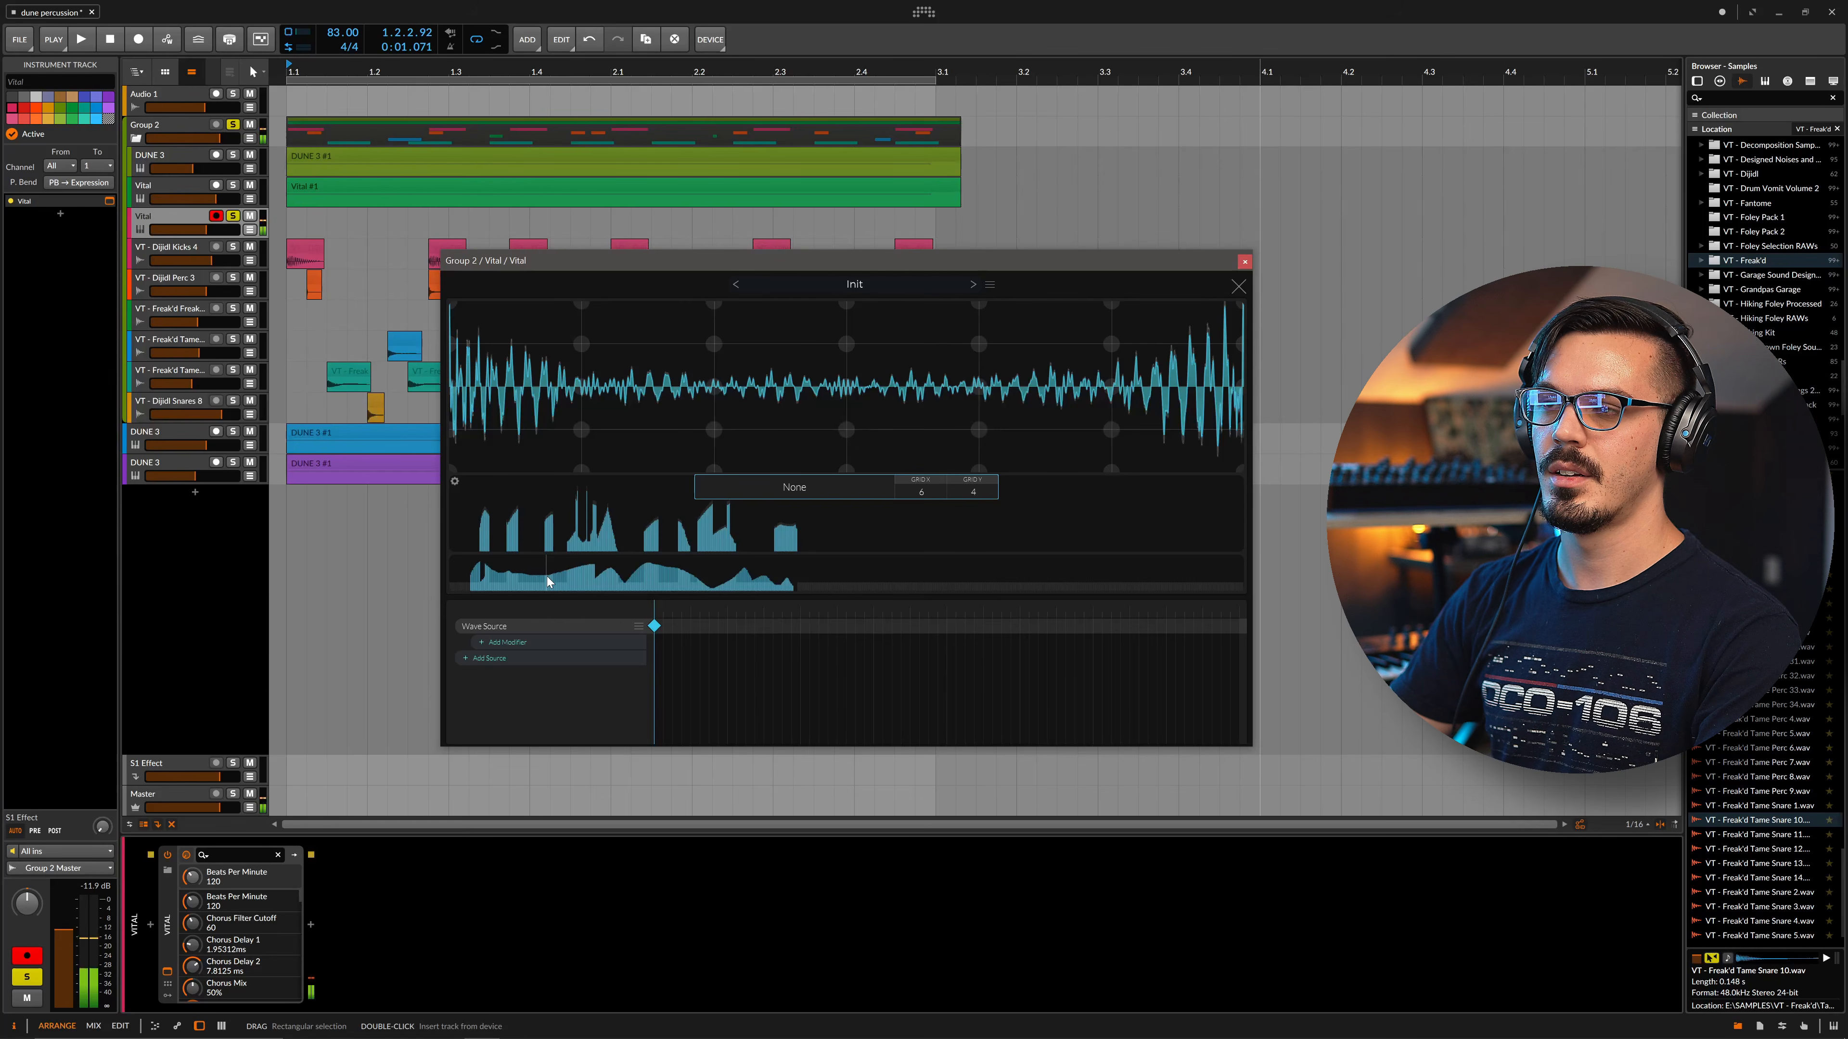
pyautogui.click(1237, 287)
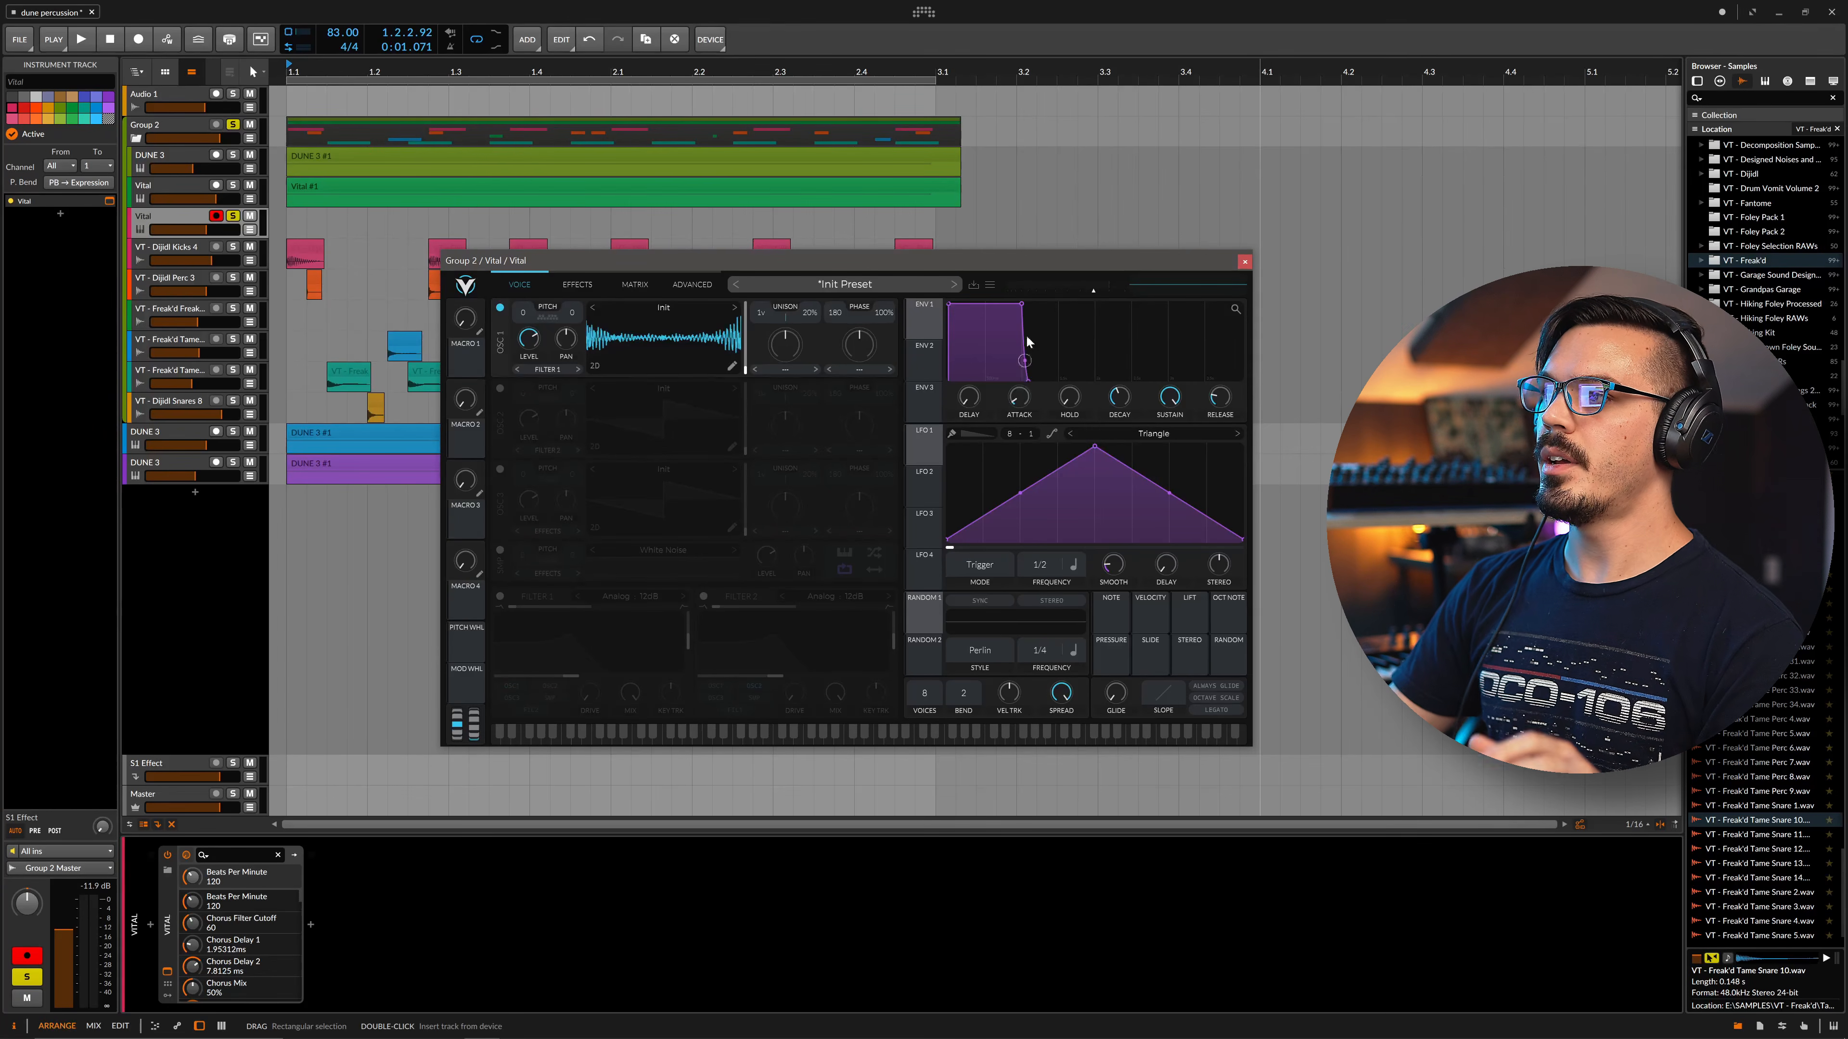
# Shape Envelope 1 into a very short decay with no sustain and raise oscillator 1's level to 1
pyautogui.moveTo(1020, 318); pyautogui.dragTo(972, 379)
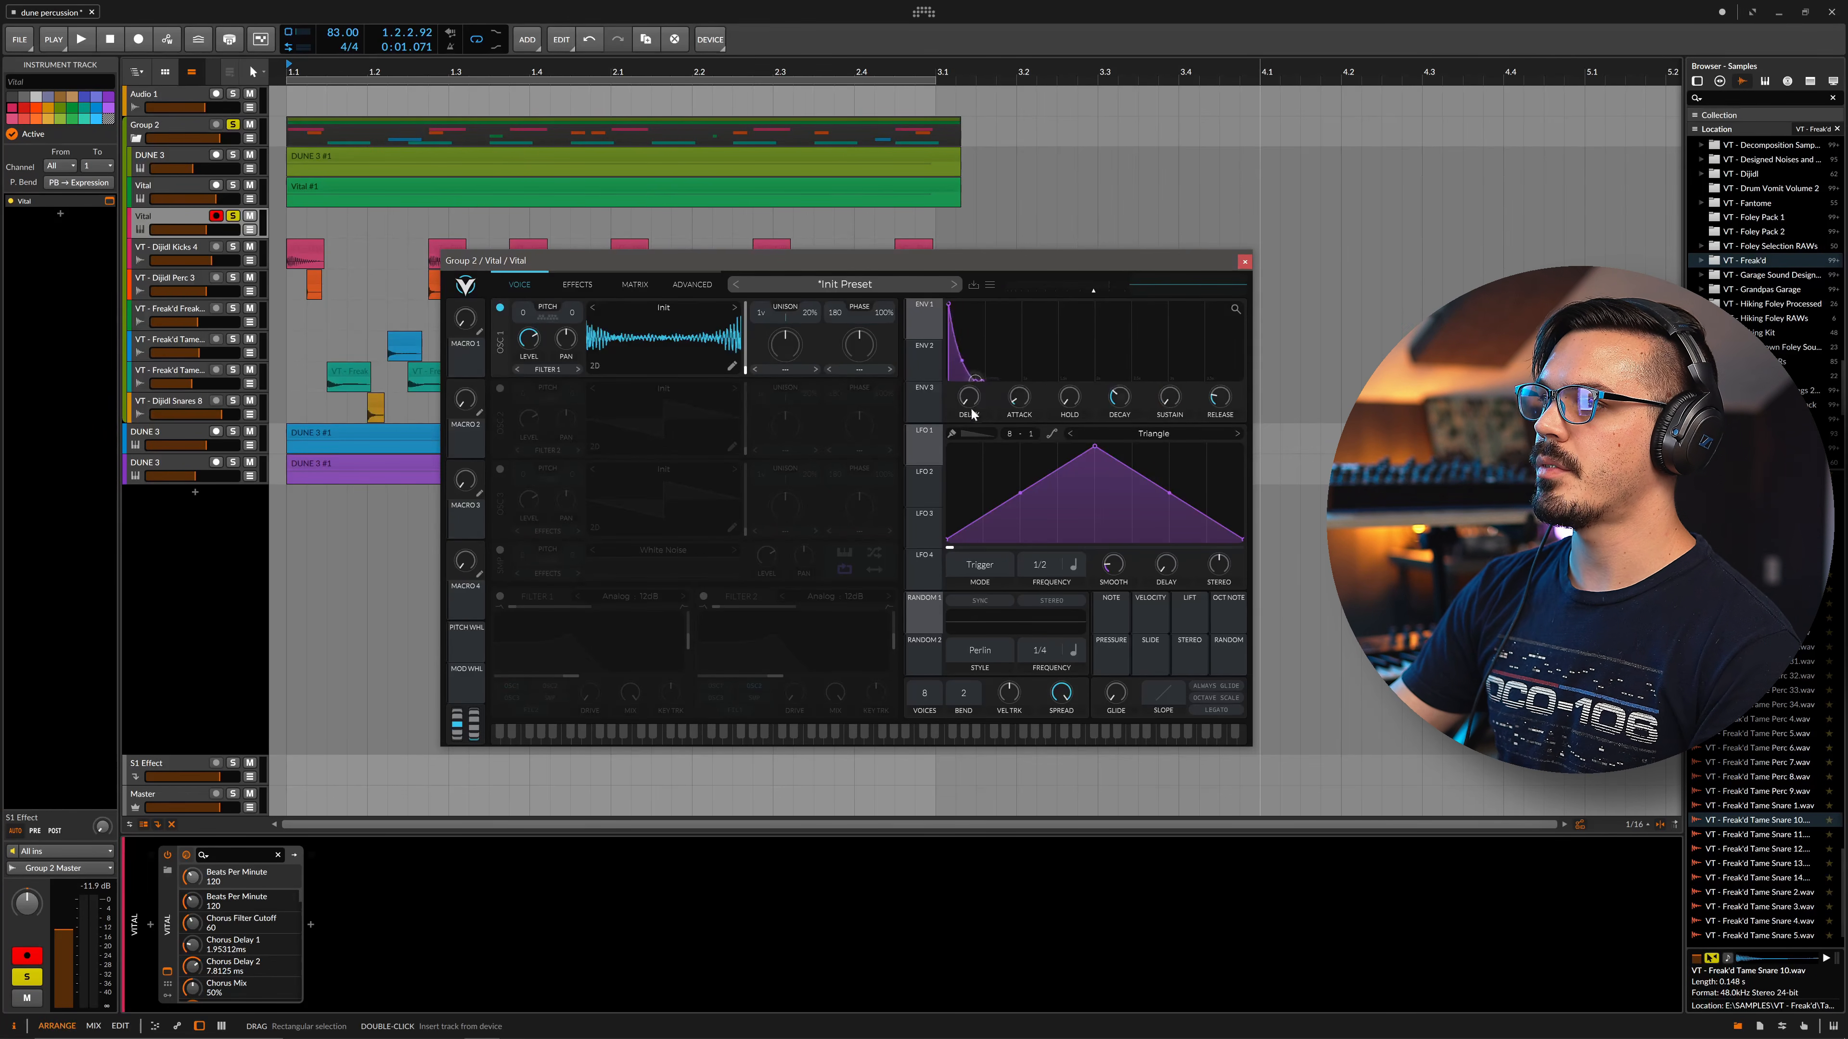
pyautogui.moveTo(1120, 395); pyautogui.dragTo(1120, 407)
pyautogui.moveTo(530, 343); pyautogui.dragTo(532, 318)
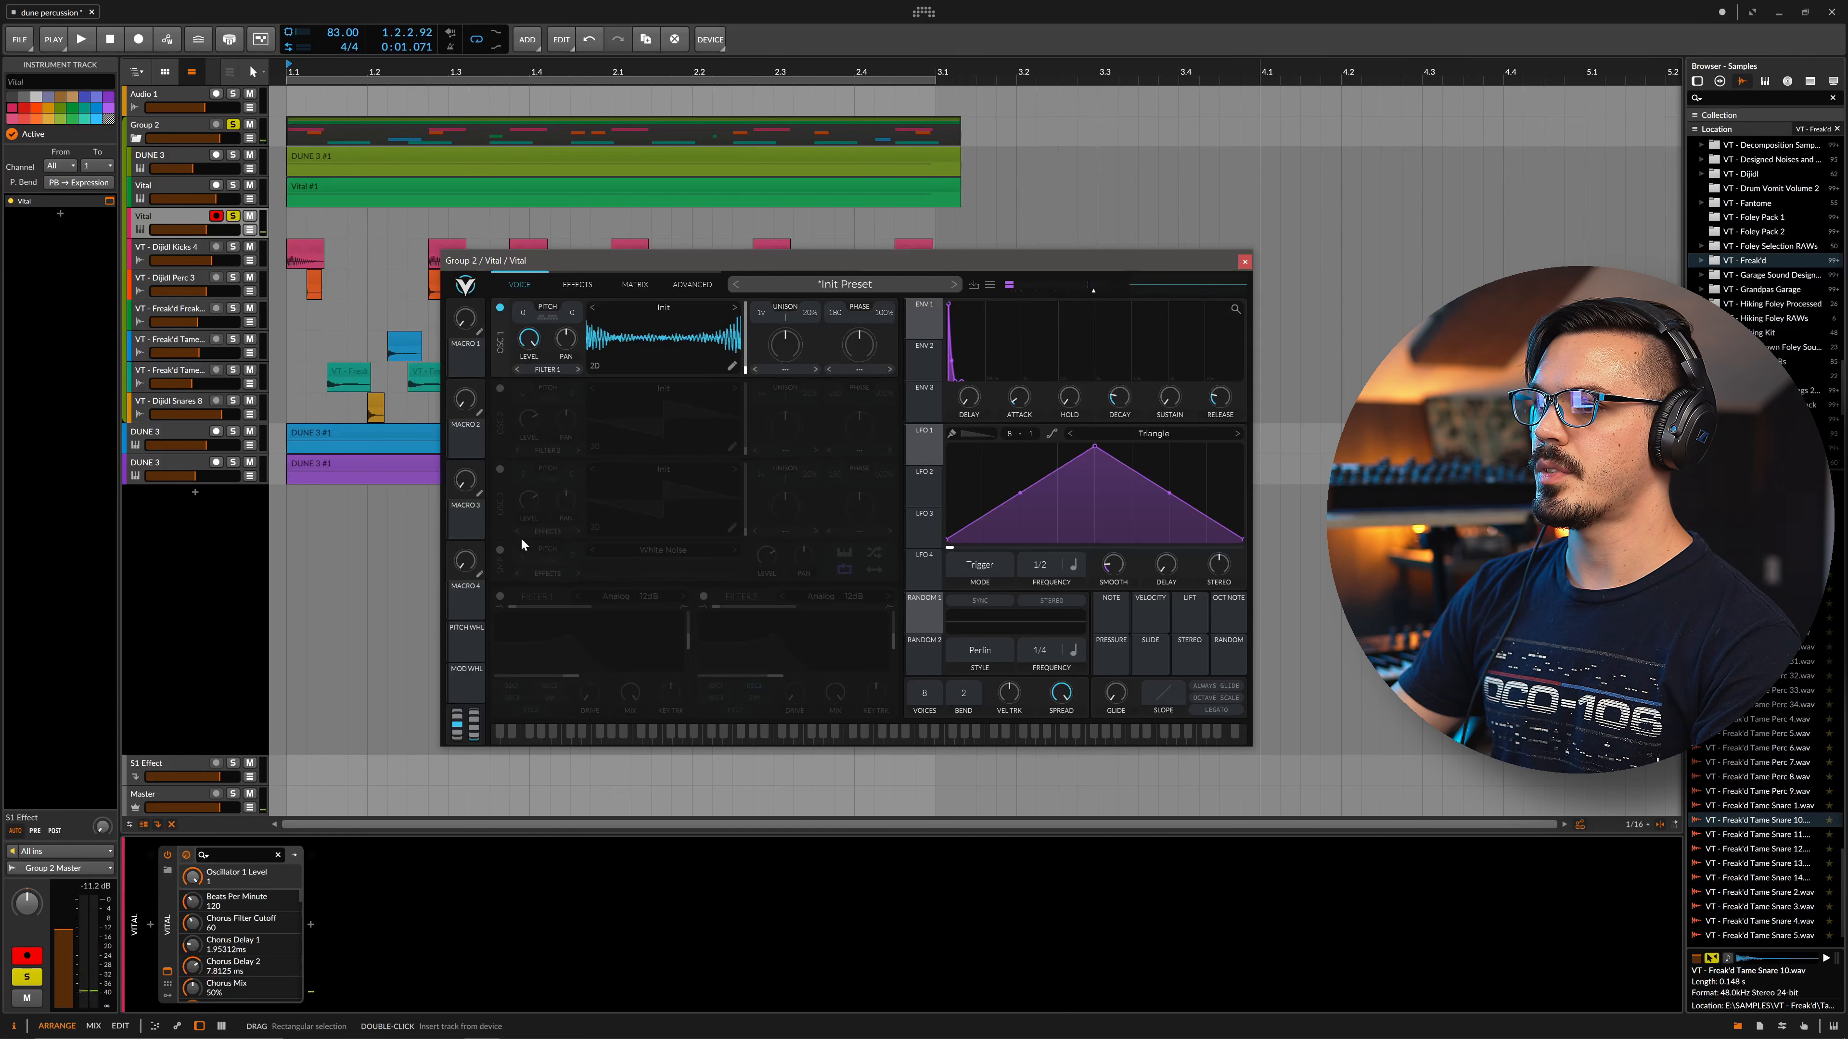
# Enable the White Noise sample source at level 0 and set oscillator 1's phase distortion to RM <- Sample
pyautogui.click(501, 550)
pyautogui.moveTo(765, 557); pyautogui.dragTo(773, 615)
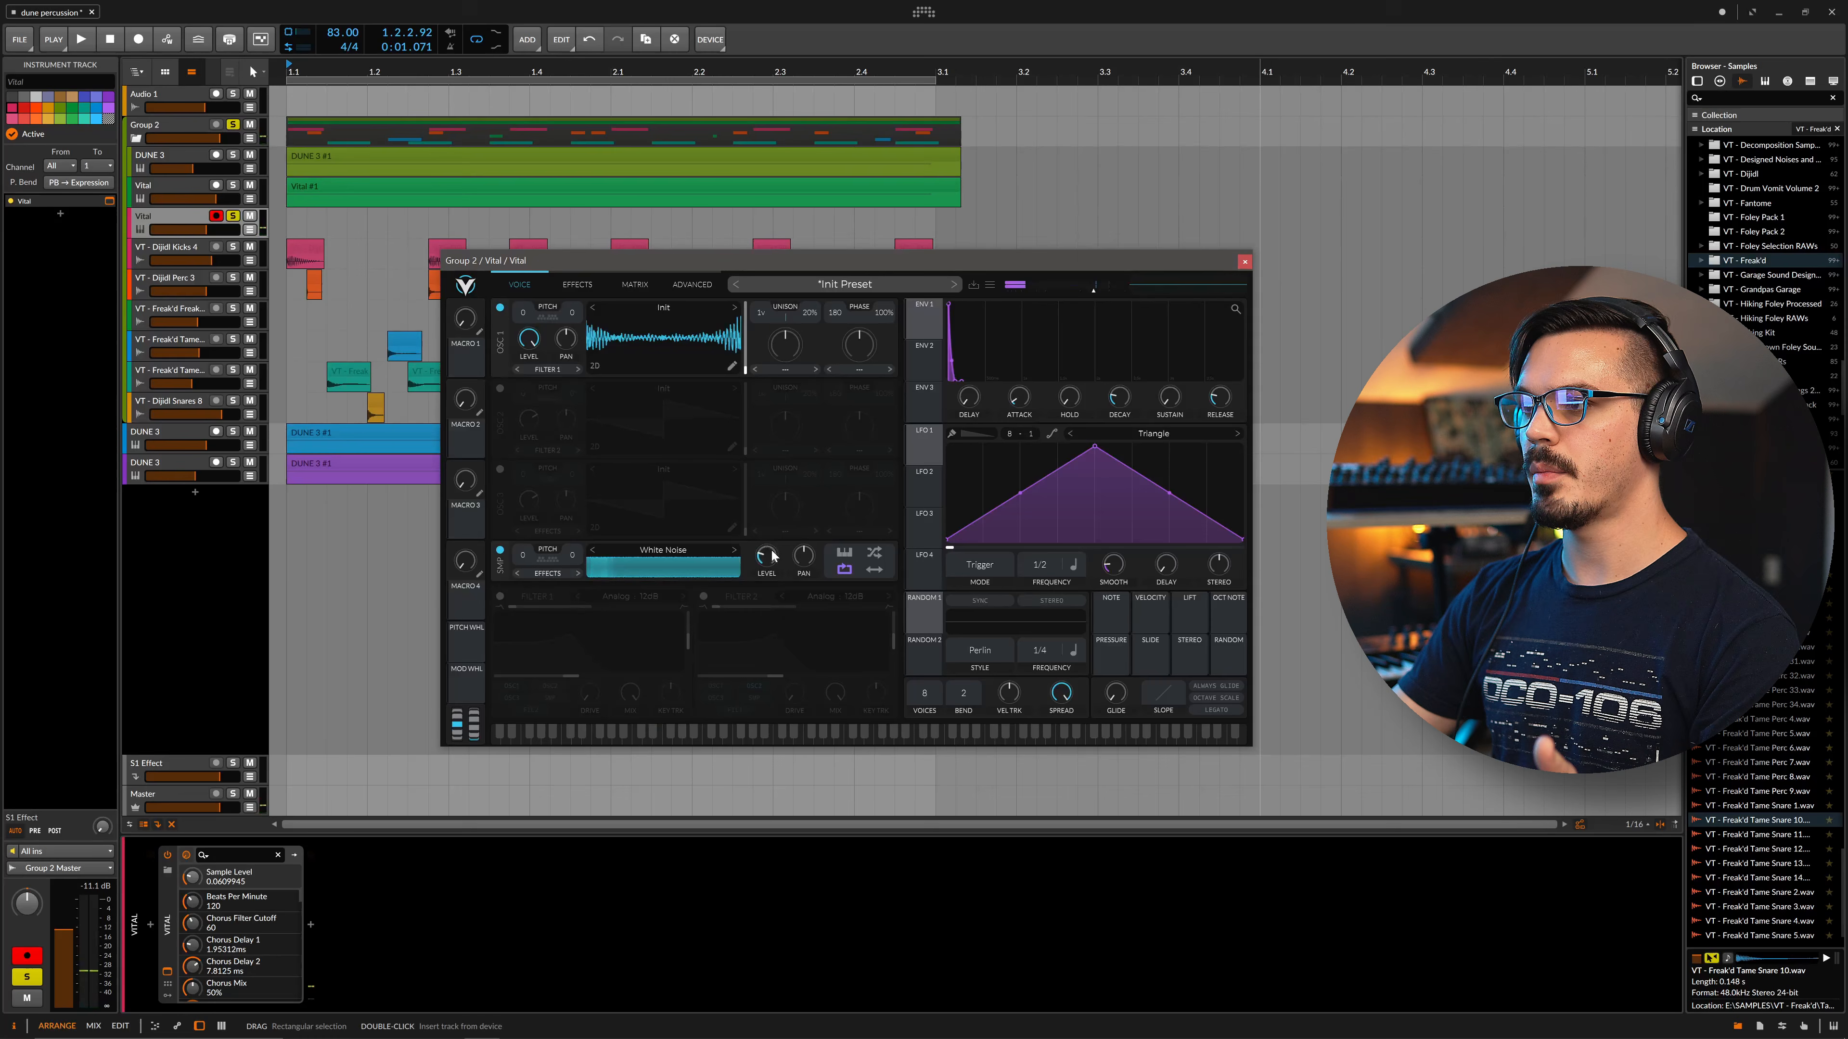
pyautogui.click(859, 371)
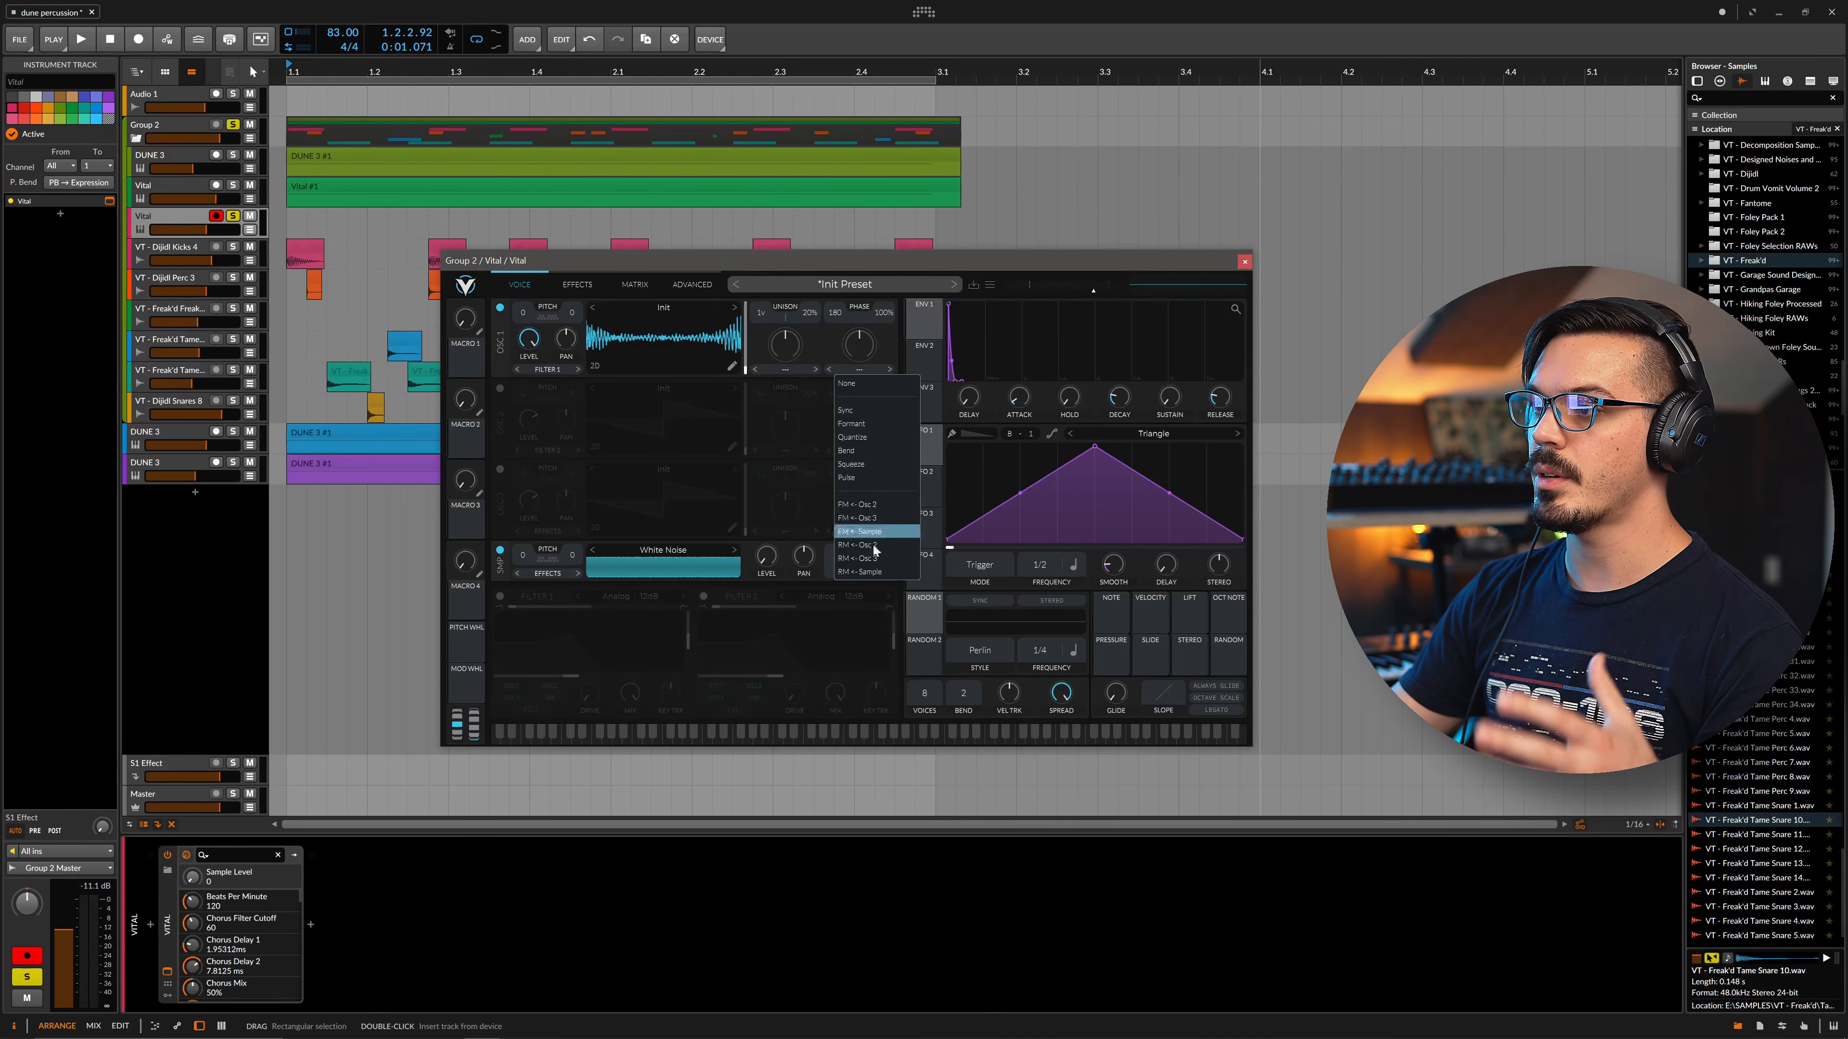
pyautogui.click(874, 574)
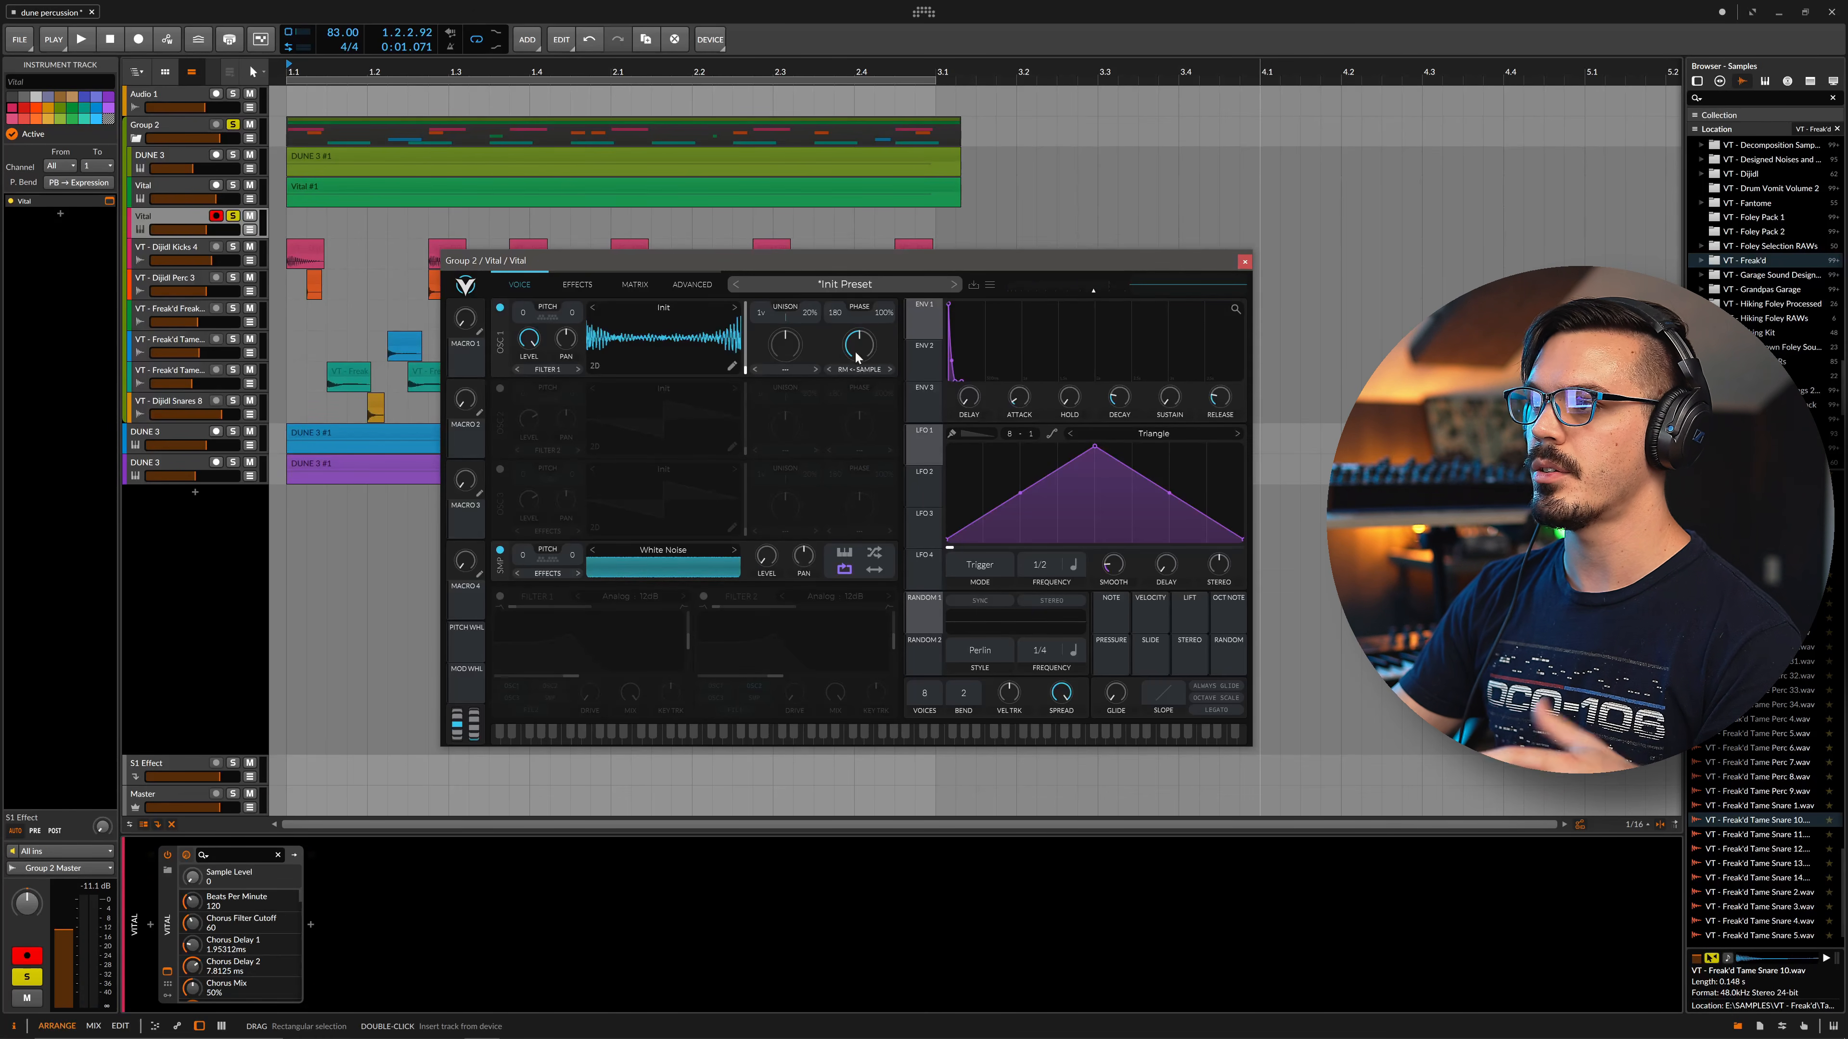
# Set oscillator 1's ring modulation amount to about 21.5%, the output volume to about -0.42 dB and Envelope 1's attack to 0 seconds
pyautogui.moveTo(856, 353); pyautogui.dragTo(858, 424)
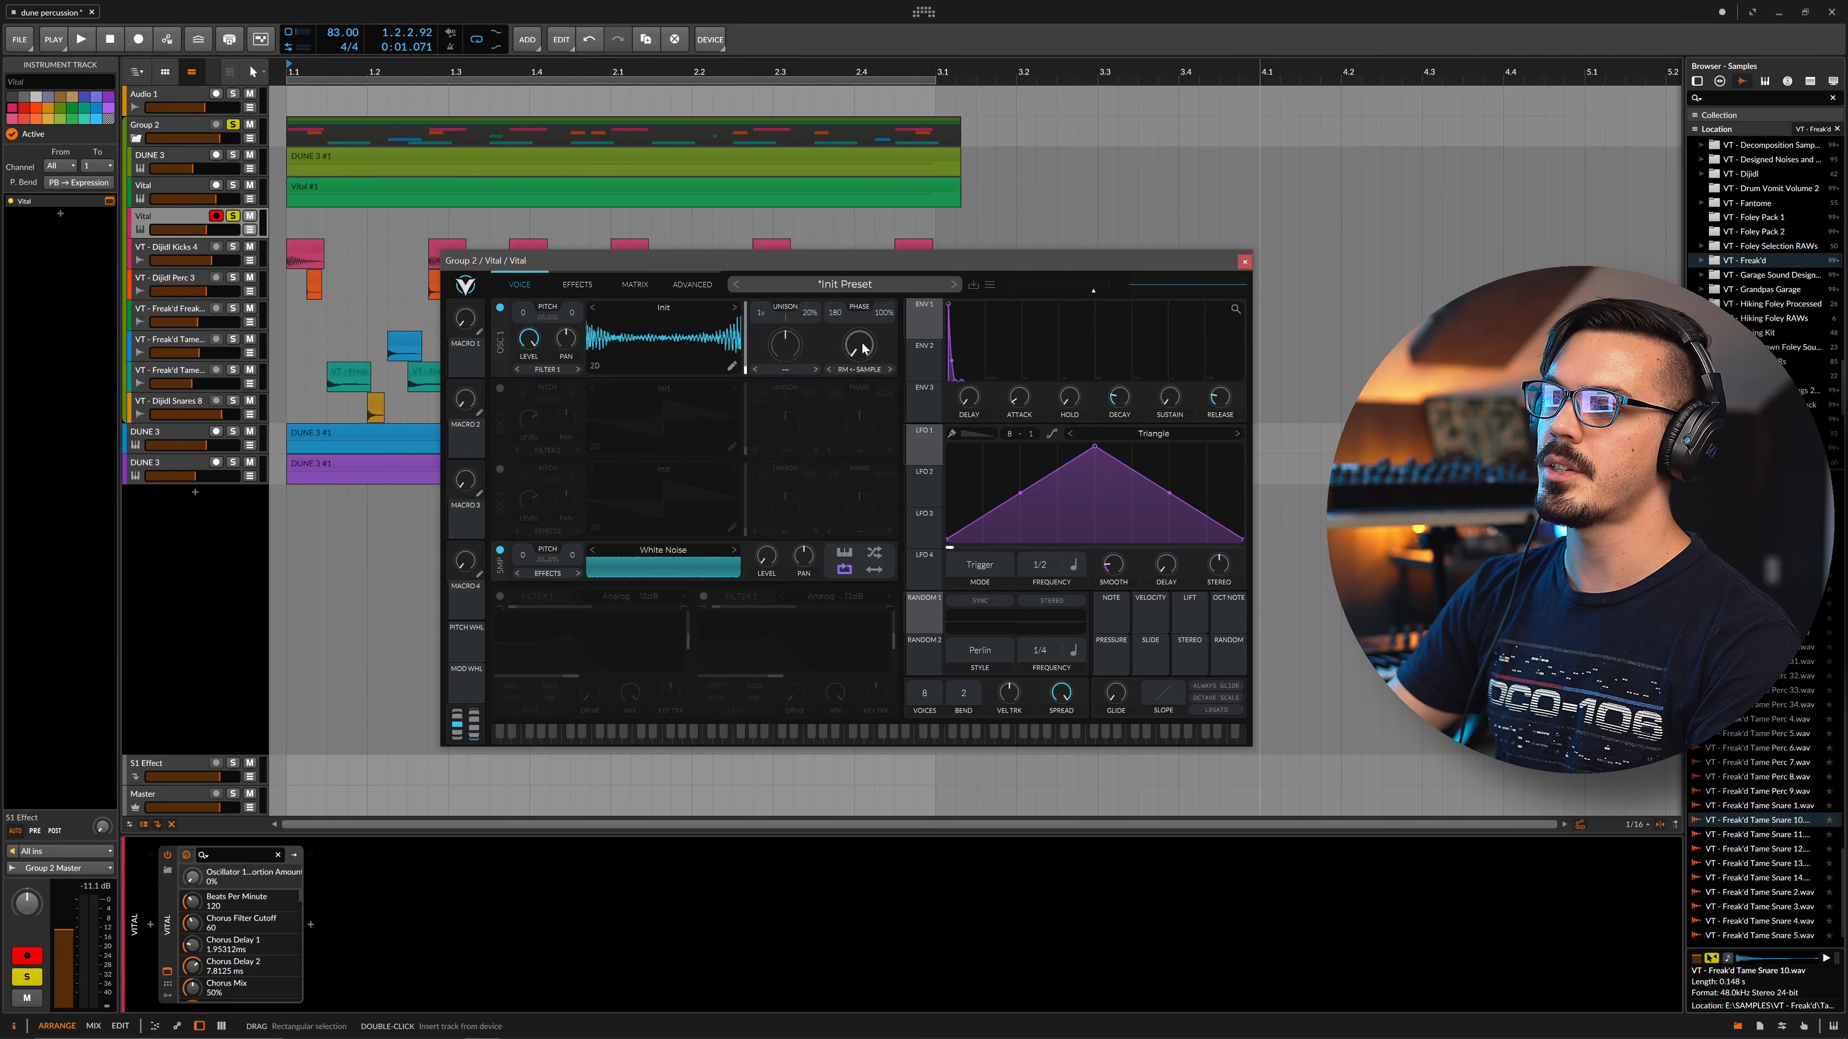
pyautogui.moveTo(863, 348); pyautogui.dragTo(864, 310)
pyautogui.moveTo(1072, 295); pyautogui.dragTo(1106, 288)
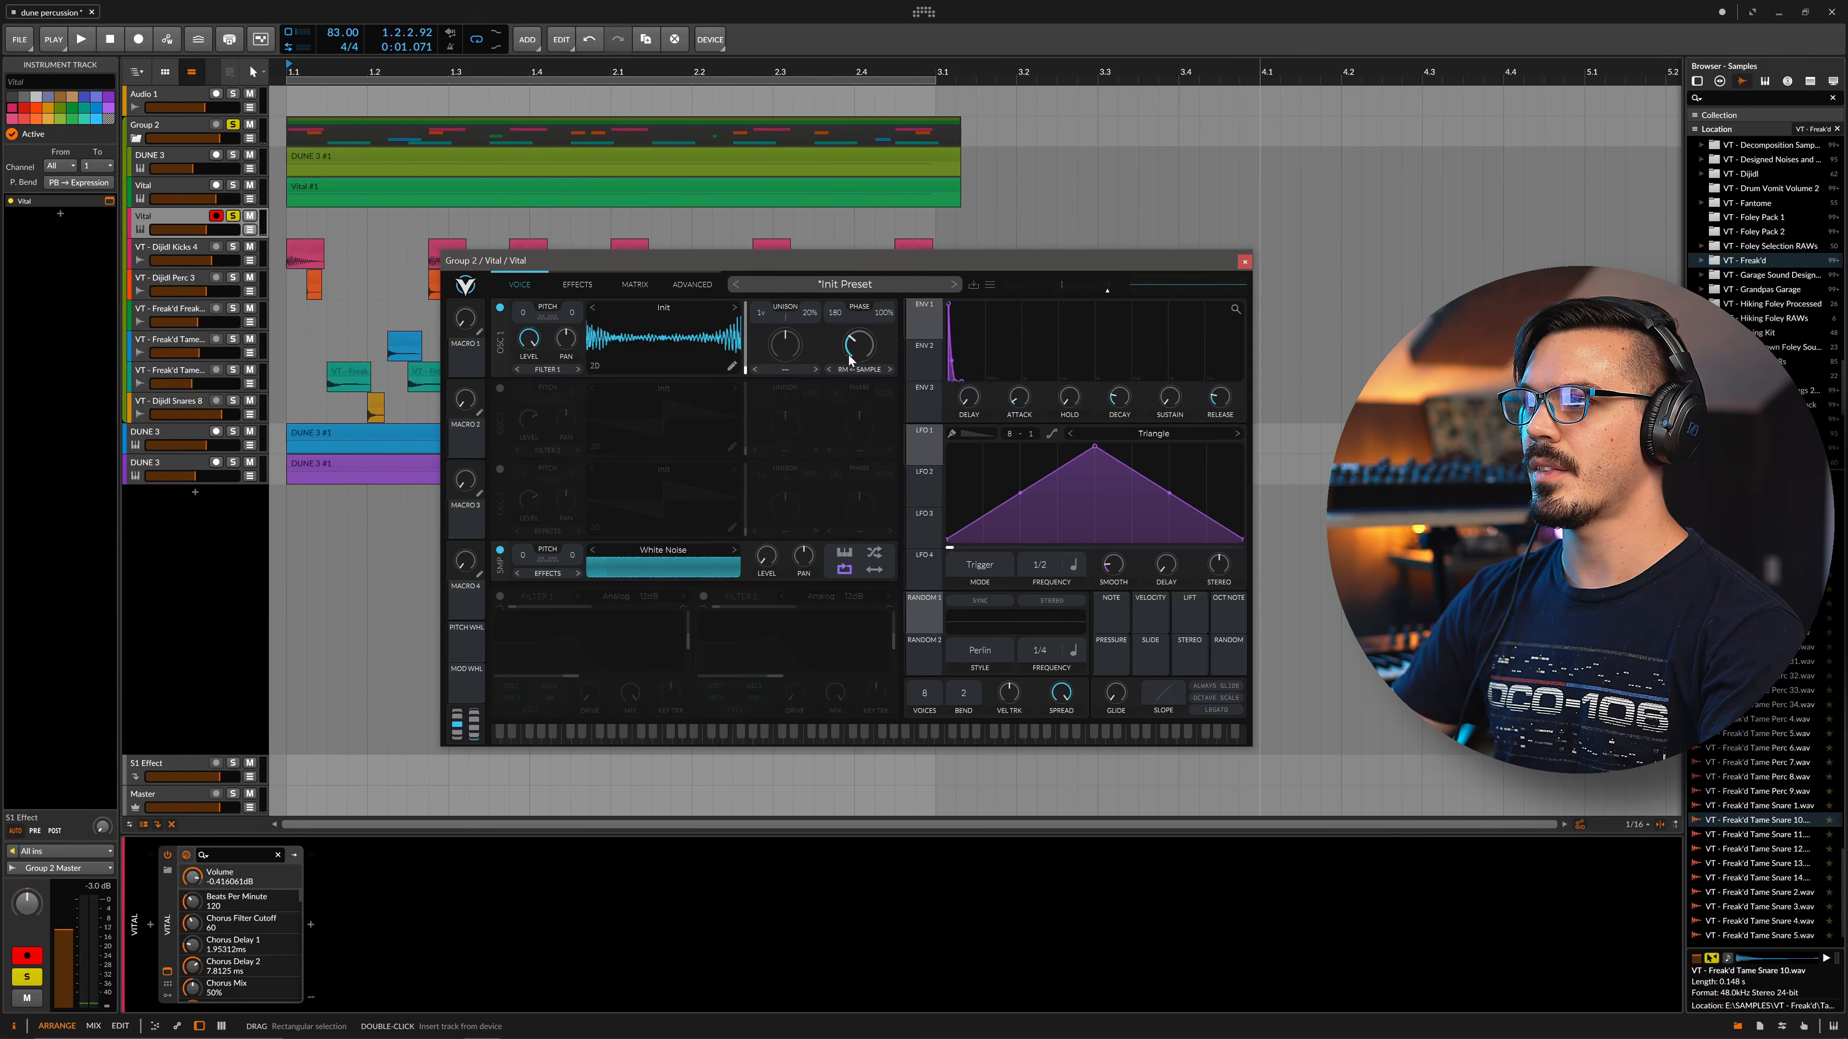
pyautogui.moveTo(858, 348); pyautogui.dragTo(858, 373)
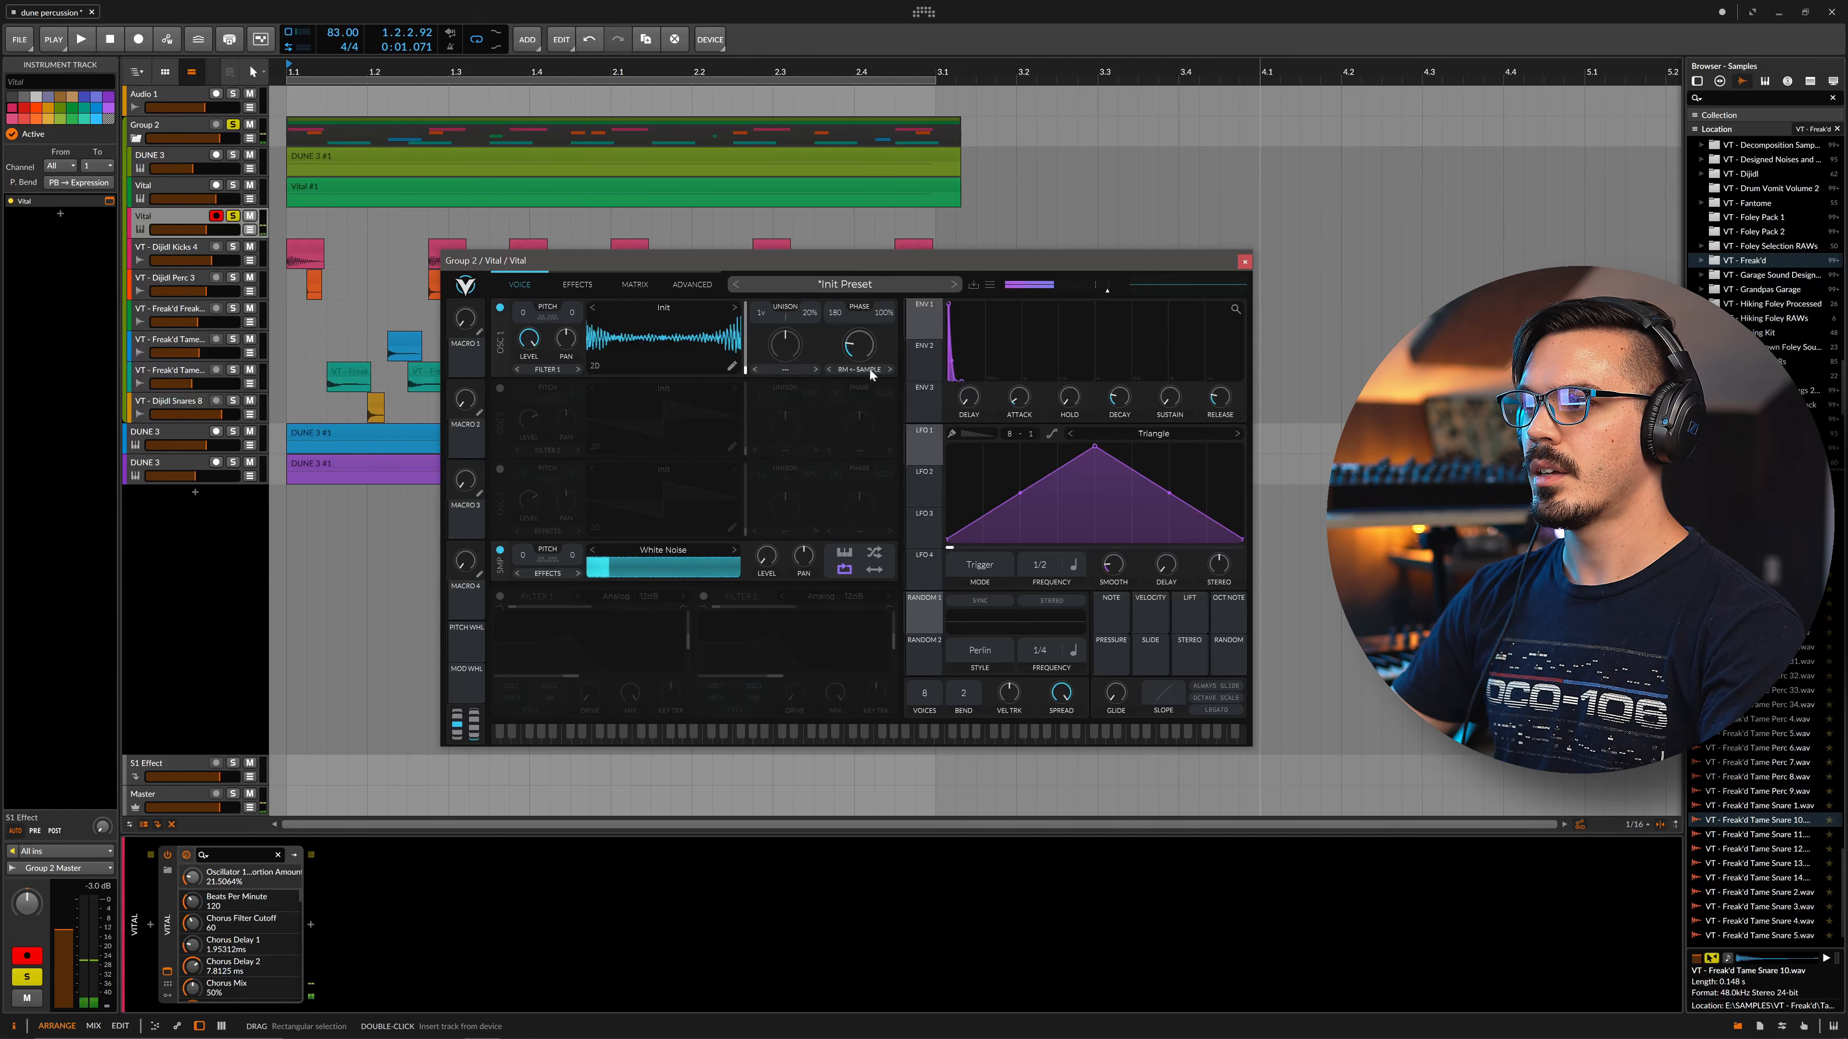
pyautogui.moveTo(1018, 416); pyautogui.dragTo(1016, 484)
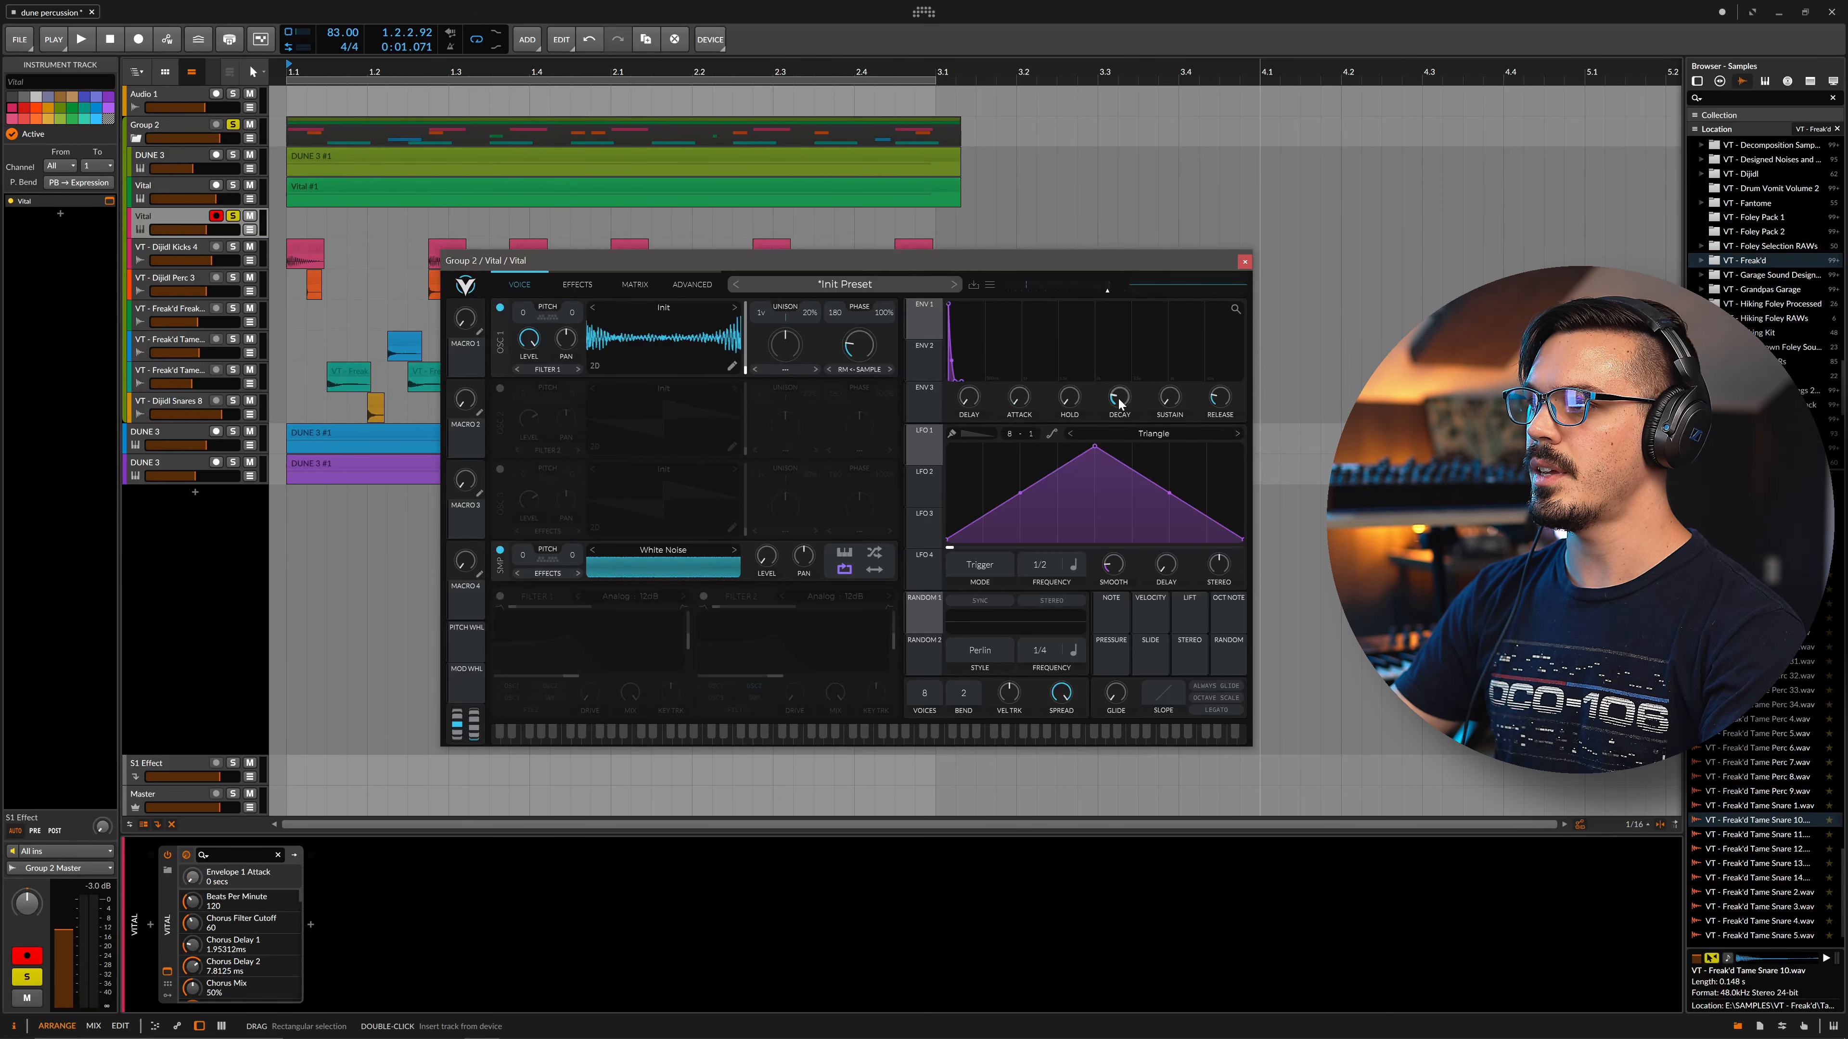
# Enable Filter 1 and Filter 2, with Filter 1 as the only input of Filter 2
pyautogui.click(500, 597)
pyautogui.click(703, 596)
pyautogui.moveTo(592, 674); pyautogui.dragTo(634, 677)
pyautogui.click(749, 699)
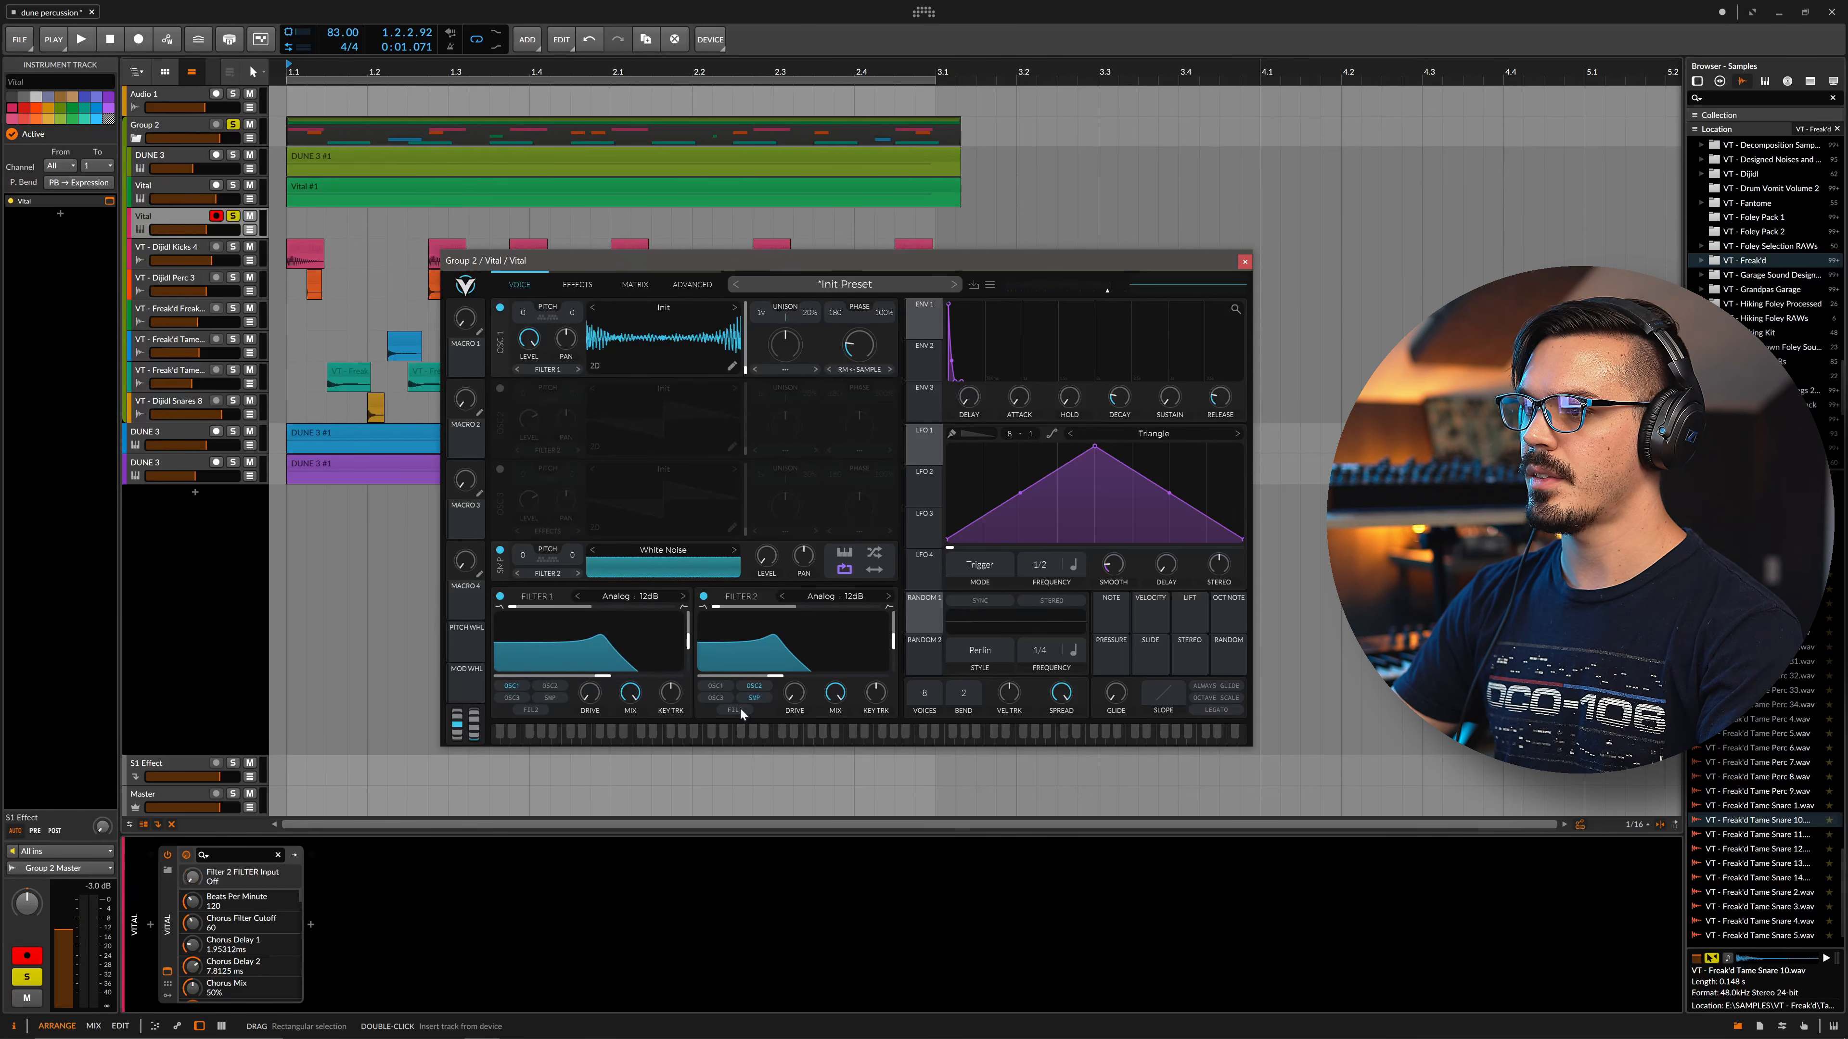
pyautogui.click(749, 700)
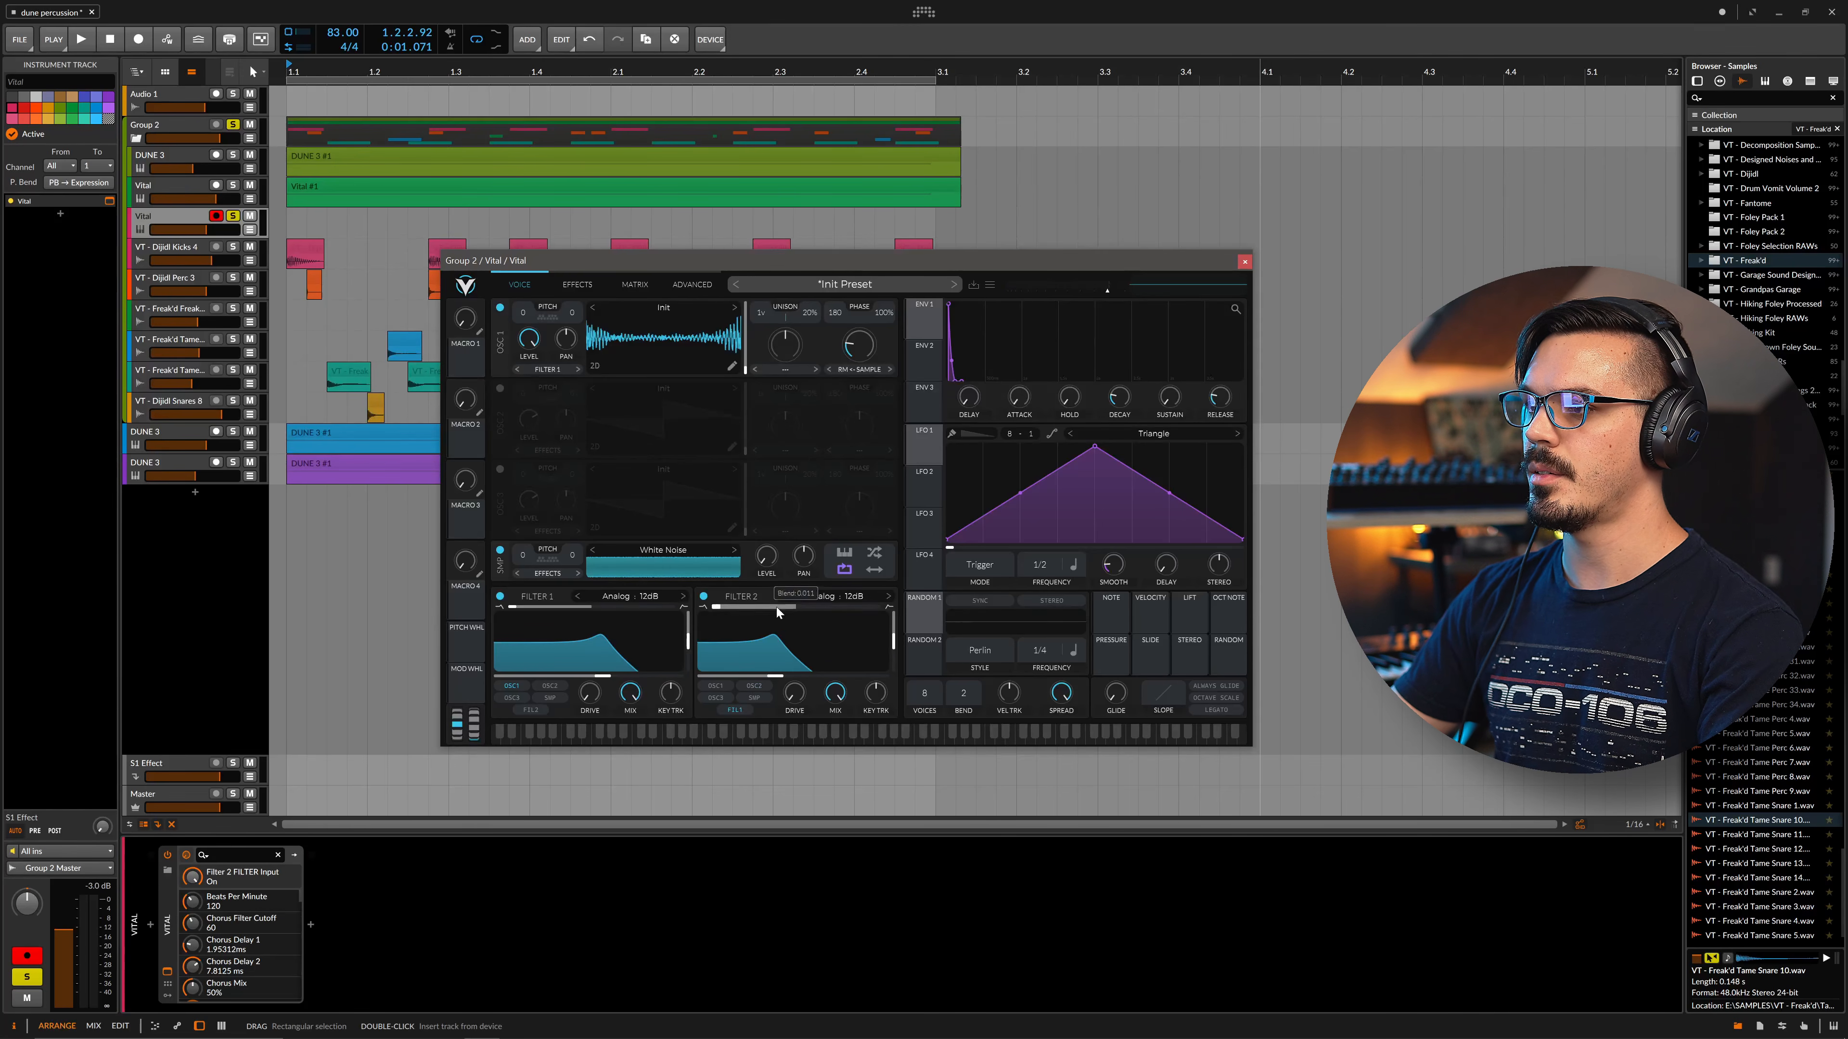
# Blend Filter 2 to high-pass with more resonance, raise Filter 1's cutoff and set Filter 1's drive to about 17.2 dB
pyautogui.moveTo(758, 607); pyautogui.dragTo(881, 607)
pyautogui.moveTo(778, 655)
pyautogui.mouseDown()
pyautogui.moveTo(798, 631)
pyautogui.moveTo(806, 652)
pyautogui.mouseUp()
pyautogui.moveTo(623, 645); pyautogui.dragTo(668, 639)
pyautogui.moveTo(796, 662)
pyautogui.mouseDown()
pyautogui.moveTo(759, 644)
pyautogui.moveTo(777, 664)
pyautogui.moveTo(793, 632)
pyautogui.mouseUp()
pyautogui.moveTo(592, 694); pyautogui.dragTo(595, 602)
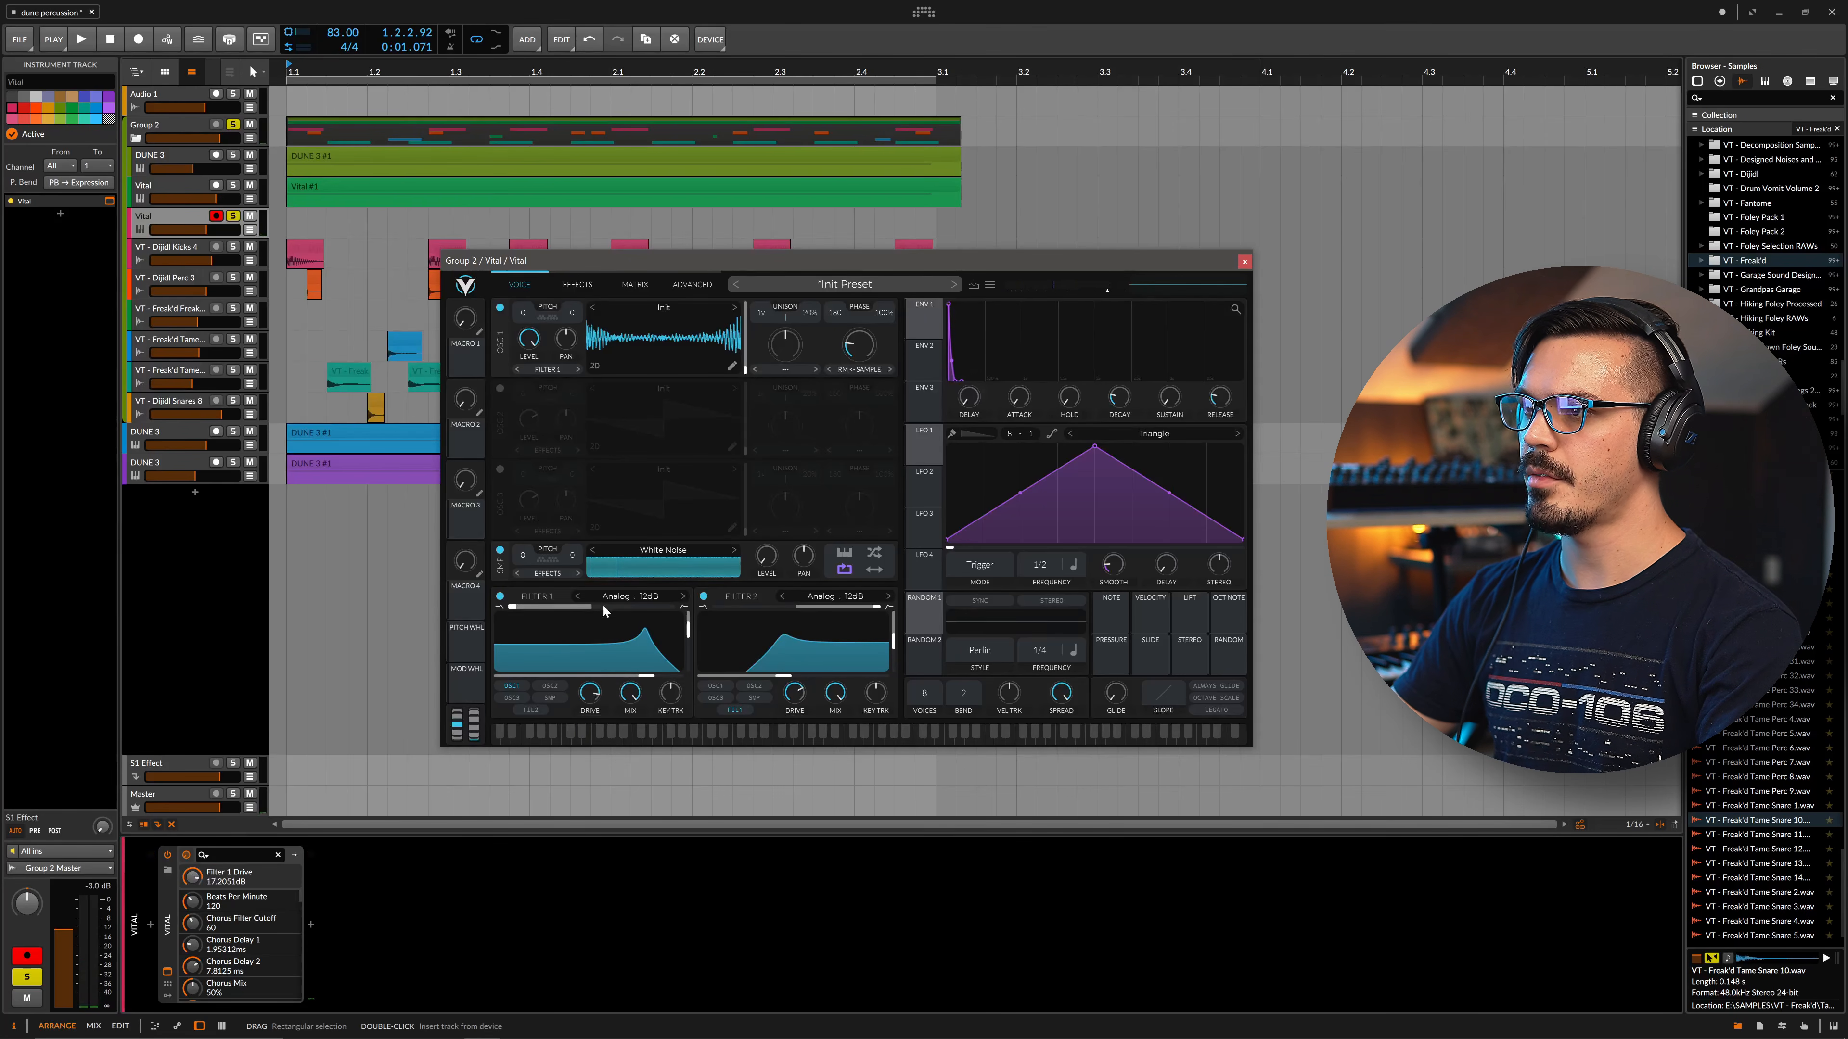
pyautogui.moveTo(796, 650); pyautogui.dragTo(798, 637)
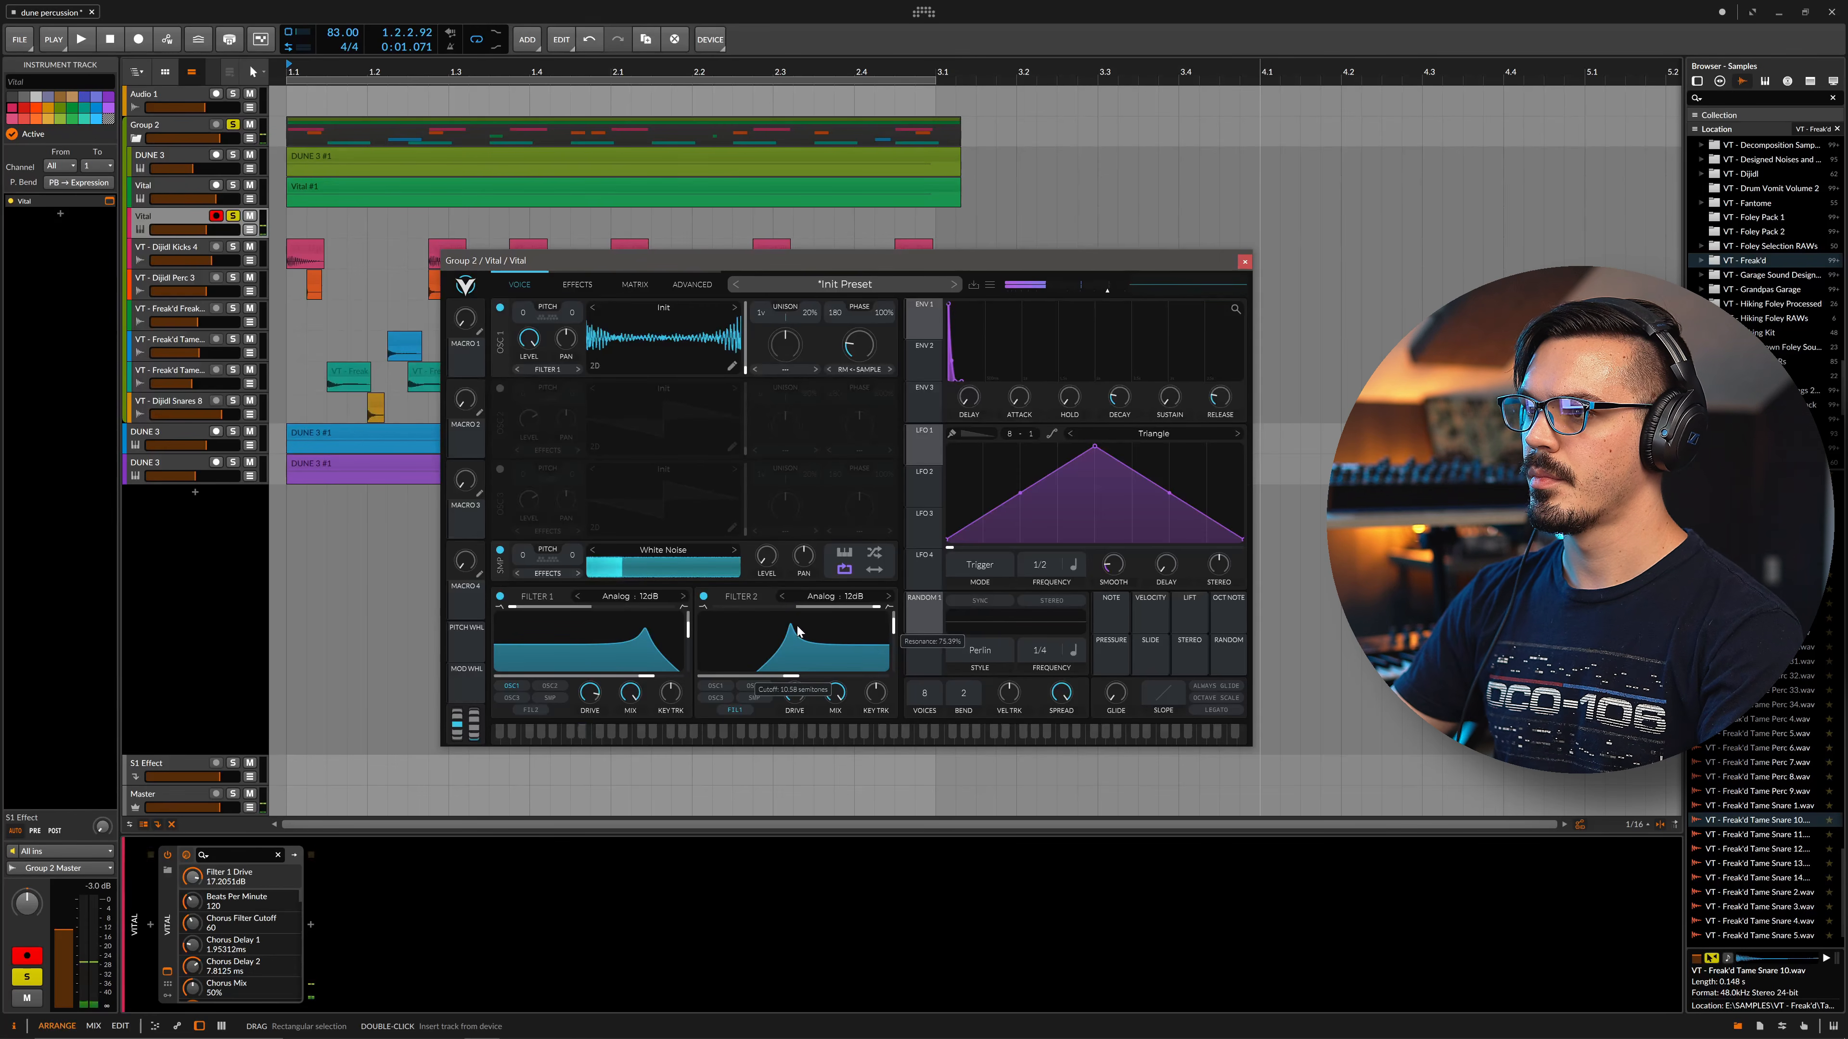
# Enable the Chorus effect and set its mix to about 14.5%
pyautogui.click(591, 286)
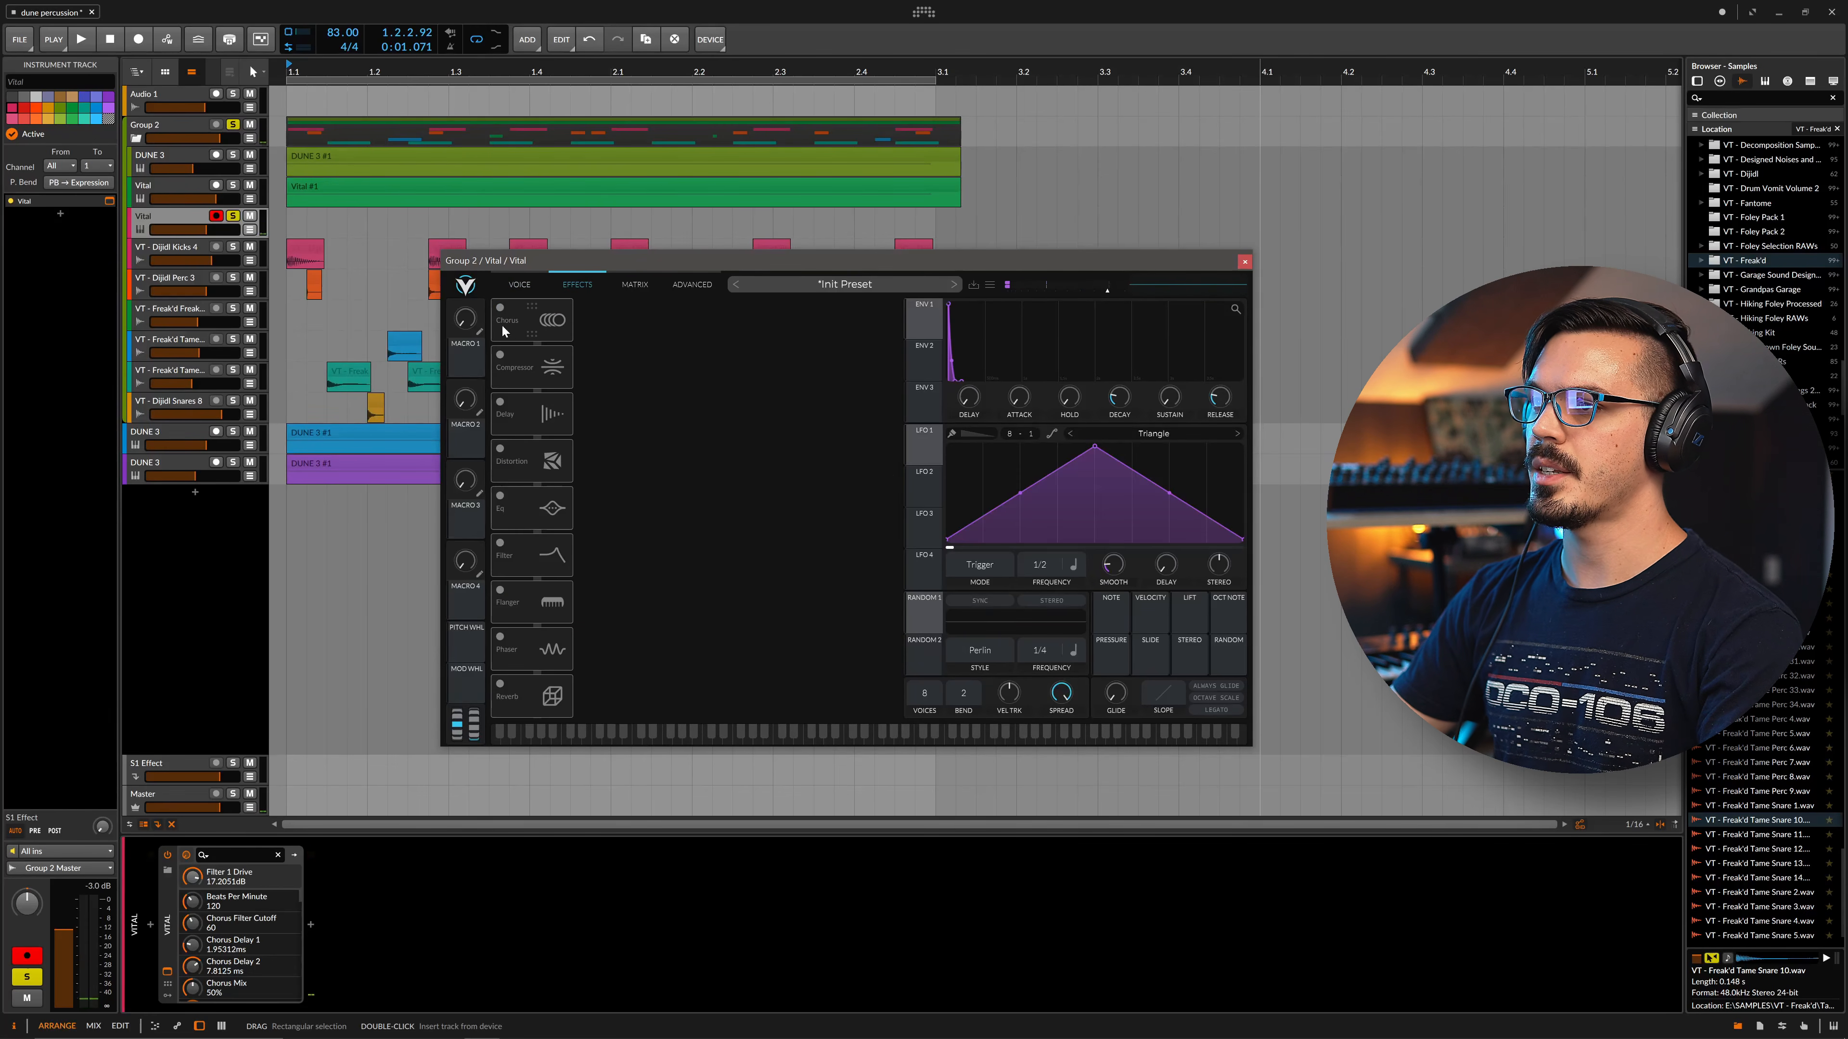
pyautogui.click(498, 309)
pyautogui.moveTo(871, 314); pyautogui.dragTo(876, 363)
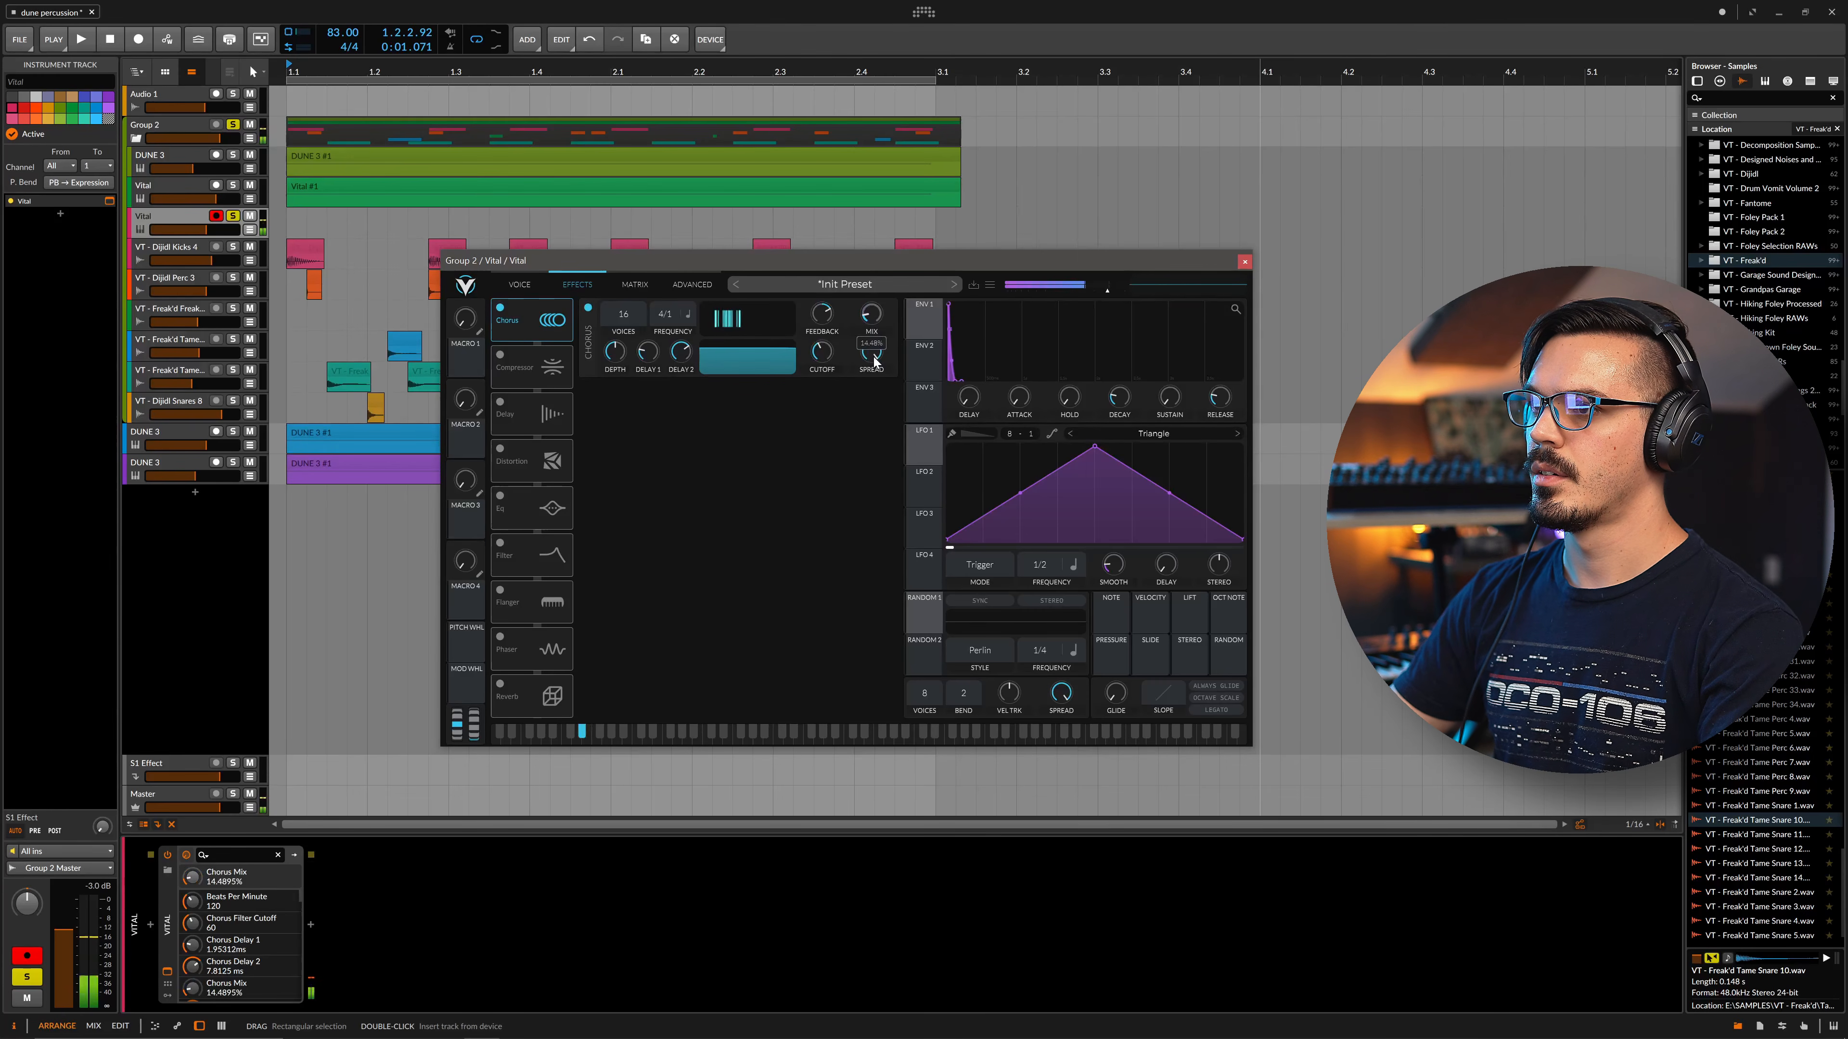
# Enable the Delay effect, adjust its filter and set its frequency to 1/32
pyautogui.click(500, 402)
pyautogui.moveTo(793, 472); pyautogui.dragTo(776, 484)
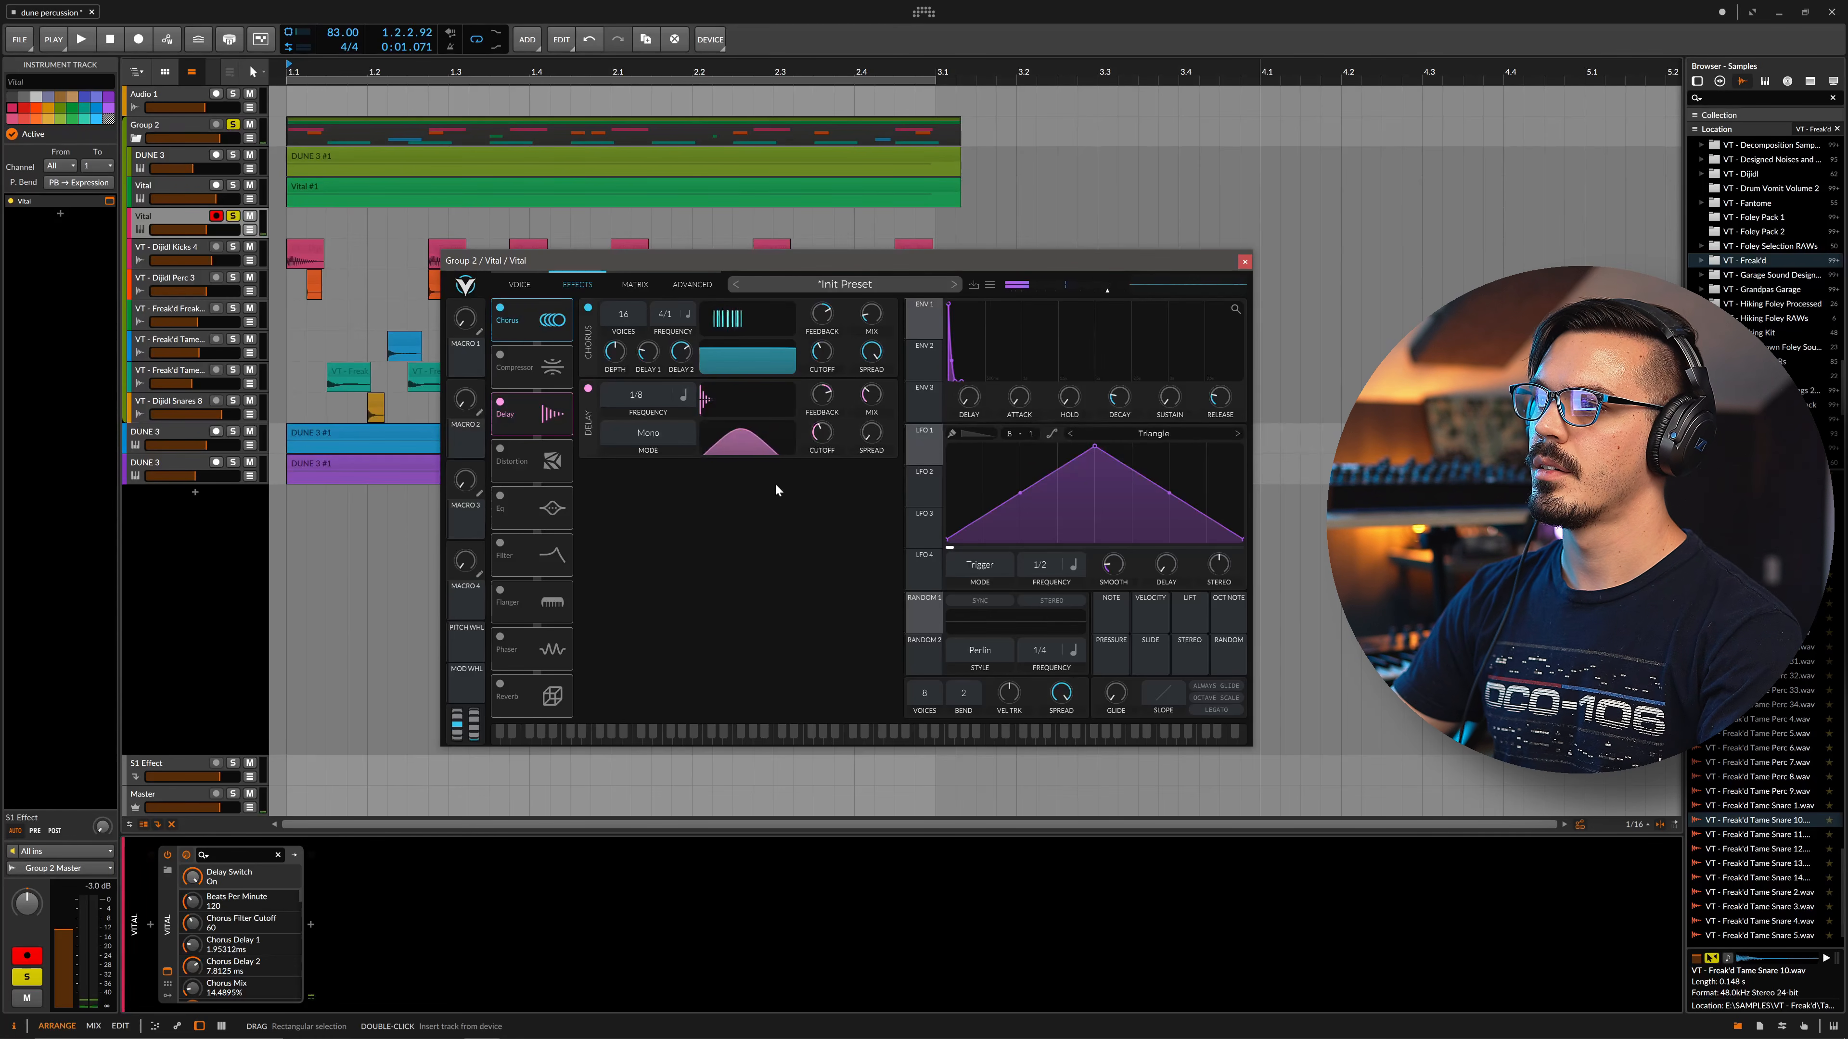
pyautogui.moveTo(640, 399); pyautogui.dragTo(666, 347)
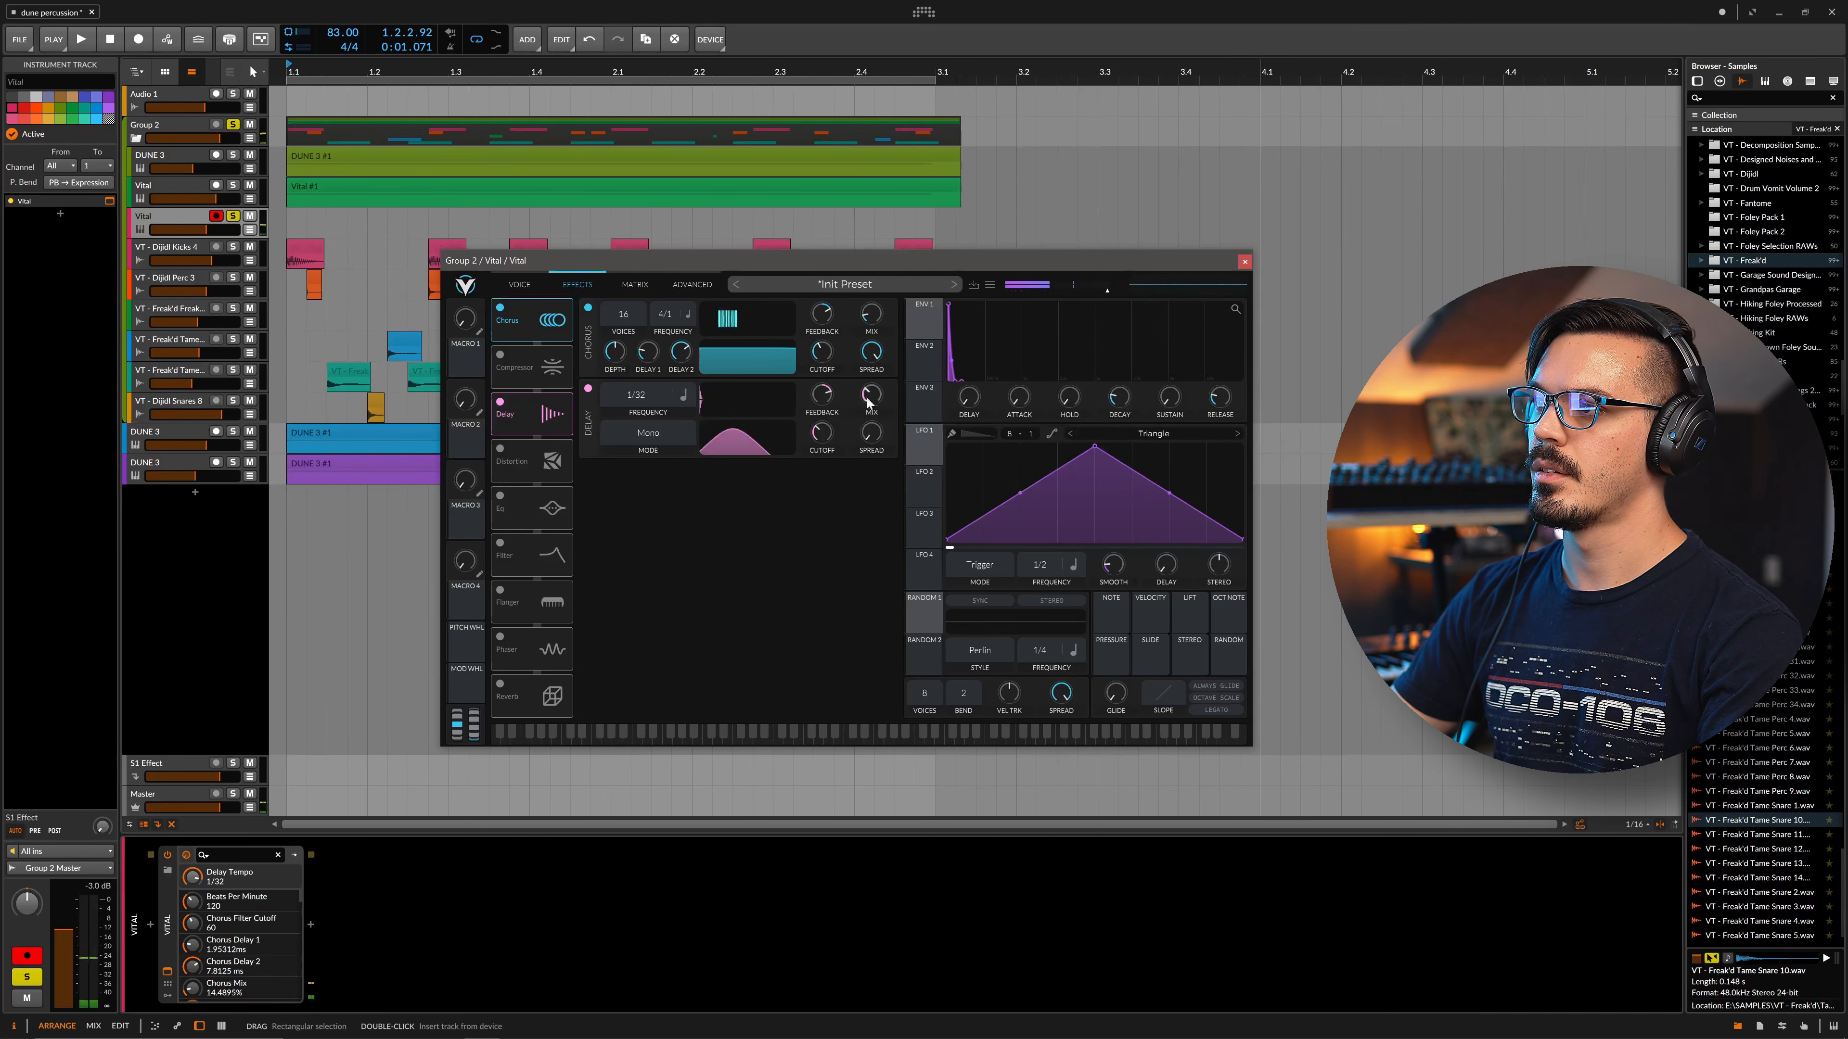
# Enable the Distortion effect with a drive of about 2.1 dB, and enable the Reverb effect with a mix of about 14%
pyautogui.click(500, 449)
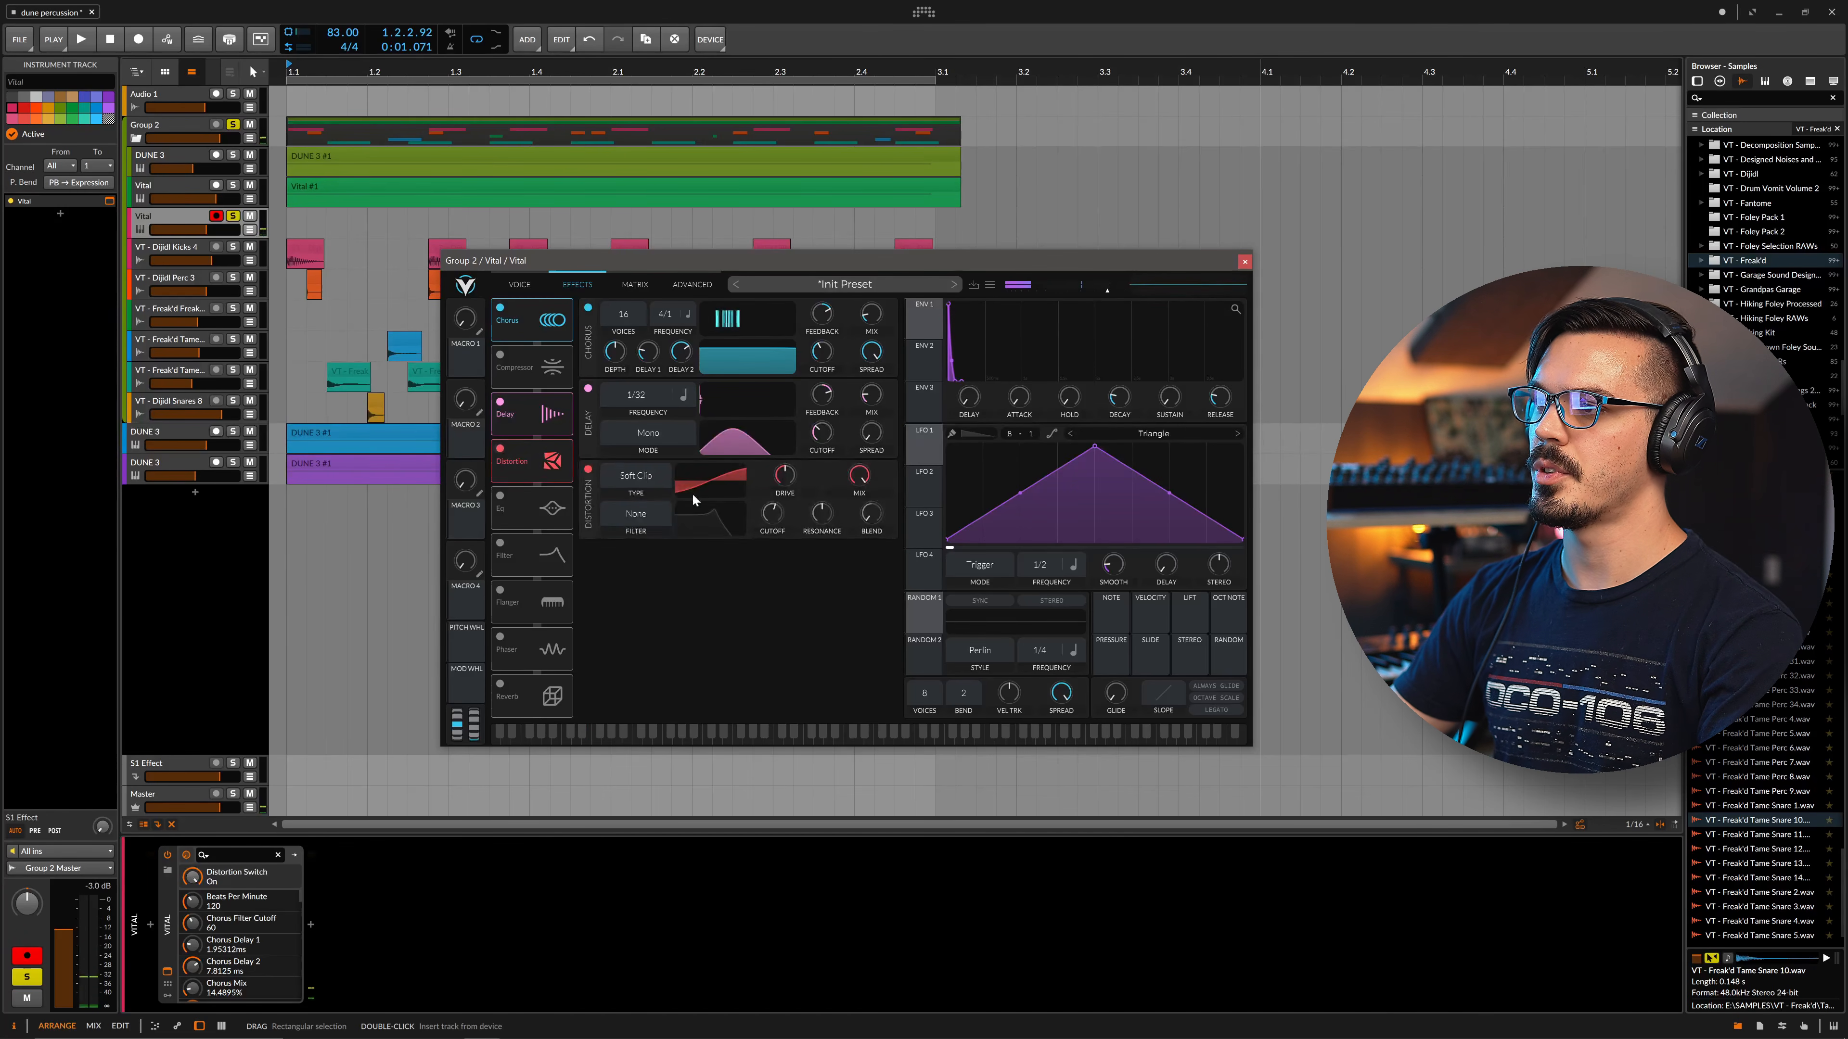
pyautogui.moveTo(772, 513); pyautogui.dragTo(780, 466)
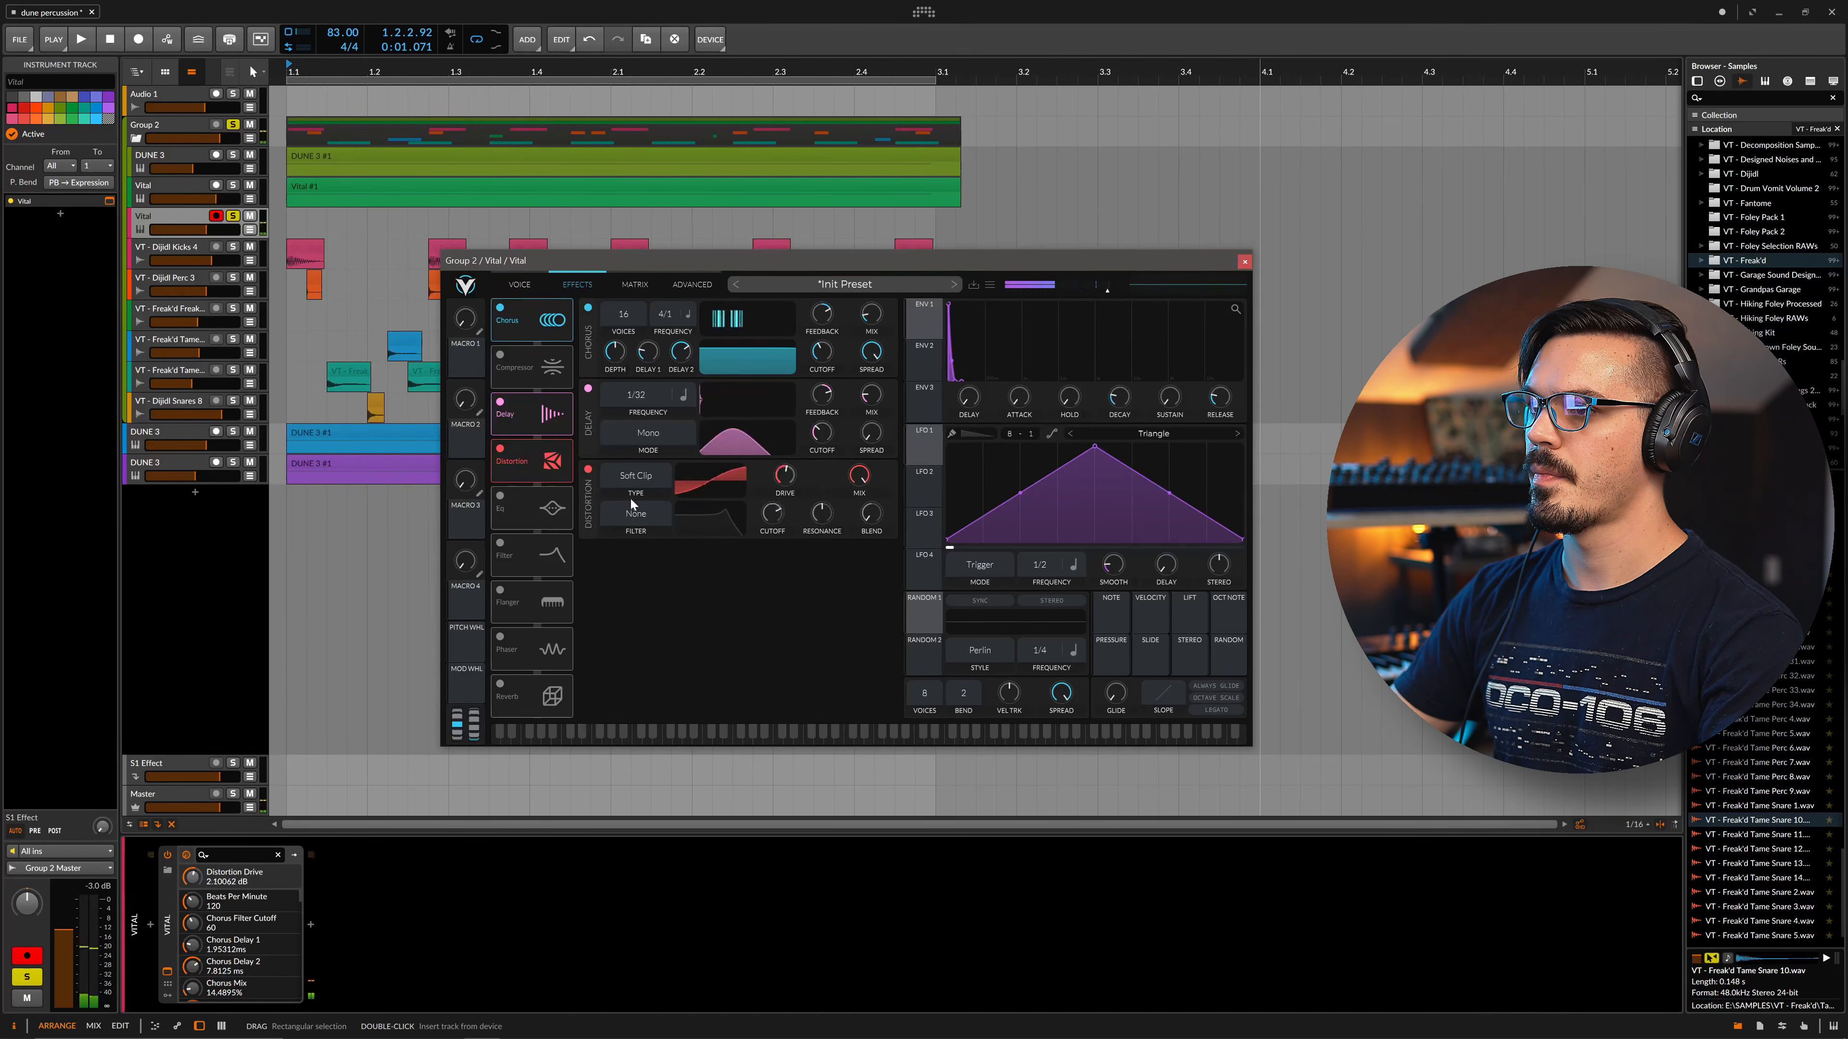
pyautogui.click(500, 683)
pyautogui.moveTo(874, 559); pyautogui.dragTo(876, 572)
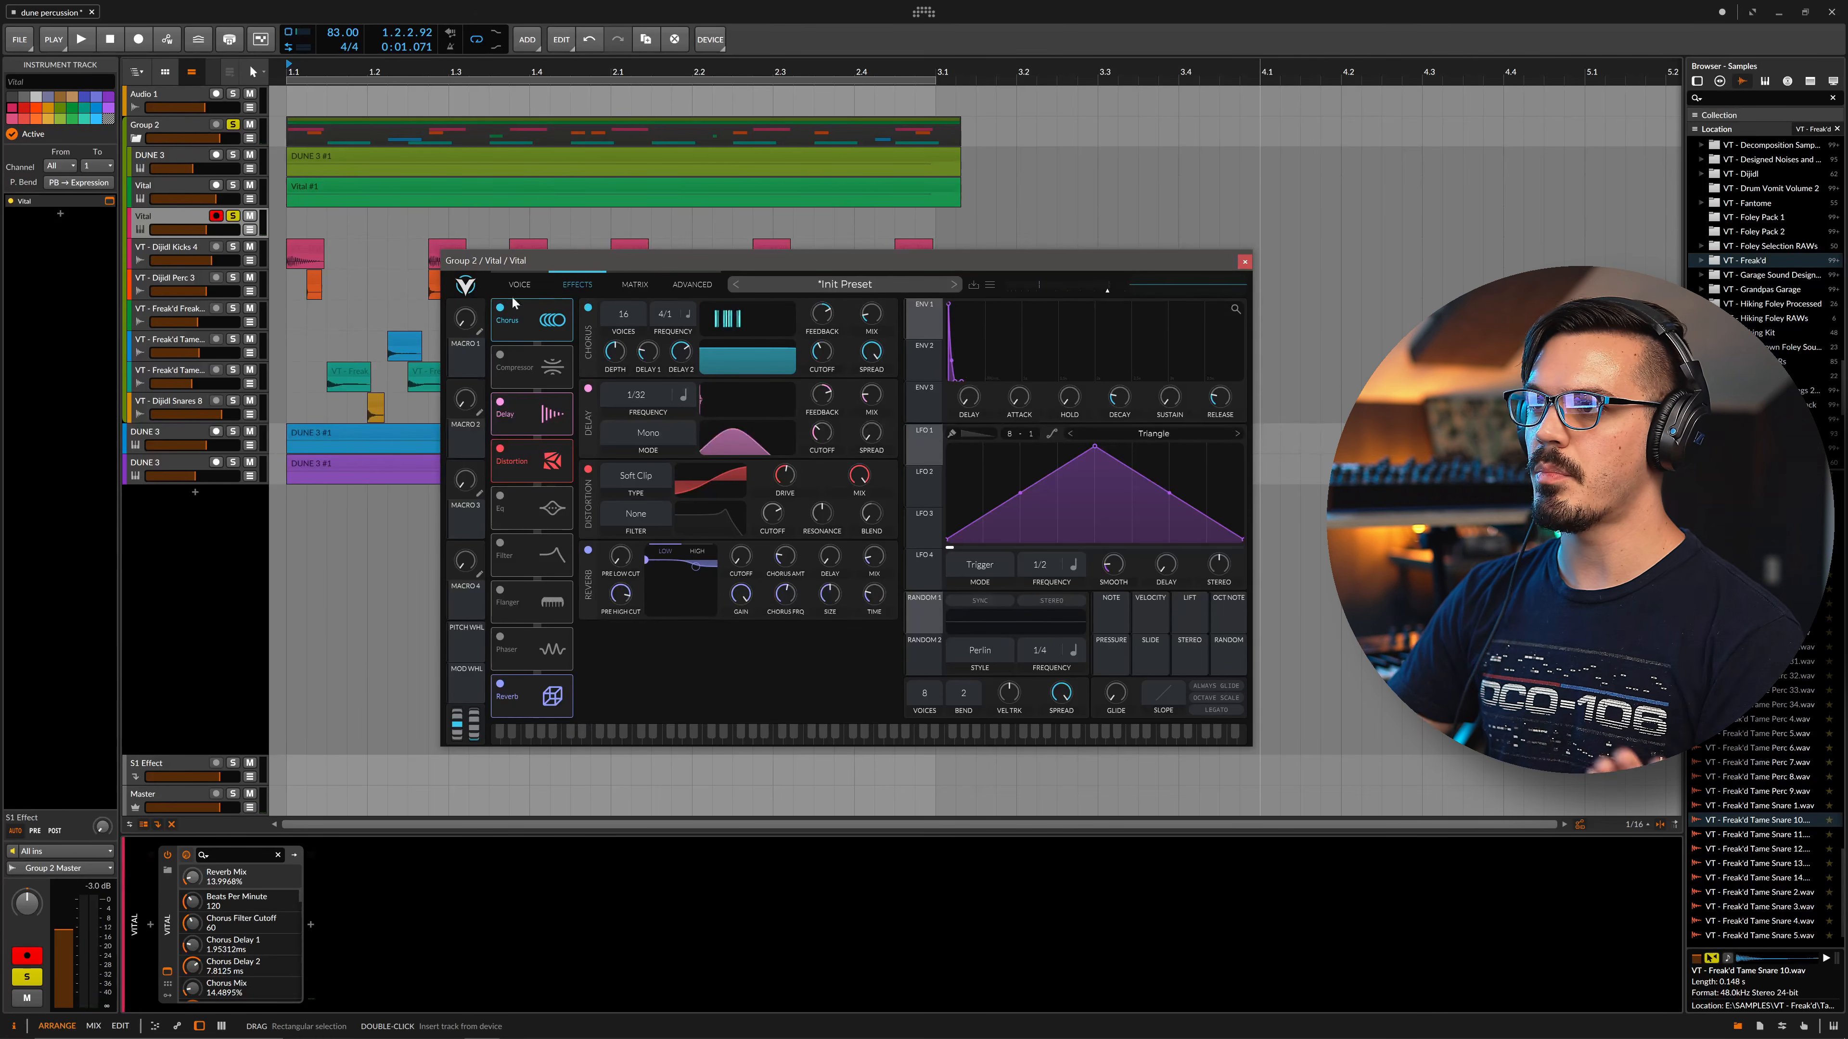
# Redraw the harmonic spectrum of oscillator 1's wavetable as irregular, separated clusters in the lower half of the range
pyautogui.click(518, 285)
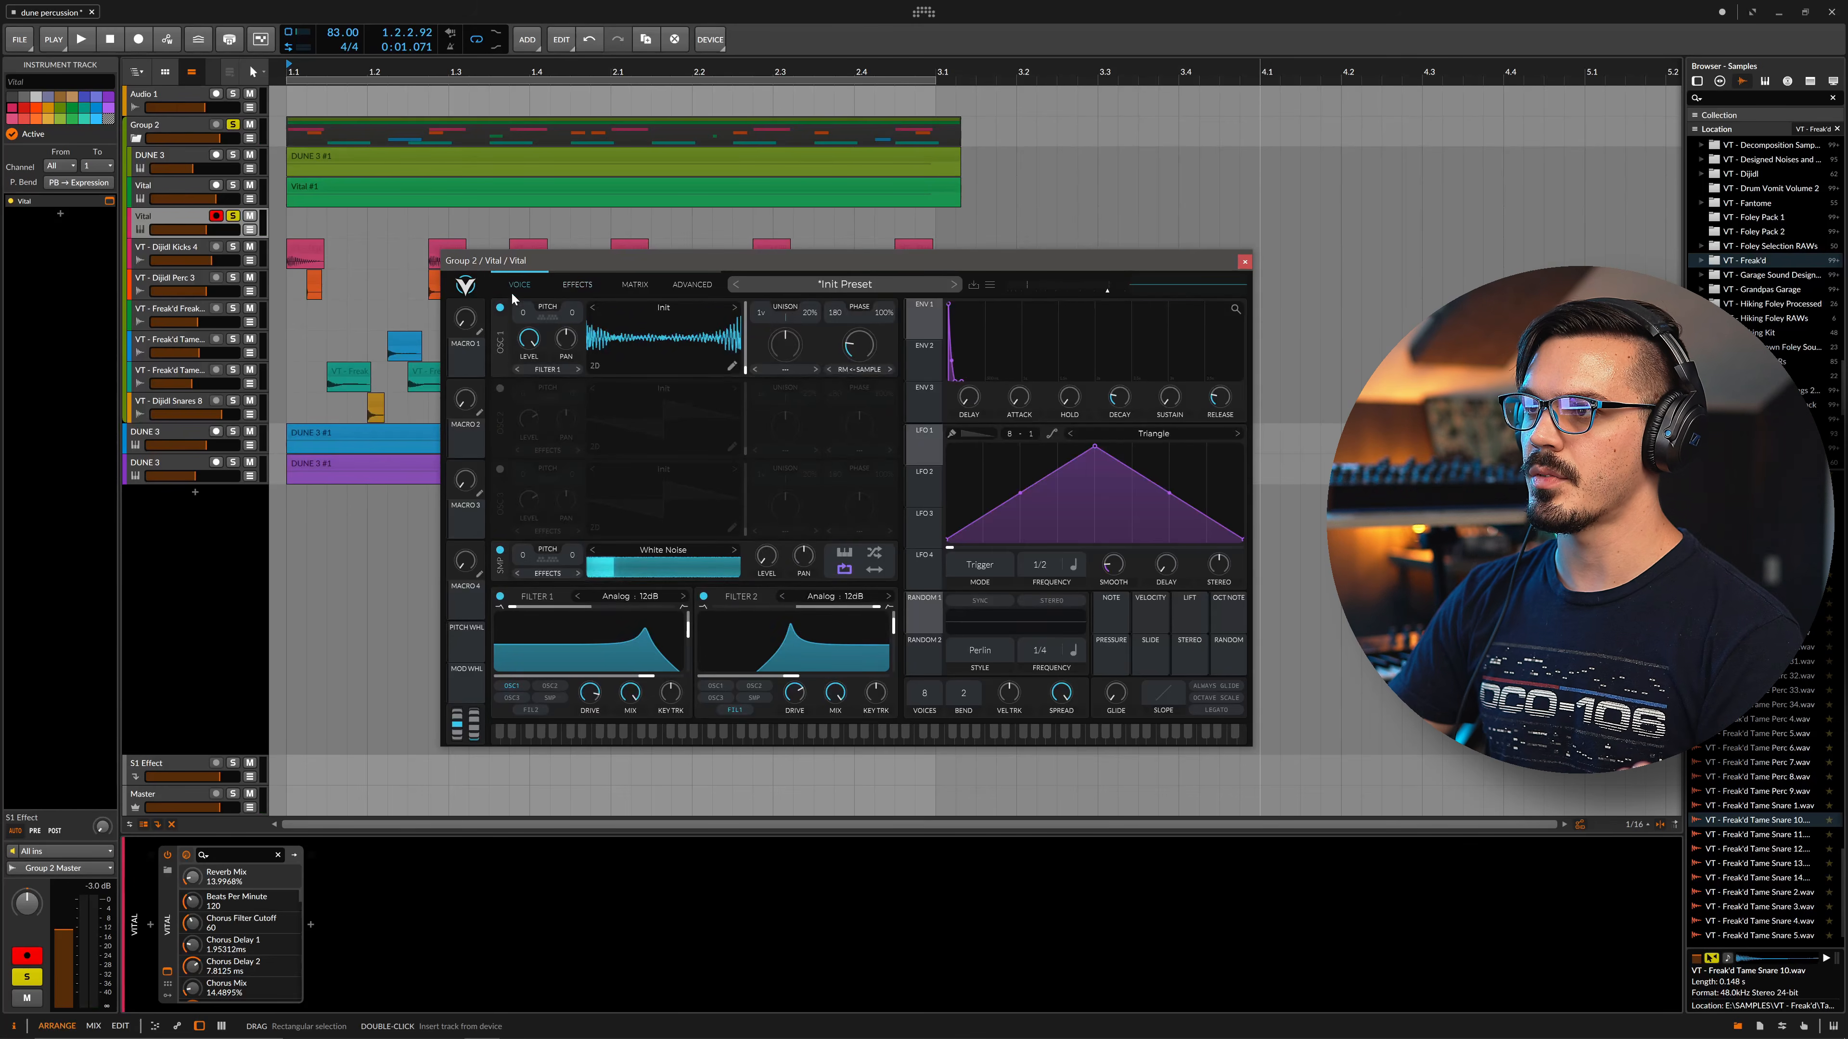
pyautogui.click(731, 368)
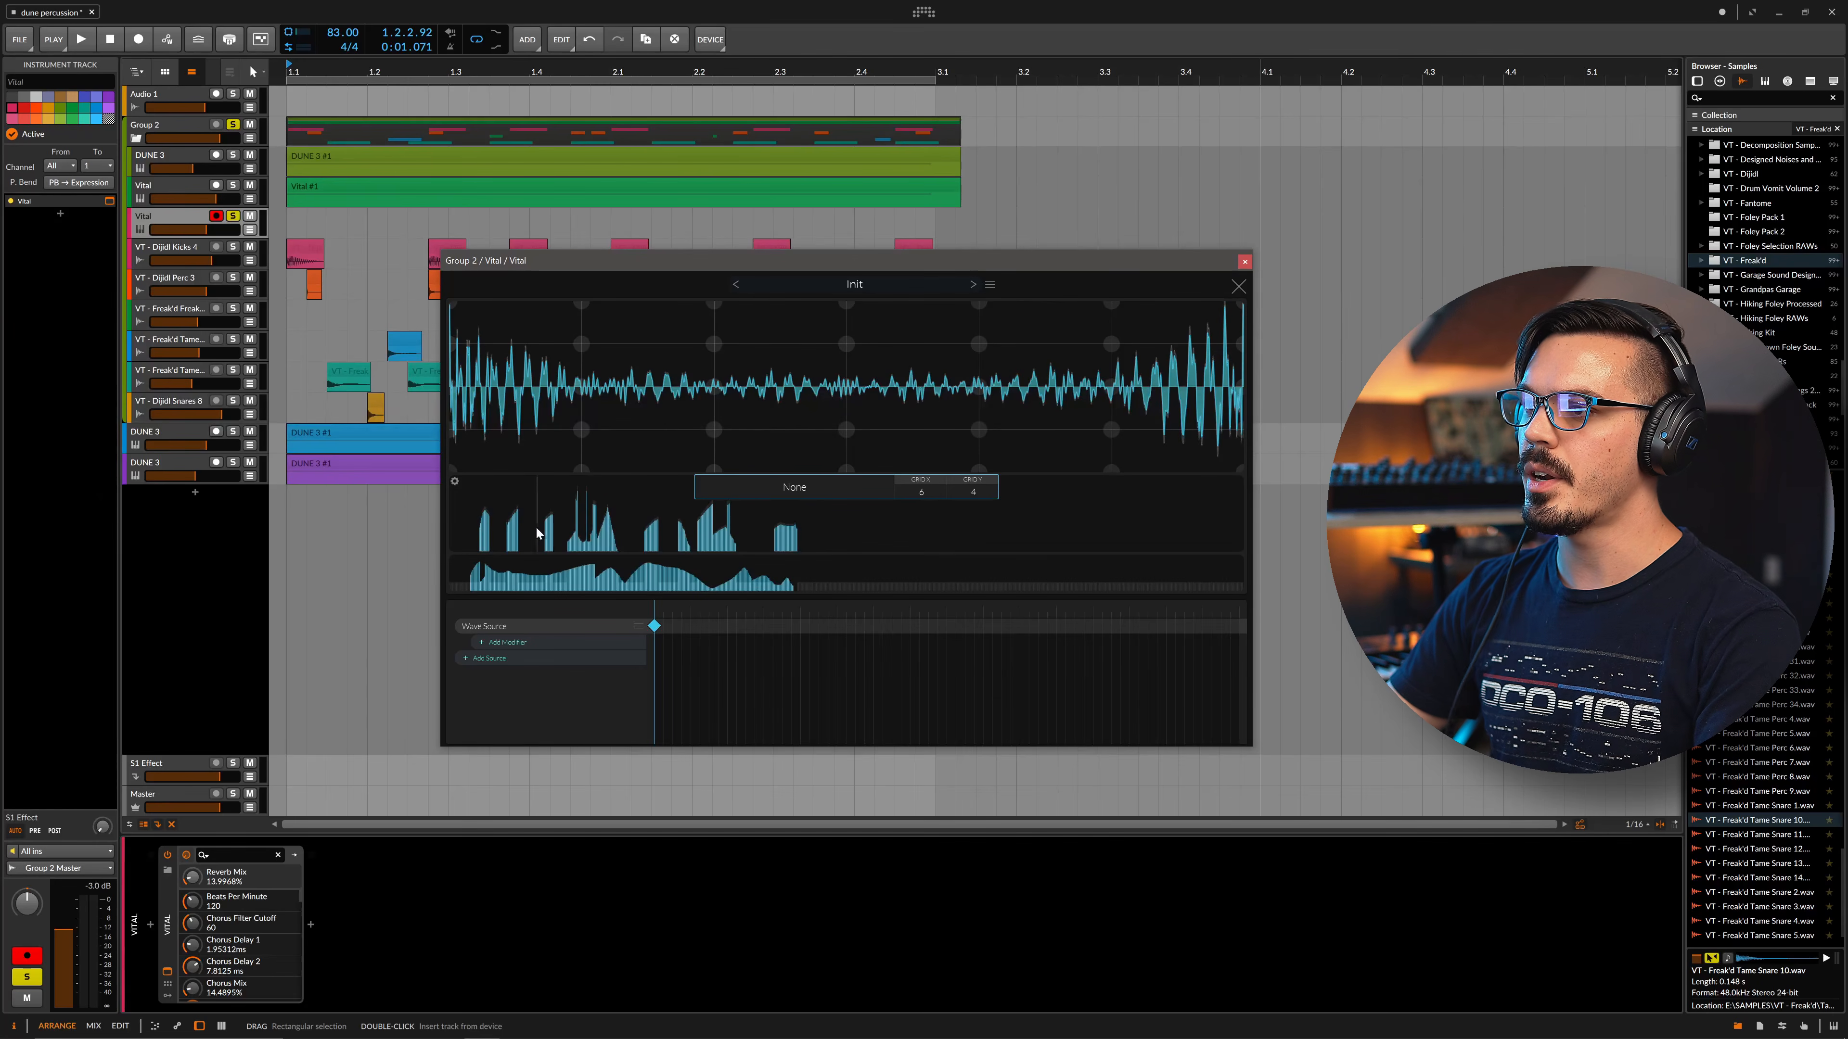
pyautogui.moveTo(532, 531)
pyautogui.mouseDown()
pyautogui.moveTo(487, 523)
pyautogui.moveTo(807, 524)
pyautogui.moveTo(569, 569)
pyautogui.moveTo(453, 567)
pyautogui.mouseUp()
pyautogui.moveTo(655, 501)
pyautogui.mouseDown()
pyautogui.moveTo(785, 585)
pyautogui.moveTo(865, 569)
pyautogui.mouseUp()
pyautogui.moveTo(603, 513)
pyautogui.mouseDown()
pyautogui.moveTo(536, 478)
pyautogui.moveTo(569, 535)
pyautogui.moveTo(637, 518)
pyautogui.mouseUp()
pyautogui.moveTo(519, 577)
pyautogui.mouseDown()
pyautogui.moveTo(709, 565)
pyautogui.moveTo(679, 552)
pyautogui.moveTo(480, 599)
pyautogui.mouseUp()
pyautogui.click(489, 505)
pyautogui.click(643, 484)
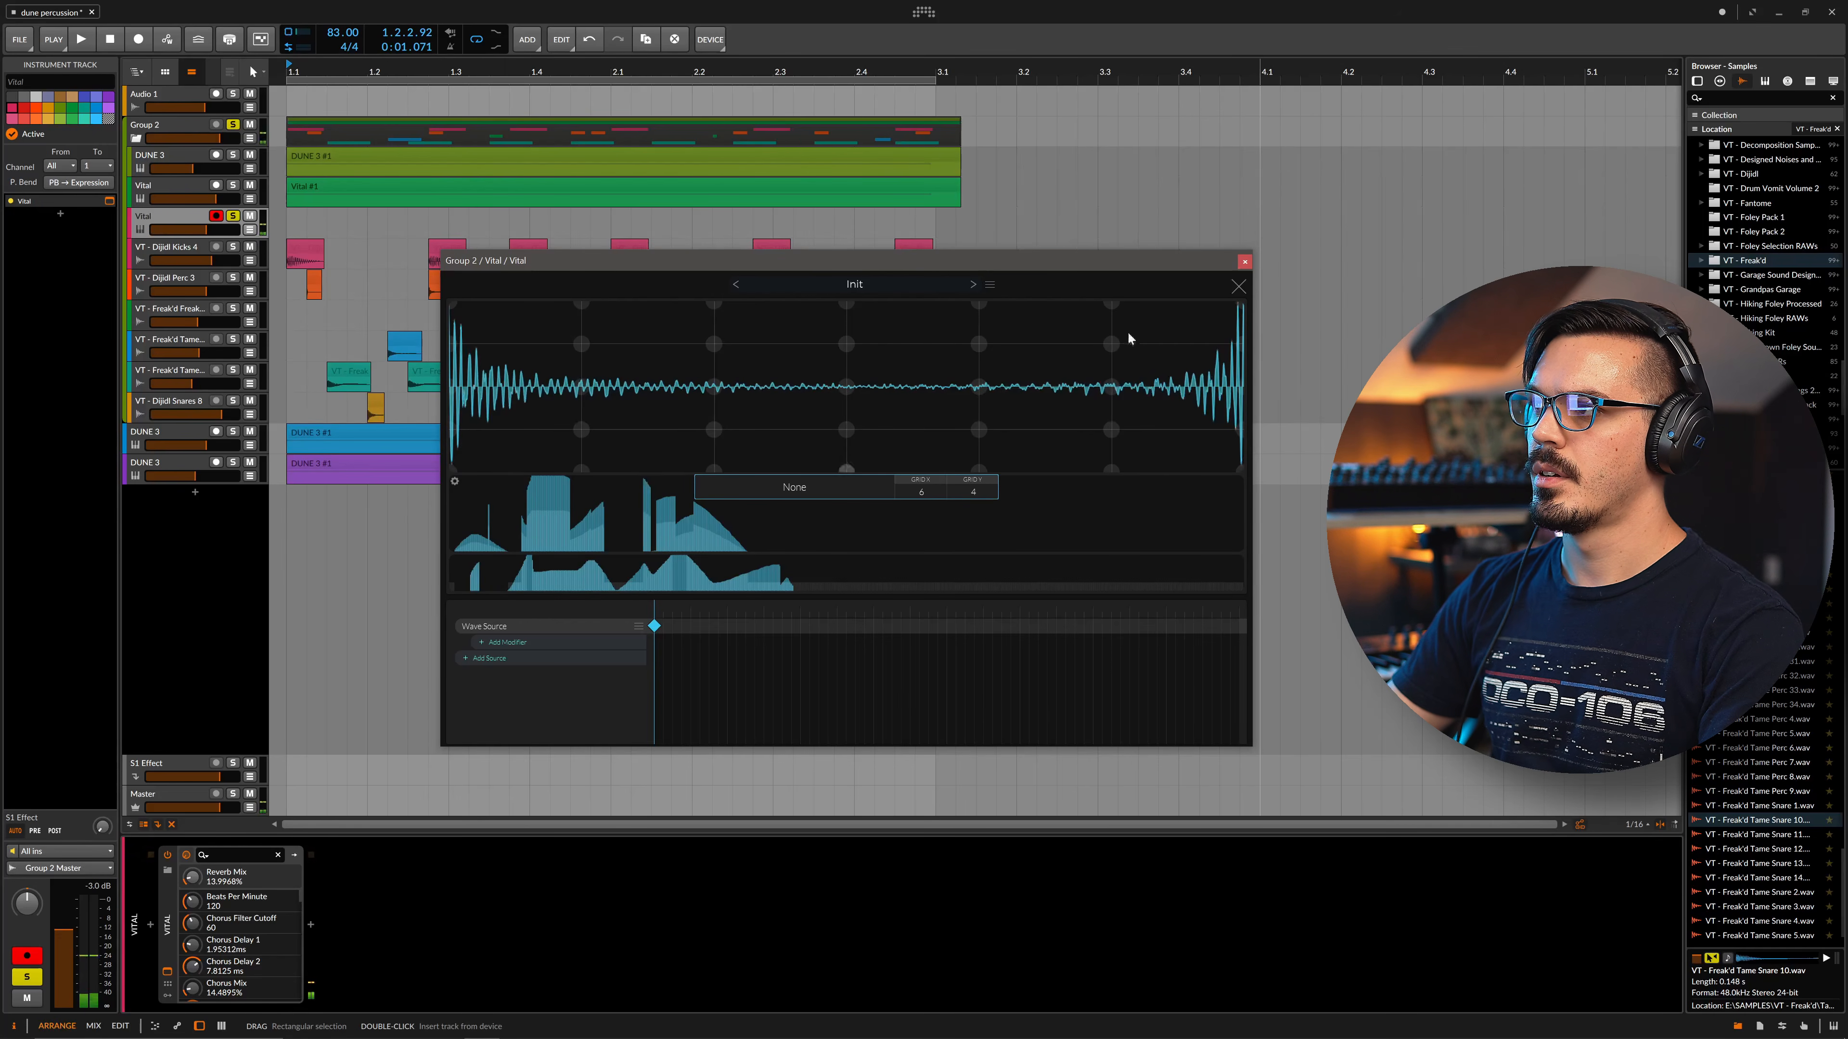
pyautogui.click(1238, 287)
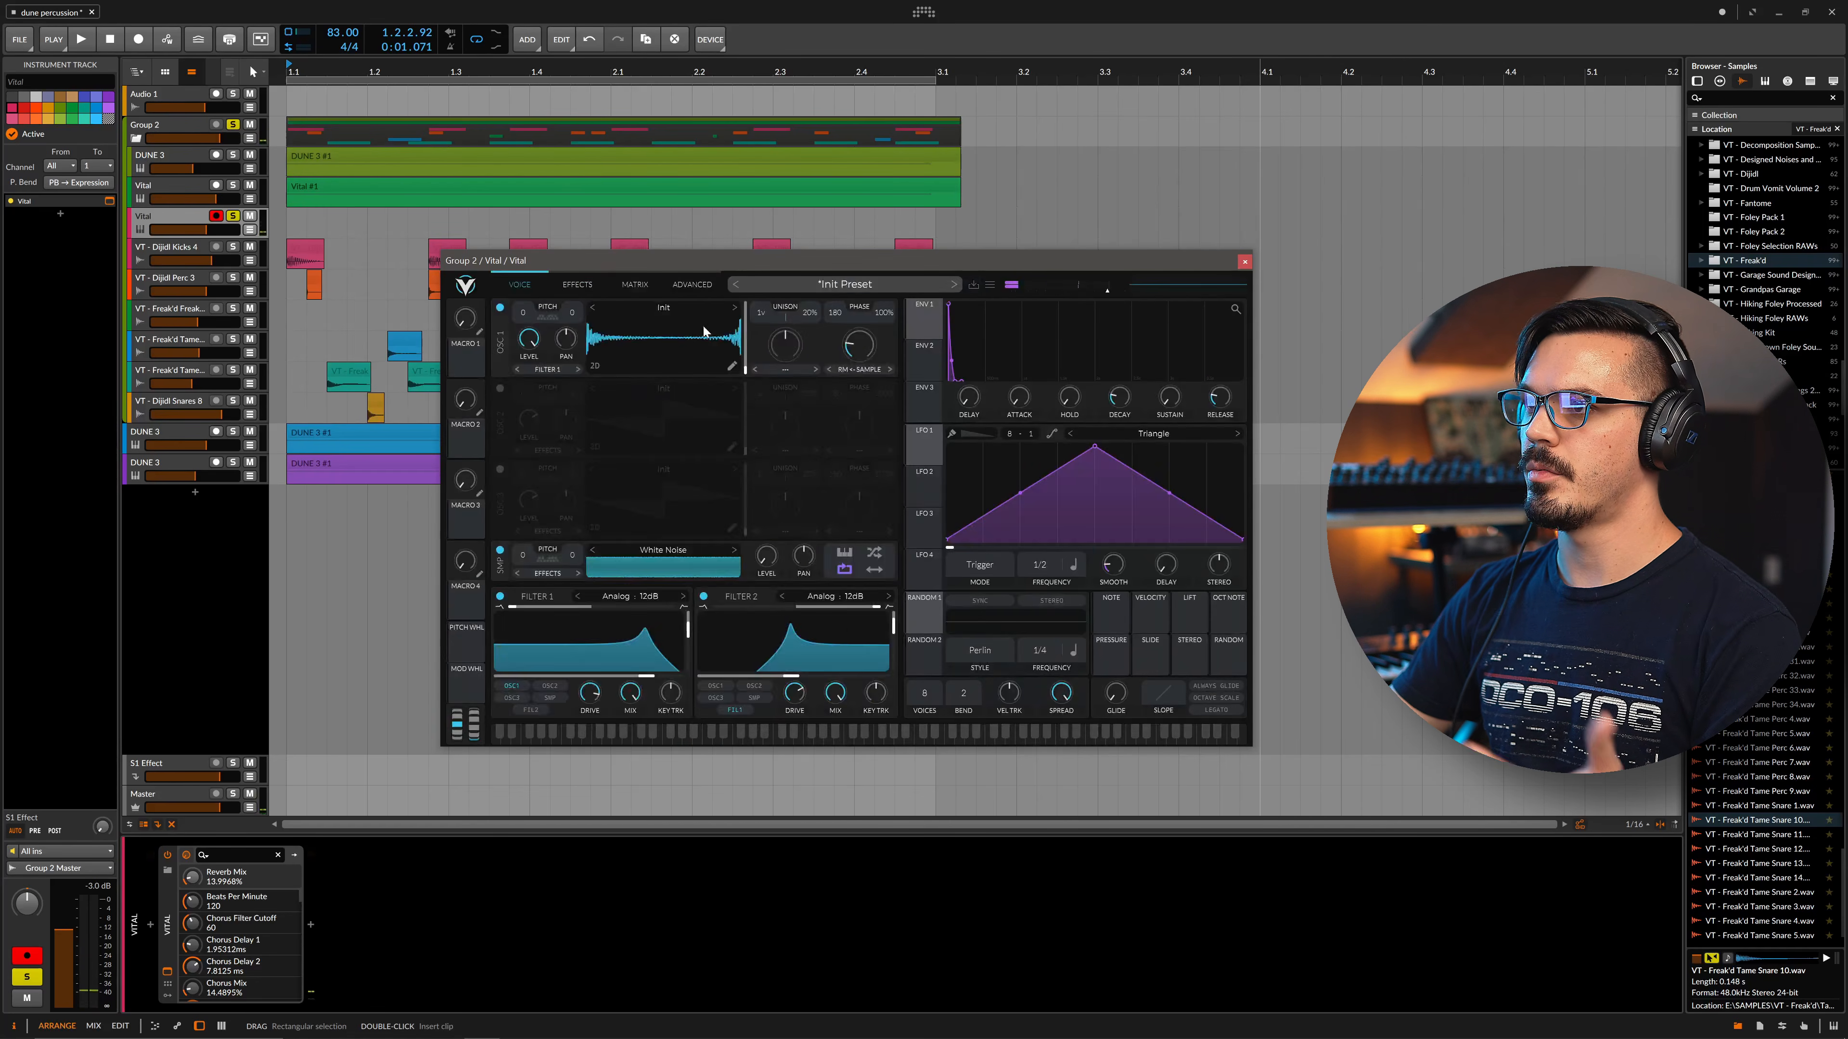
# Review Vital's effects, and play back the arrangement with the upper Vital track and its arpeggiator and device chain selected
pyautogui.click(579, 285)
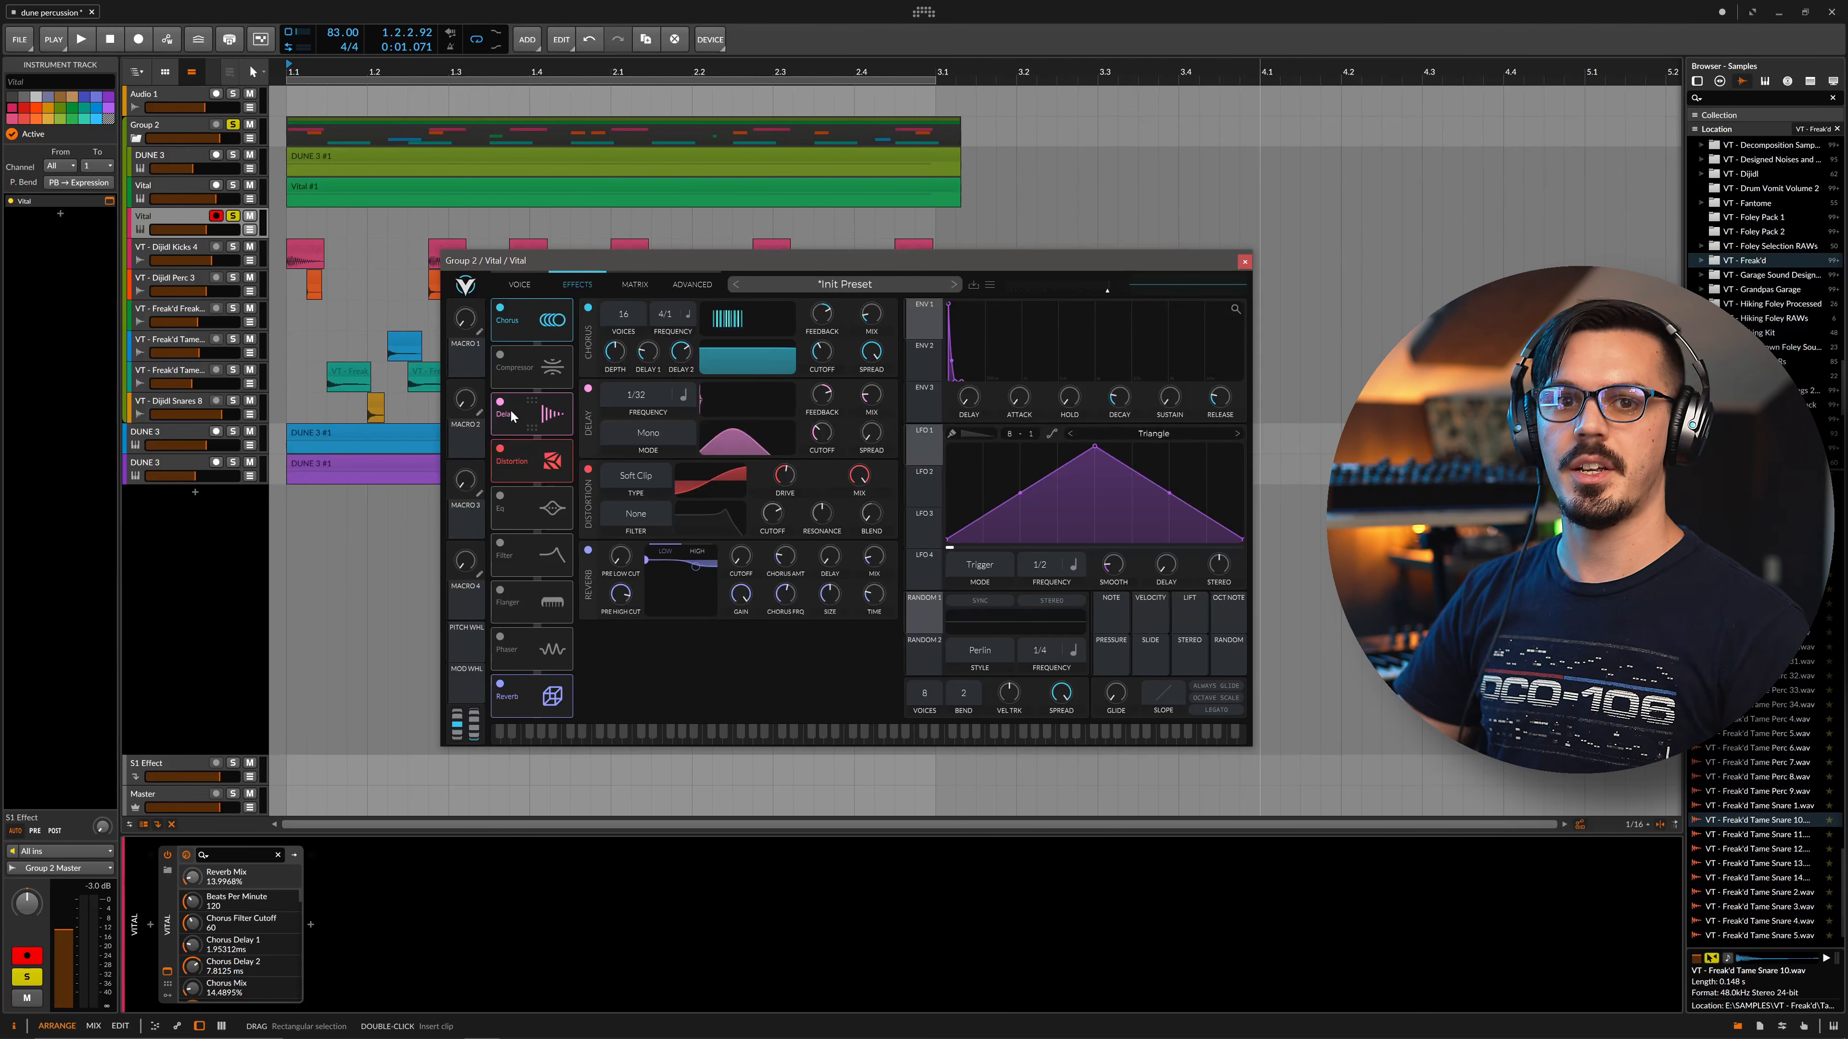
pyautogui.click(181, 190)
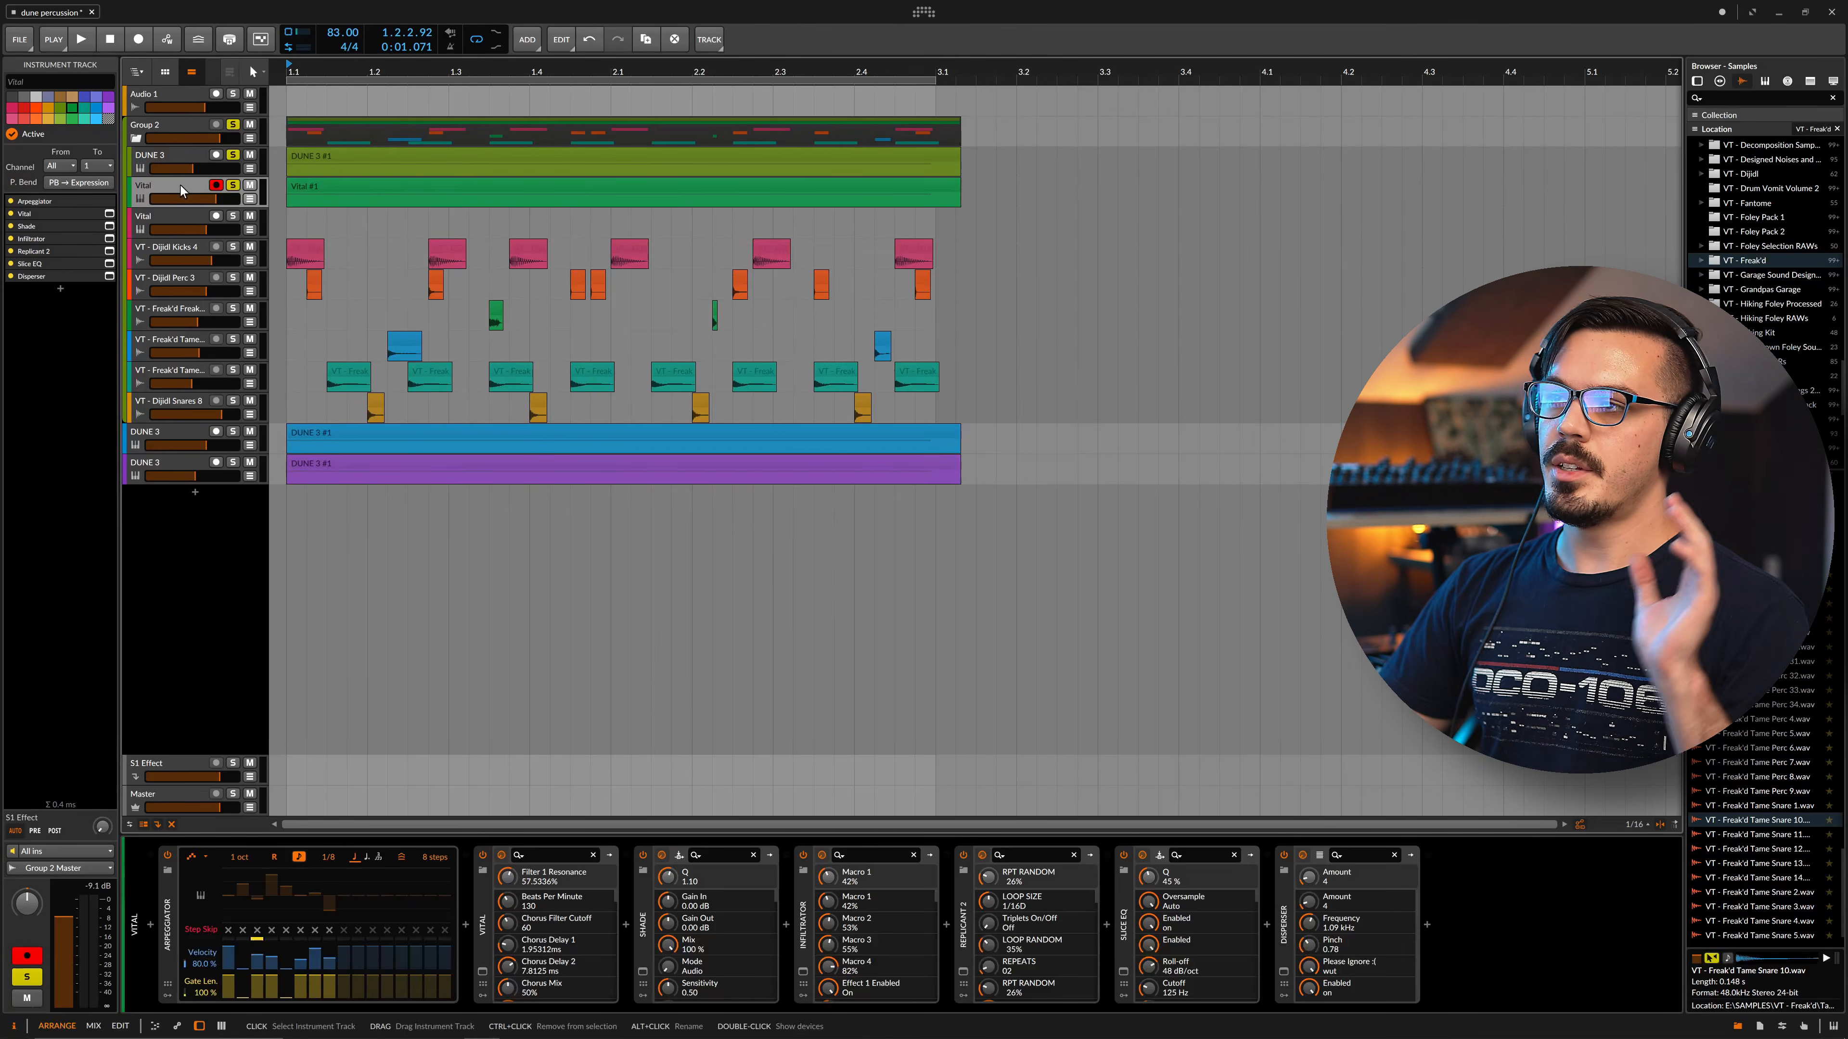
pyautogui.press('space')
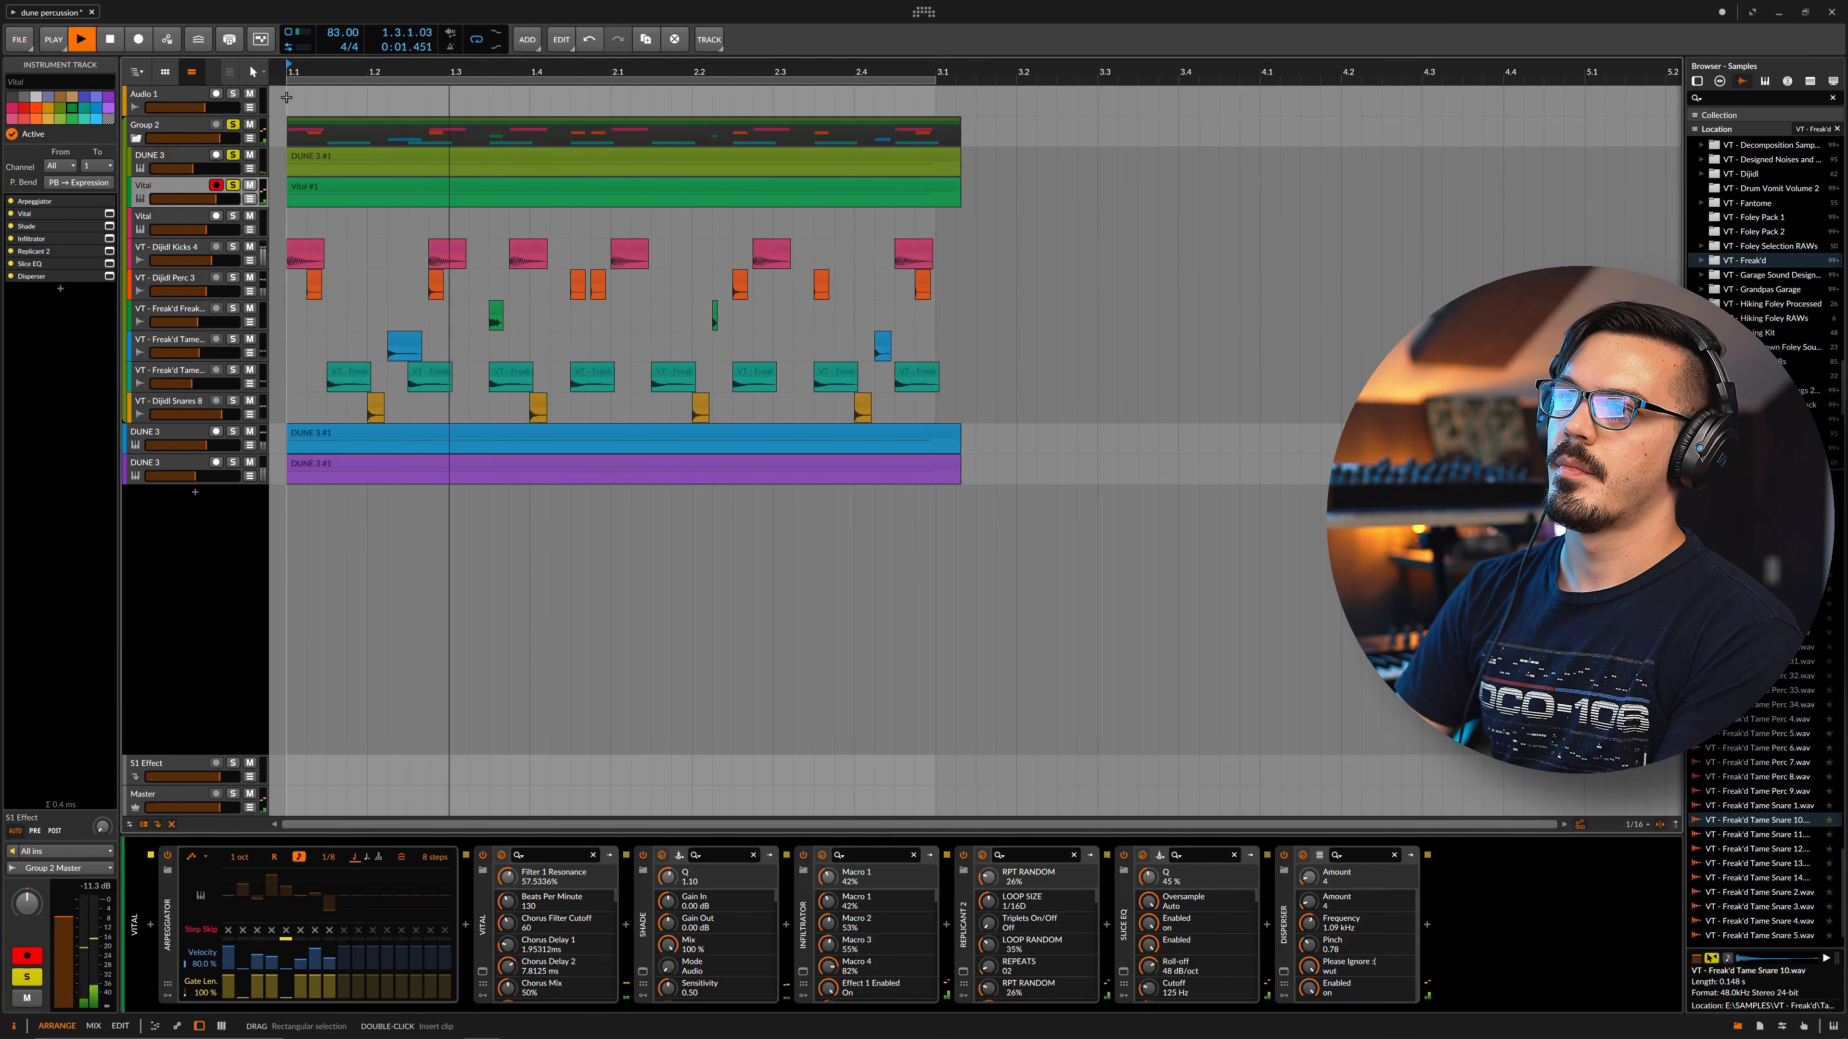
pyautogui.press('space')
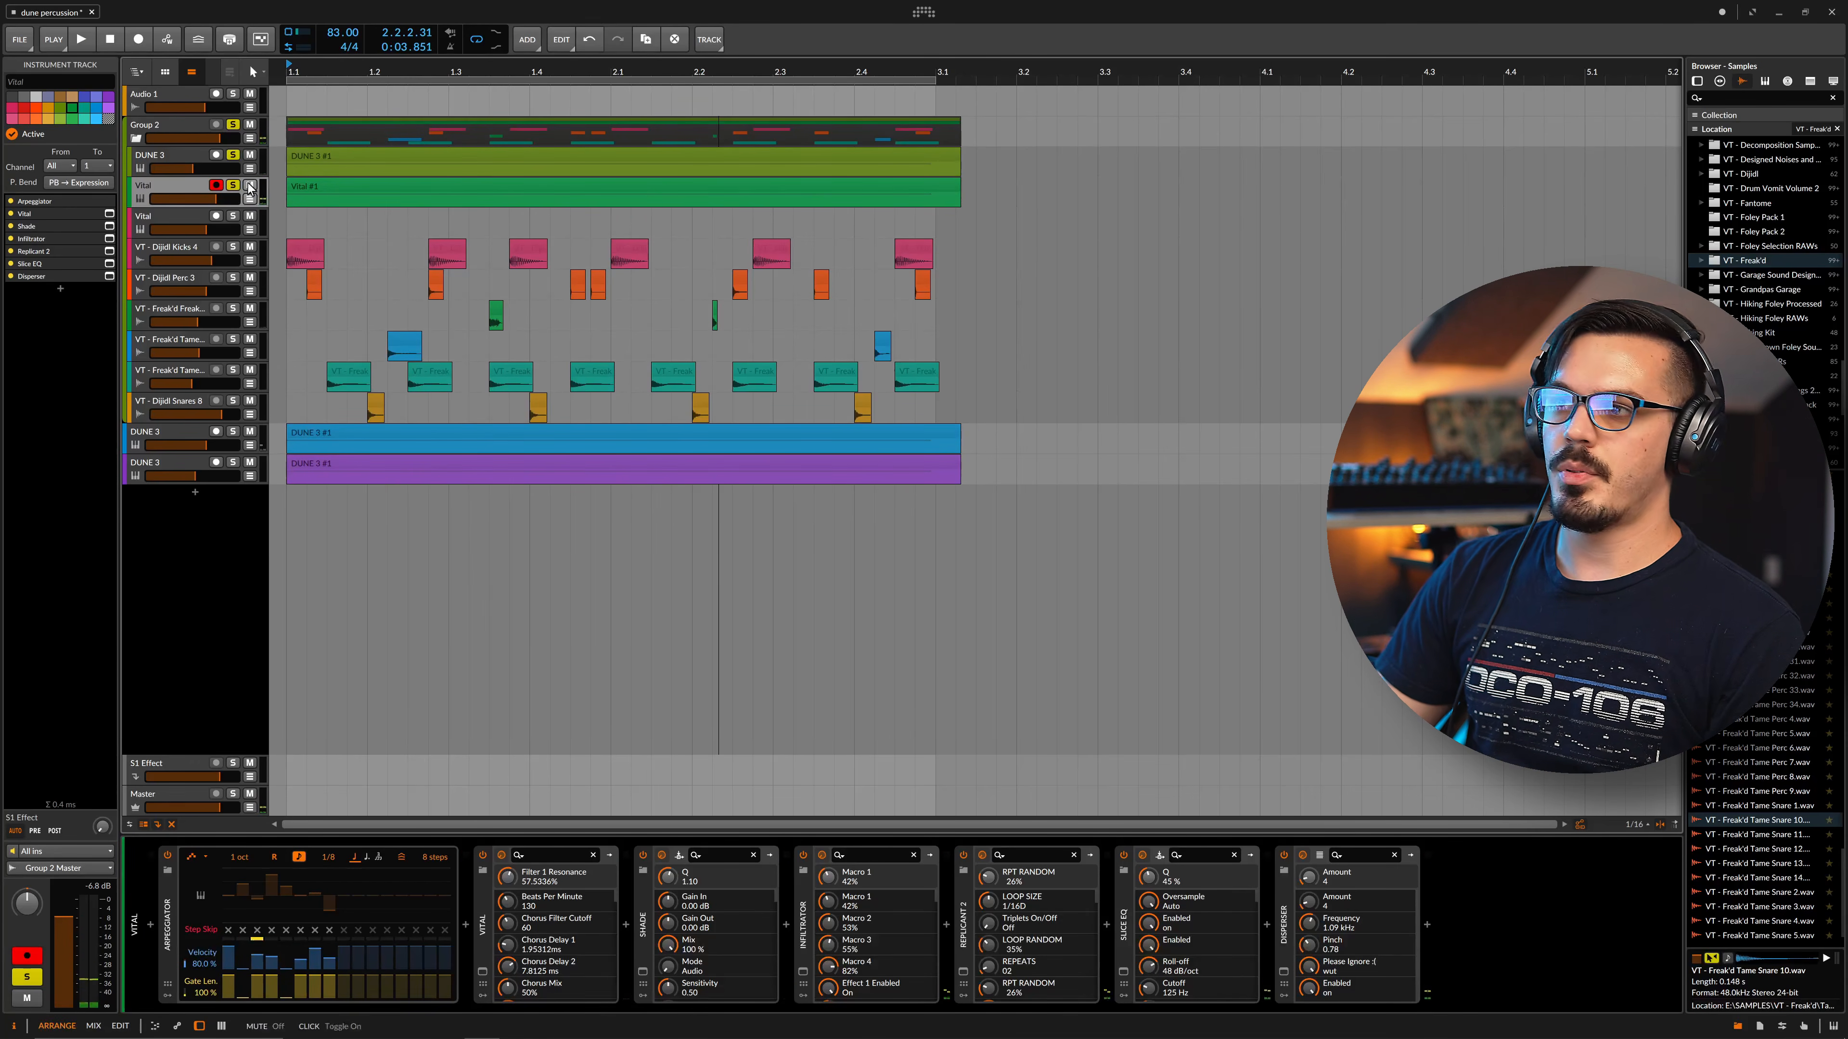
# Open the DUNE 3 synth in Group 2 and examine oscillator 1's waveform, its harmonic spectrum and the MSEG 1 envelope
pyautogui.click(184, 164)
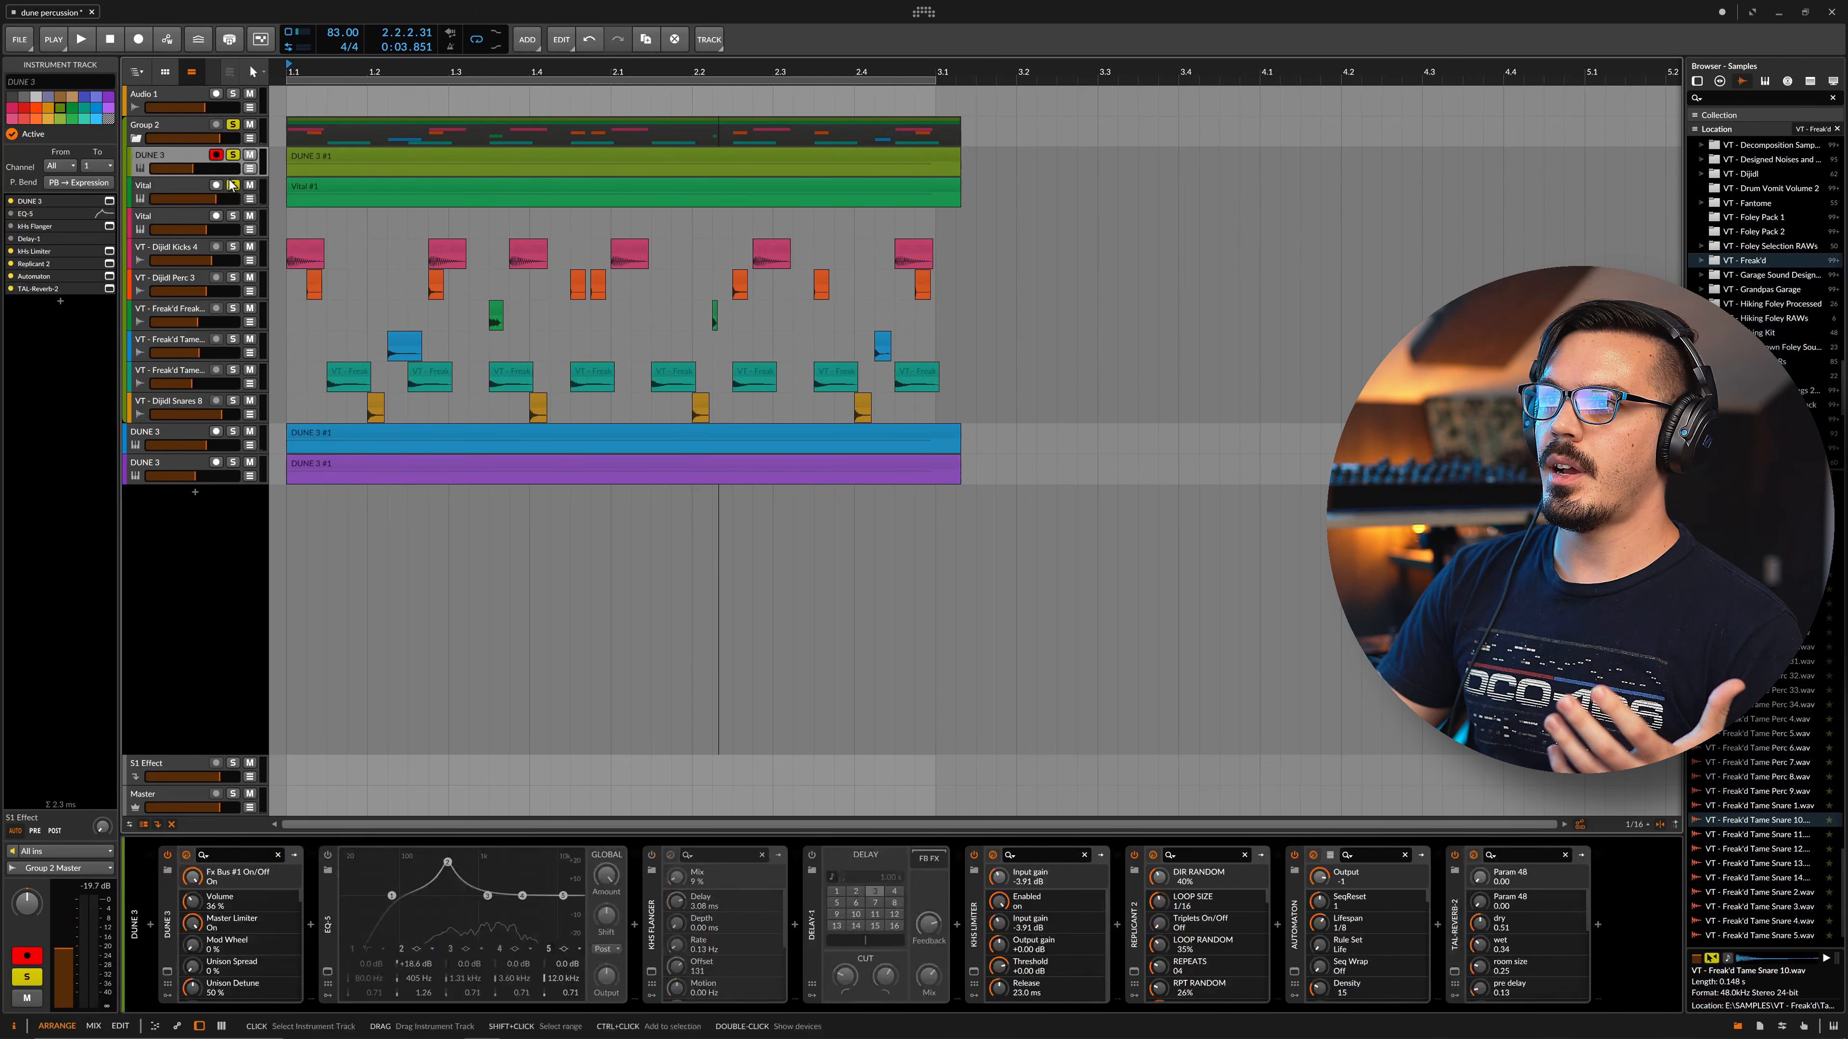
pyautogui.click(109, 201)
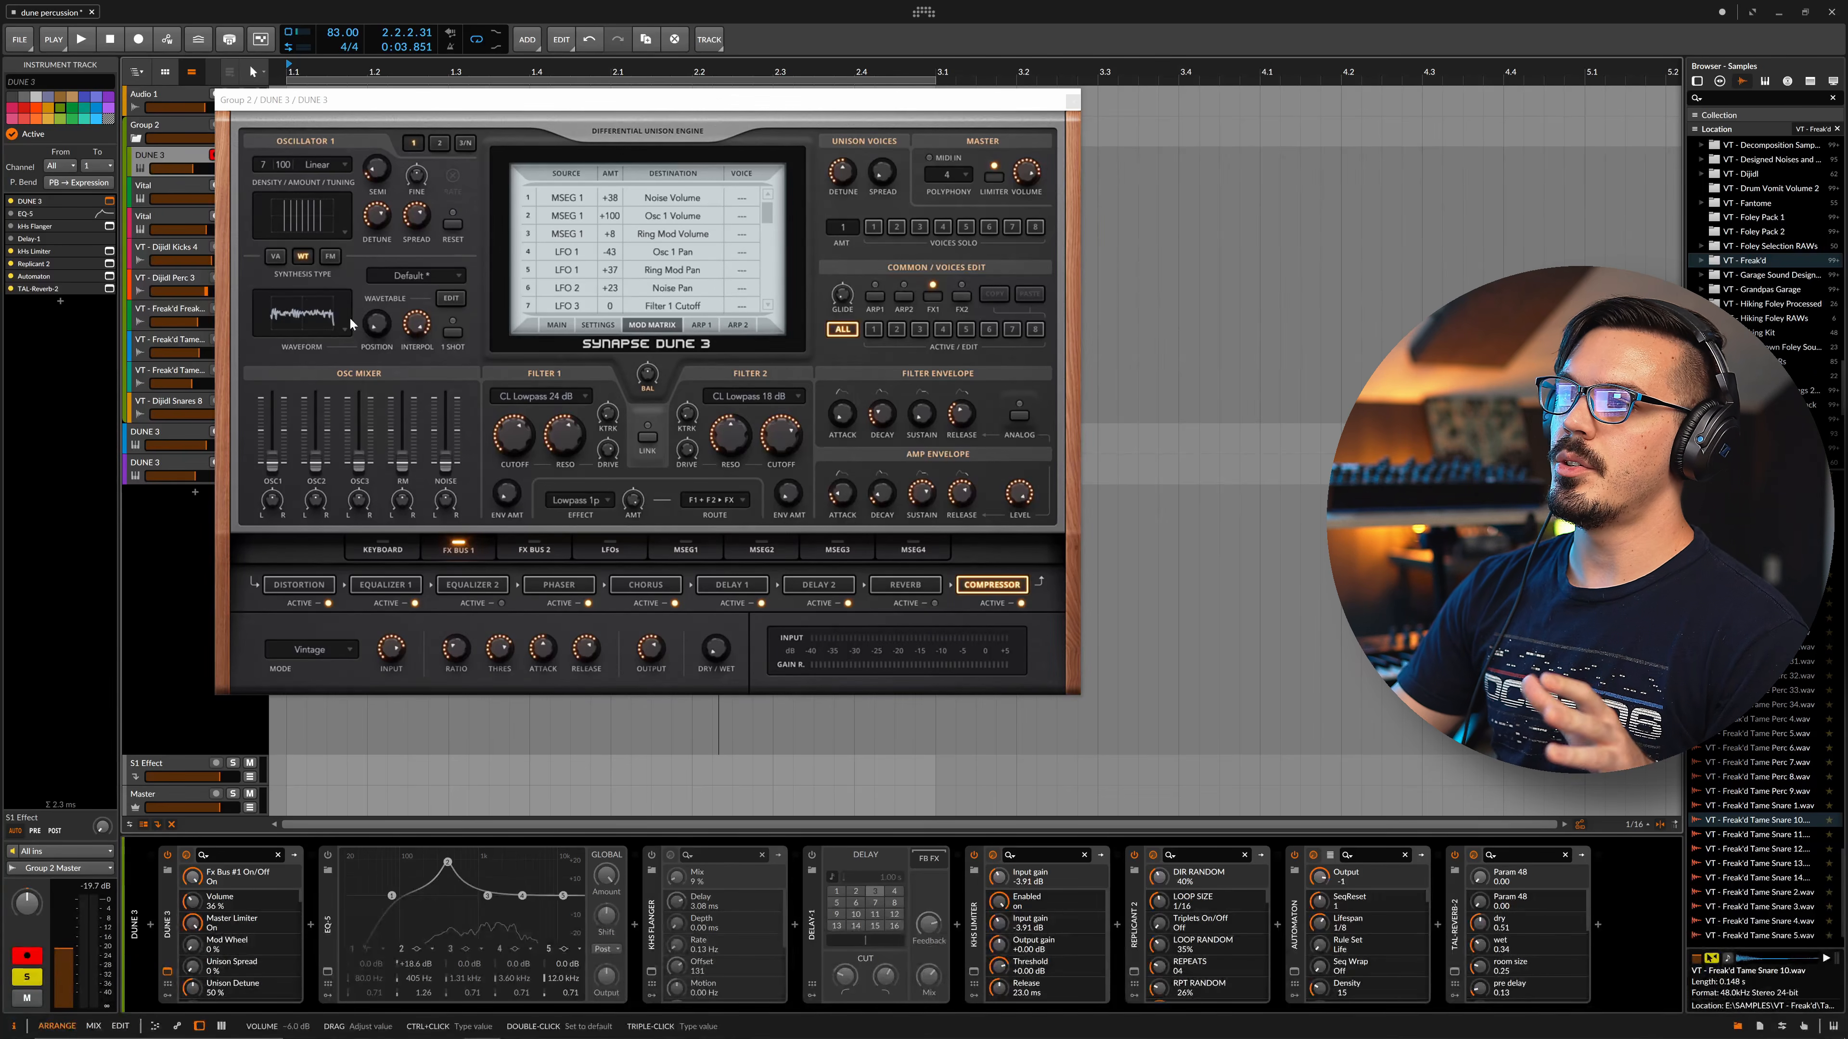
pyautogui.click(449, 302)
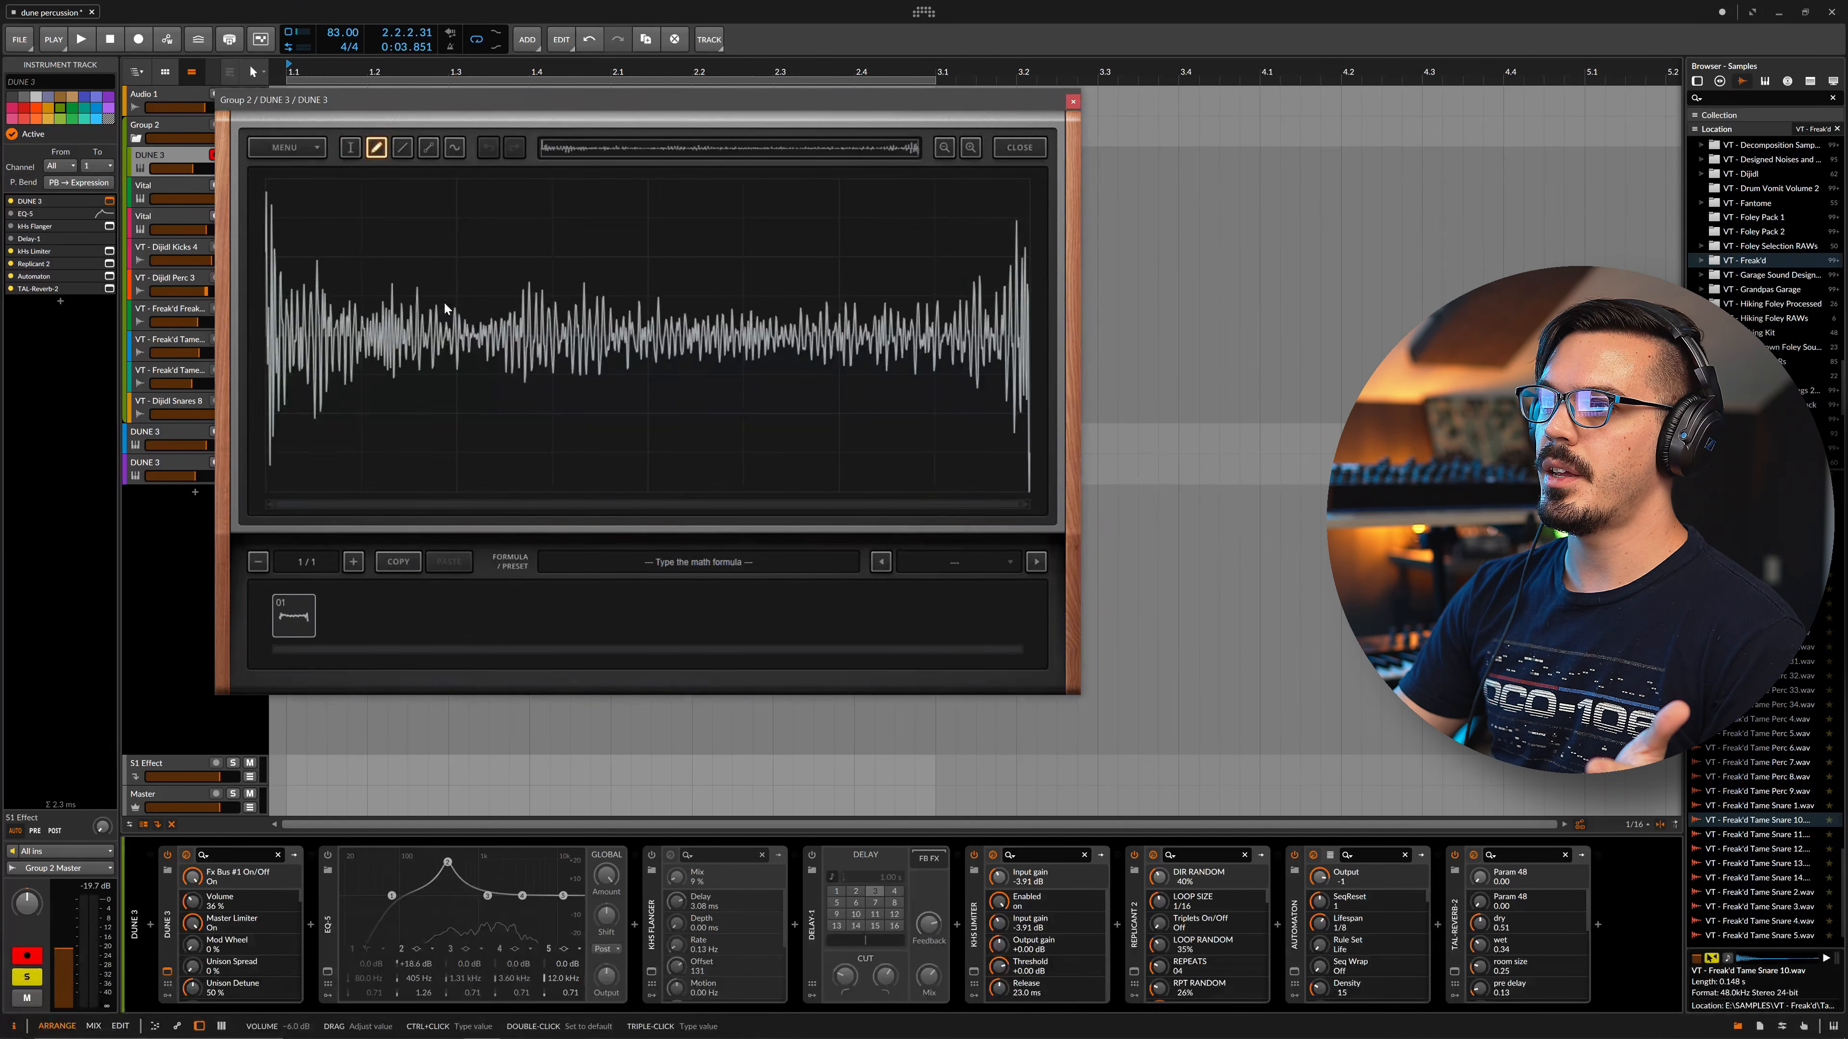
pyautogui.click(456, 147)
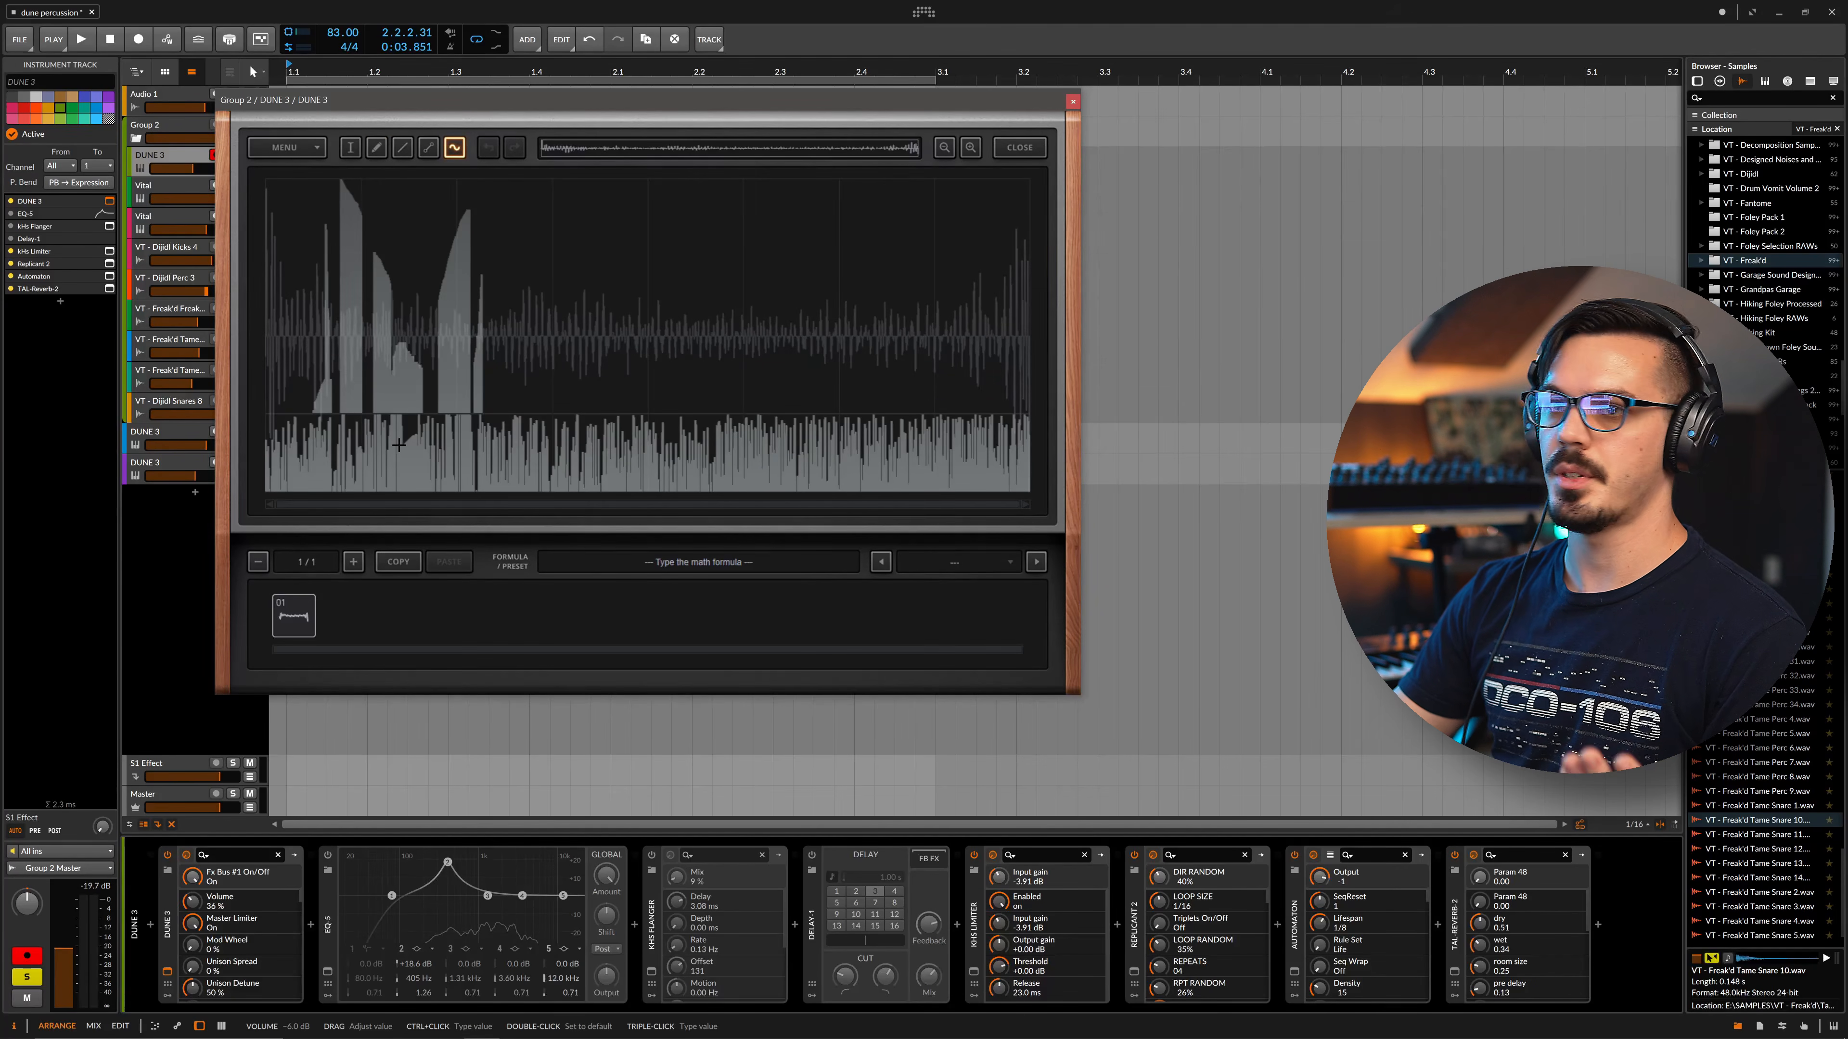
pyautogui.click(1010, 151)
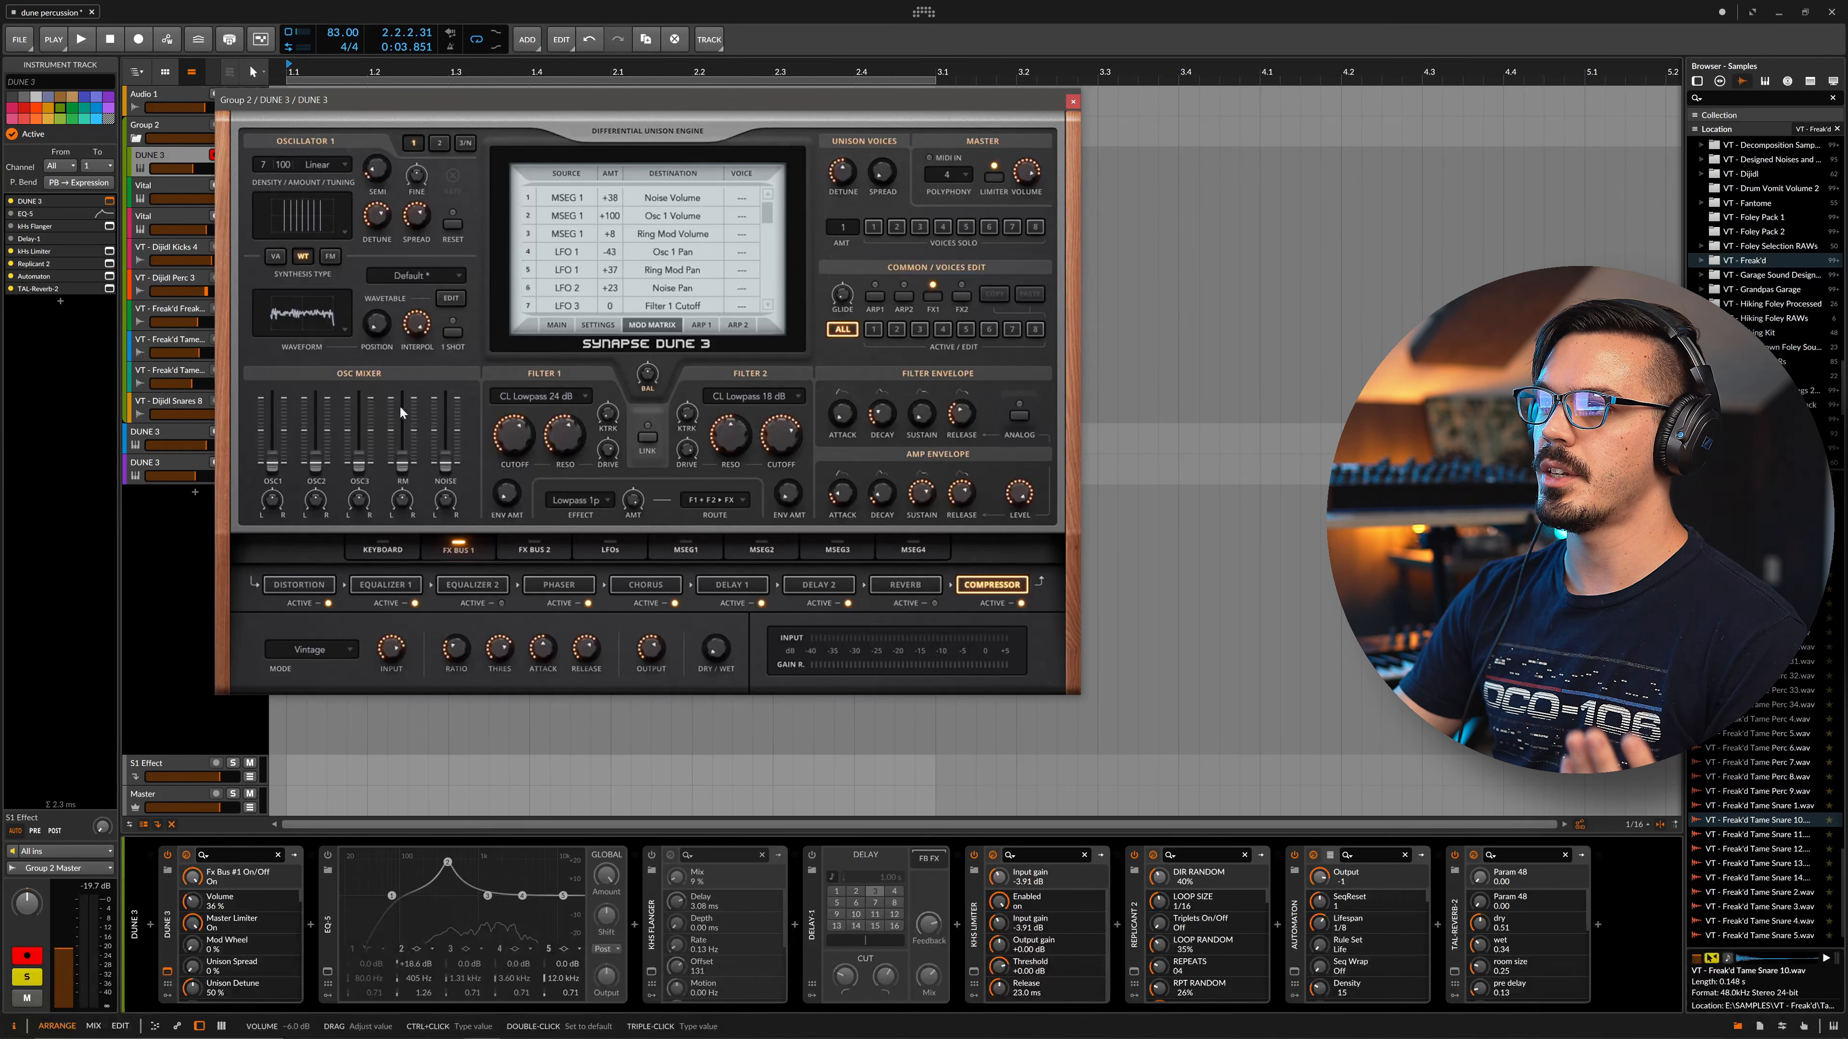
pyautogui.click(688, 550)
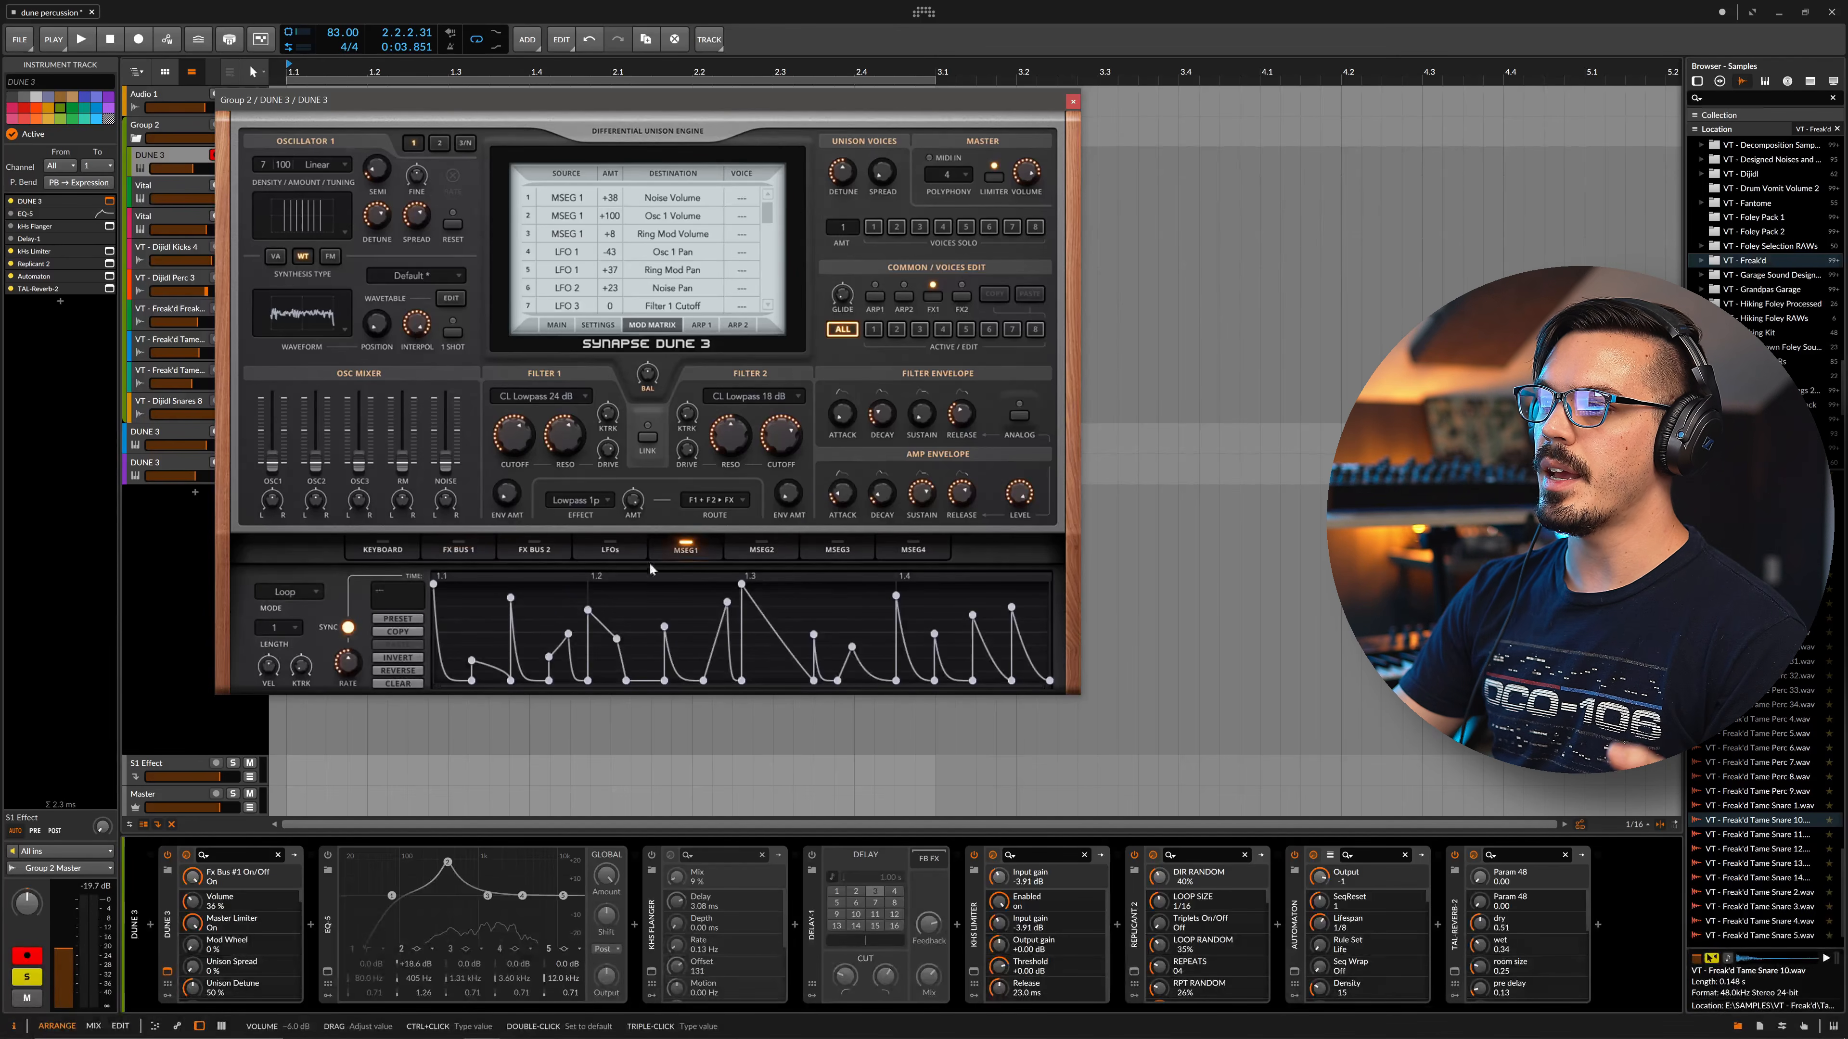
# Bypass Replicant 2, Automation, TAL-Reverb-2 and FX bus 1, and raise DUNE 3's master volume to 100% along with the track volume
pyautogui.click(10, 264)
pyautogui.click(10, 276)
pyautogui.click(10, 288)
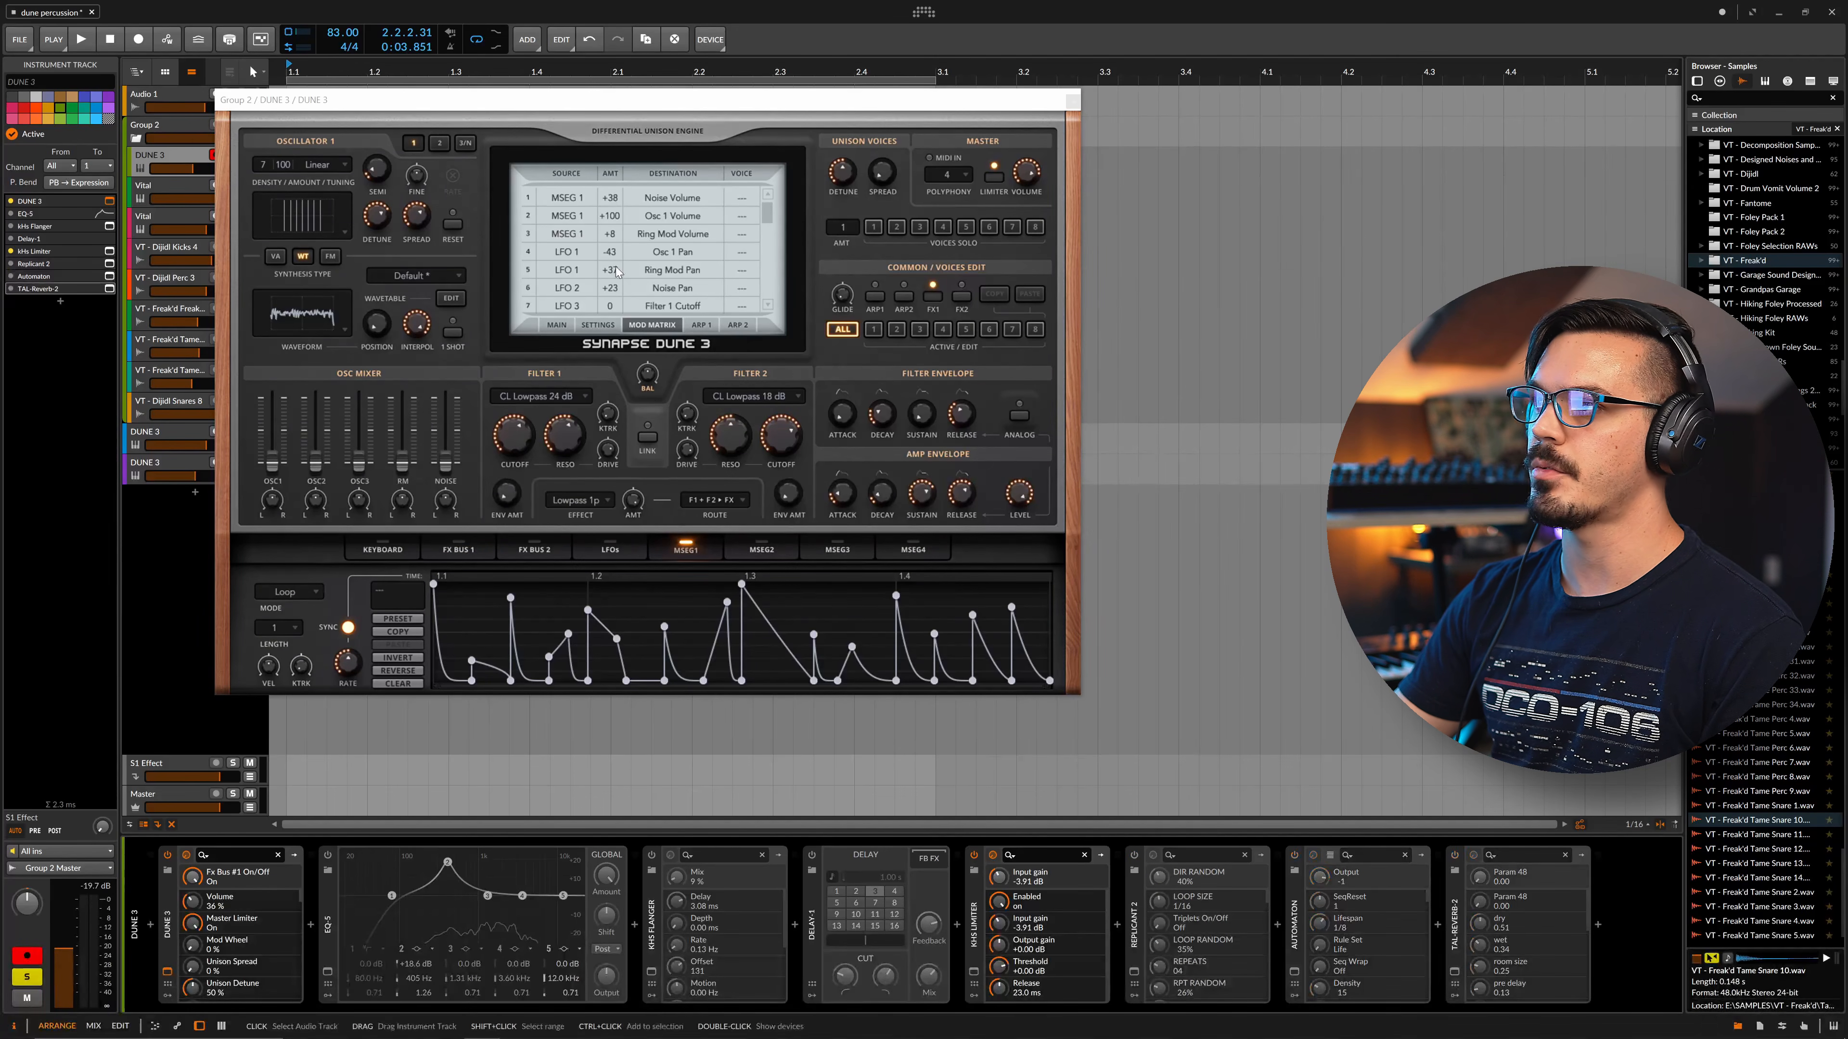
pyautogui.click(932, 296)
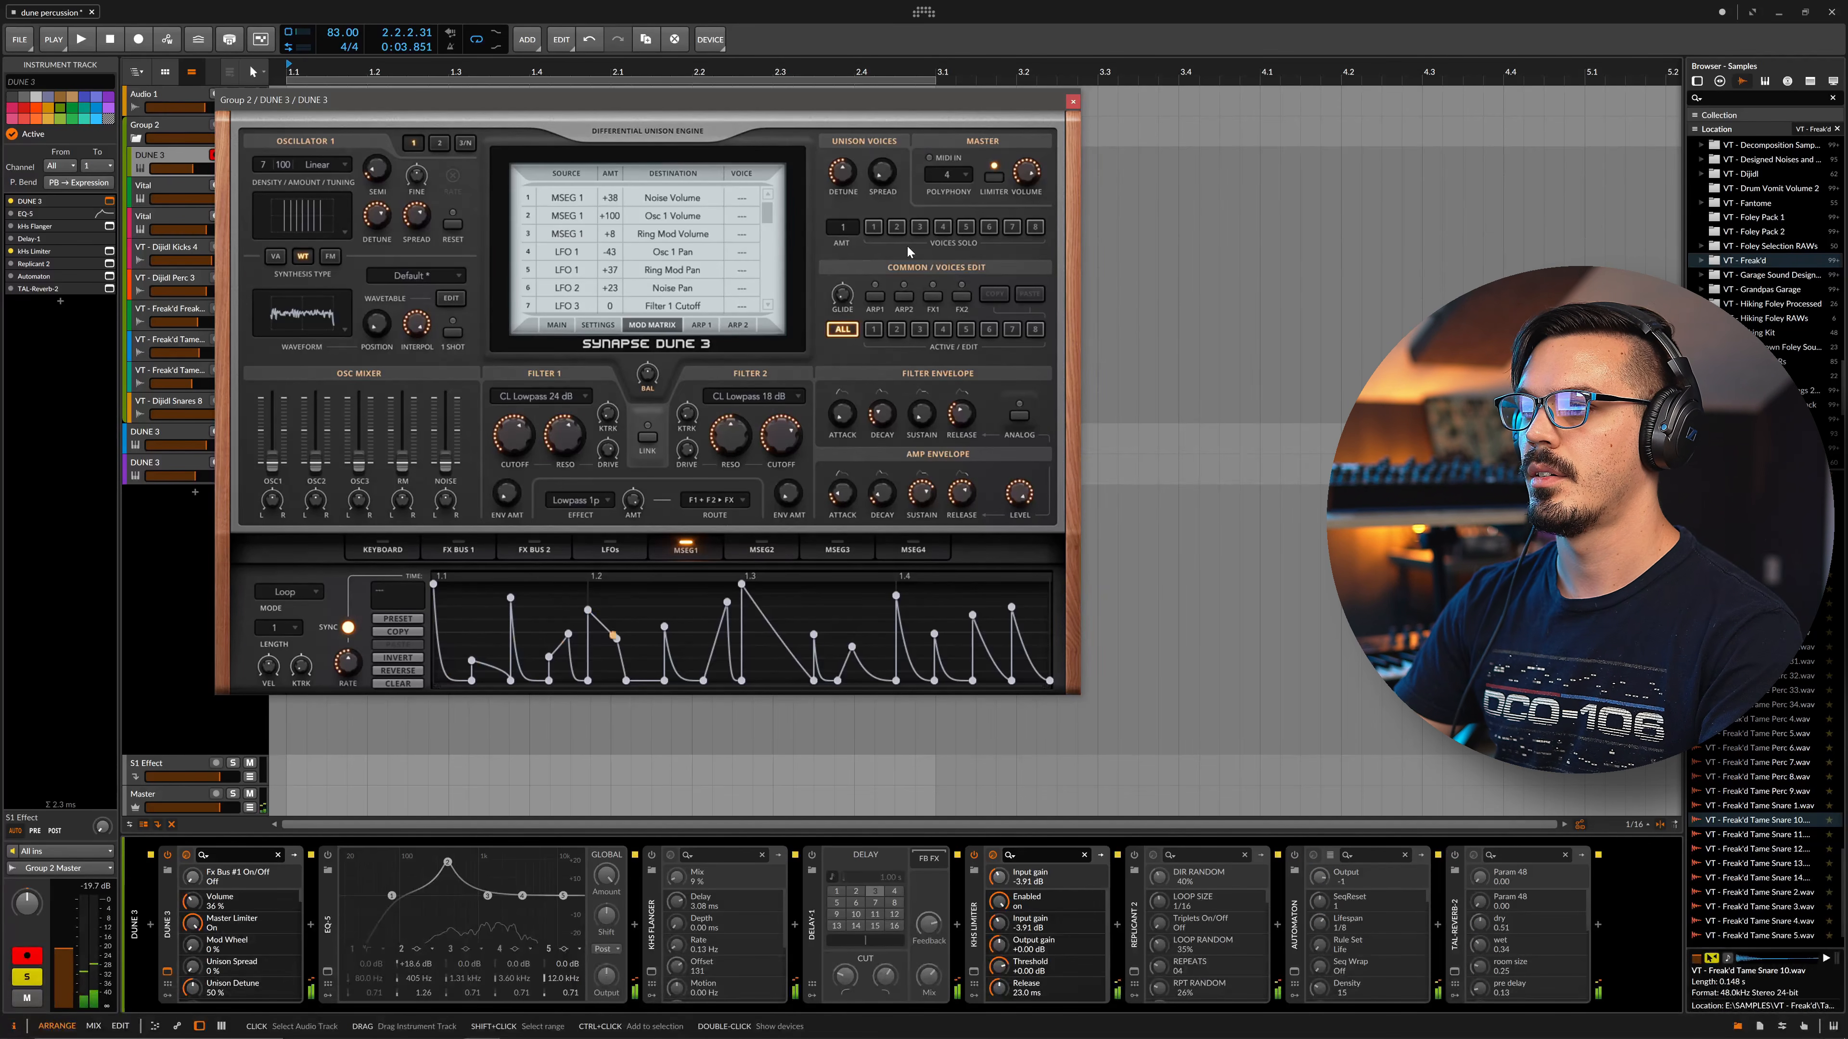
pyautogui.moveTo(1033, 179); pyautogui.dragTo(1028, 110)
pyautogui.moveTo(64, 949)
pyautogui.mouseDown()
pyautogui.moveTo(64, 912)
pyautogui.moveTo(65, 935)
pyautogui.mouseUp()
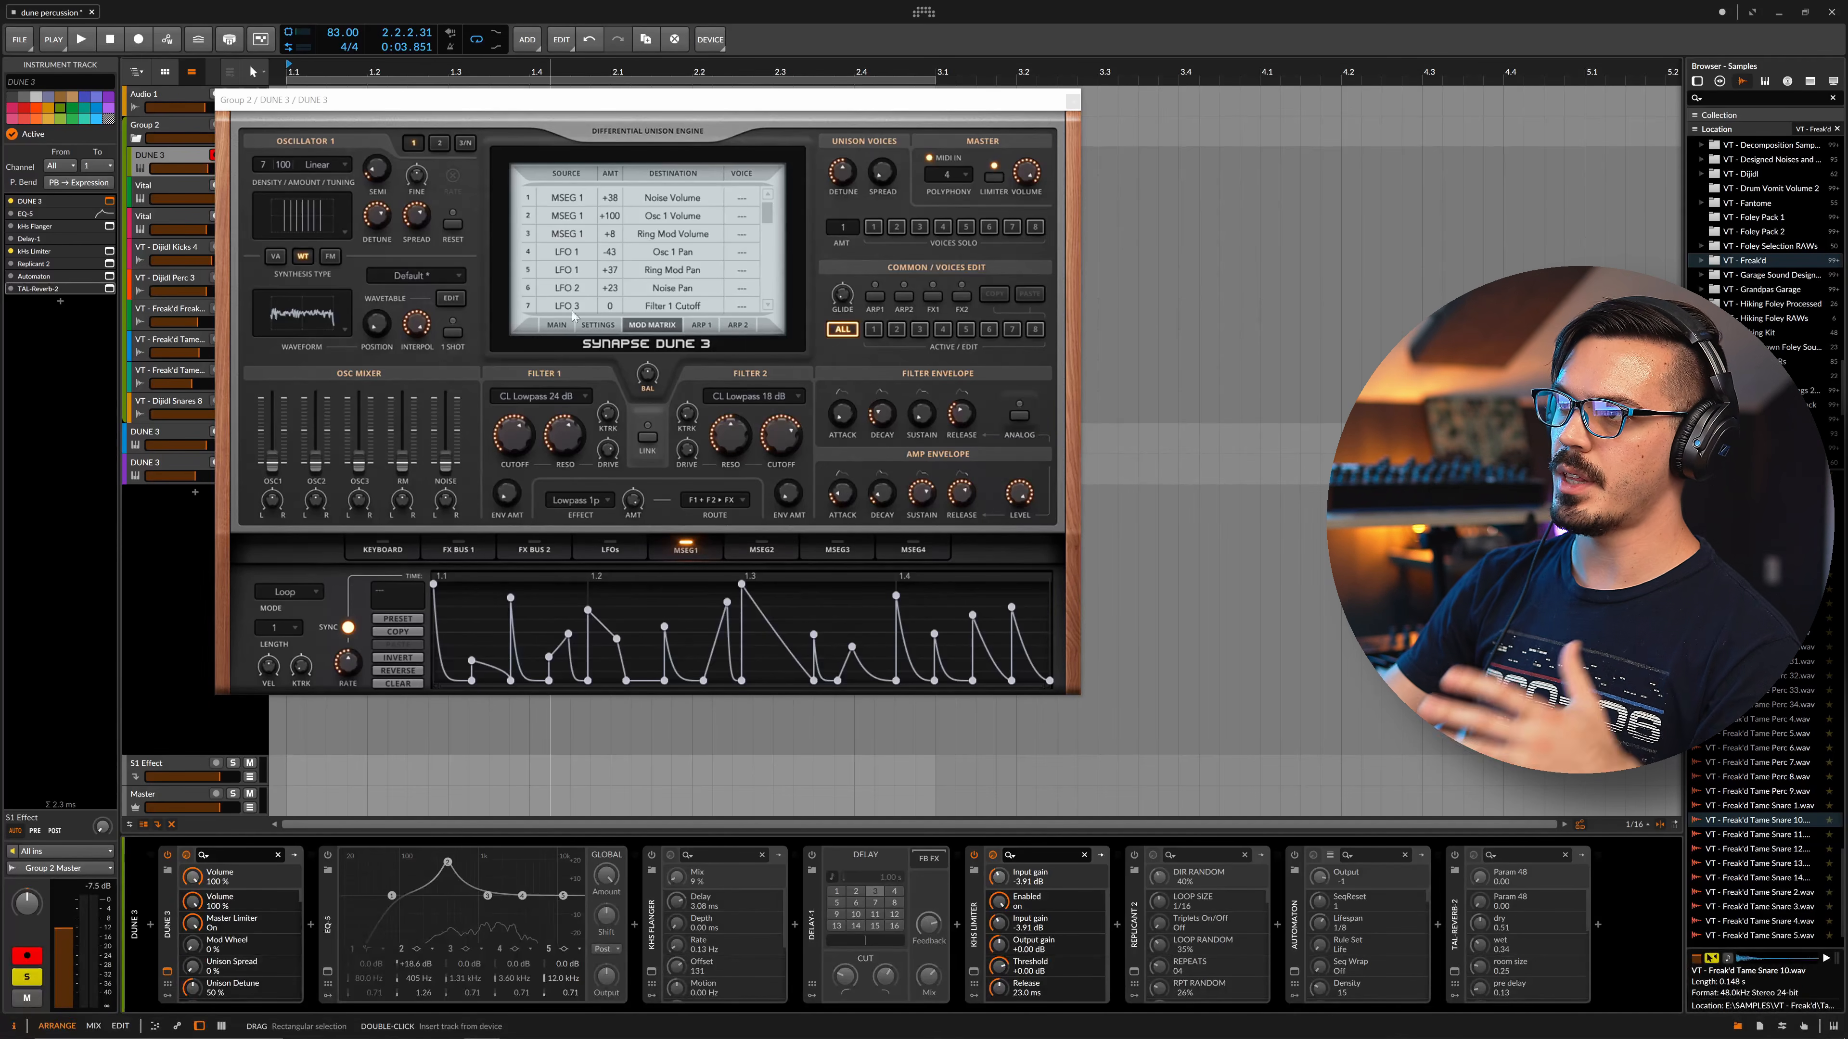
# Review DUNE 3's LFO settings, its modulation matrix assignments and the MSEG 1 curve
pyautogui.click(609, 553)
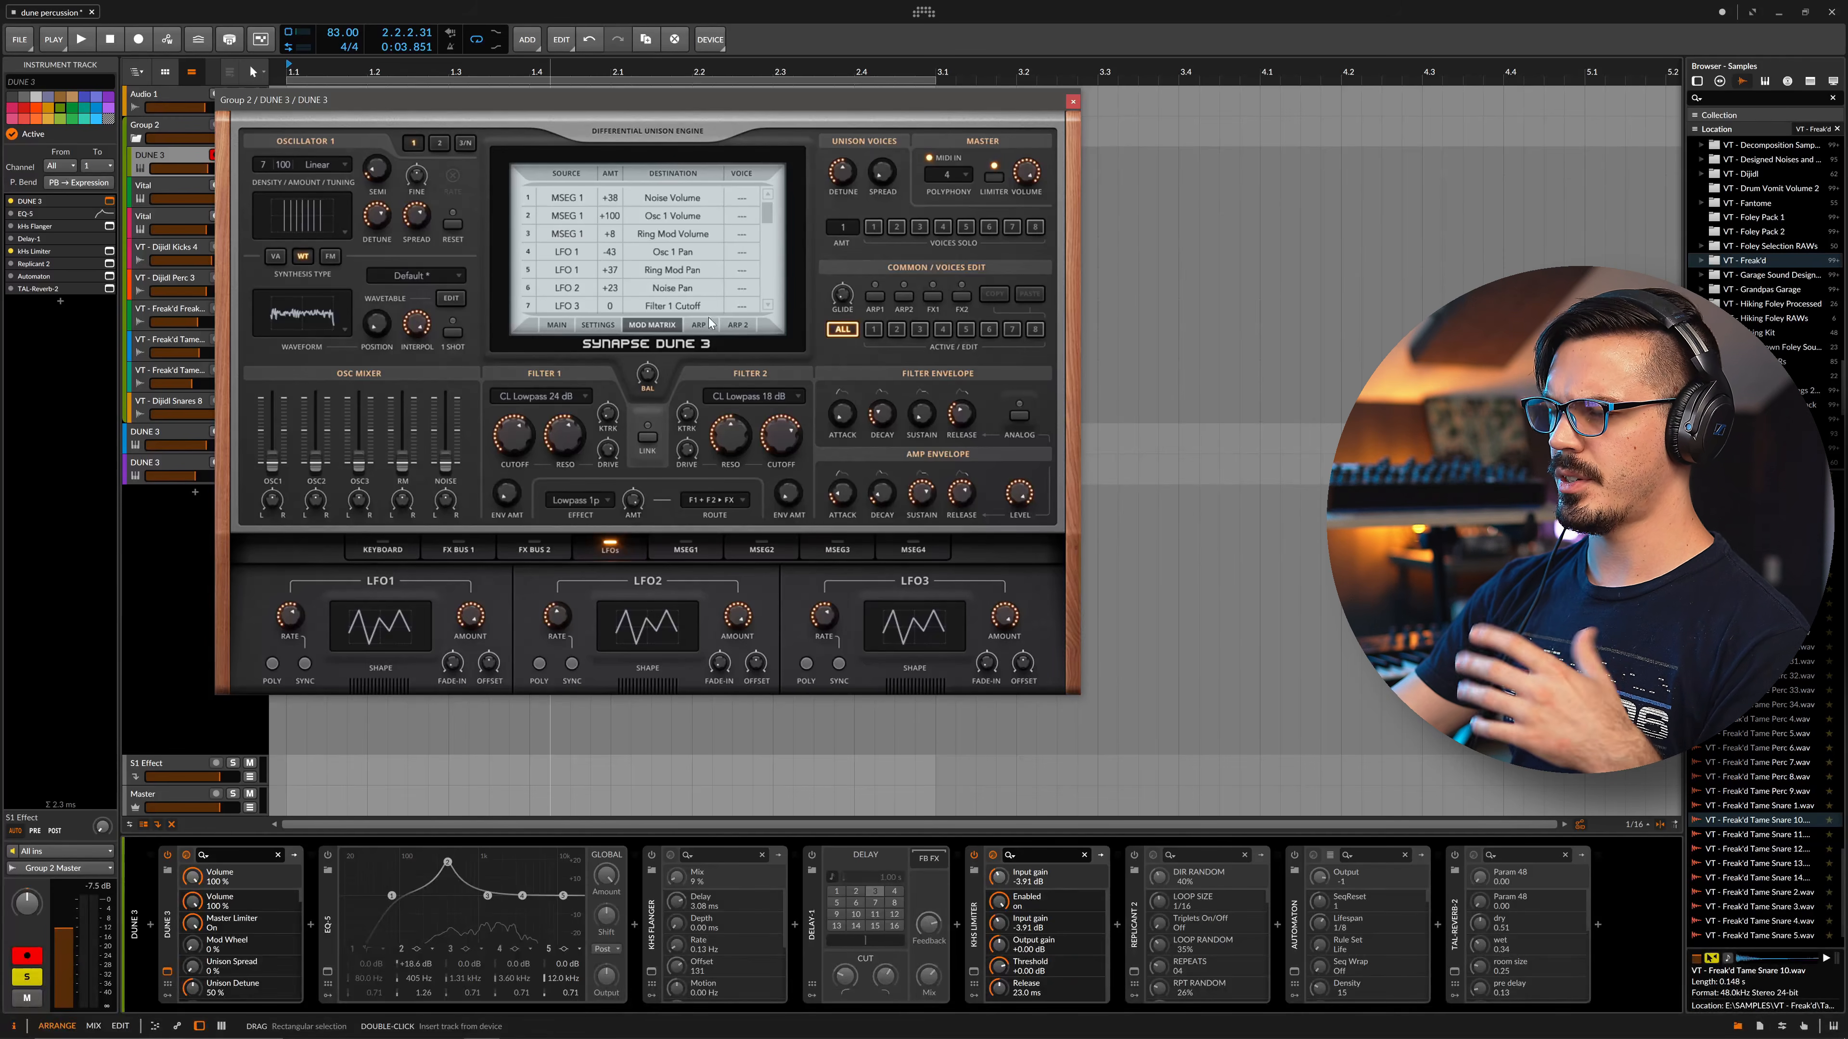
pyautogui.moveTo(766, 215)
pyautogui.mouseDown()
pyautogui.moveTo(761, 230)
pyautogui.moveTo(766, 214)
pyautogui.mouseUp()
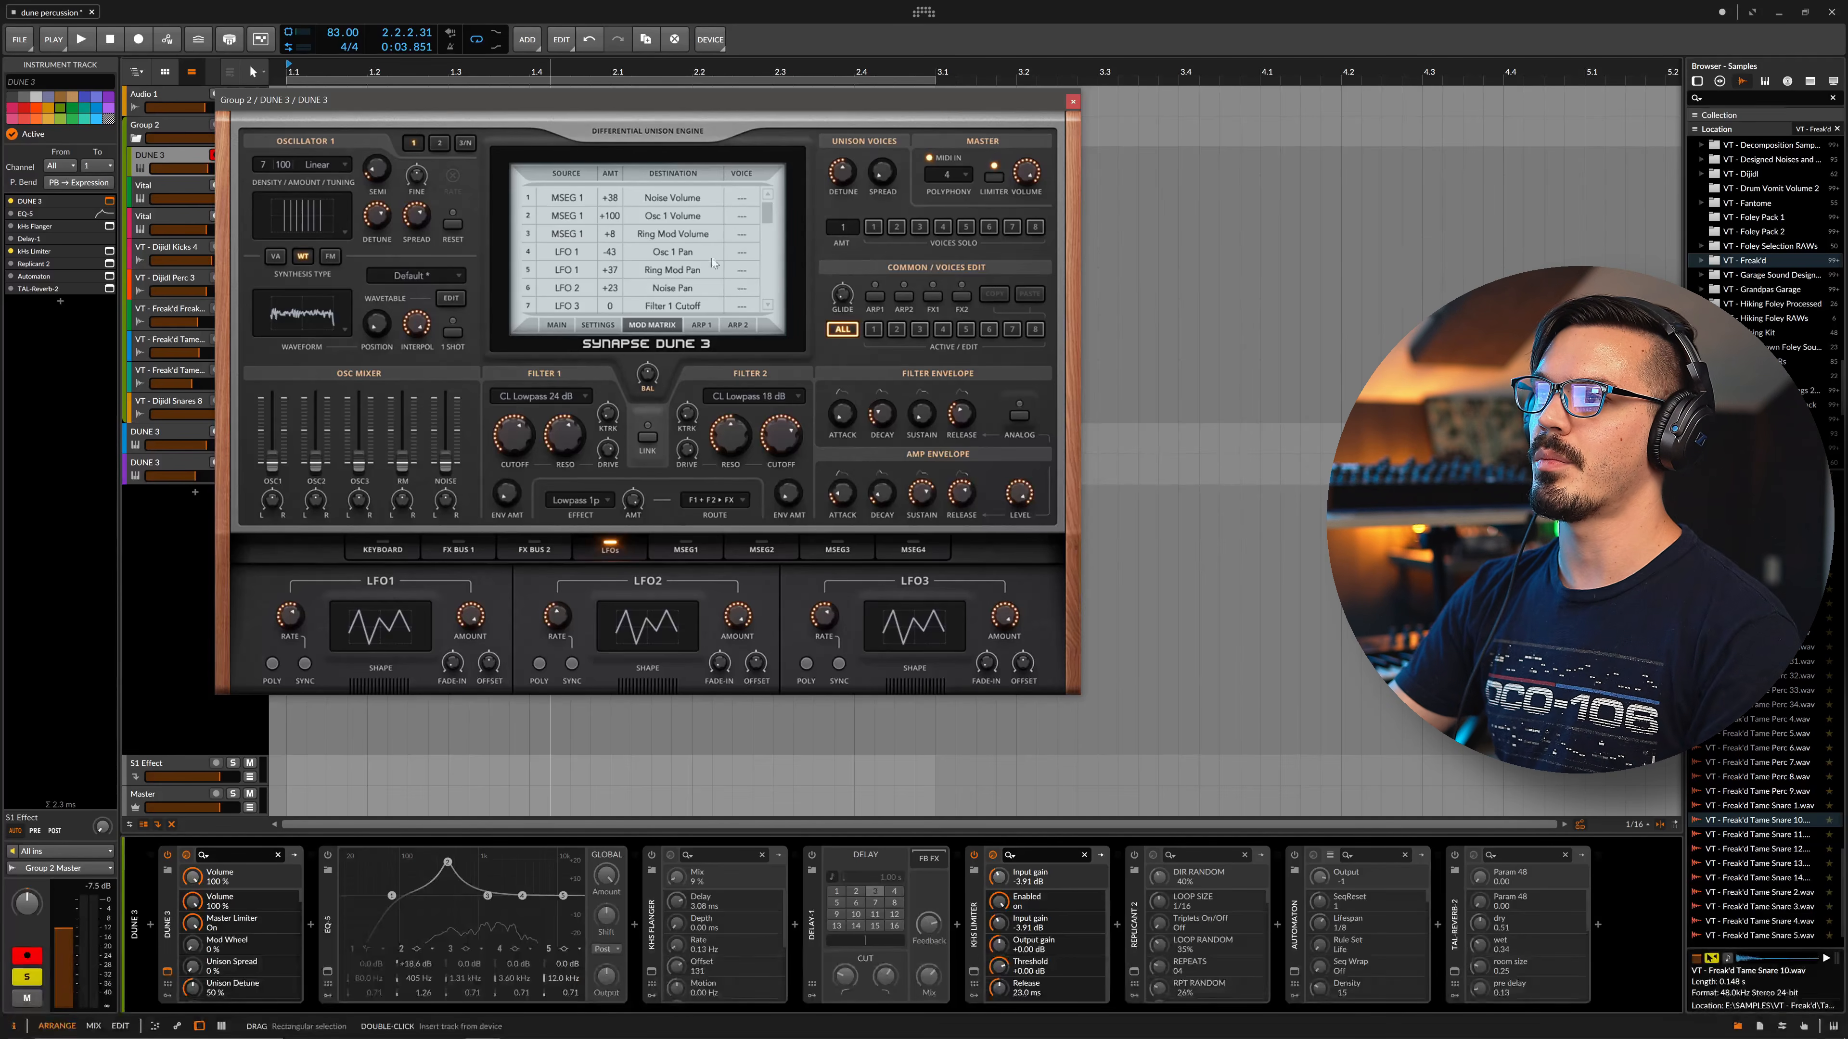
pyautogui.click(685, 550)
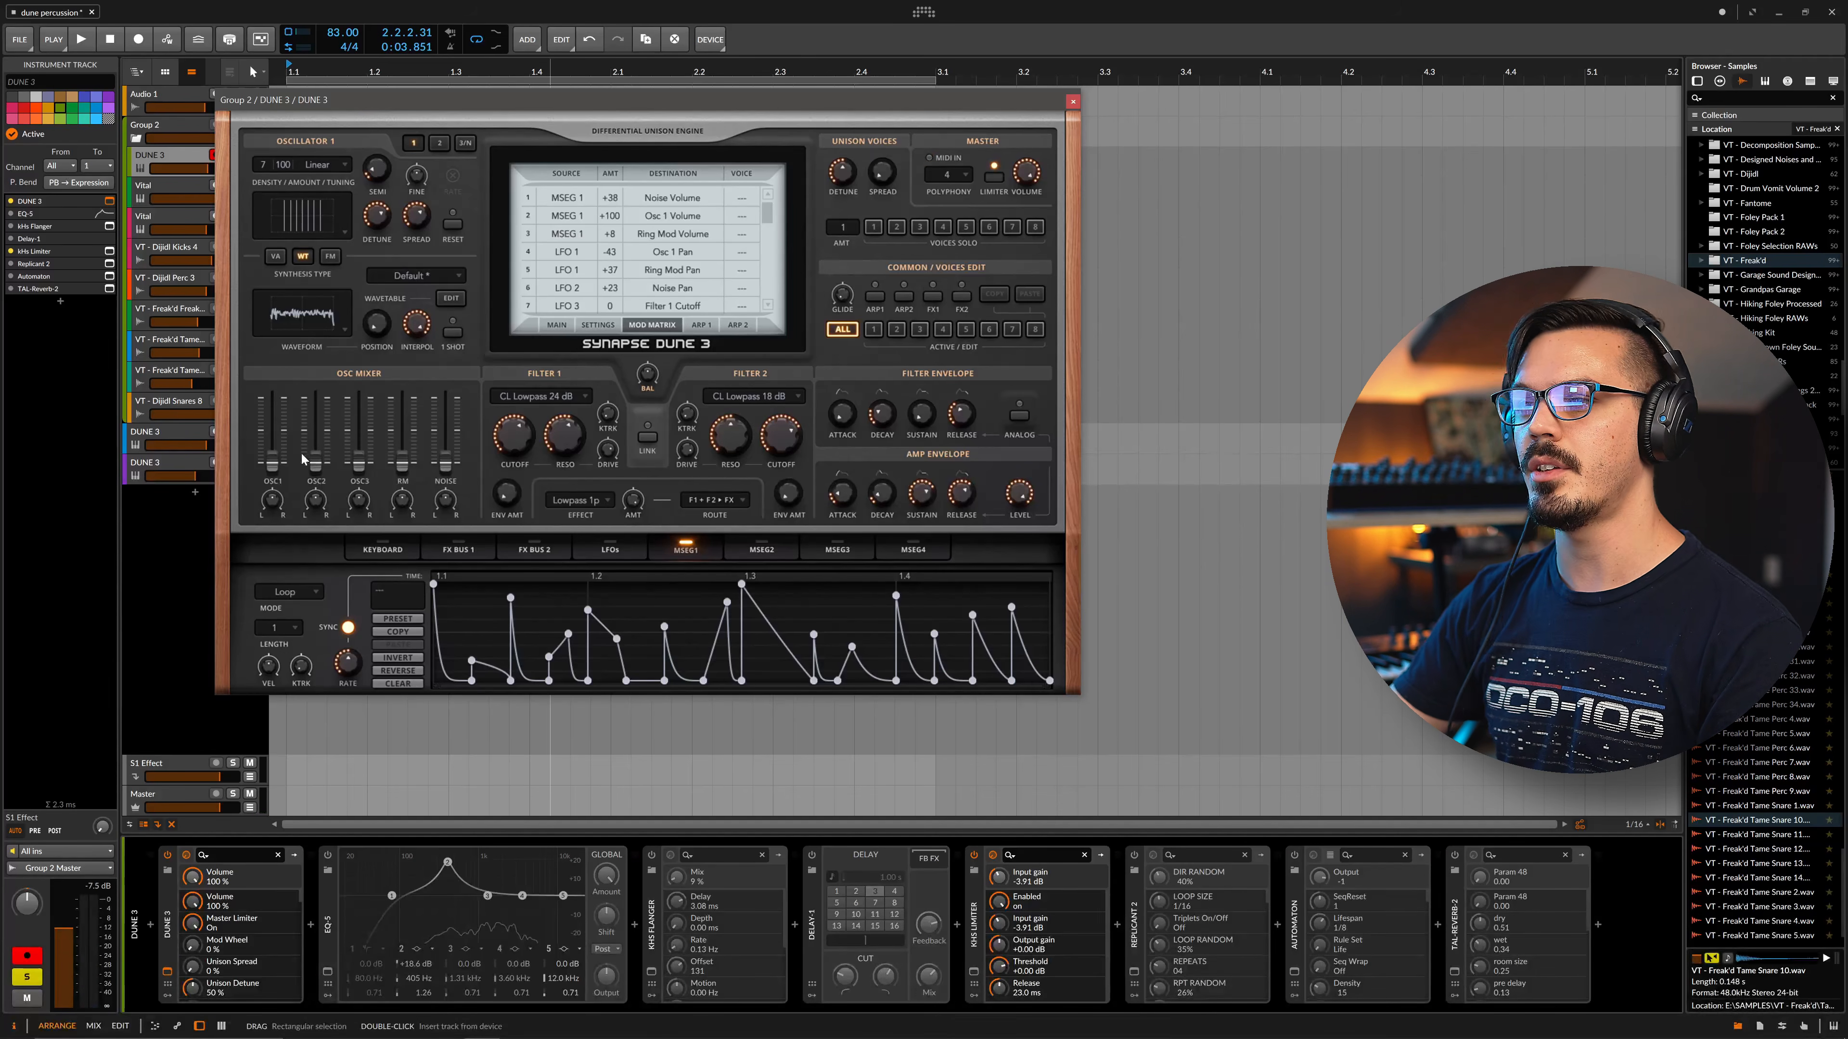
# Try oscillator 1's mixer level at 23% and return it to 0%
pyautogui.moveTo(276, 469); pyautogui.dragTo(271, 452)
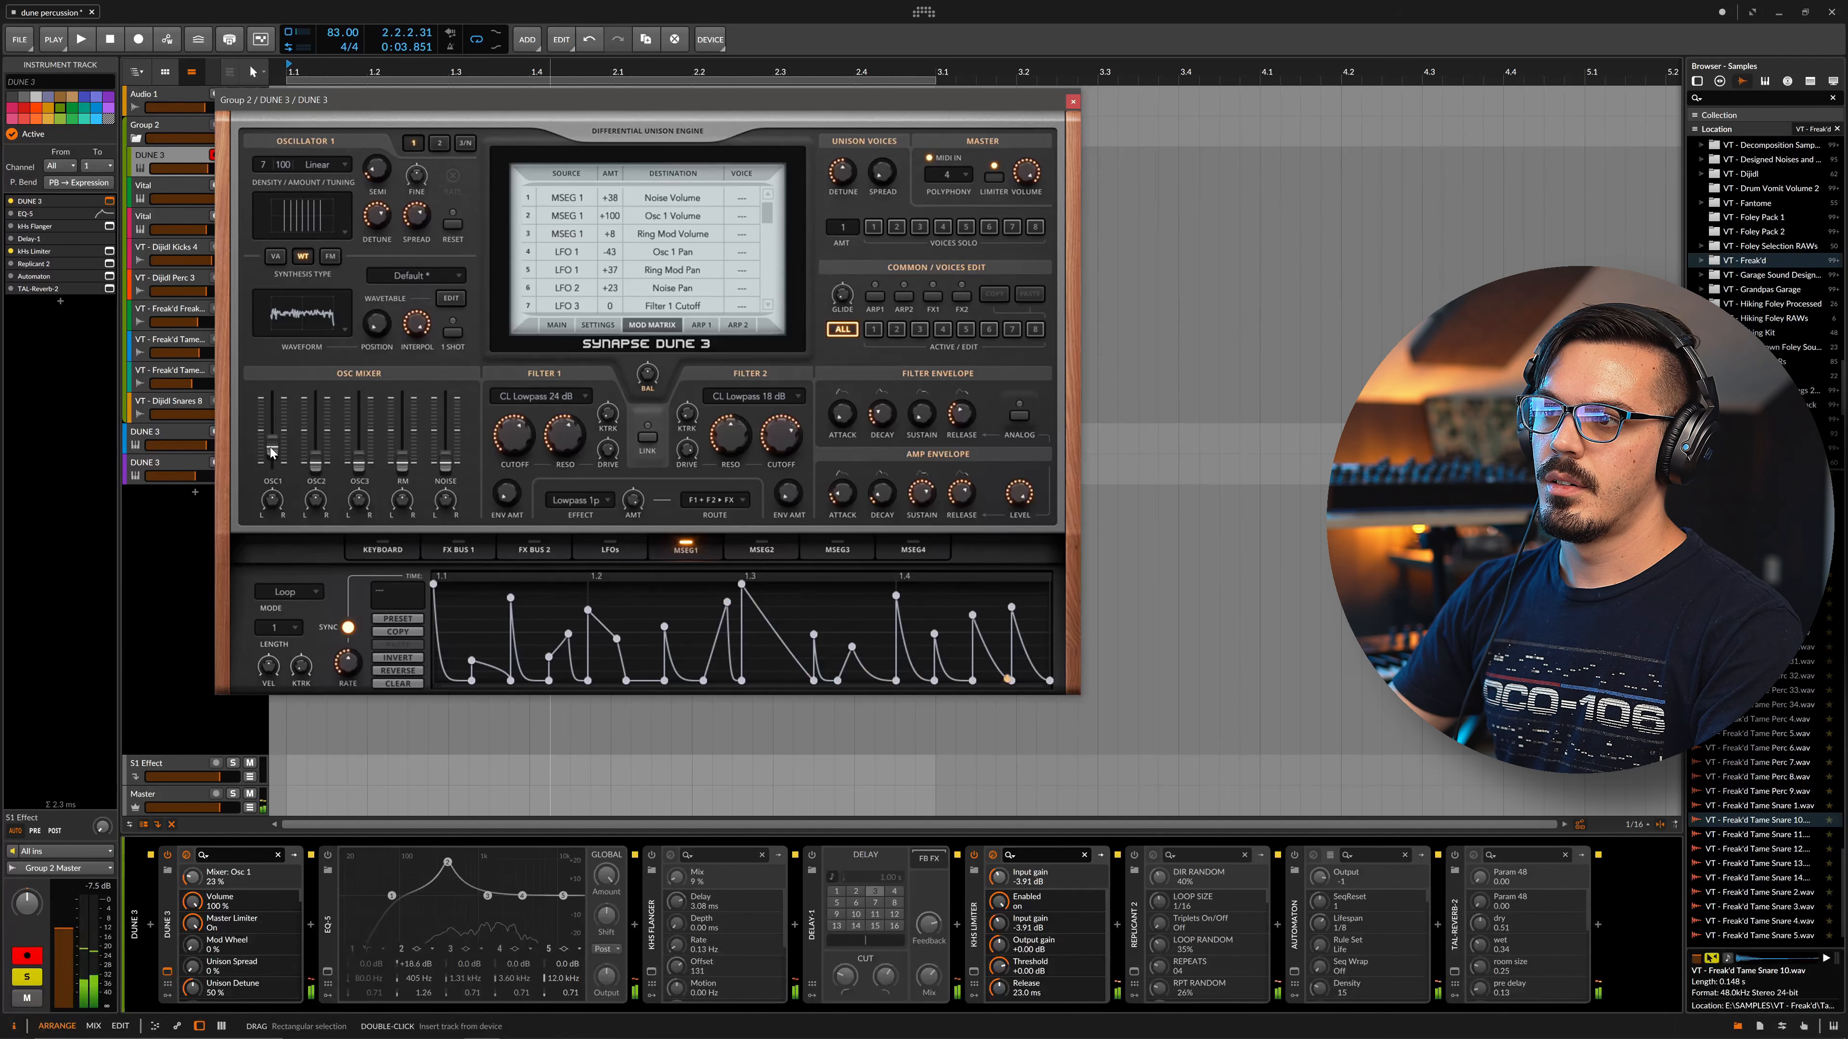
pyautogui.moveTo(272, 452); pyautogui.dragTo(275, 481)
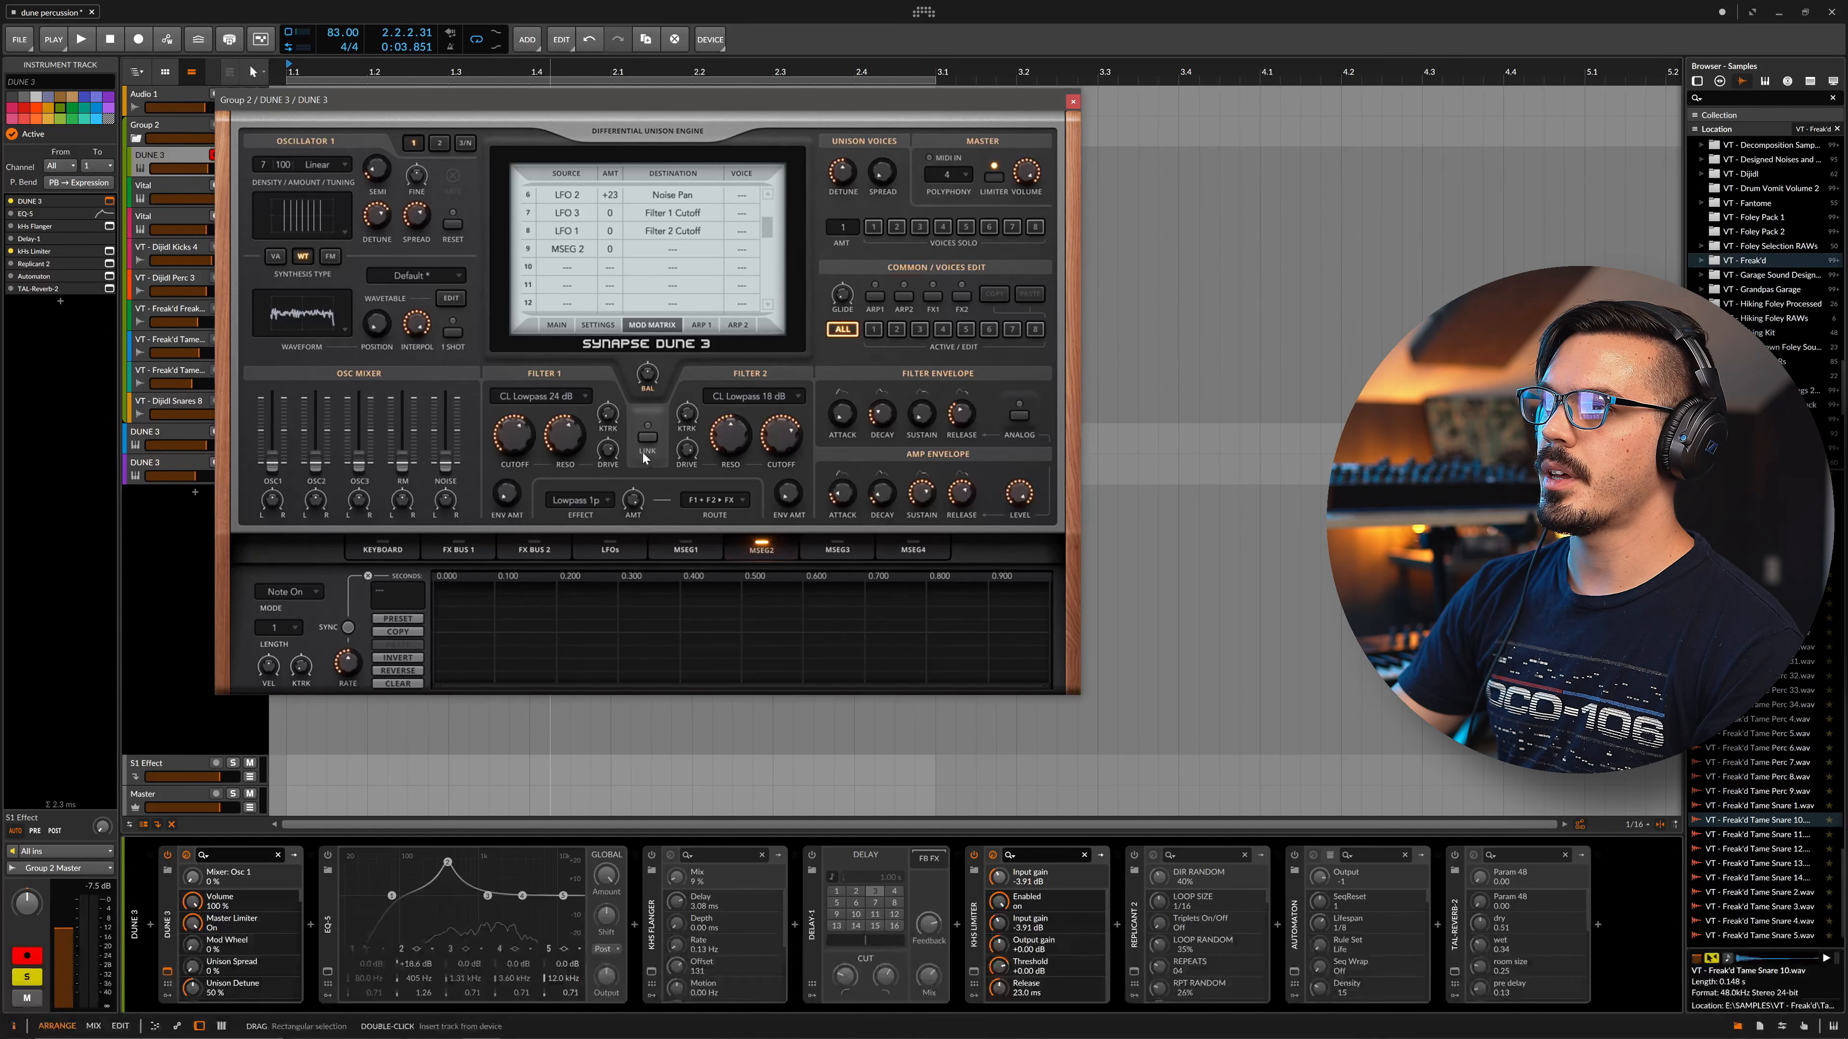
# Assign MSEG 2 to modulate oscillator 1's volume and set the modulation amount to +15
pyautogui.rightClick(286, 471)
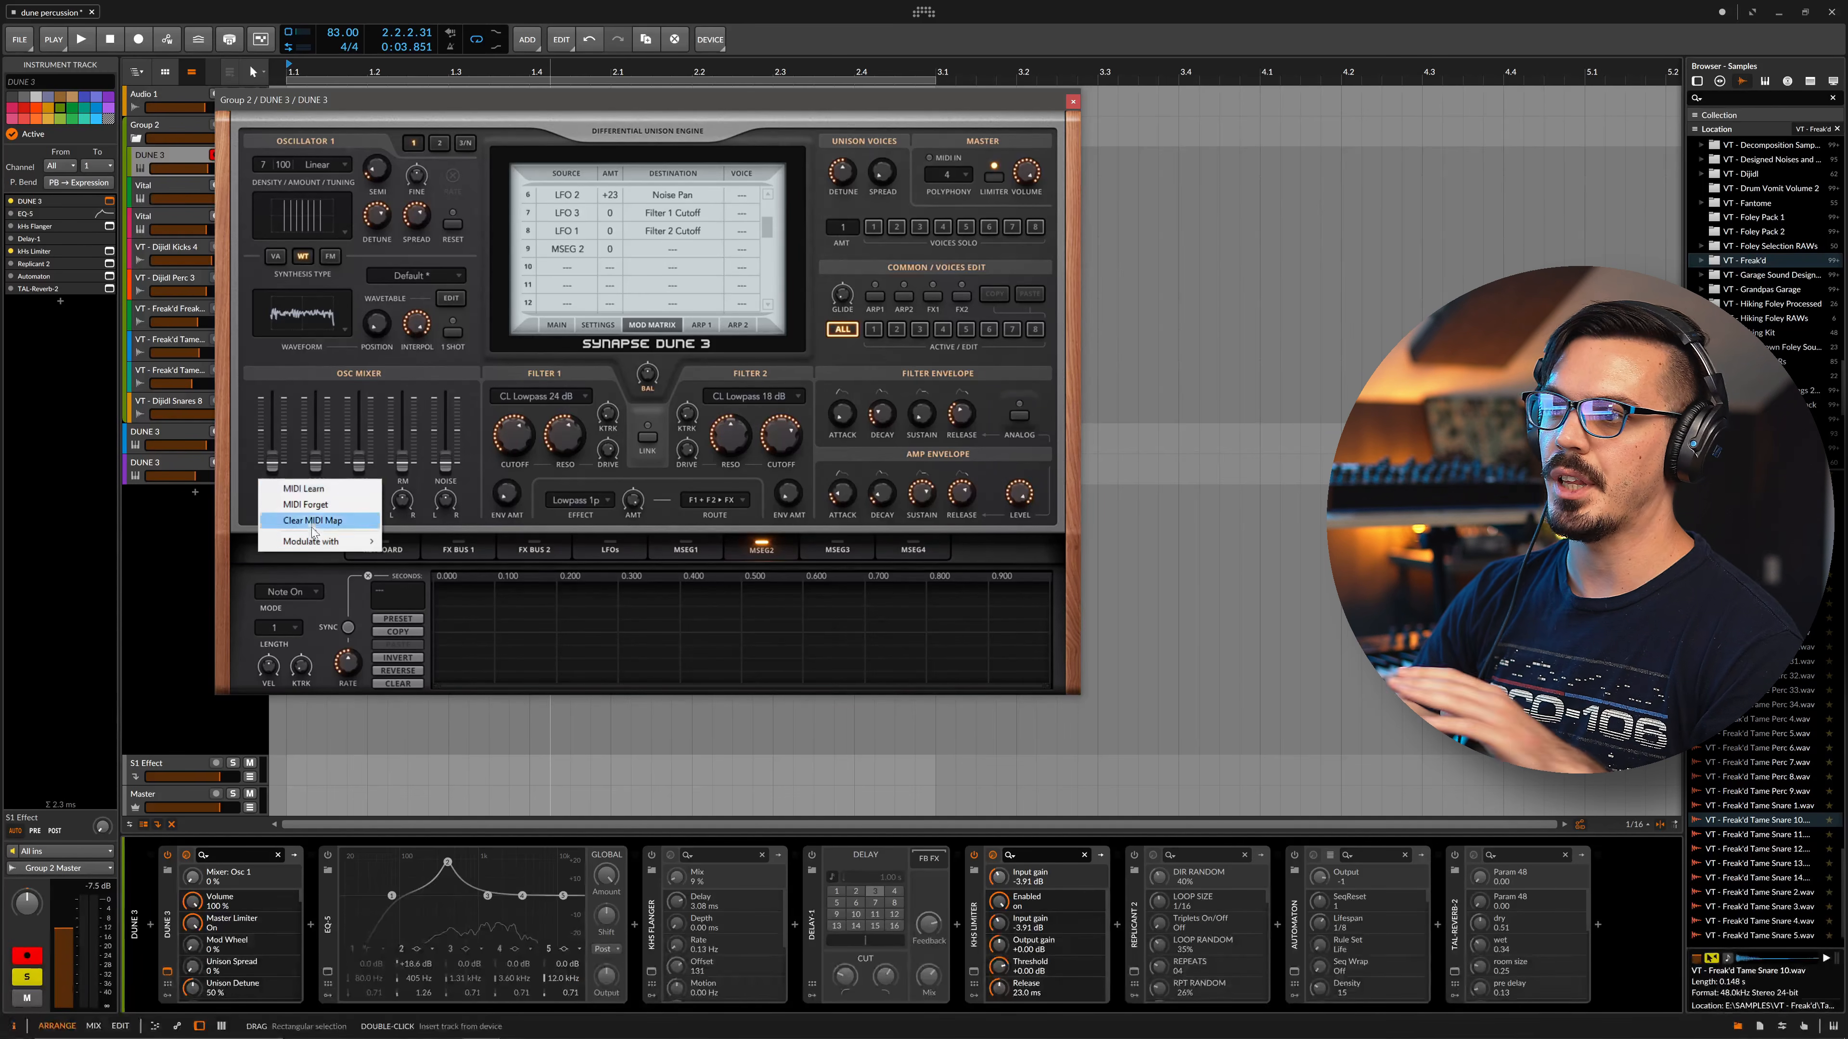
pyautogui.moveTo(318, 544)
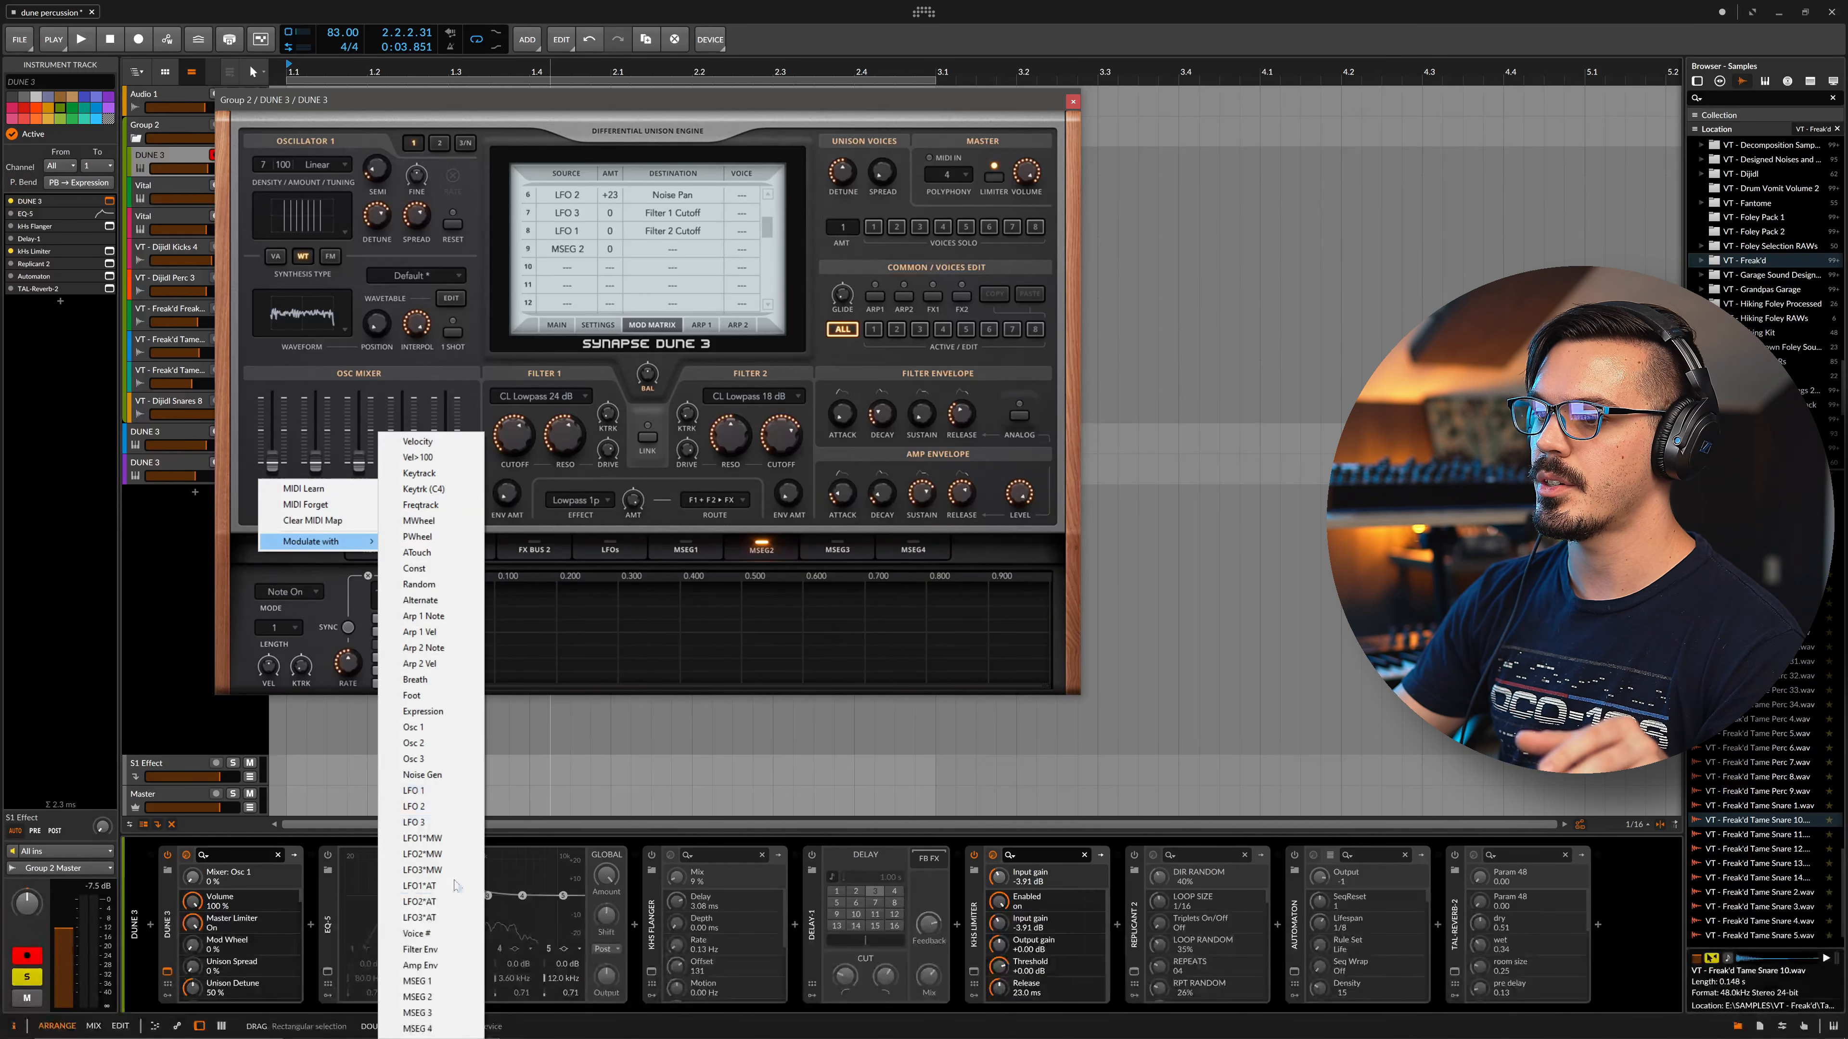
pyautogui.click(436, 997)
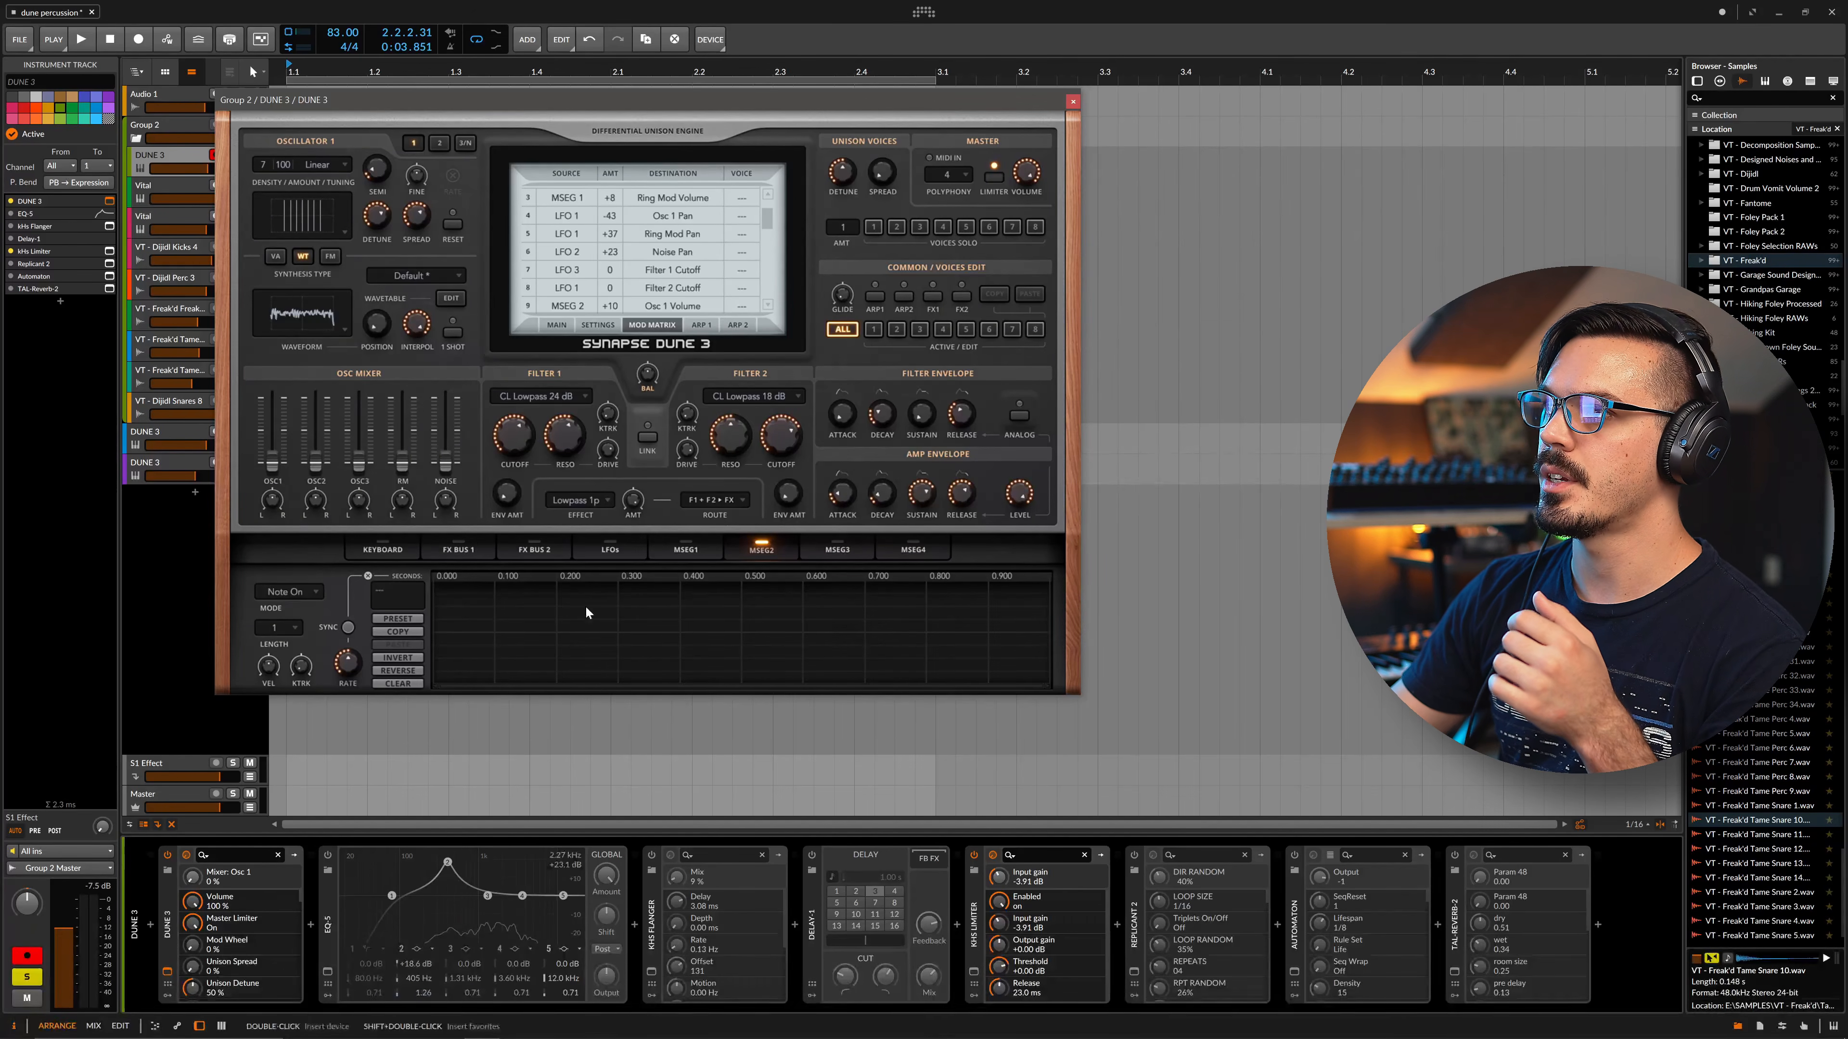
pyautogui.moveTo(762, 225); pyautogui.dragTo(768, 238)
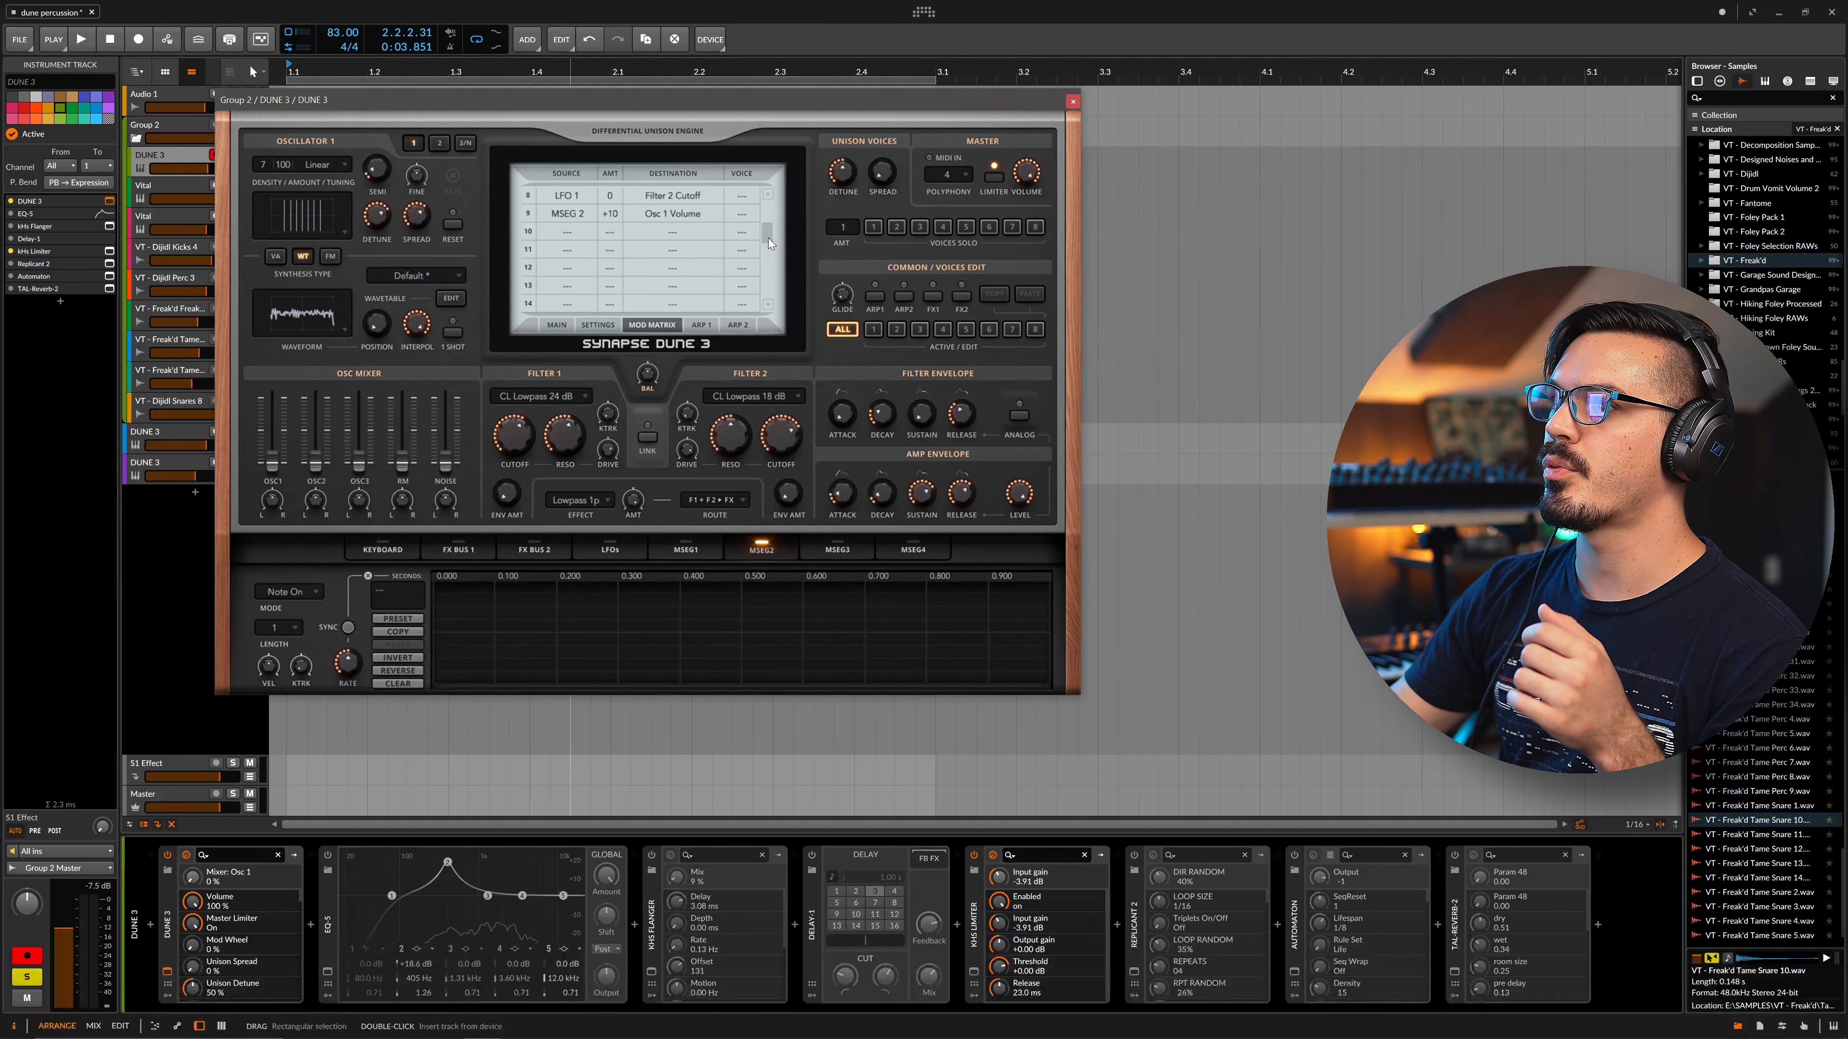
pyautogui.moveTo(621, 215); pyautogui.dragTo(617, 211)
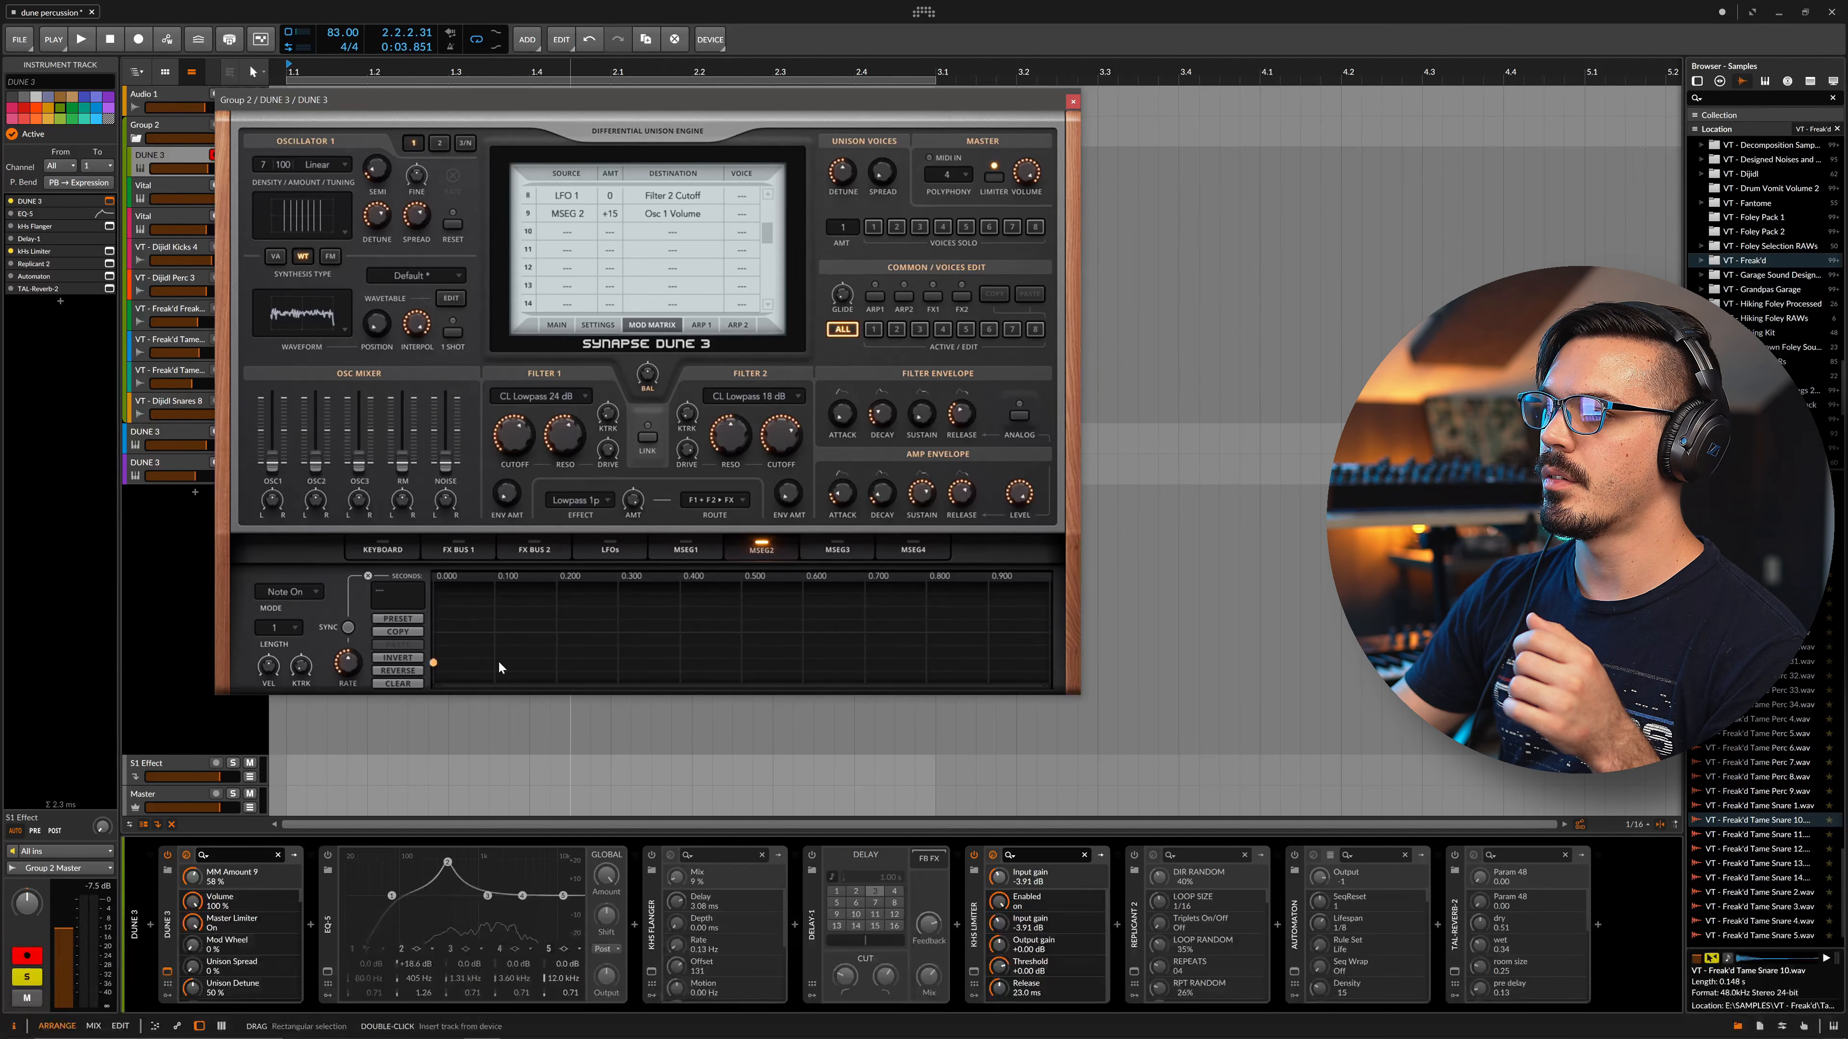
# Draw a linear ramp in MSEG 2 rising from zero to maximum over about 1 second
pyautogui.moveTo(499, 660); pyautogui.dragTo(1049, 584)
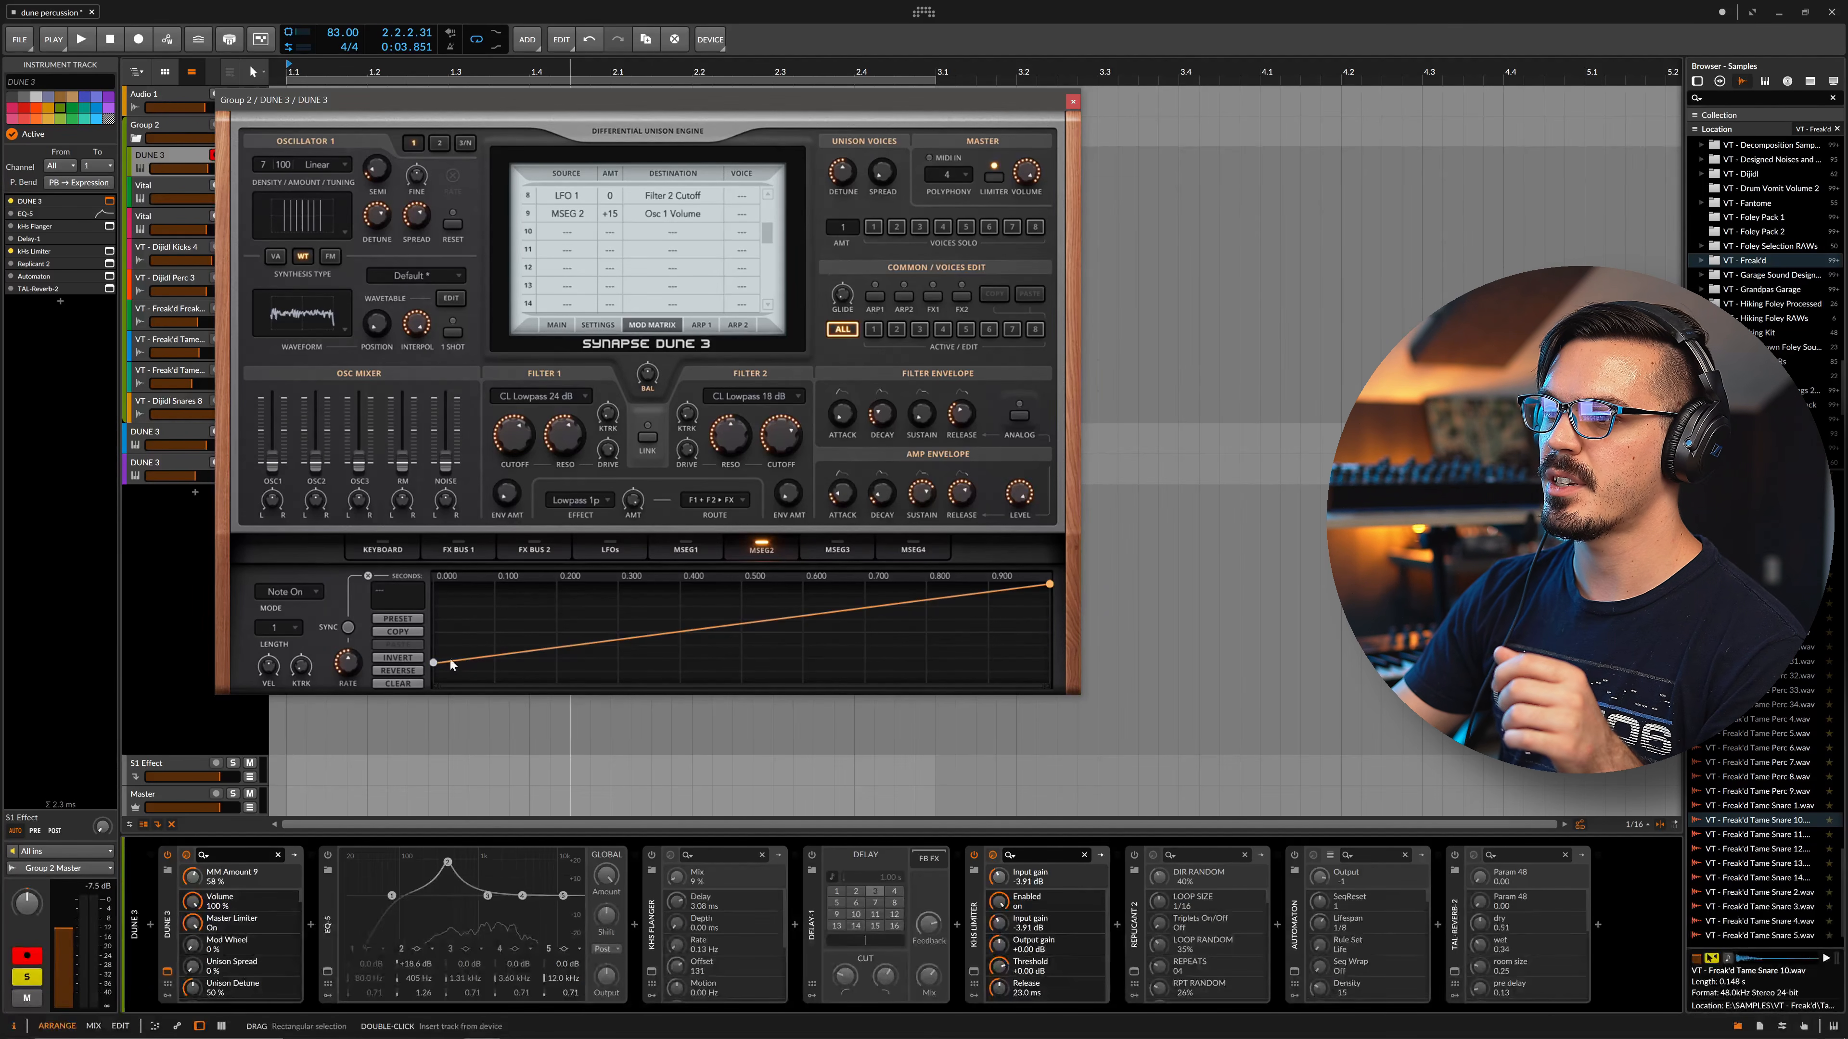
pyautogui.moveTo(435, 662); pyautogui.dragTo(419, 708)
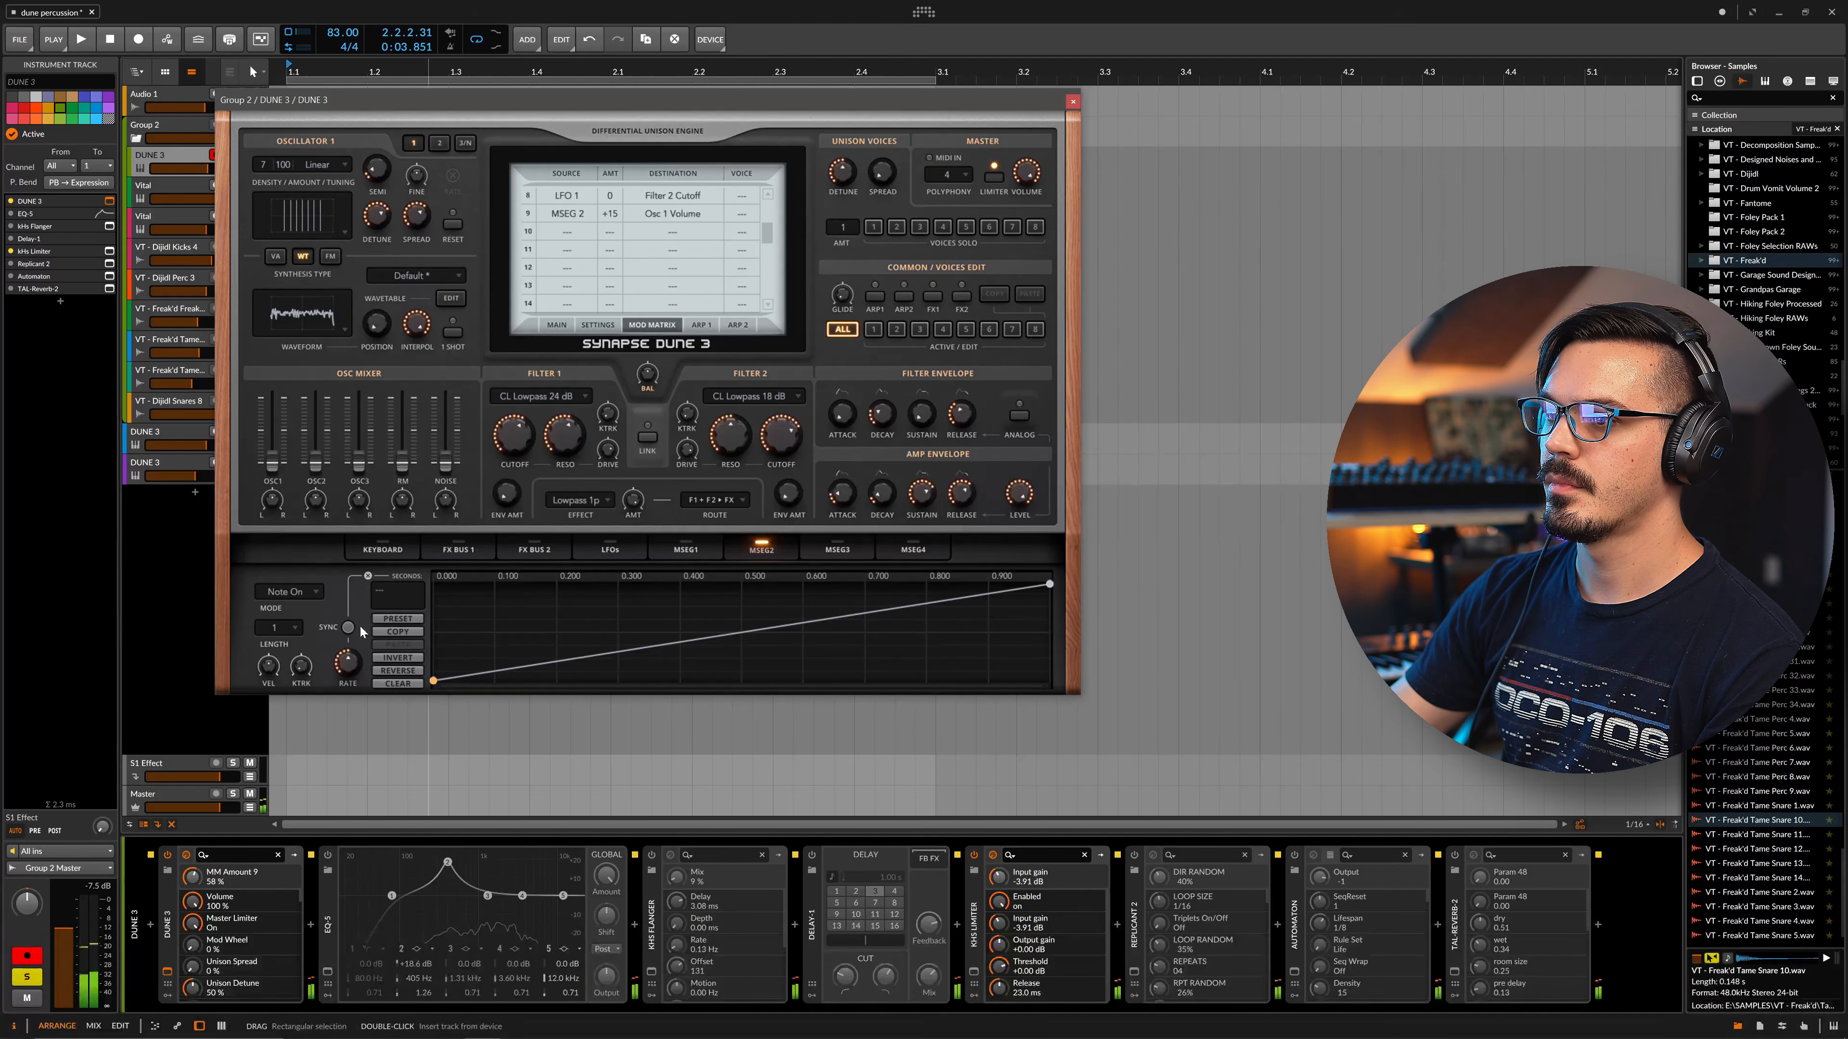
# Set MSEG 2 to Loop mode and adjust its rate to 0.39 x
pyautogui.click(288, 591)
pyautogui.click(322, 662)
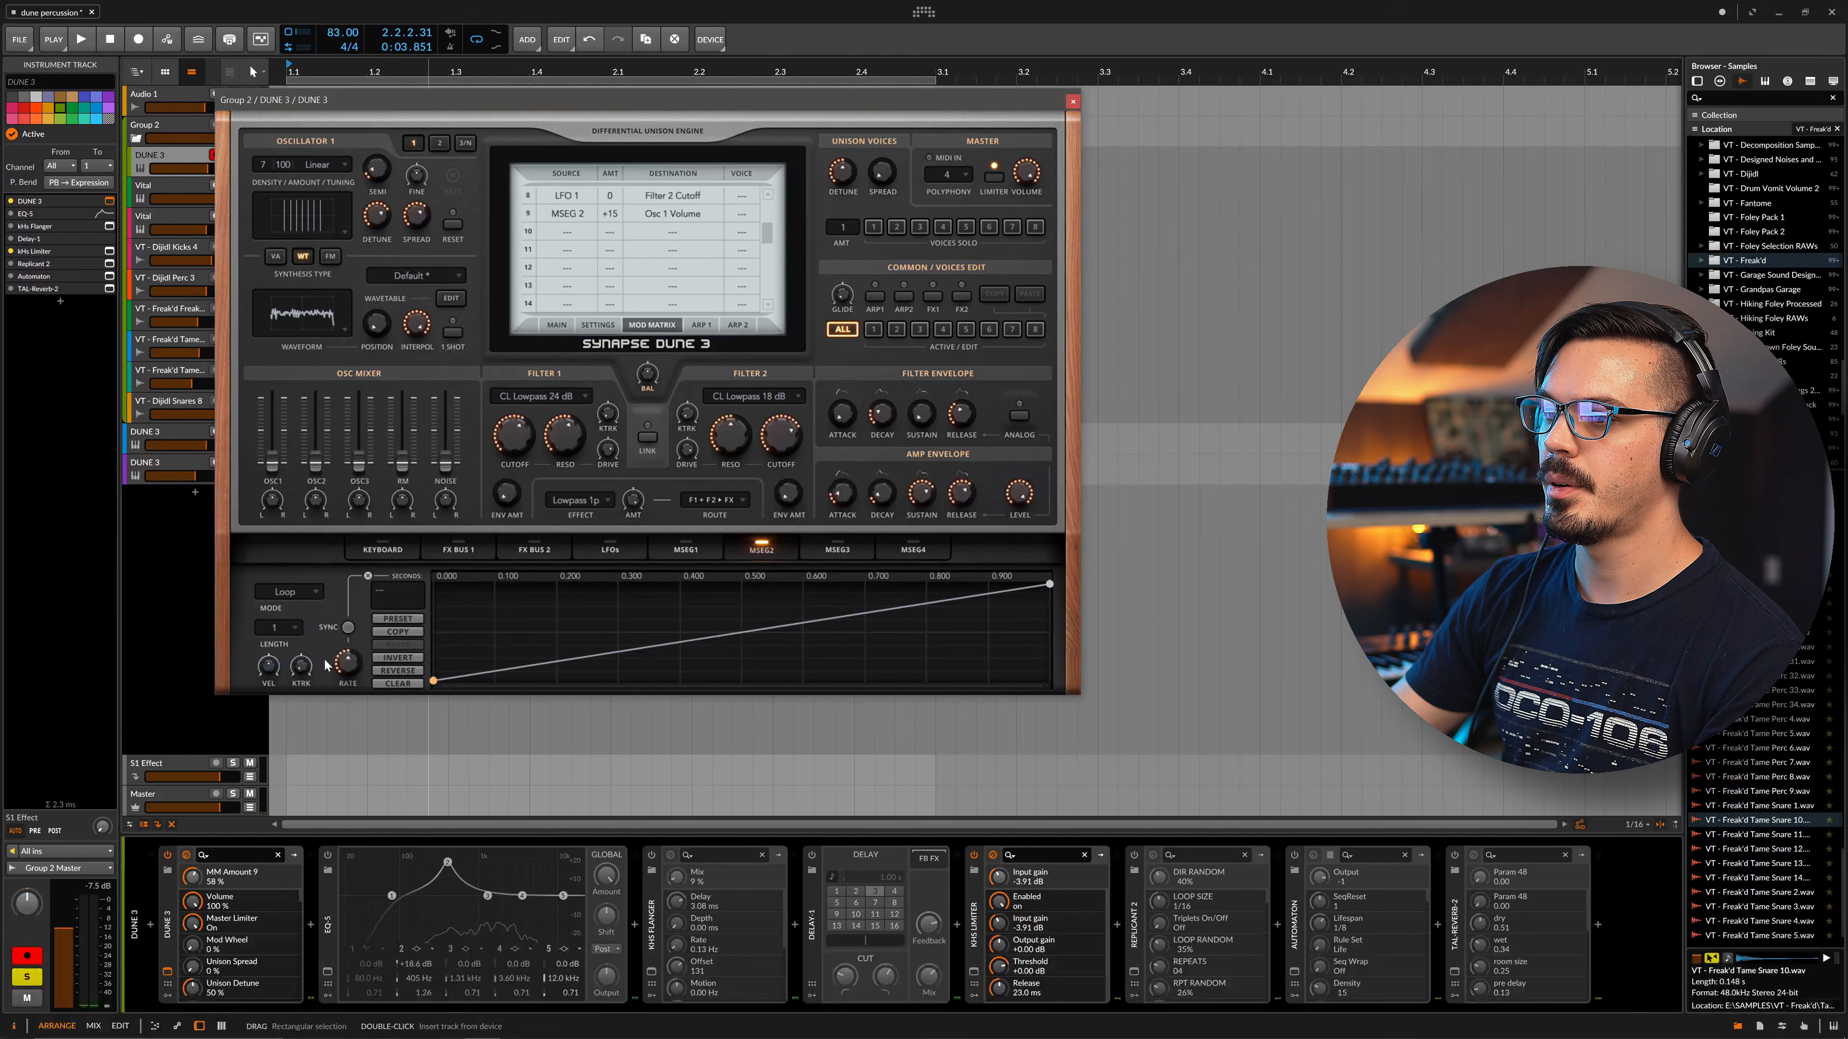
pyautogui.moveTo(342, 665); pyautogui.dragTo(340, 659)
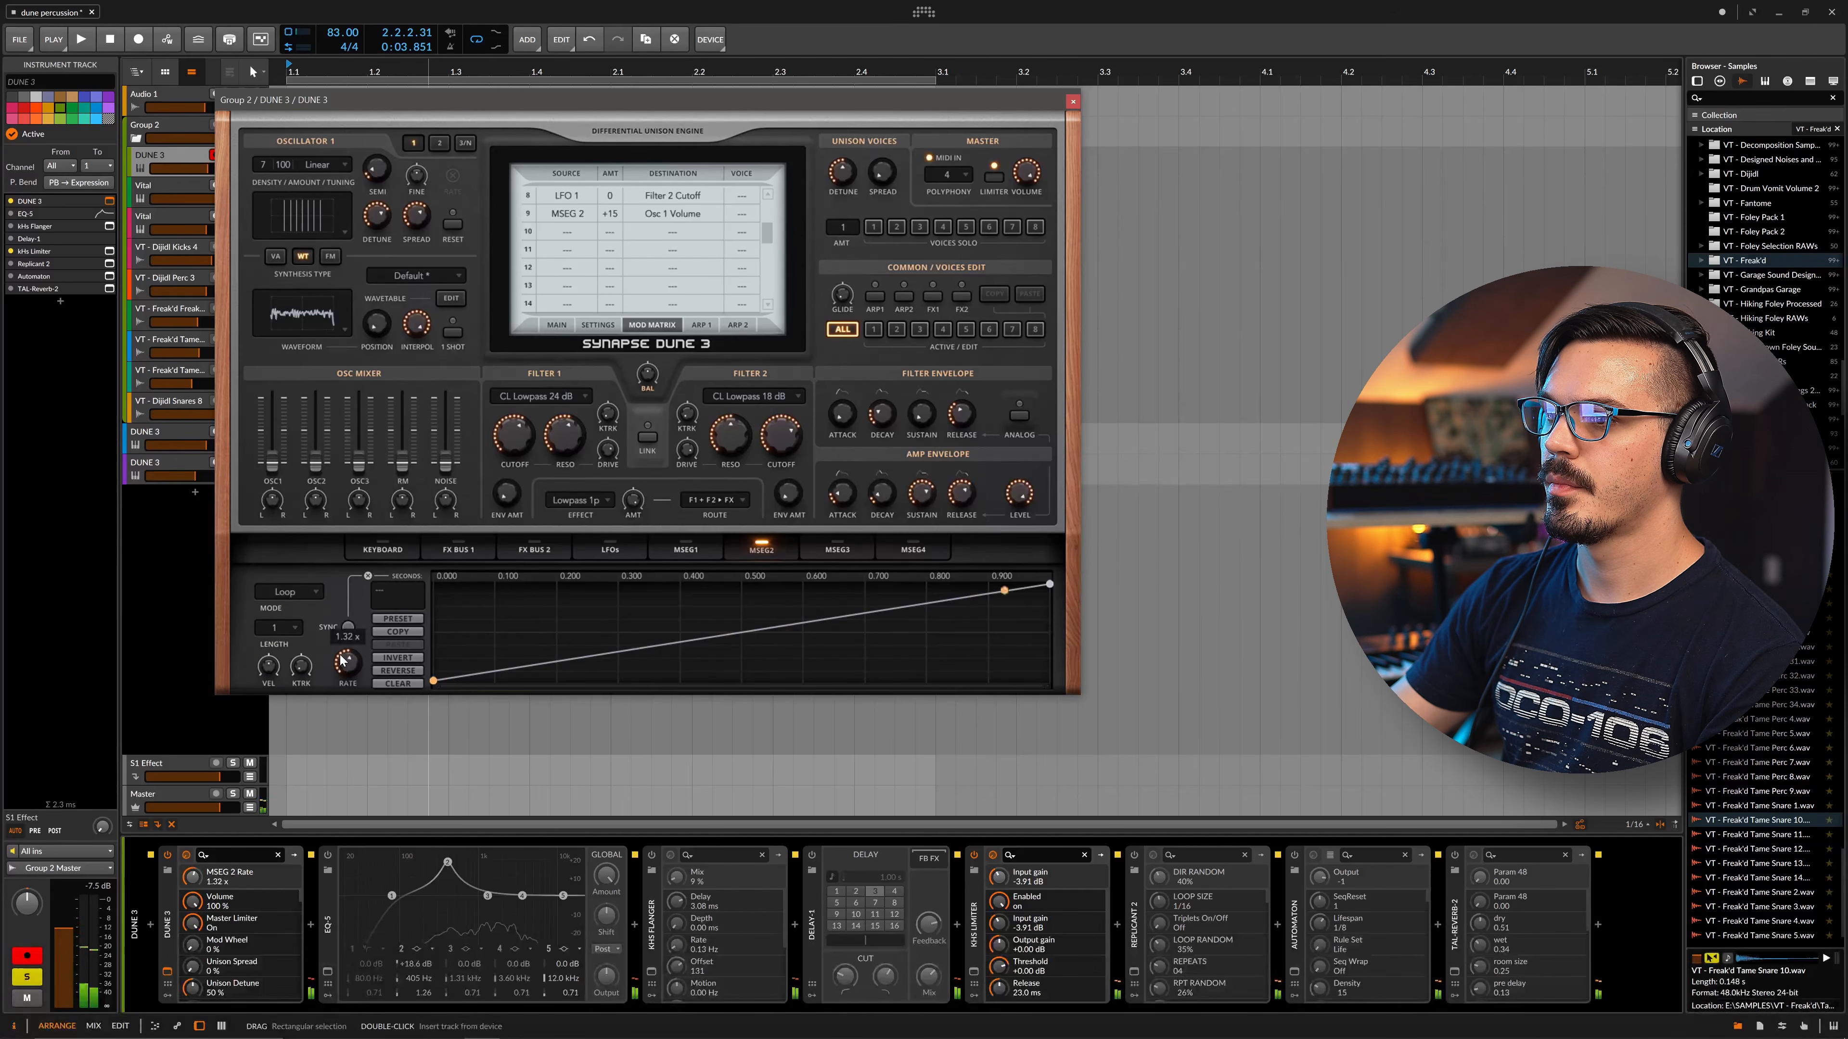
pyautogui.moveTo(340, 660); pyautogui.dragTo(349, 689)
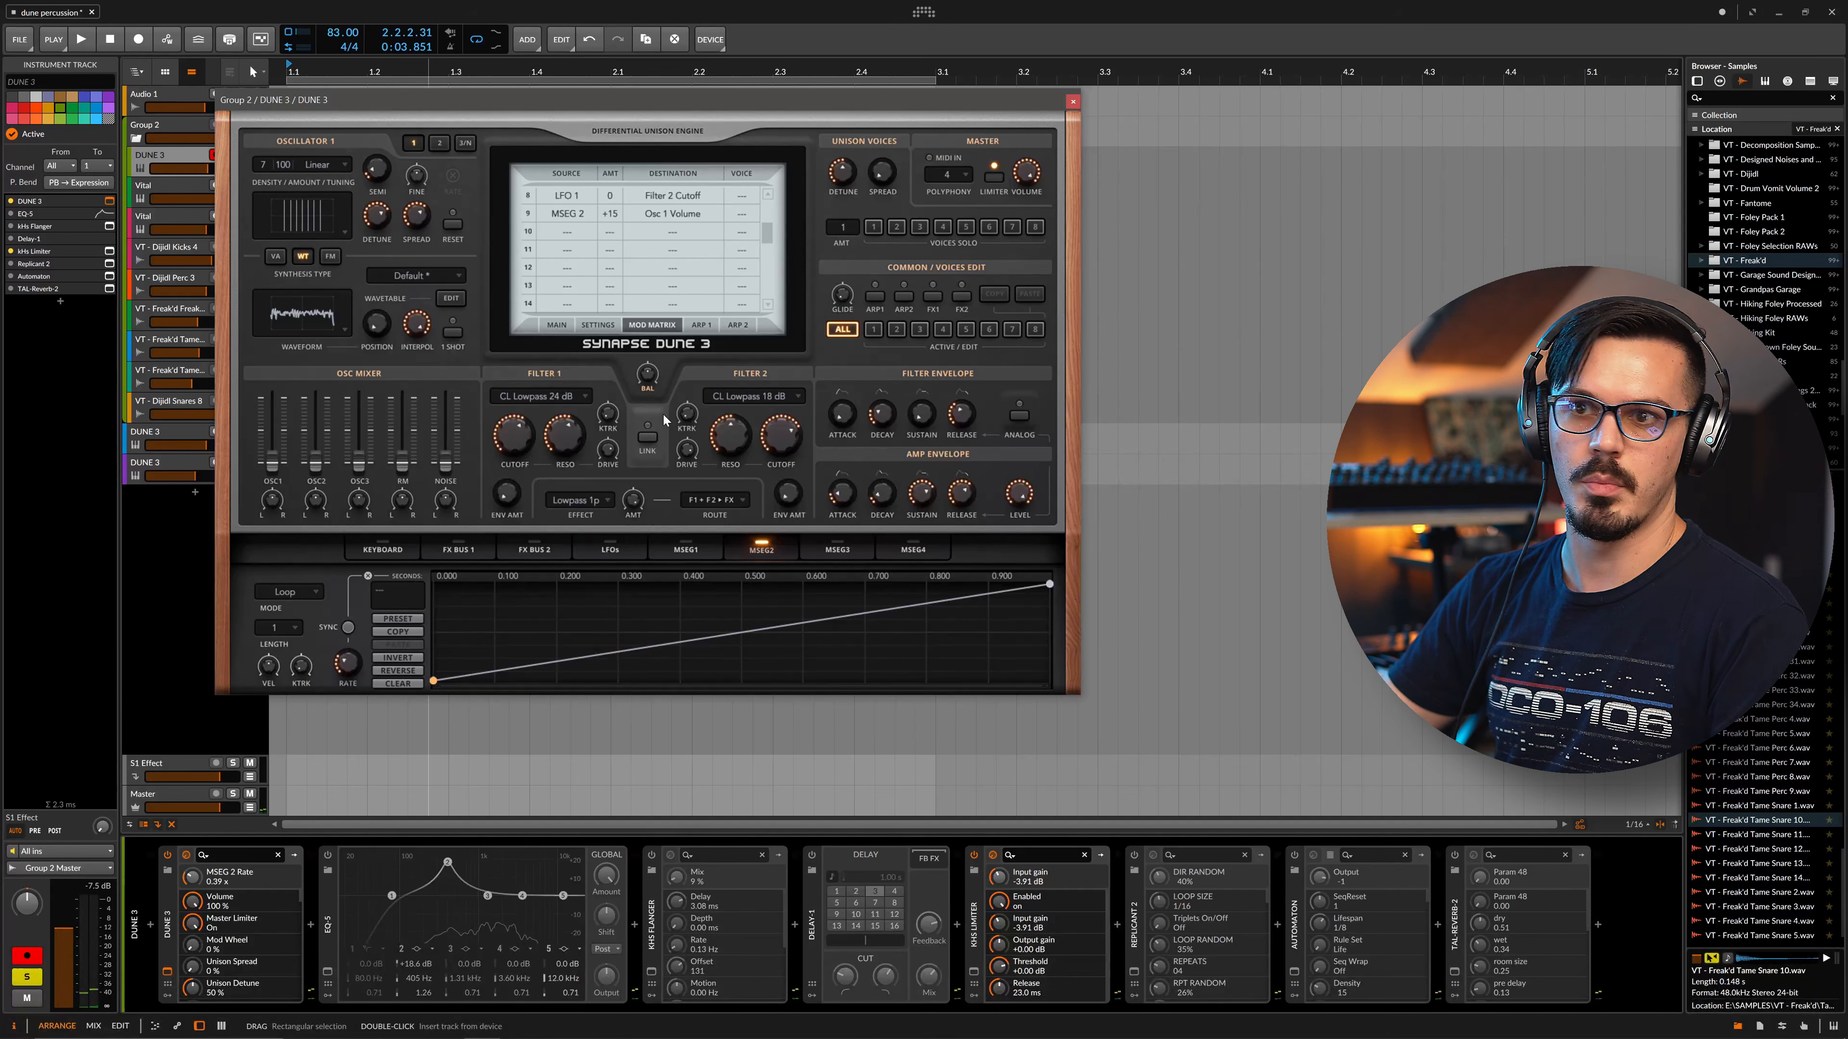
# Enable FX bus 1 in DUNE 3 and leave only its Distortion and Equalizer 1 effects active
pyautogui.click(935, 302)
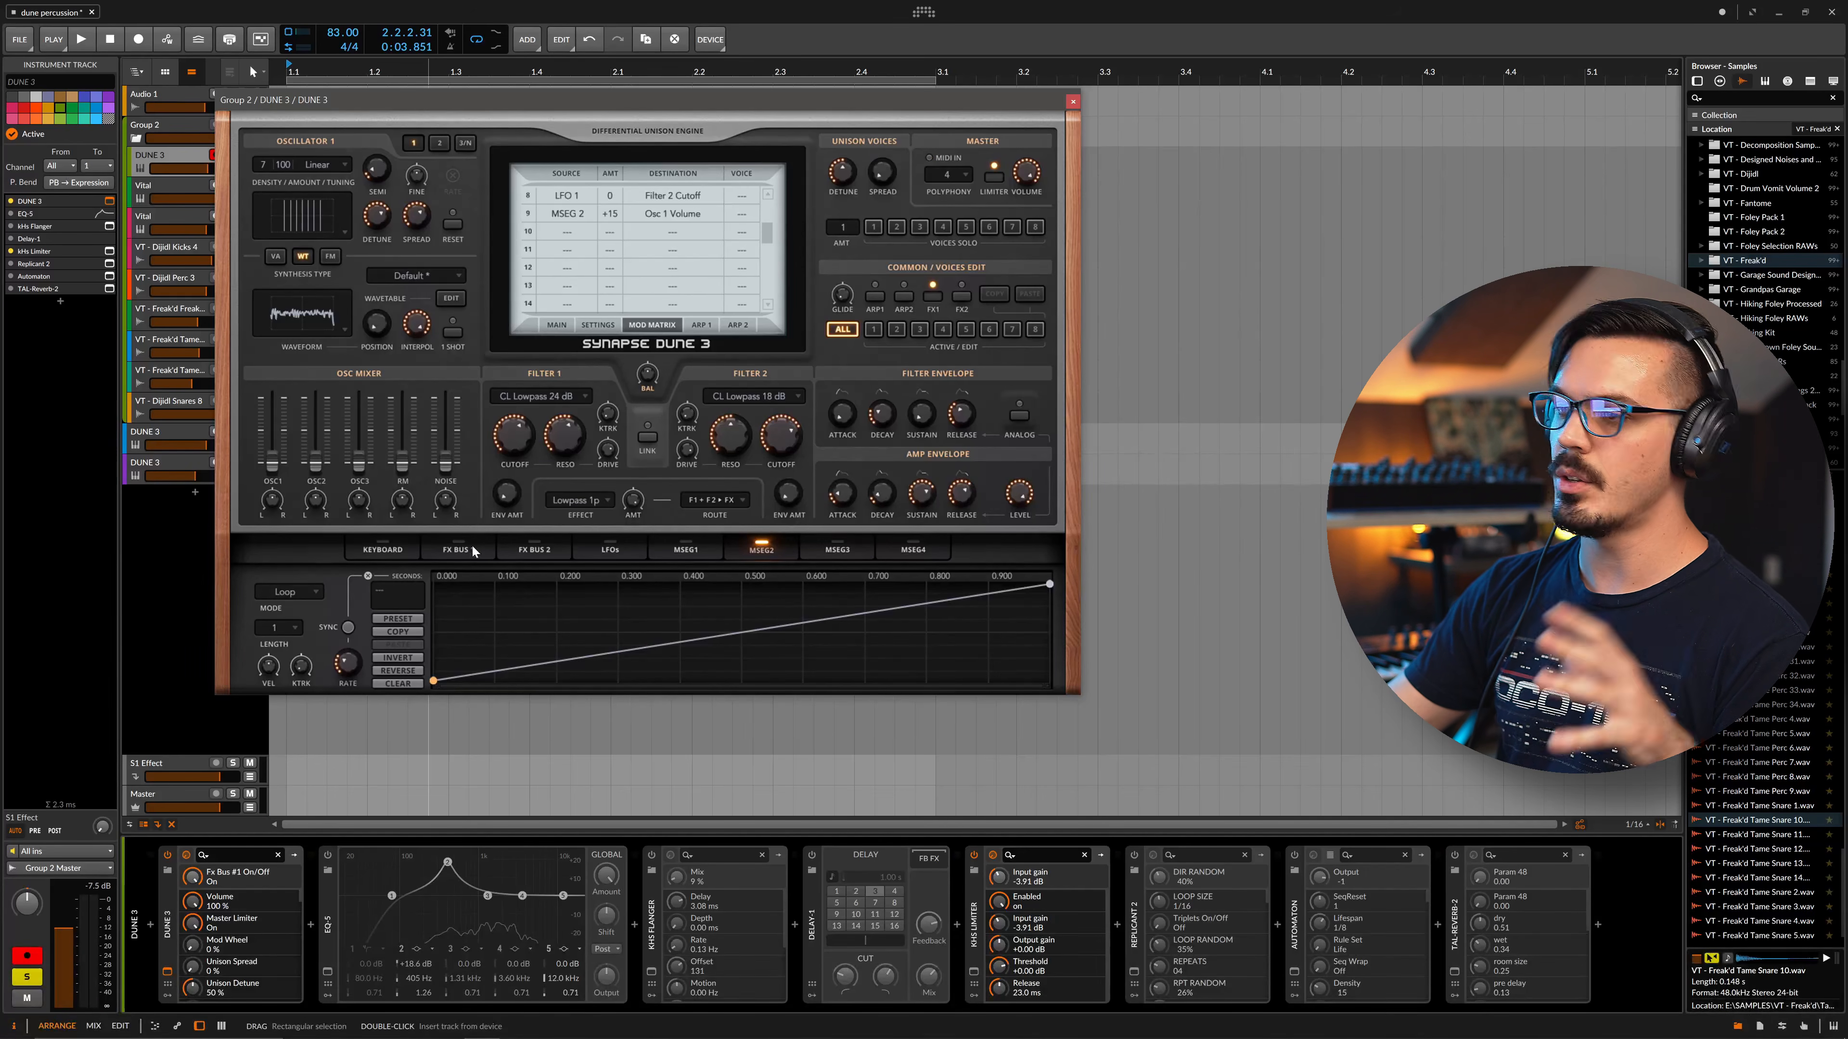
pyautogui.click(474, 552)
pyautogui.click(313, 587)
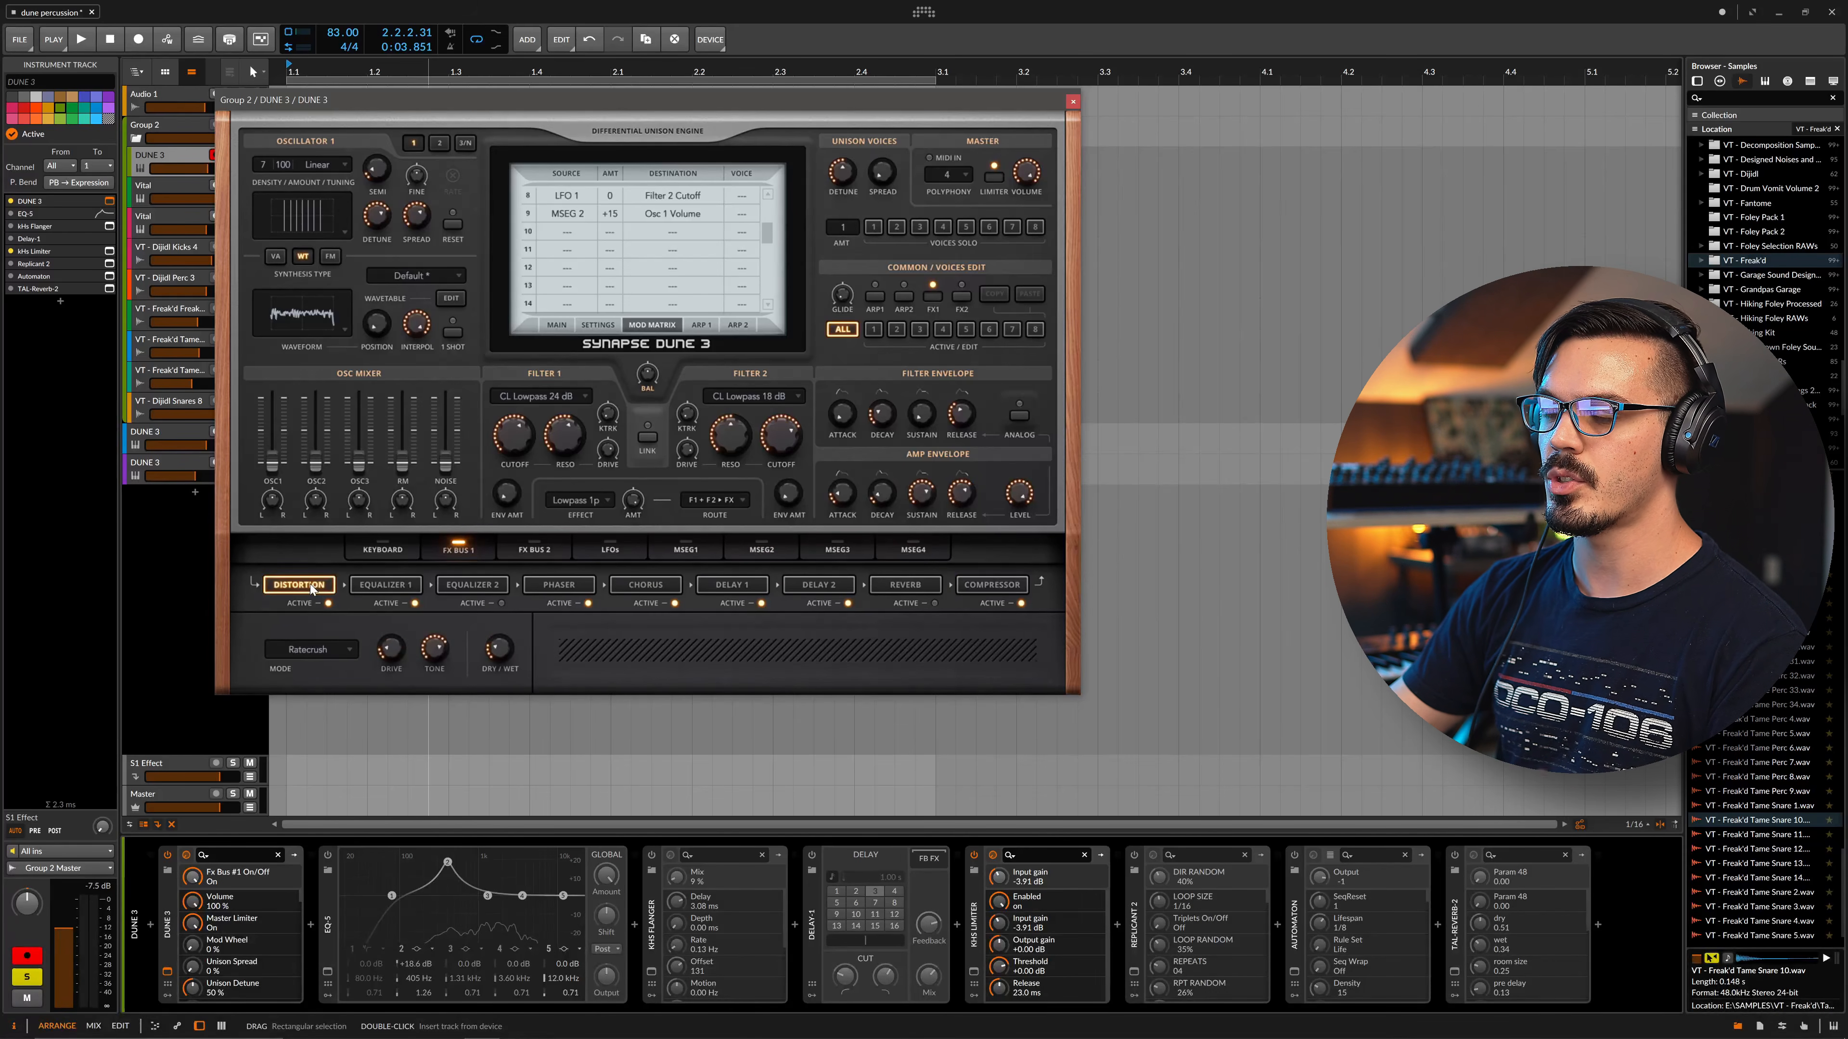
pyautogui.click(415, 604)
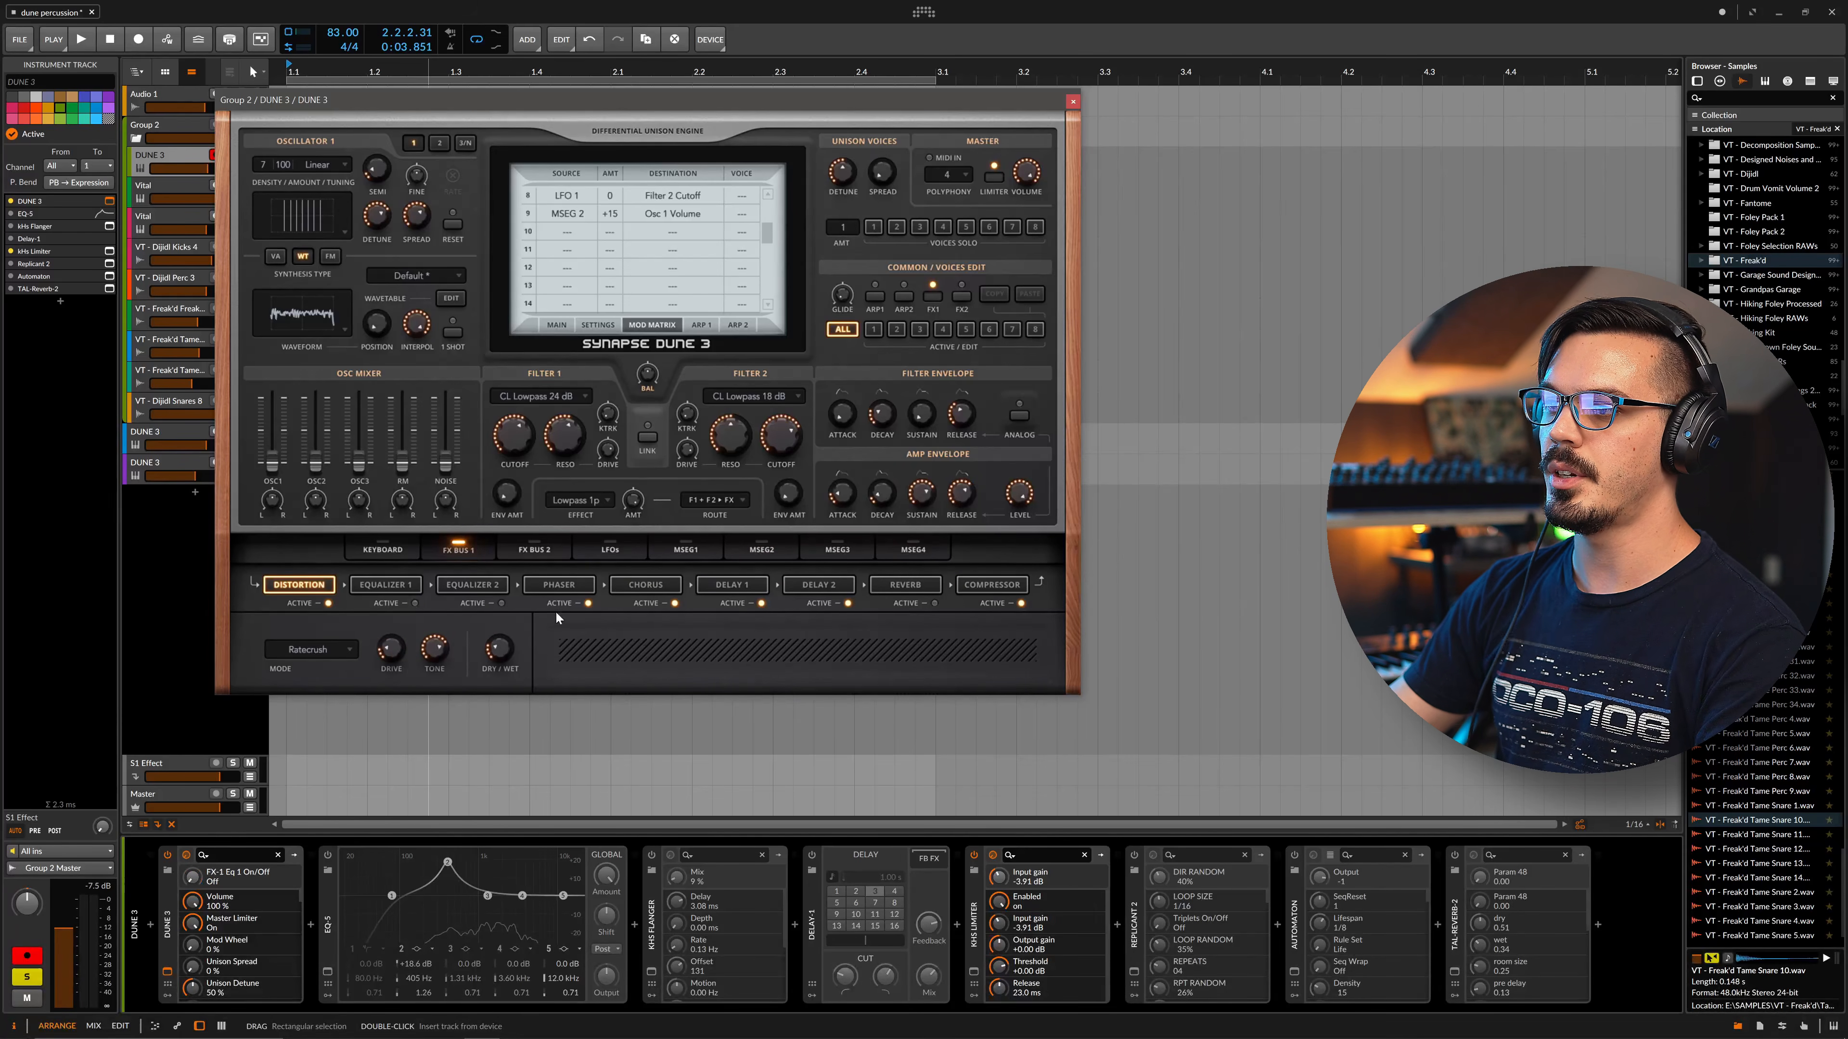
pyautogui.click(588, 604)
pyautogui.click(674, 603)
pyautogui.click(761, 603)
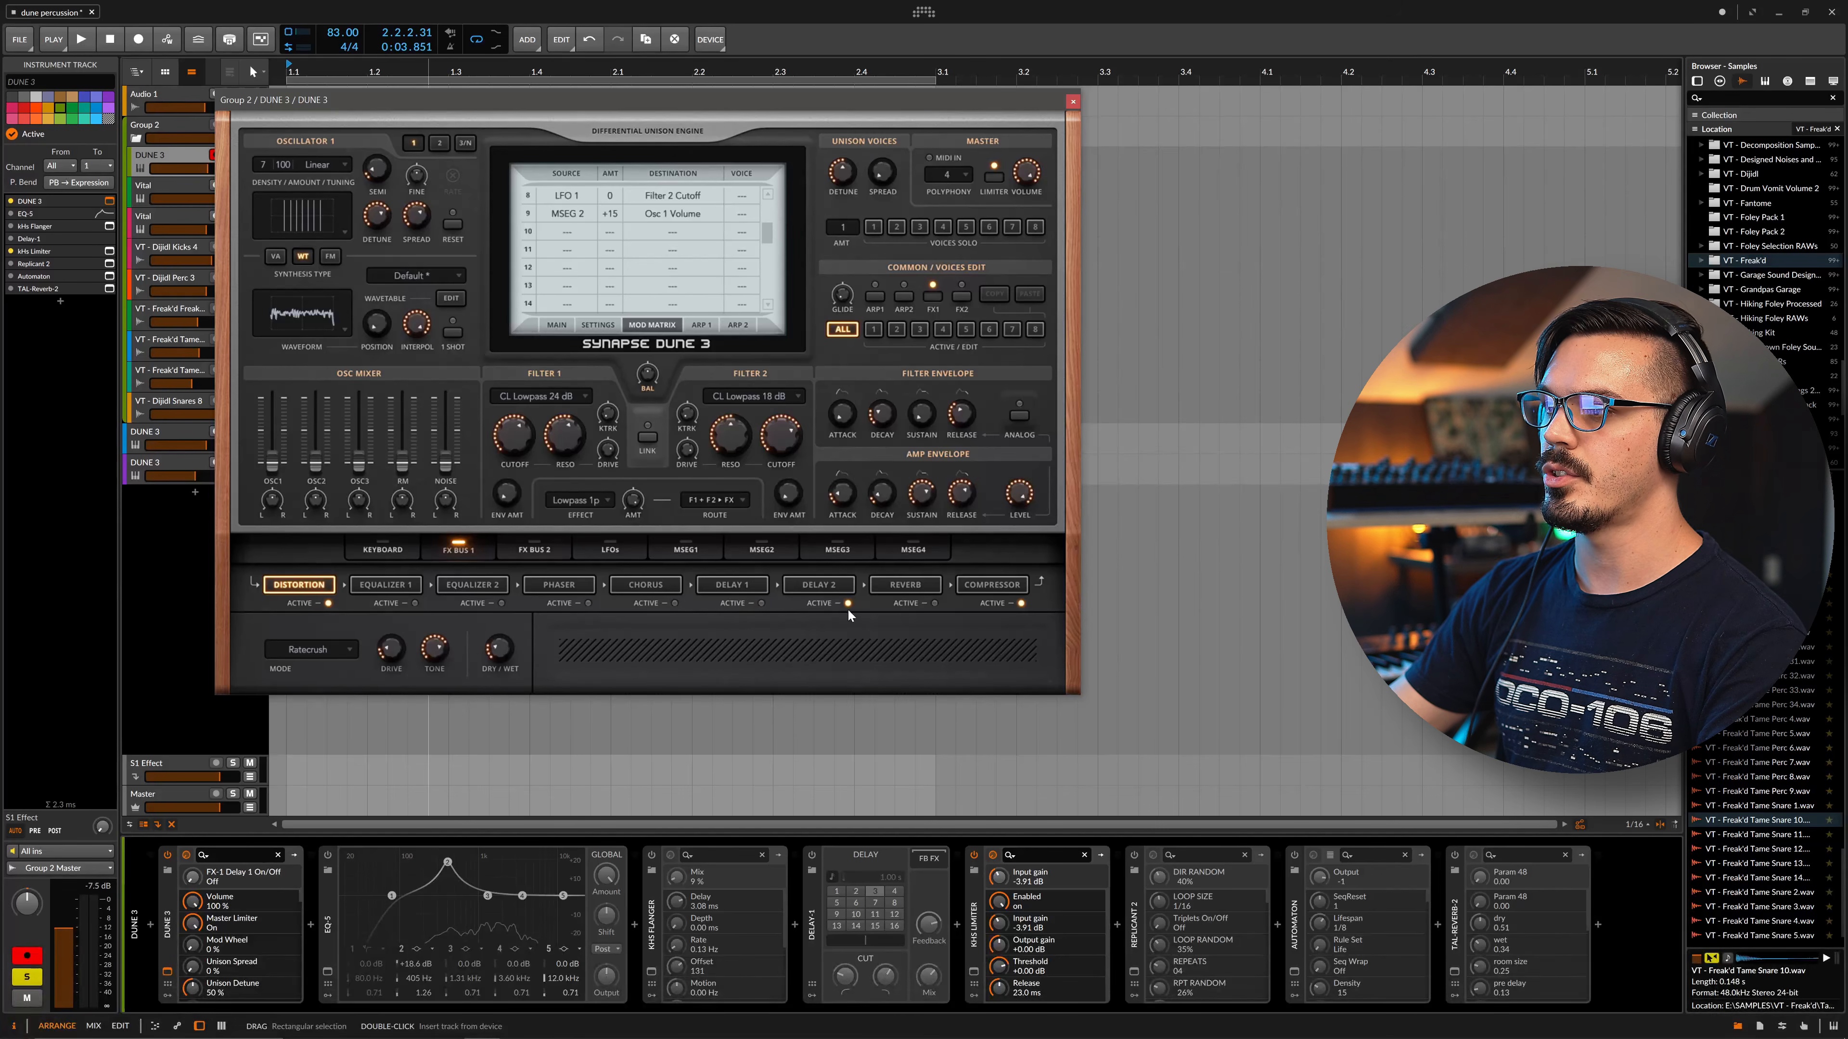
pyautogui.click(1022, 603)
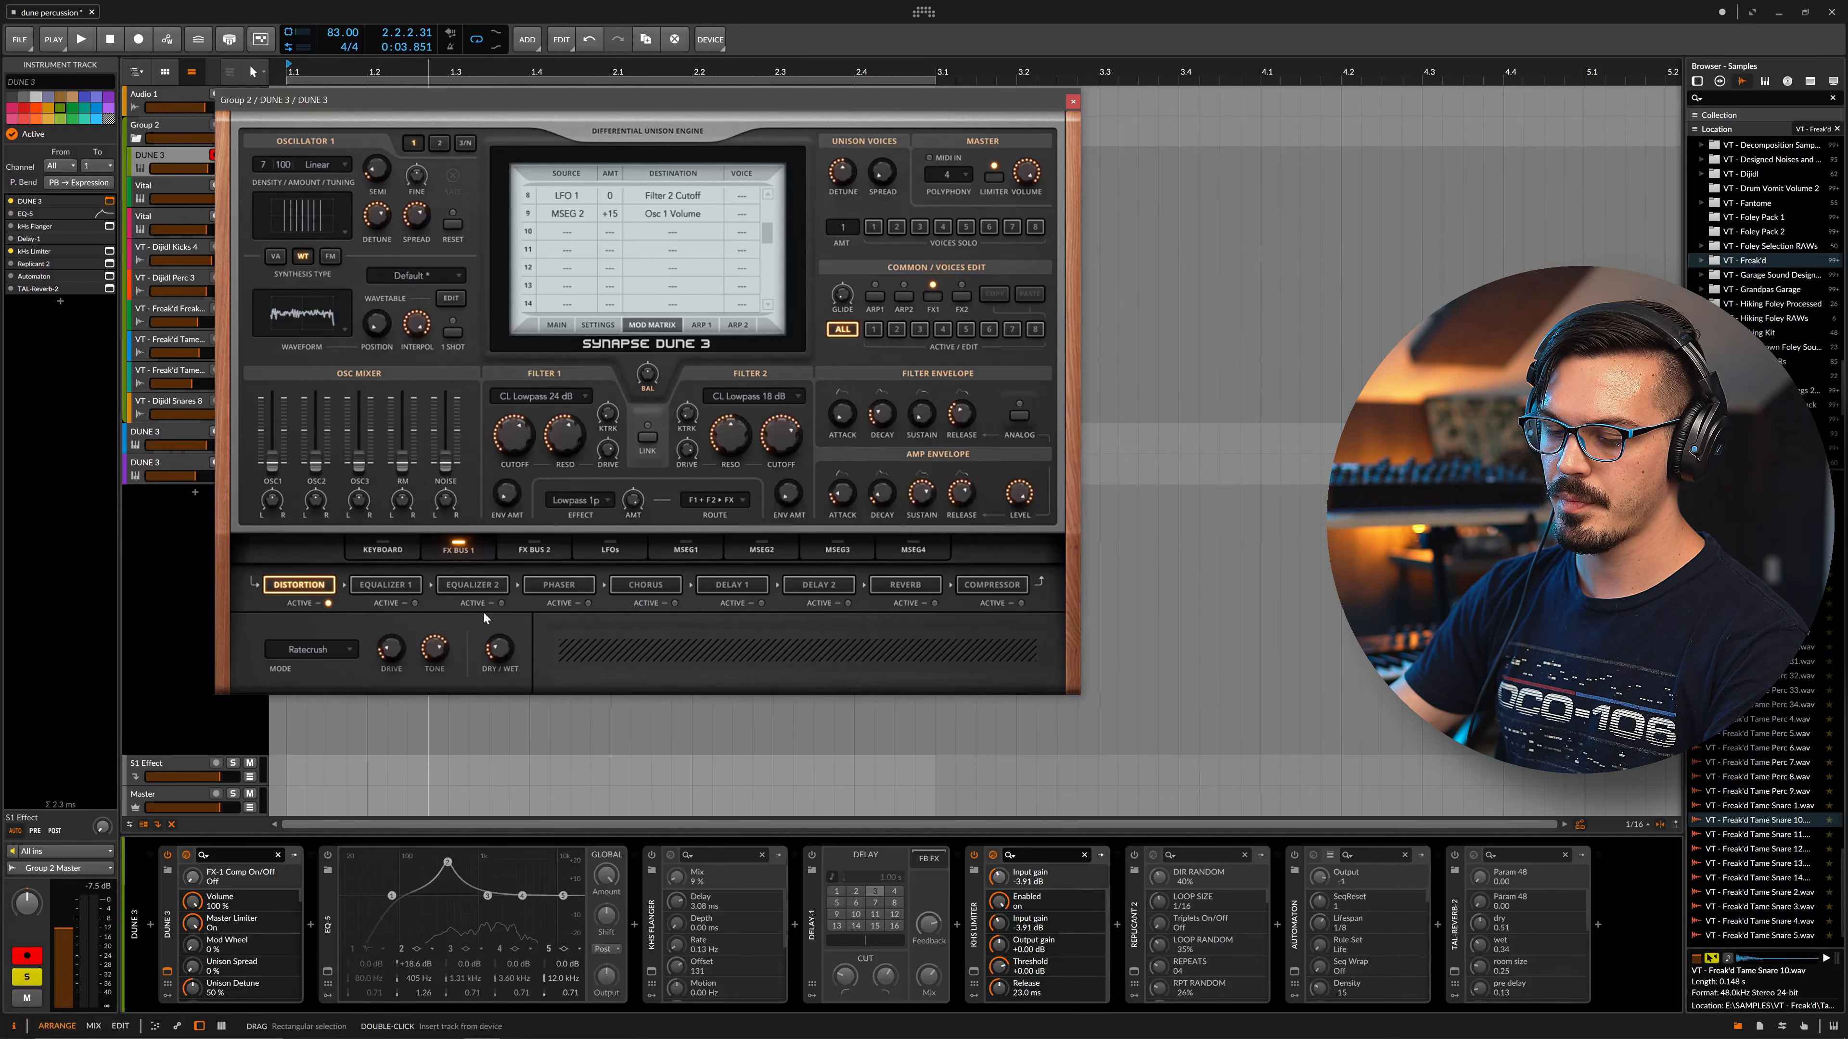
pyautogui.click(400, 587)
pyautogui.click(415, 603)
# Try the phaser on FX bus 1 with raised depth and rate and a dry/wet mix of 5%
pyautogui.click(533, 589)
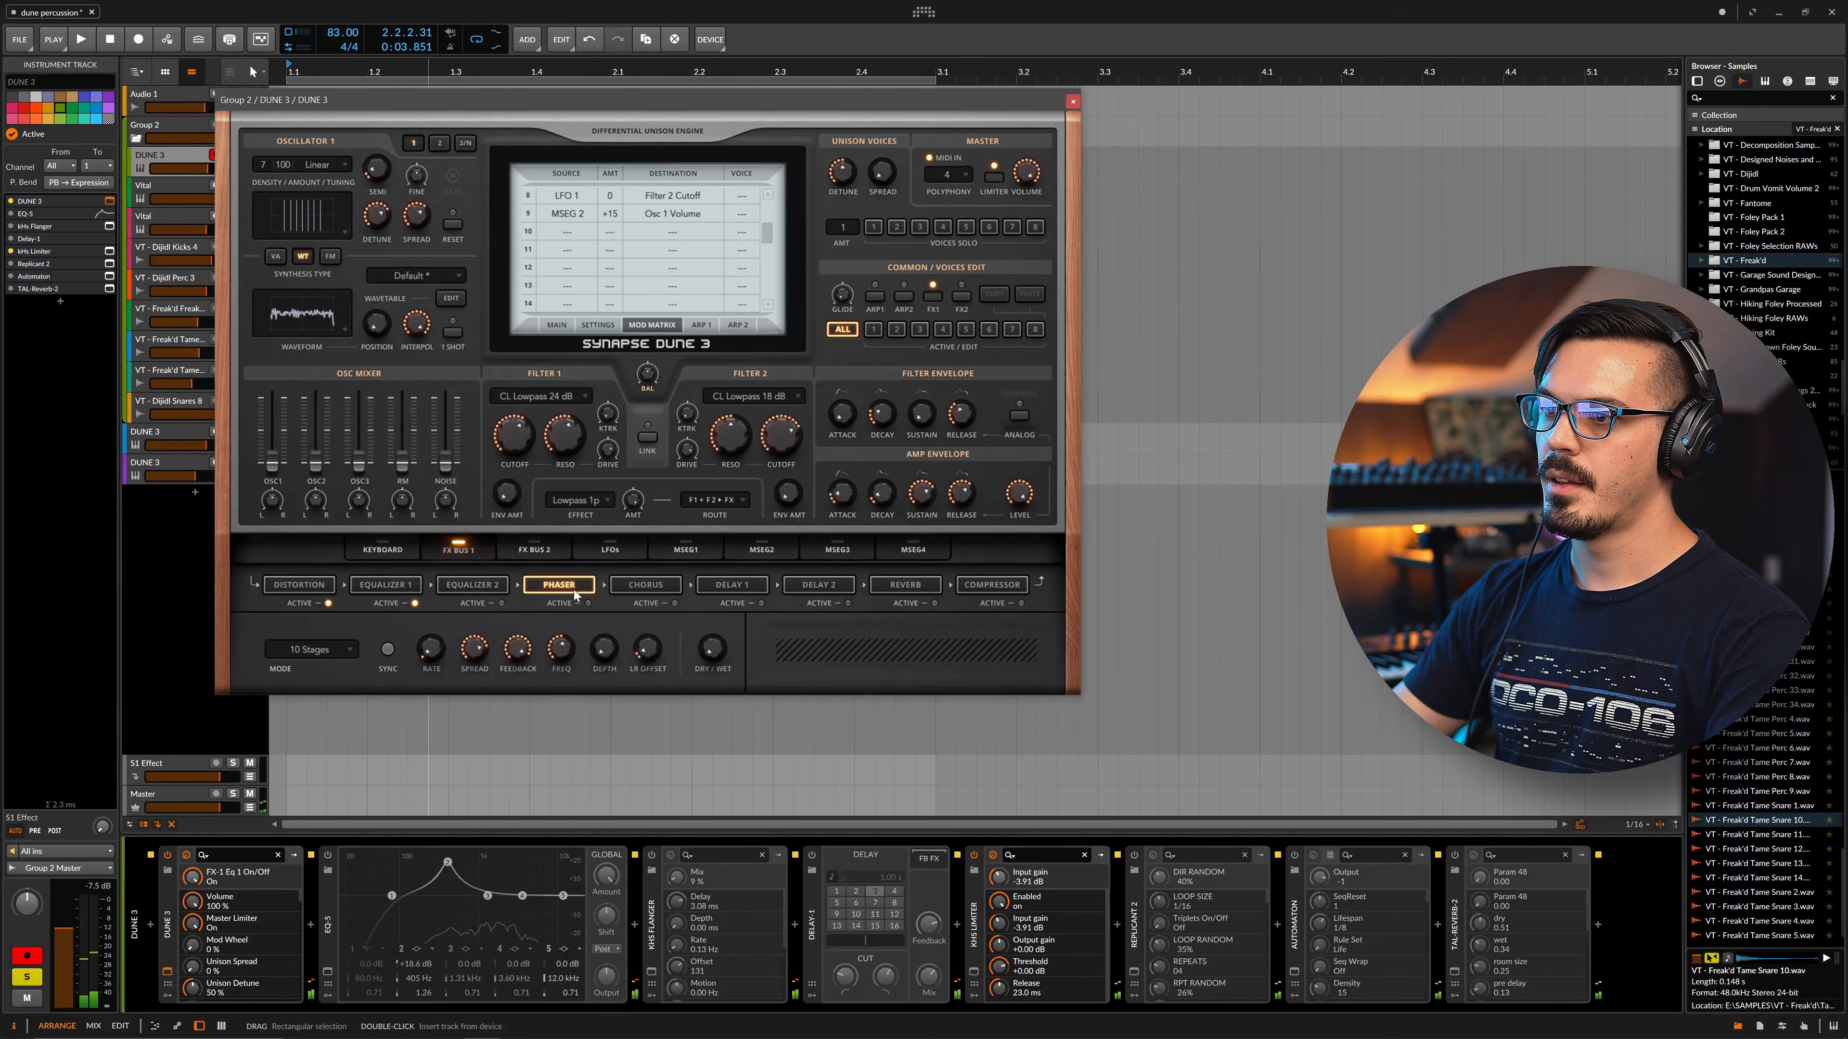
pyautogui.click(588, 603)
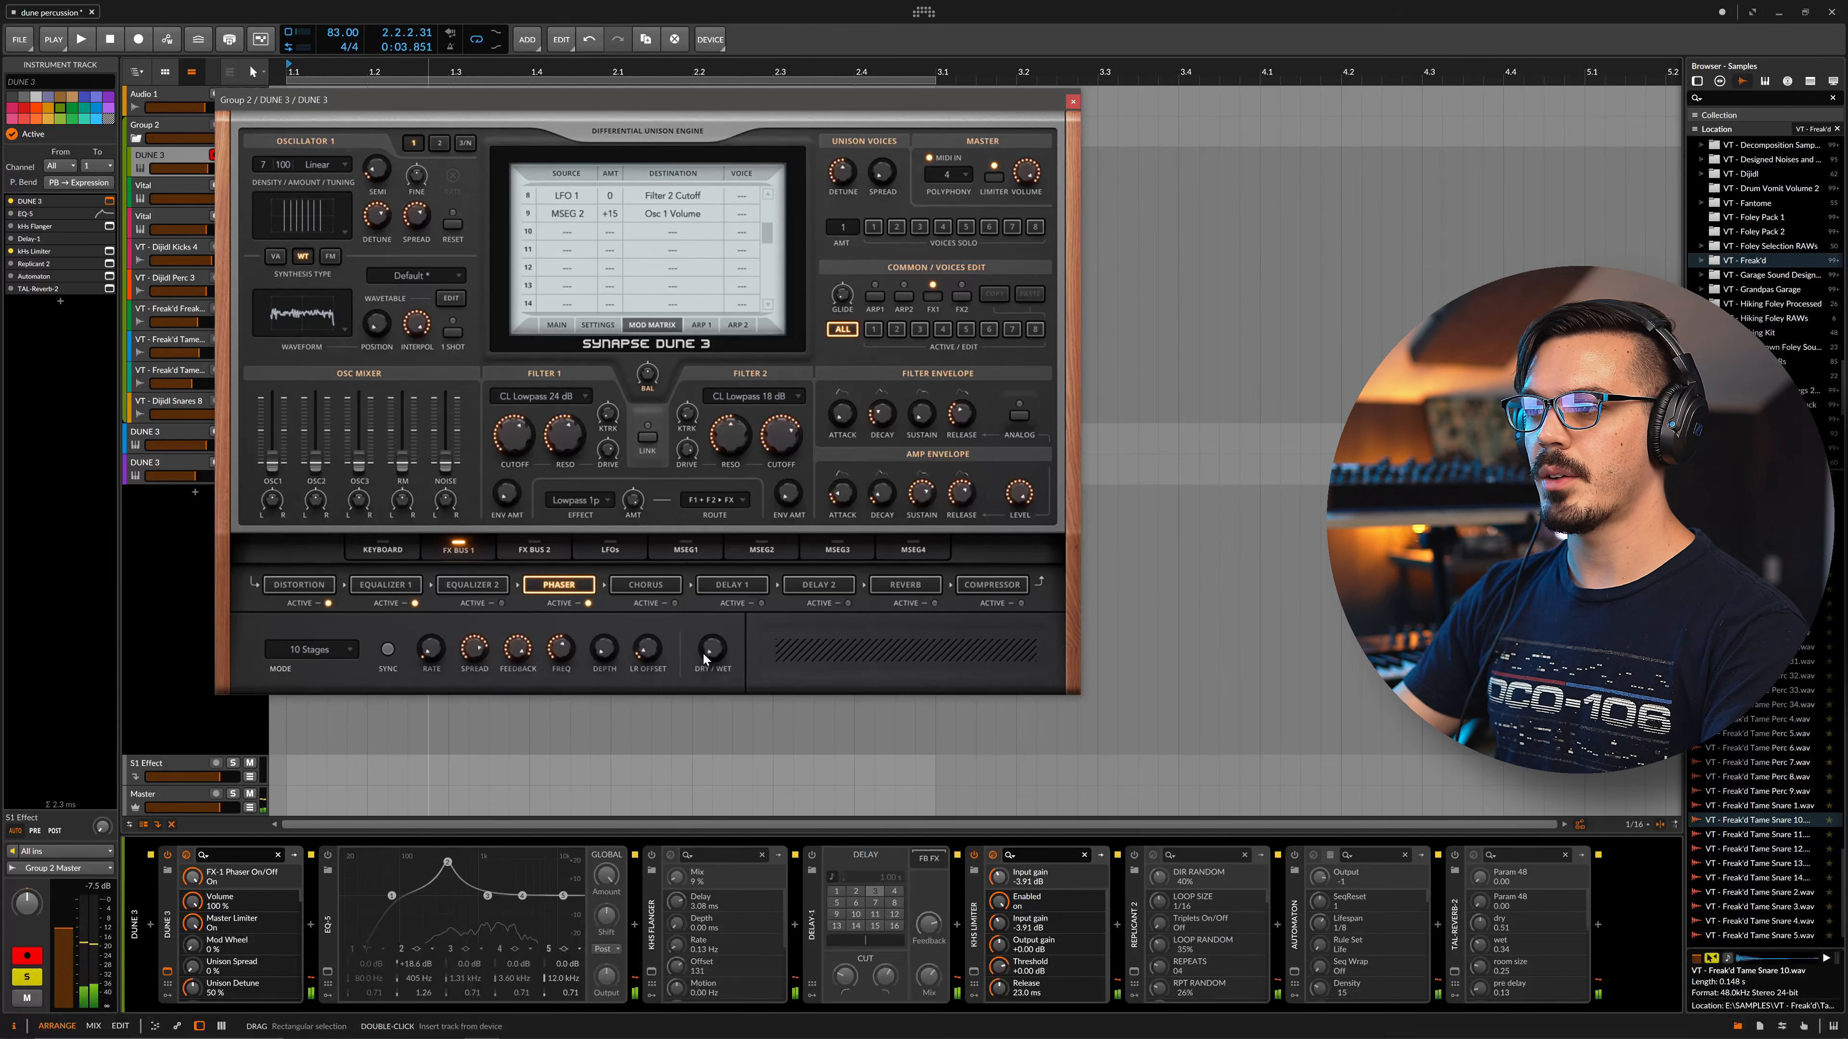
pyautogui.moveTo(711, 655)
pyautogui.mouseDown()
pyautogui.moveTo(706, 620)
pyautogui.moveTo(704, 647)
pyautogui.mouseUp()
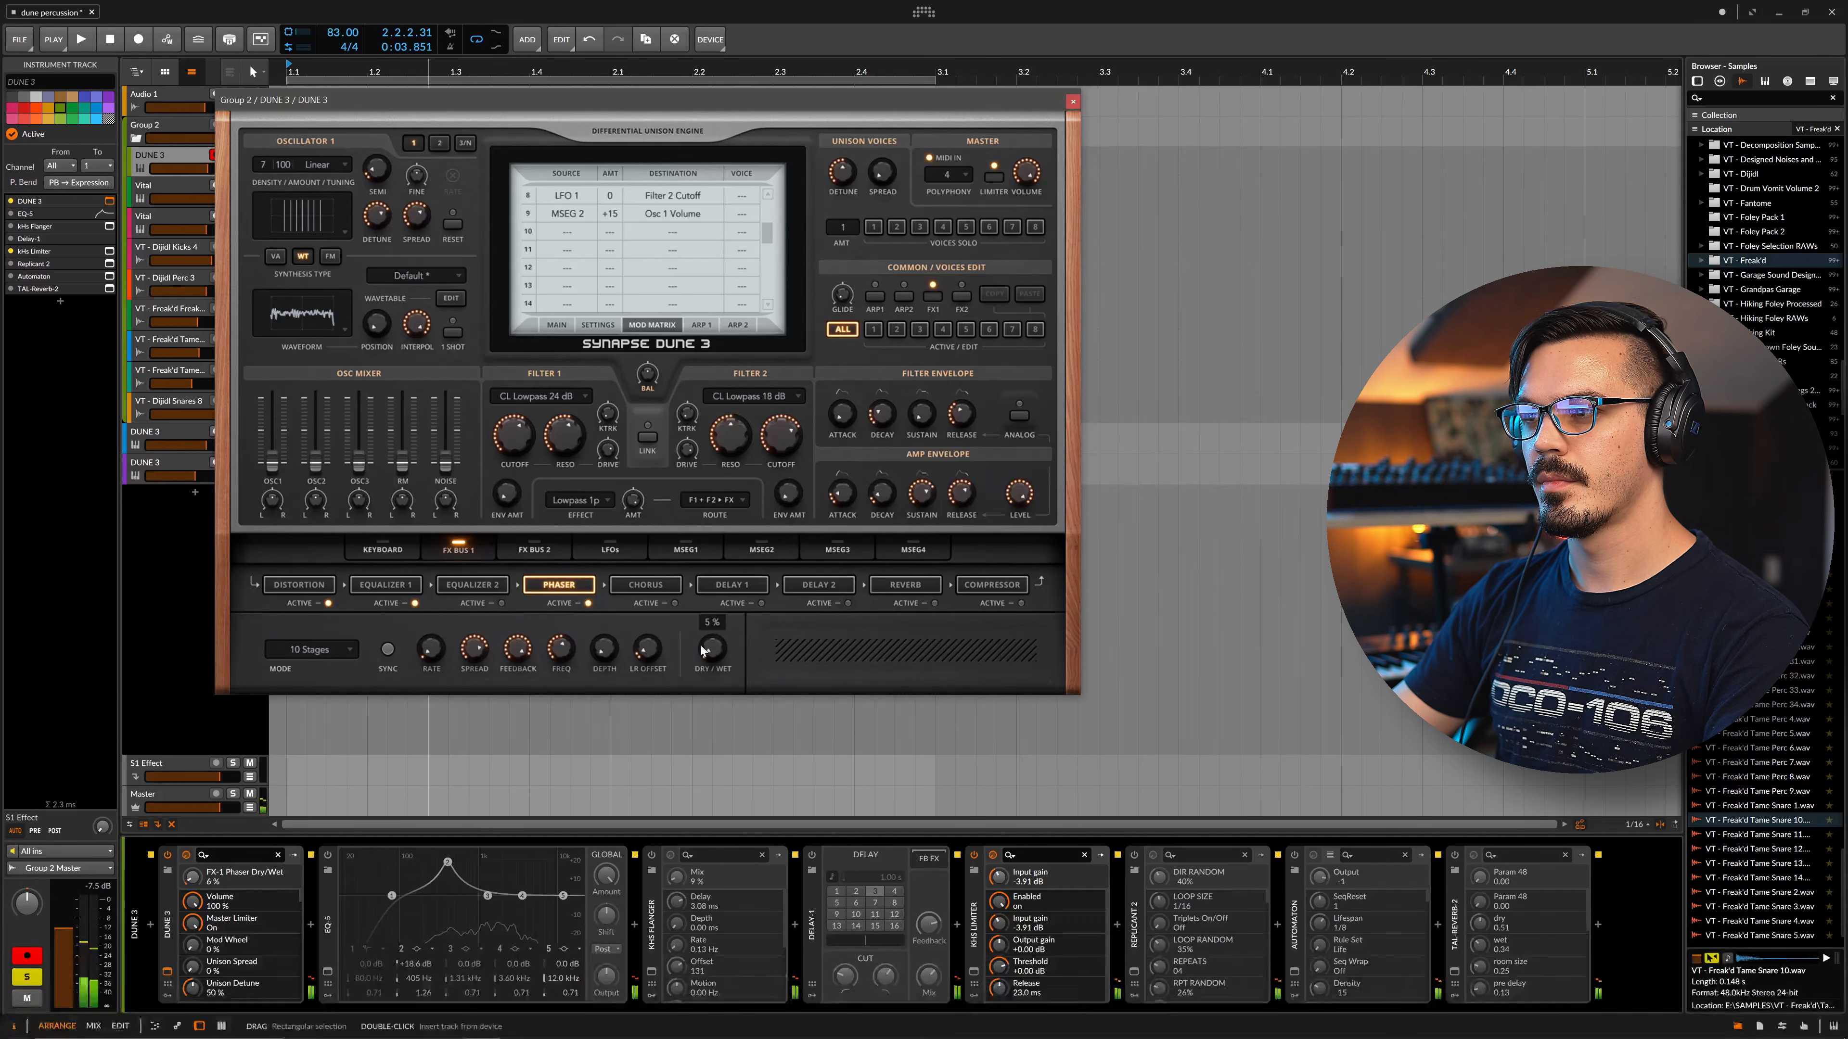
pyautogui.doubleClick(710, 649)
pyautogui.moveTo(711, 650); pyautogui.dragTo(711, 662)
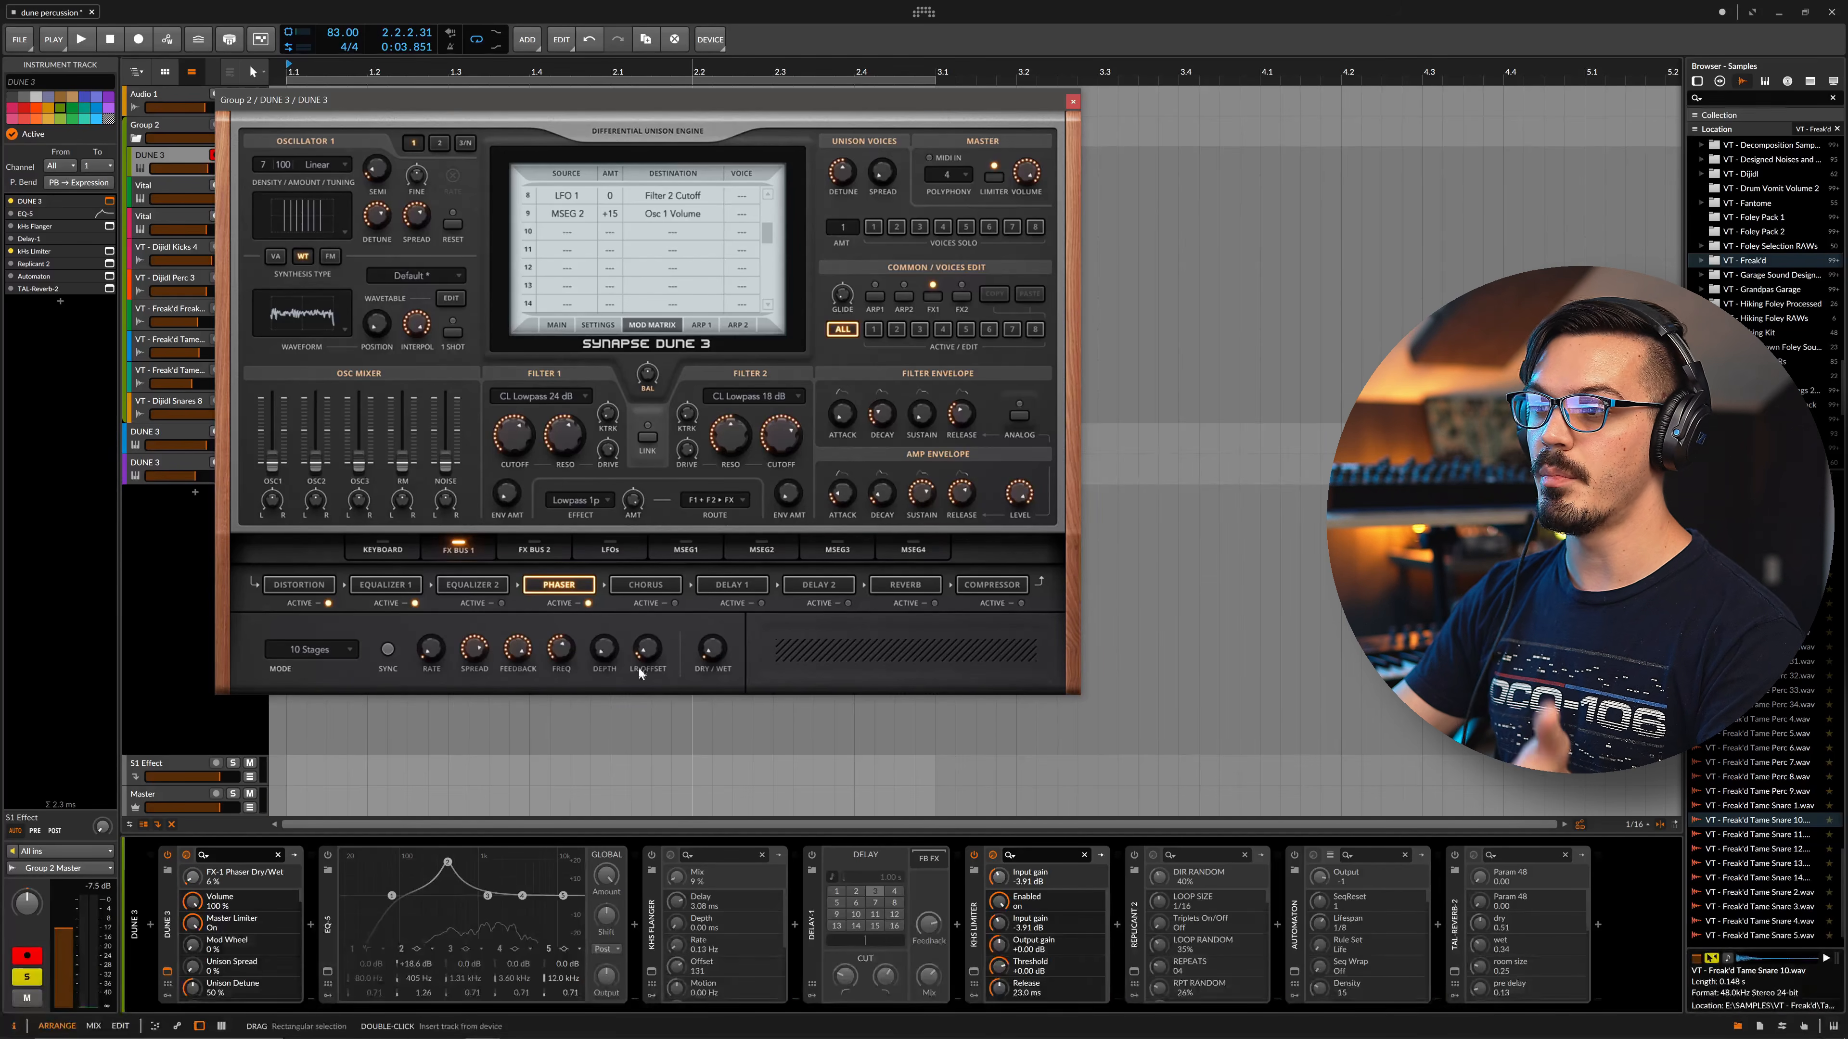
pyautogui.moveTo(604, 647); pyautogui.dragTo(615, 626)
pyautogui.moveTo(710, 659); pyautogui.dragTo(606, 626)
pyautogui.moveTo(427, 655); pyautogui.dragTo(429, 599)
pyautogui.moveTo(709, 668); pyautogui.dragTo(709, 680)
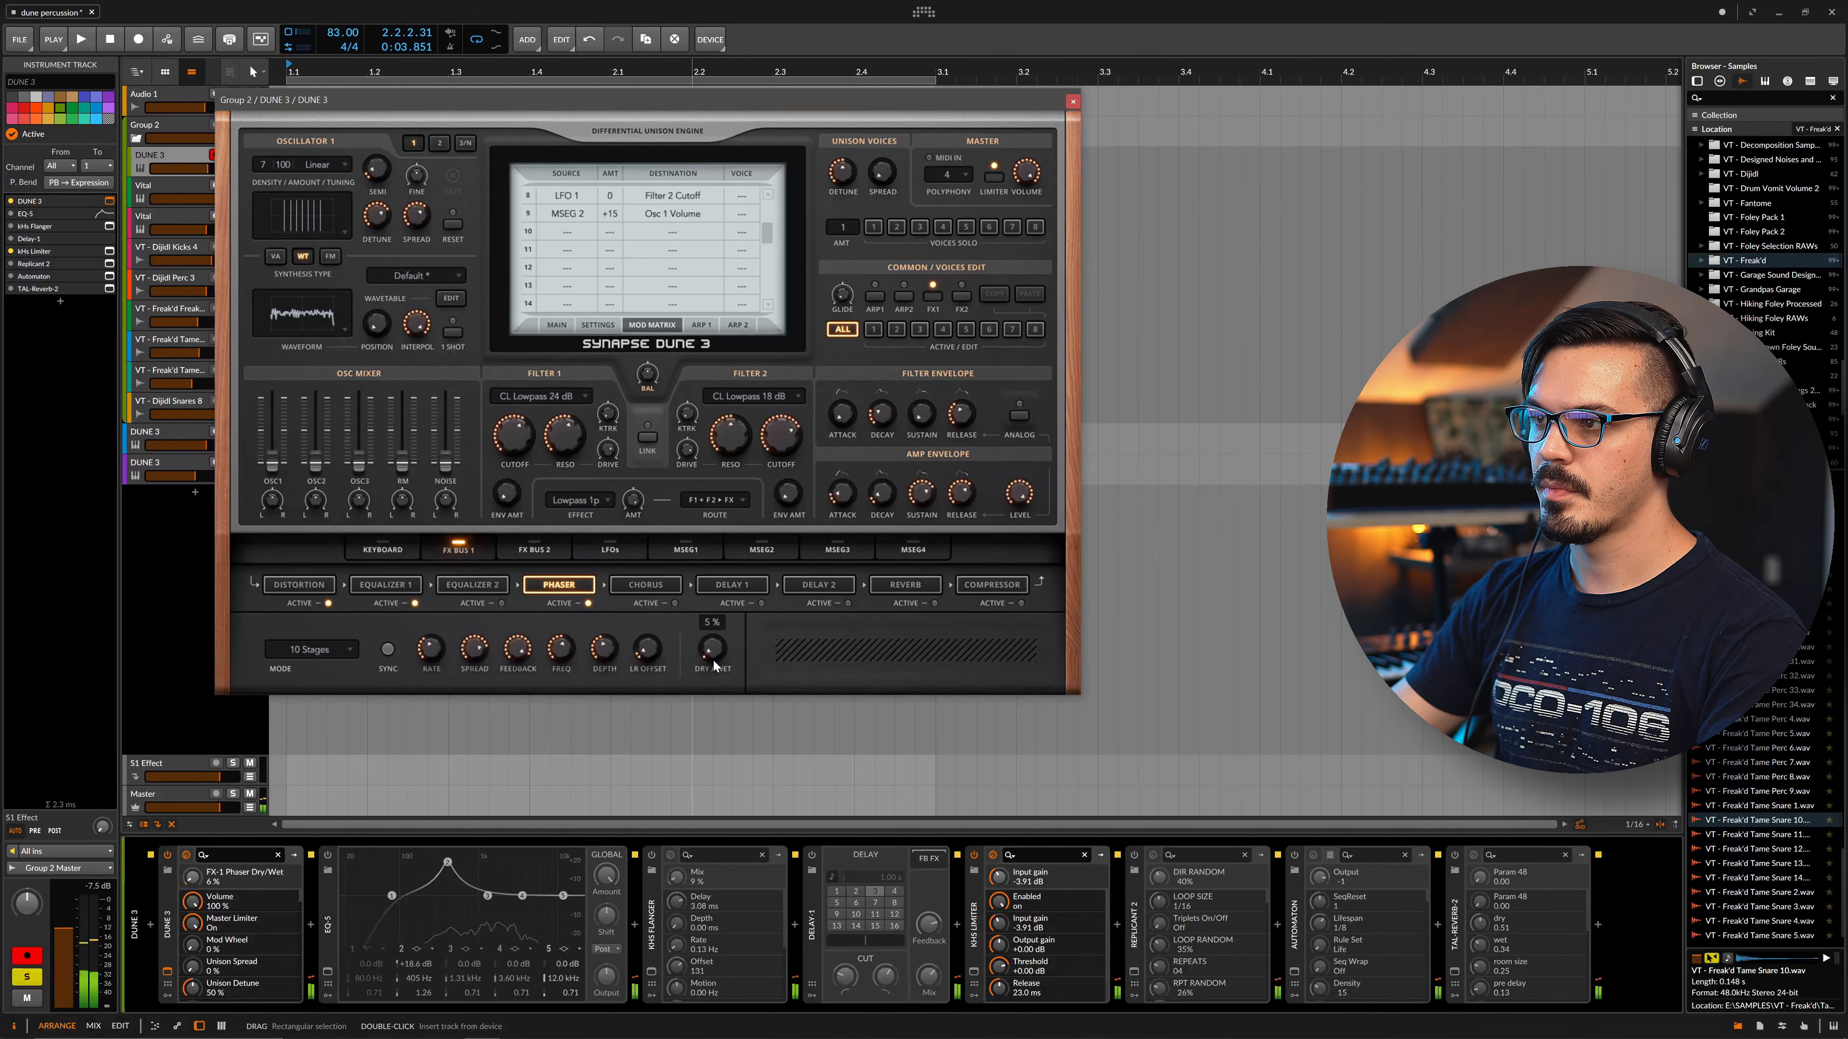
# Replace the phaser with the chorus on FX bus 1 and set the chorus dry/wet mix to 22%
pyautogui.click(645, 585)
pyautogui.click(674, 603)
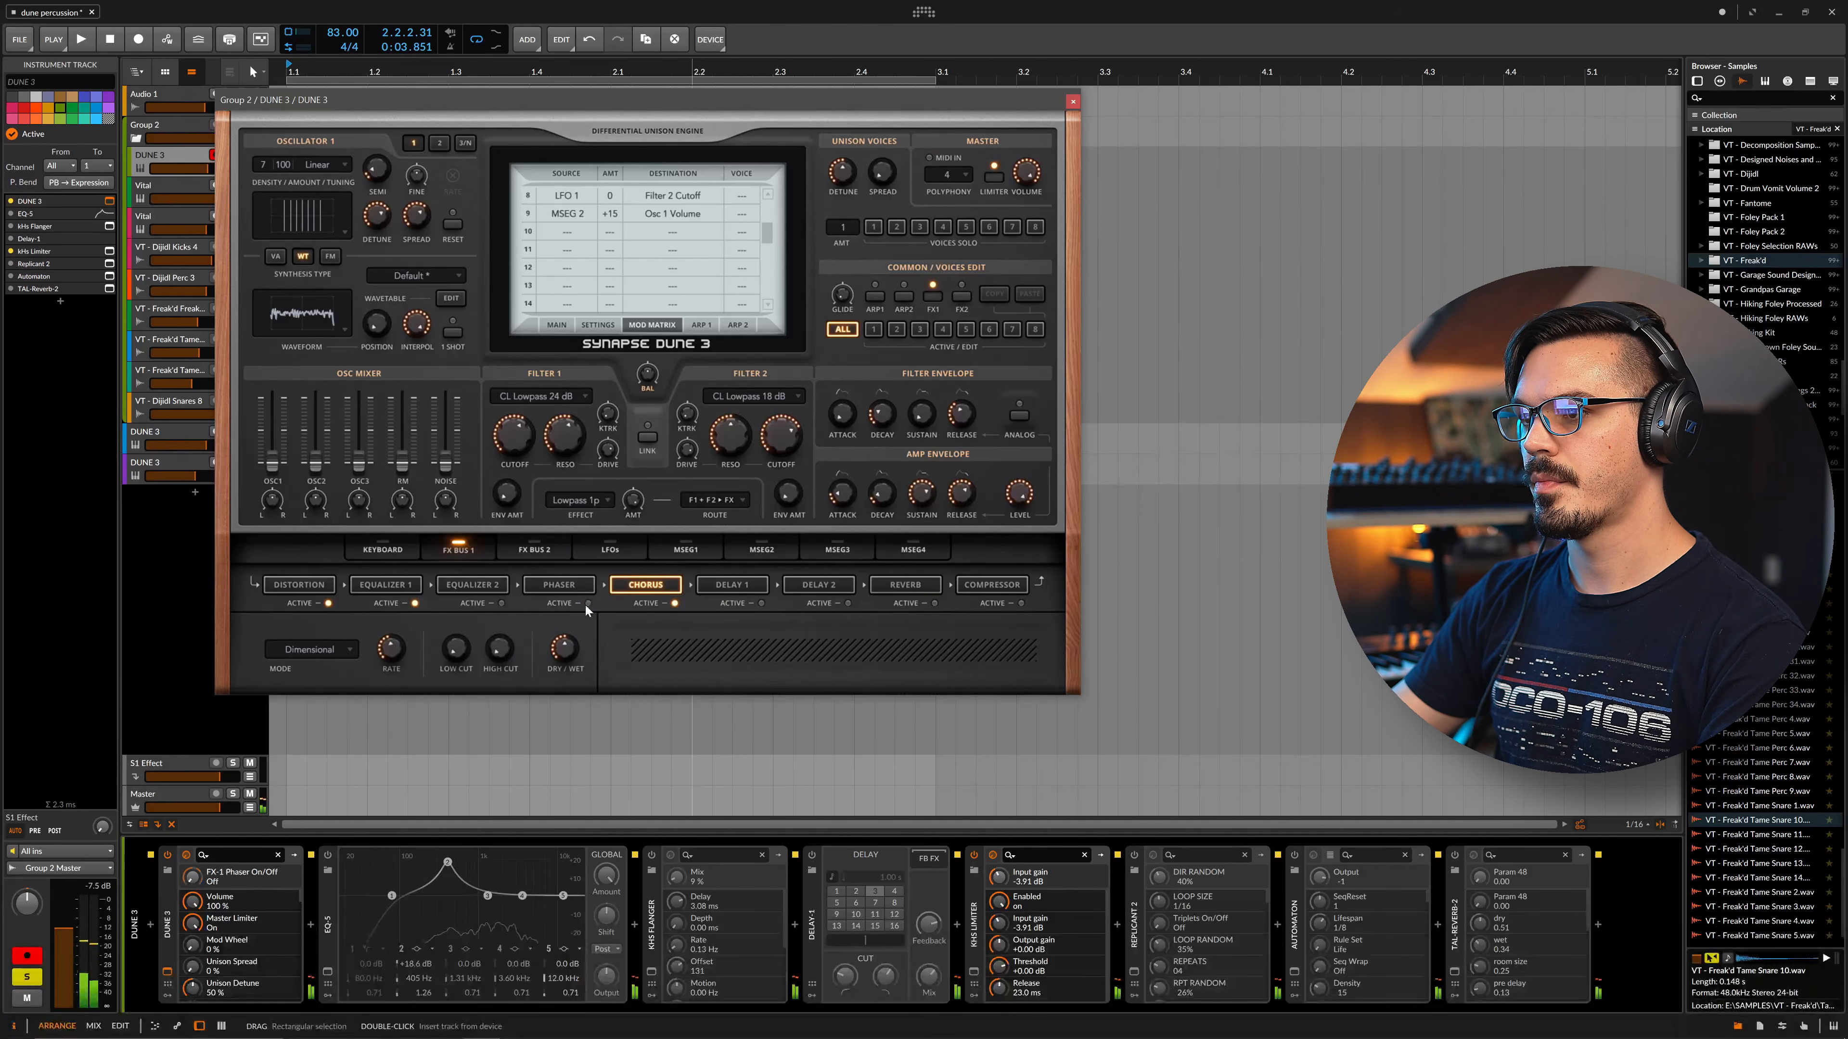
pyautogui.moveTo(564, 647); pyautogui.dragTo(574, 684)
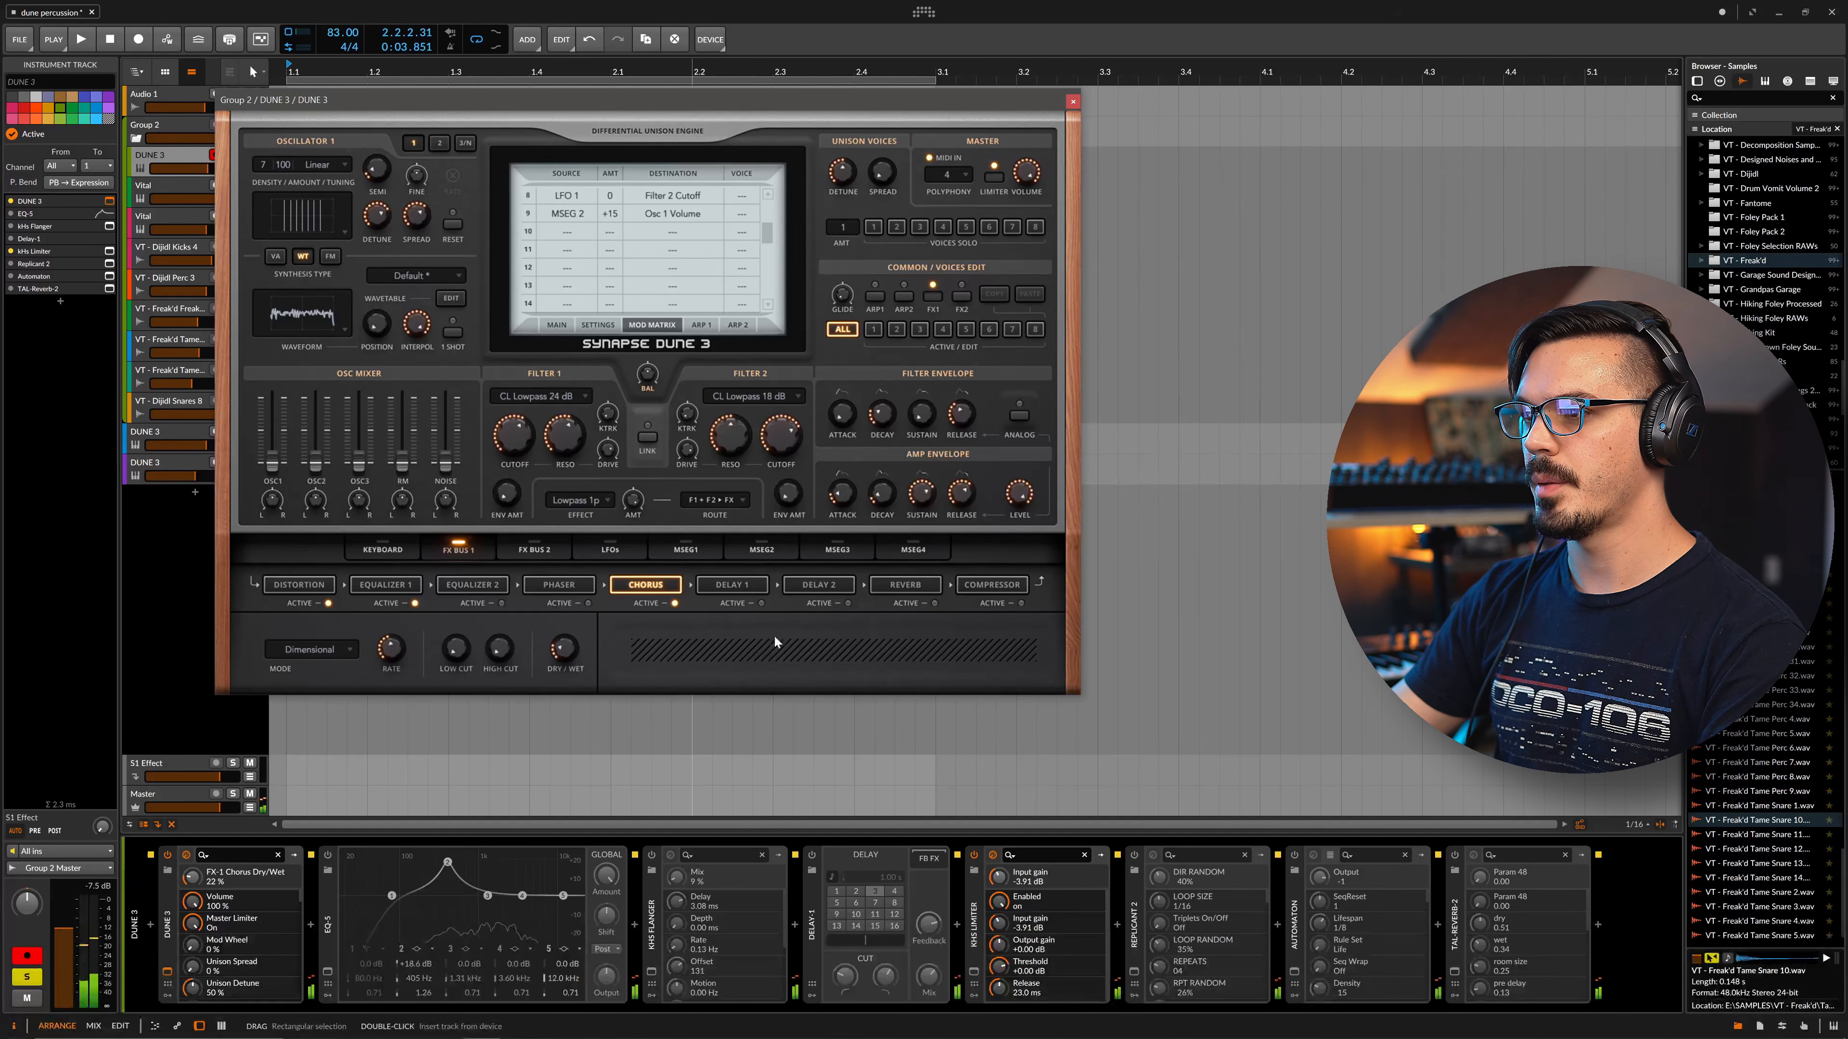
# Activate Delay 1 and Delay 2 on FX bus 1 and set Delay 1's dry/wet mix to 13%
pyautogui.click(743, 586)
pyautogui.click(761, 603)
pyautogui.click(845, 603)
pyautogui.click(818, 585)
pyautogui.click(731, 585)
pyautogui.click(818, 585)
pyautogui.click(729, 586)
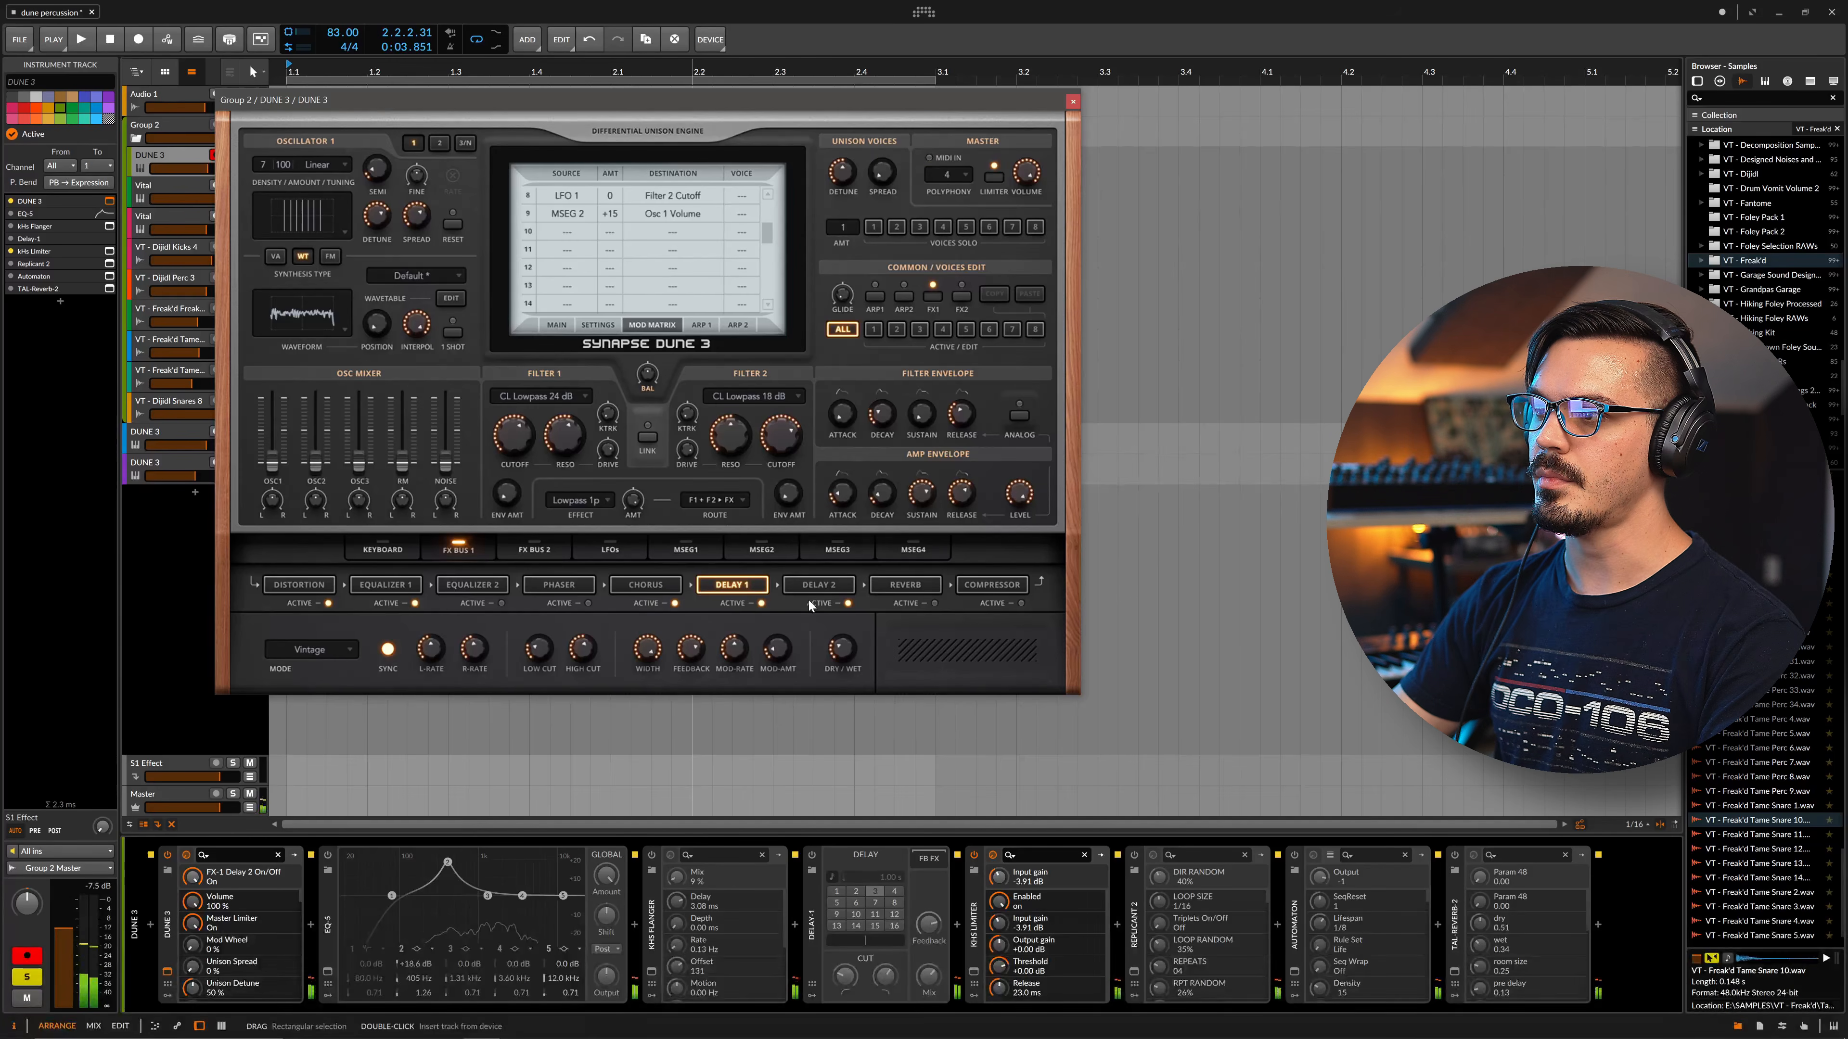
pyautogui.moveTo(842, 640); pyautogui.dragTo(840, 652)
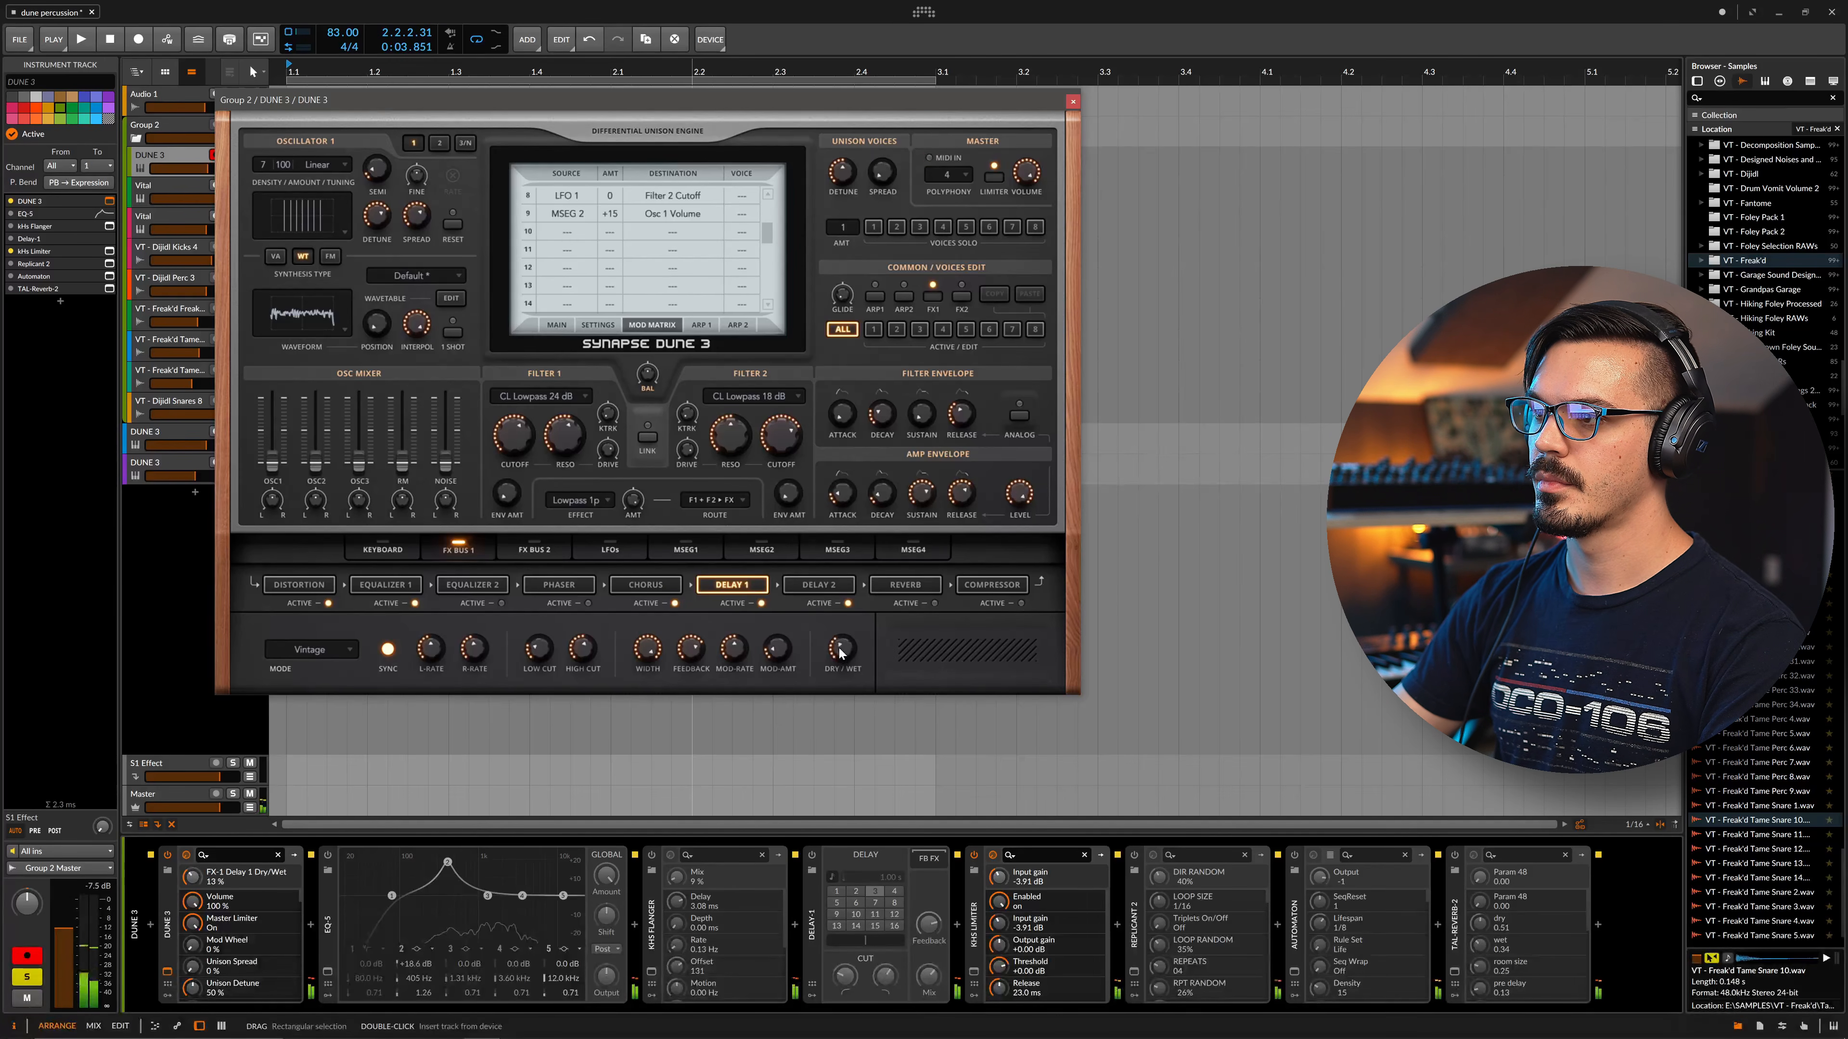
# Activate the reverb and compressor on FX bus 1, set the reverb dry/wet mix to 3%, and close DUNE 3
pyautogui.click(929, 587)
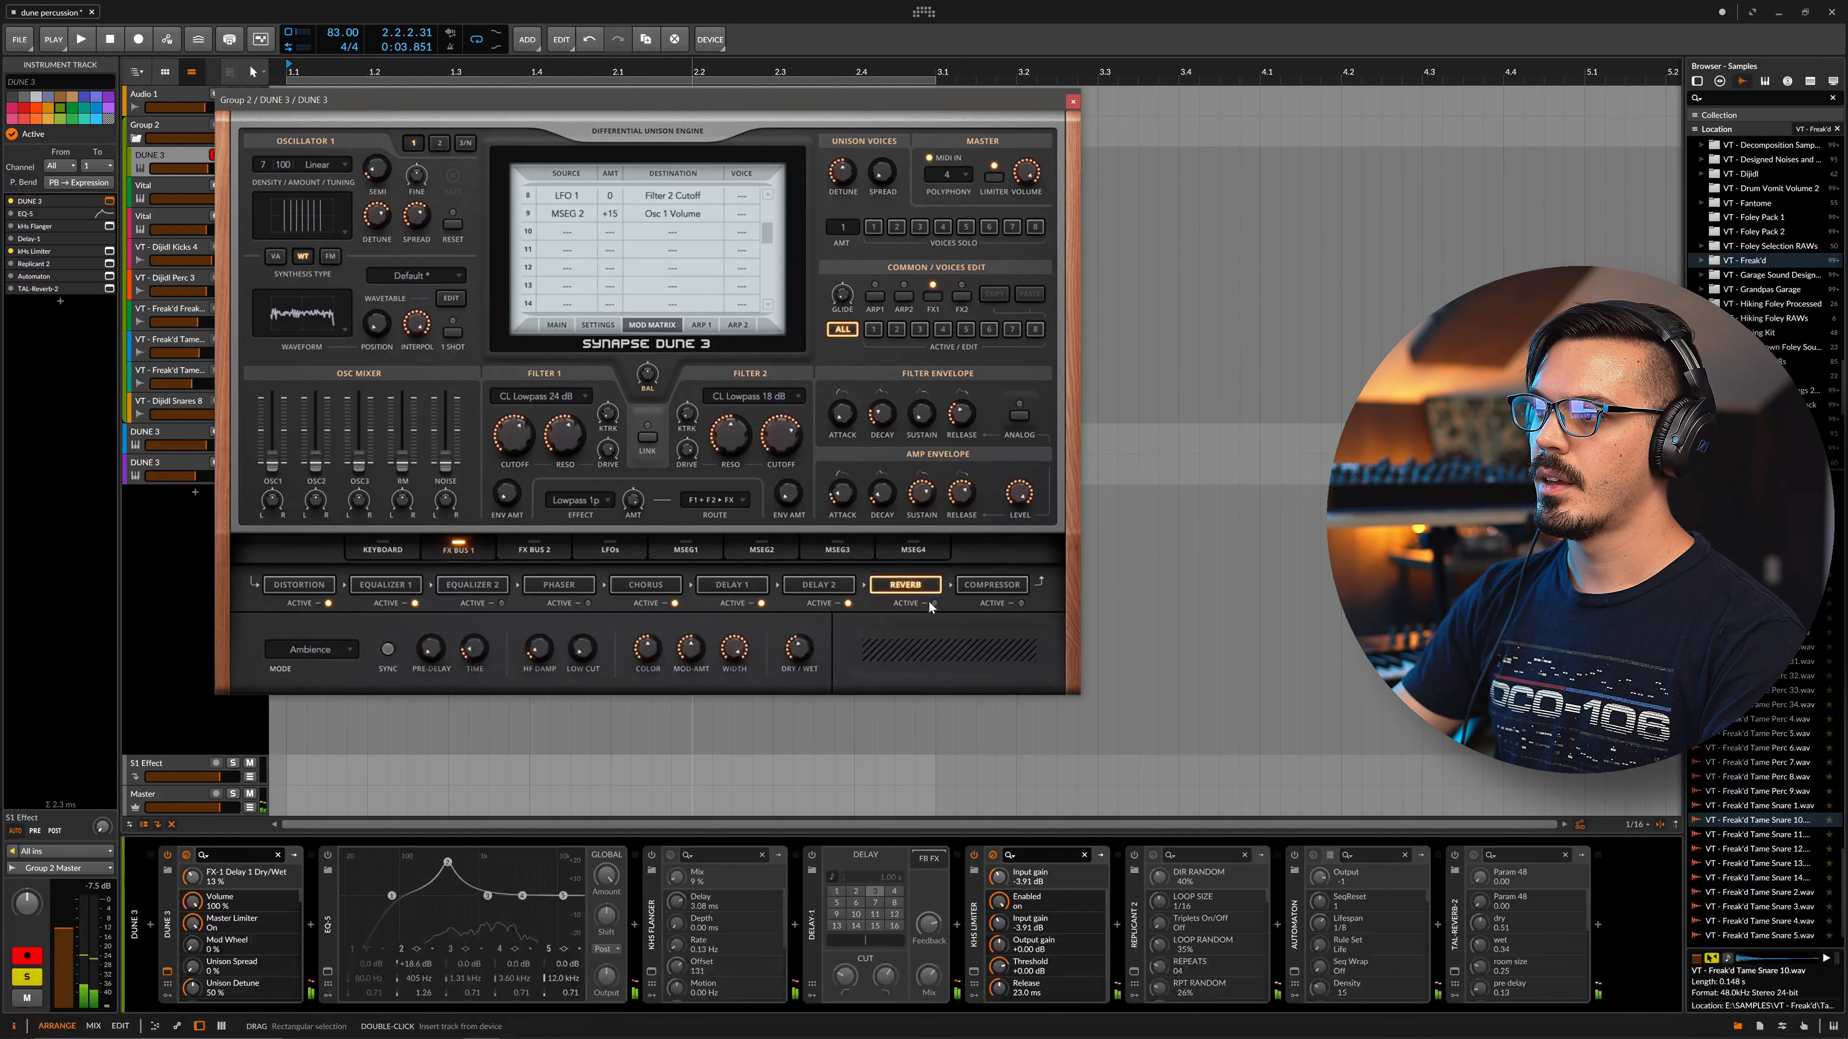
pyautogui.click(935, 603)
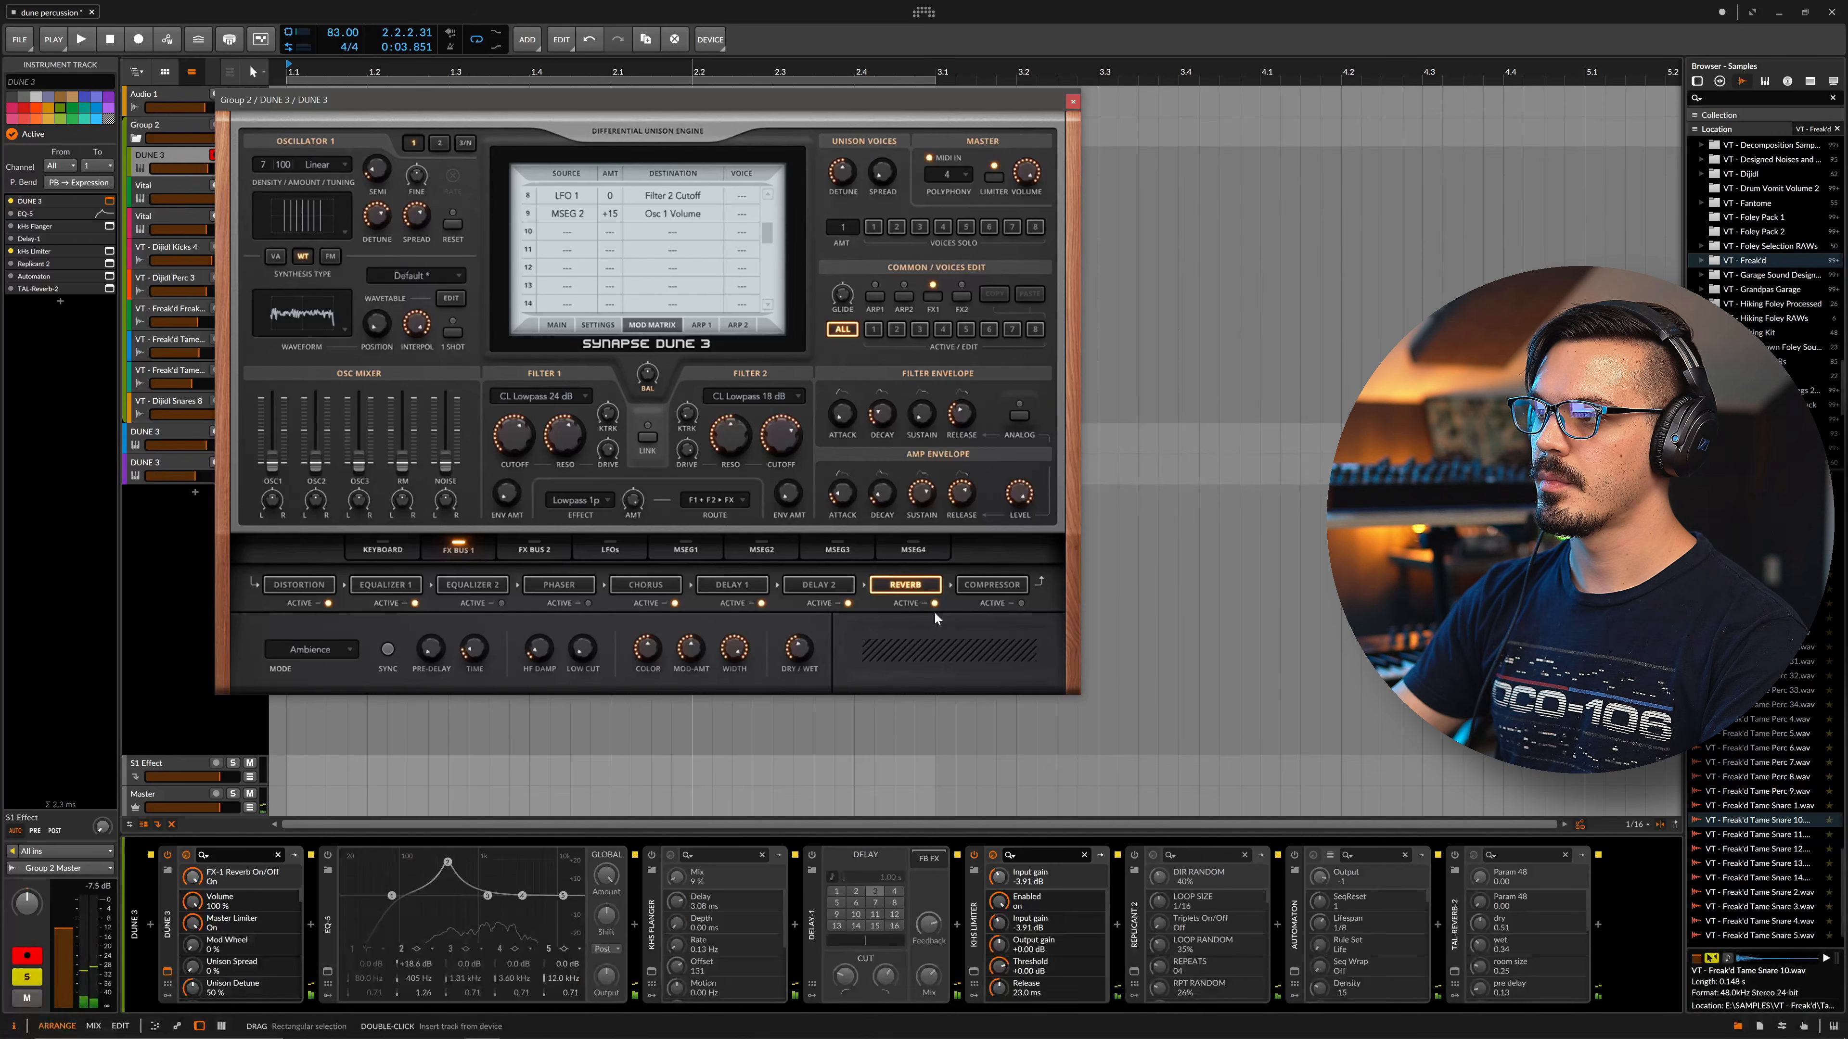
pyautogui.click(1022, 602)
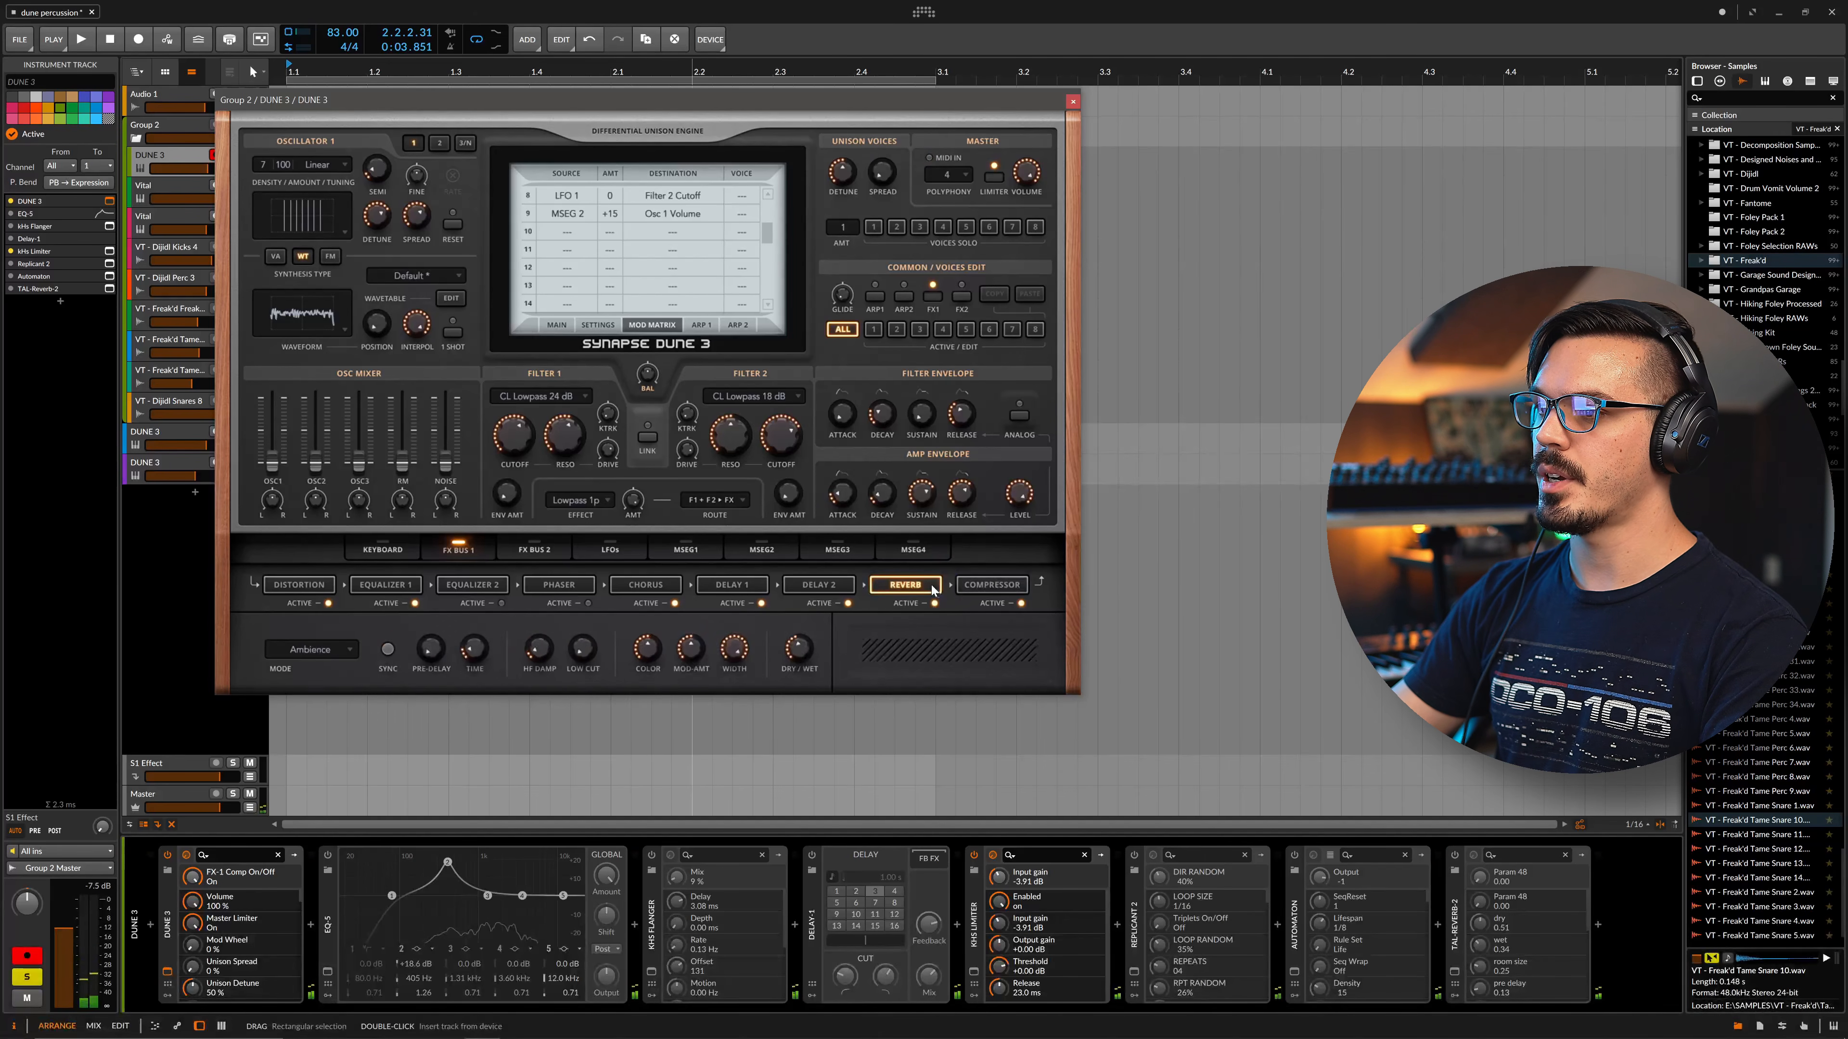
pyautogui.moveTo(802, 649); pyautogui.dragTo(810, 690)
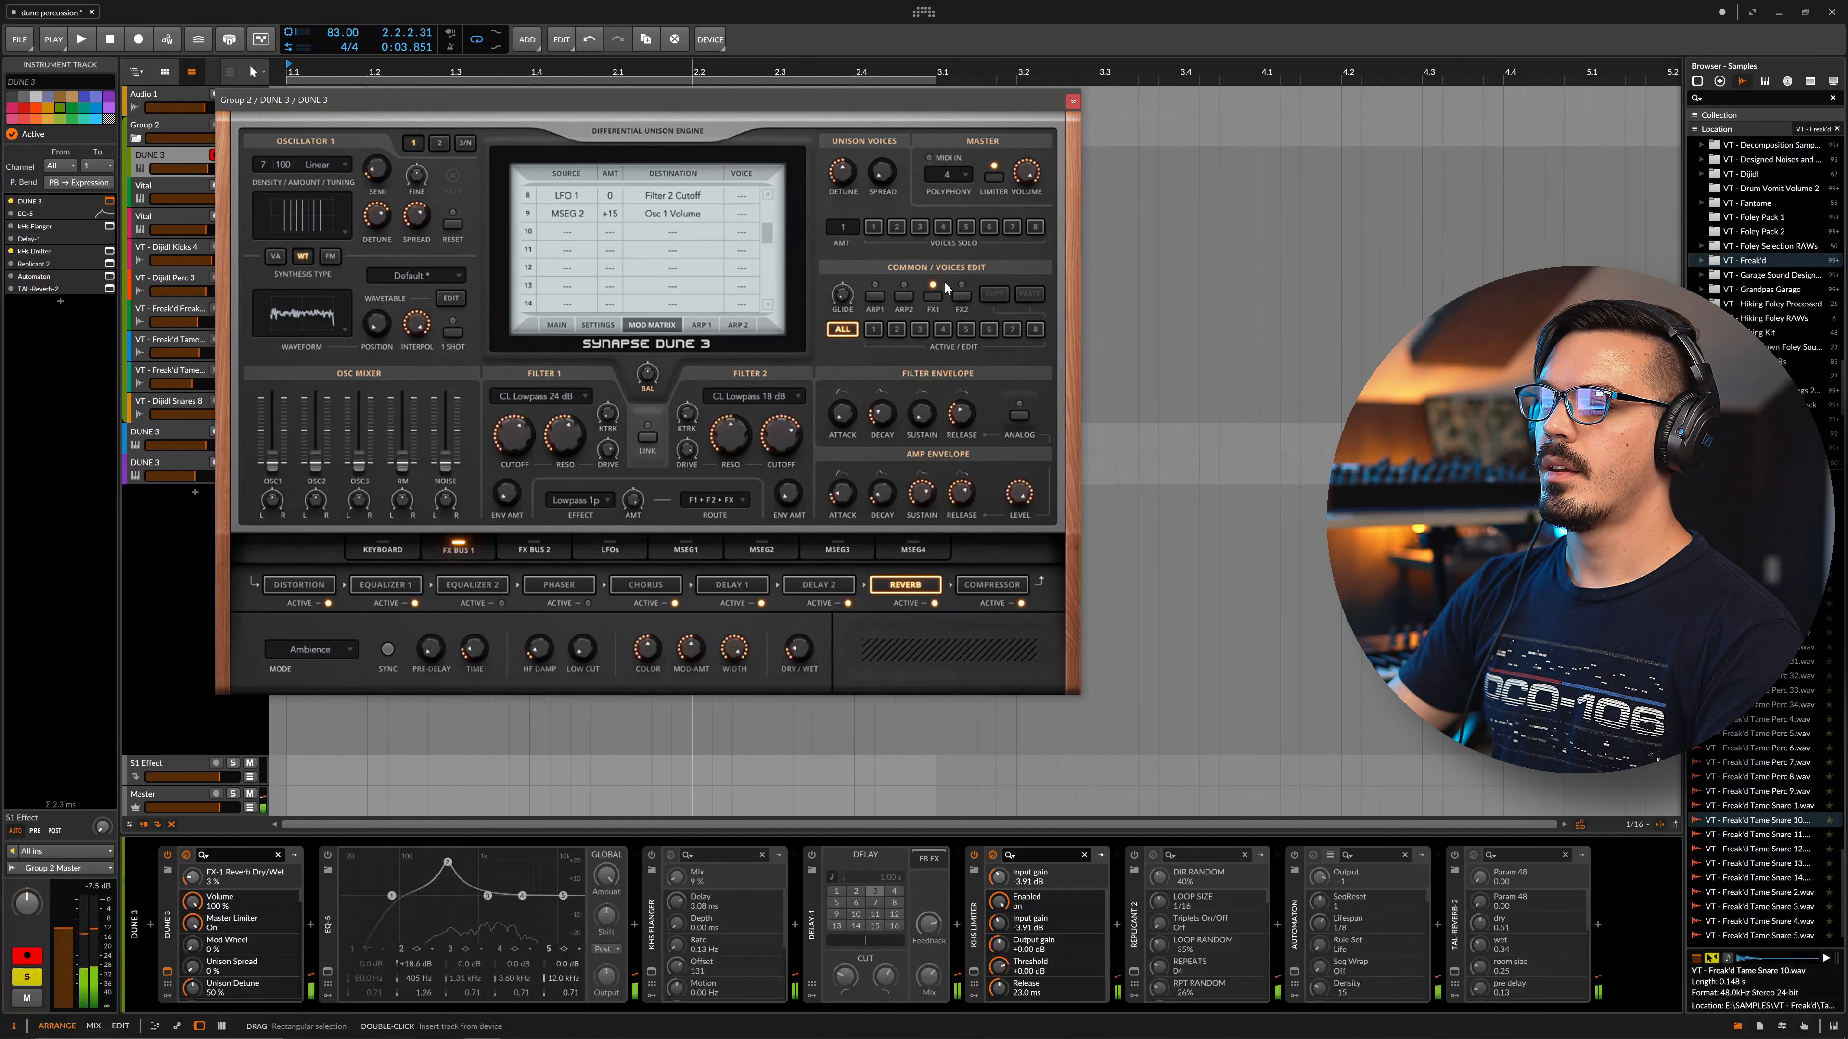
pyautogui.click(1073, 102)
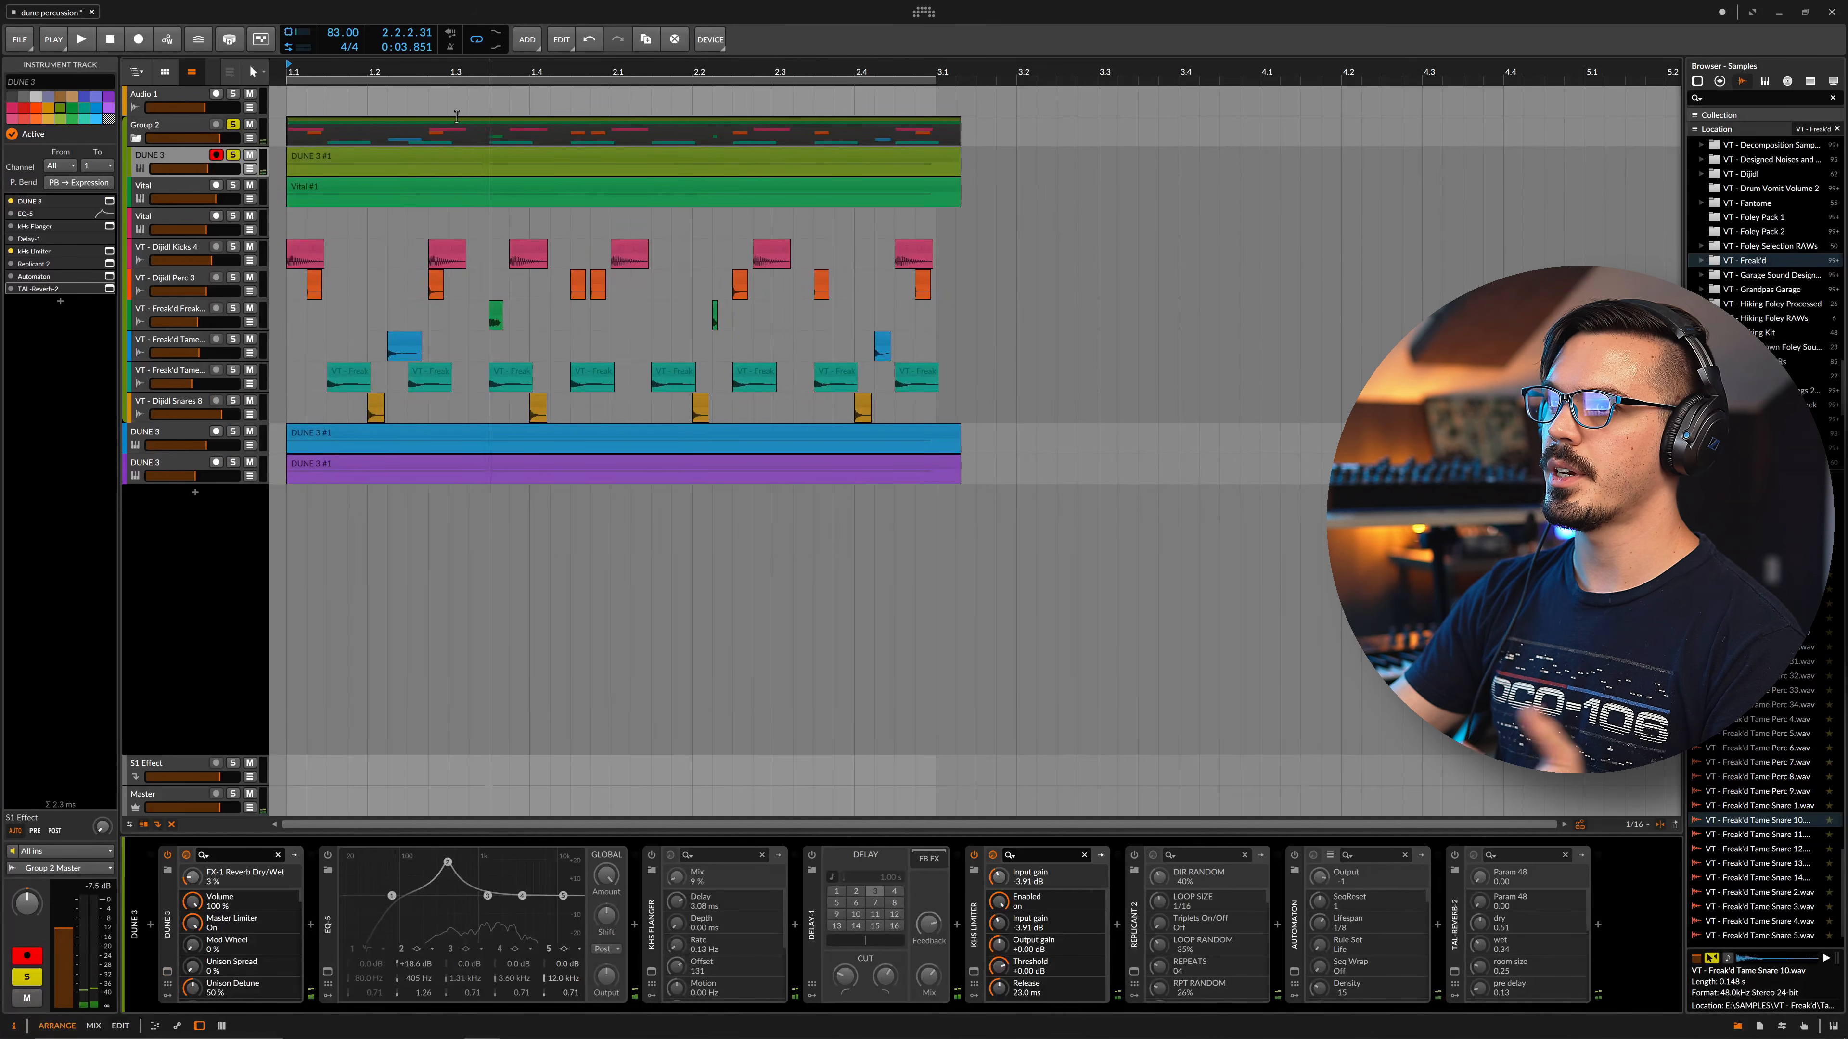
# Play the arrangement from the start, lower the selected DUNE 3 track's volume slightly, and stop playback
pyautogui.click(294, 68)
pyautogui.press('space')
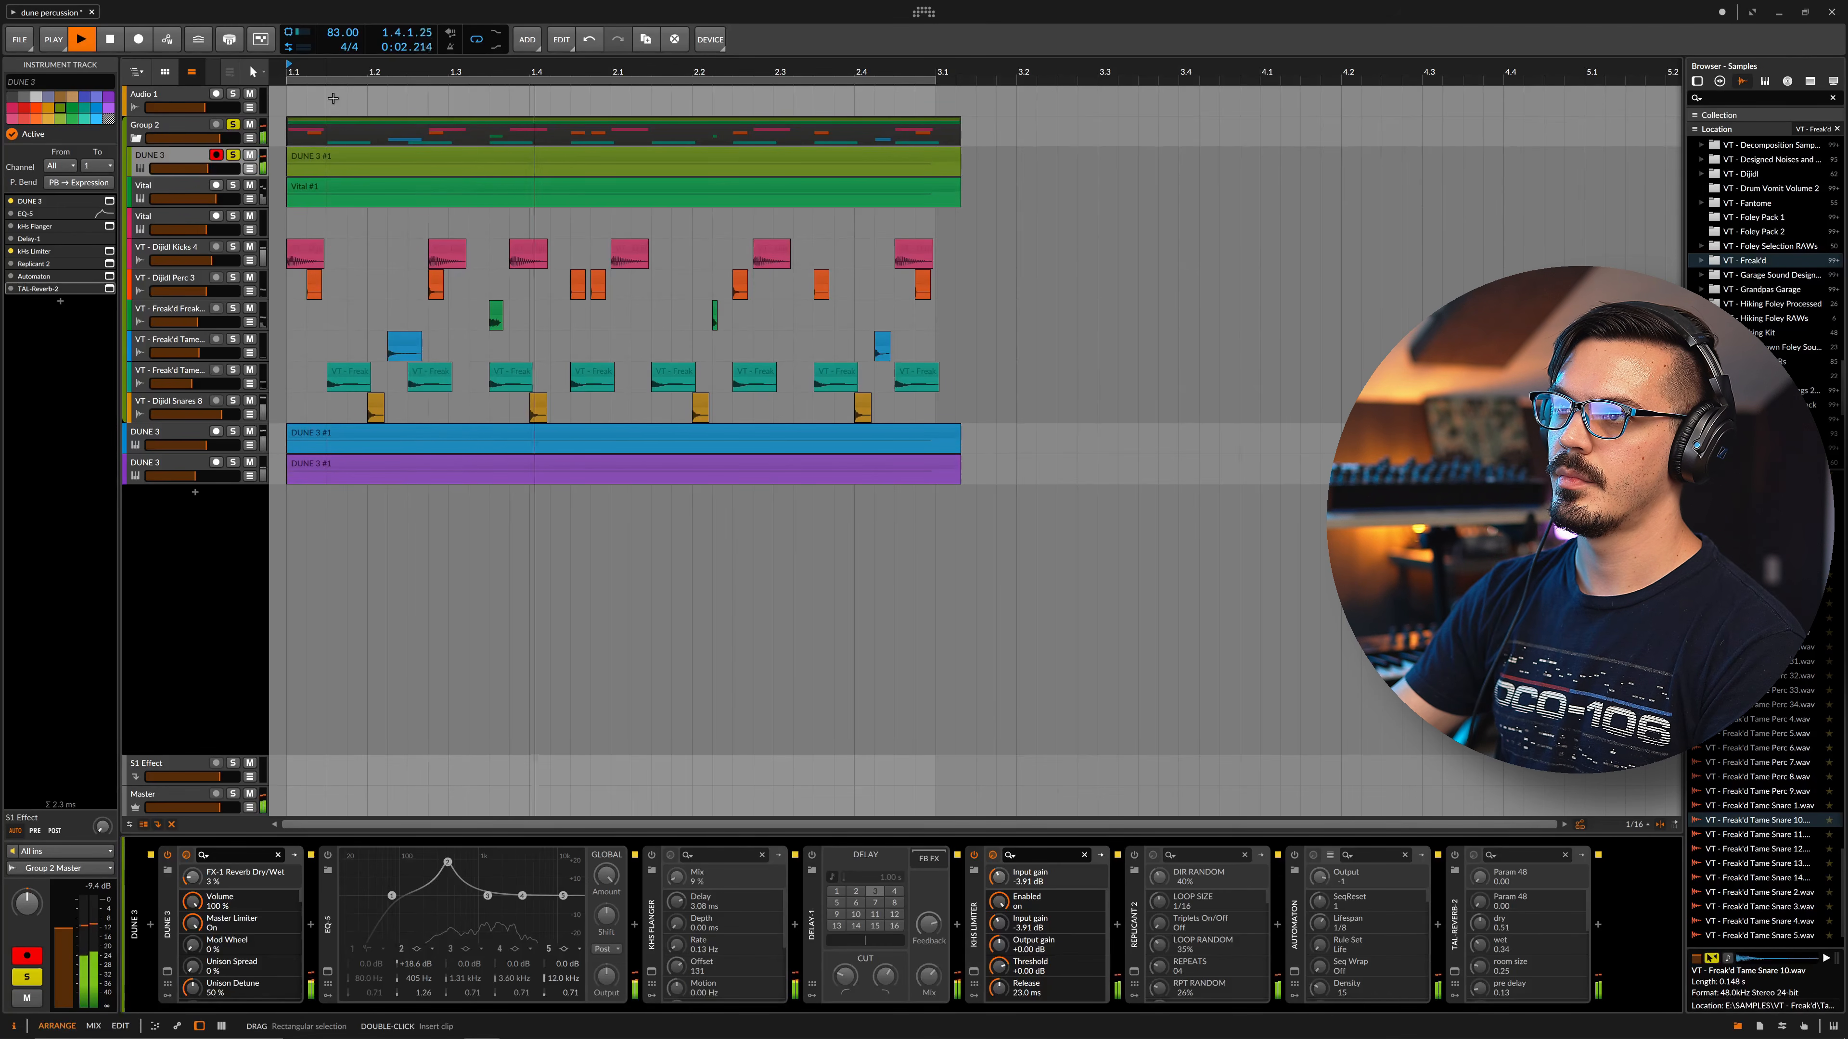
pyautogui.moveTo(218, 168); pyautogui.dragTo(201, 168)
pyautogui.press('space')
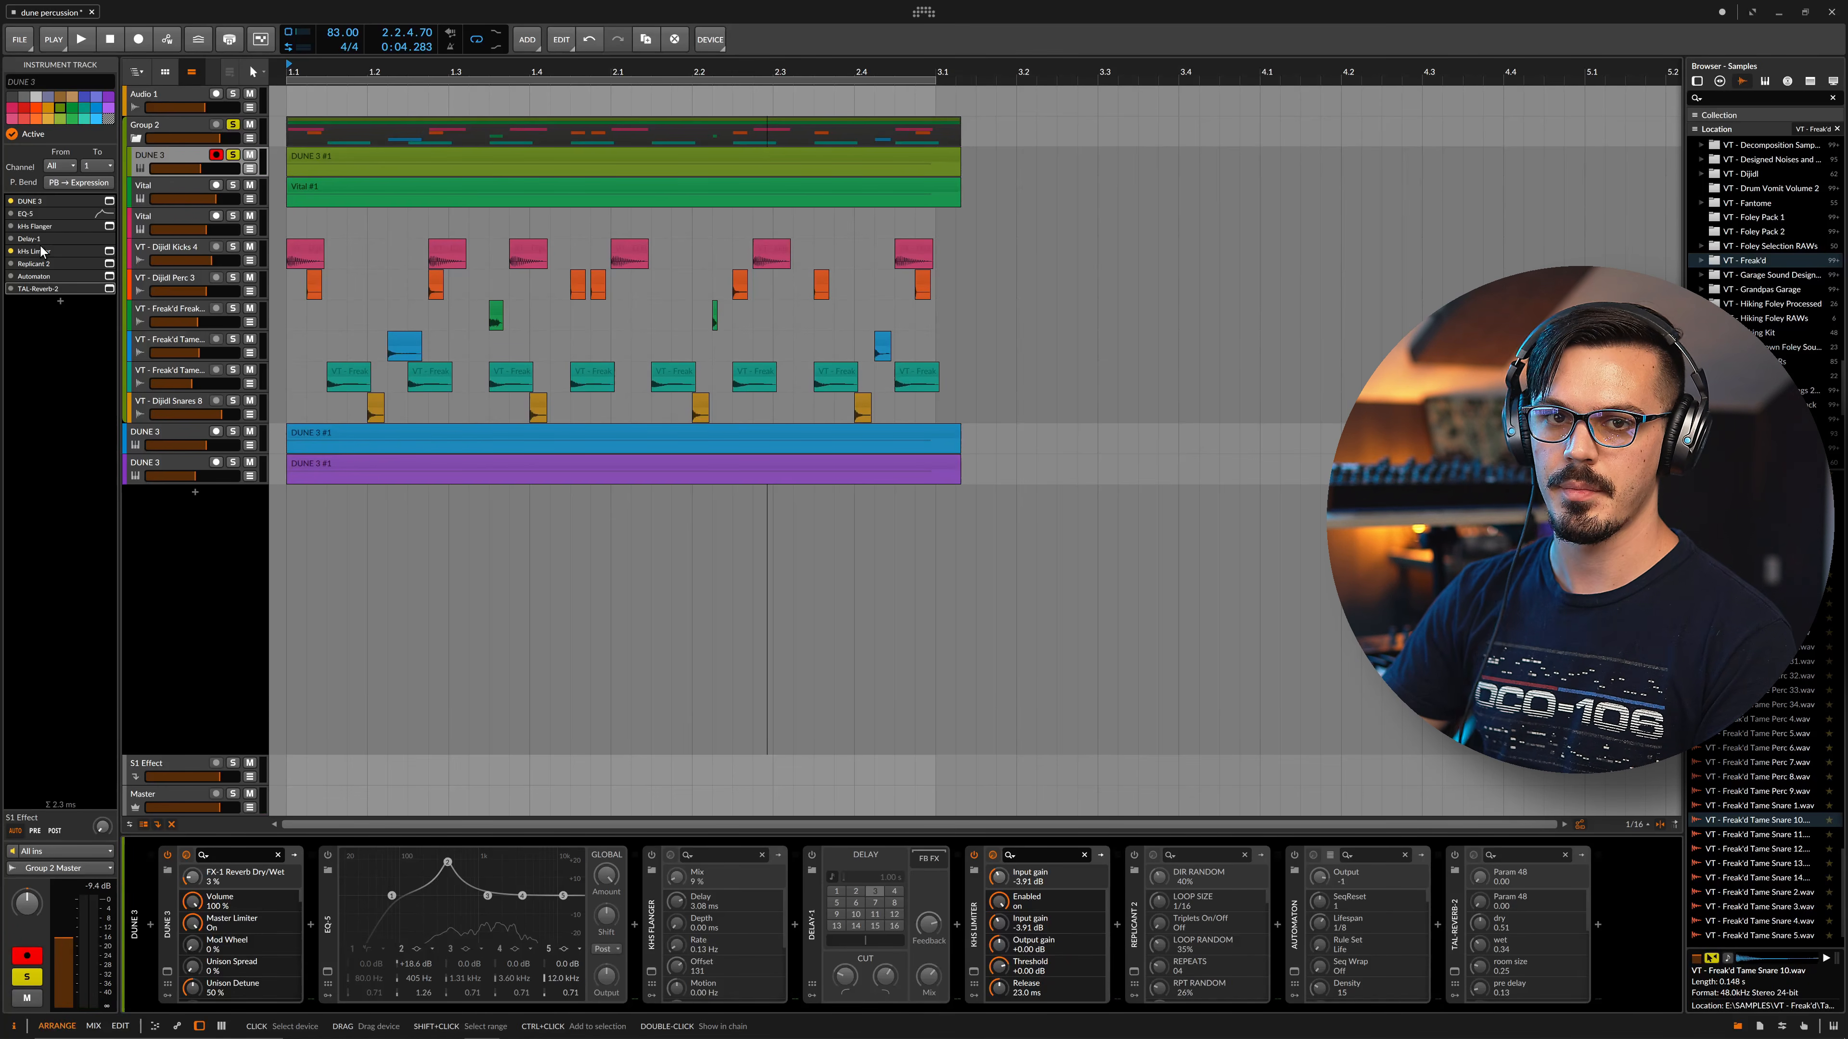
# Enable the EQ-5 device and move its band 2 boost to 192 Hz at +14.2 dB
pyautogui.click(328, 858)
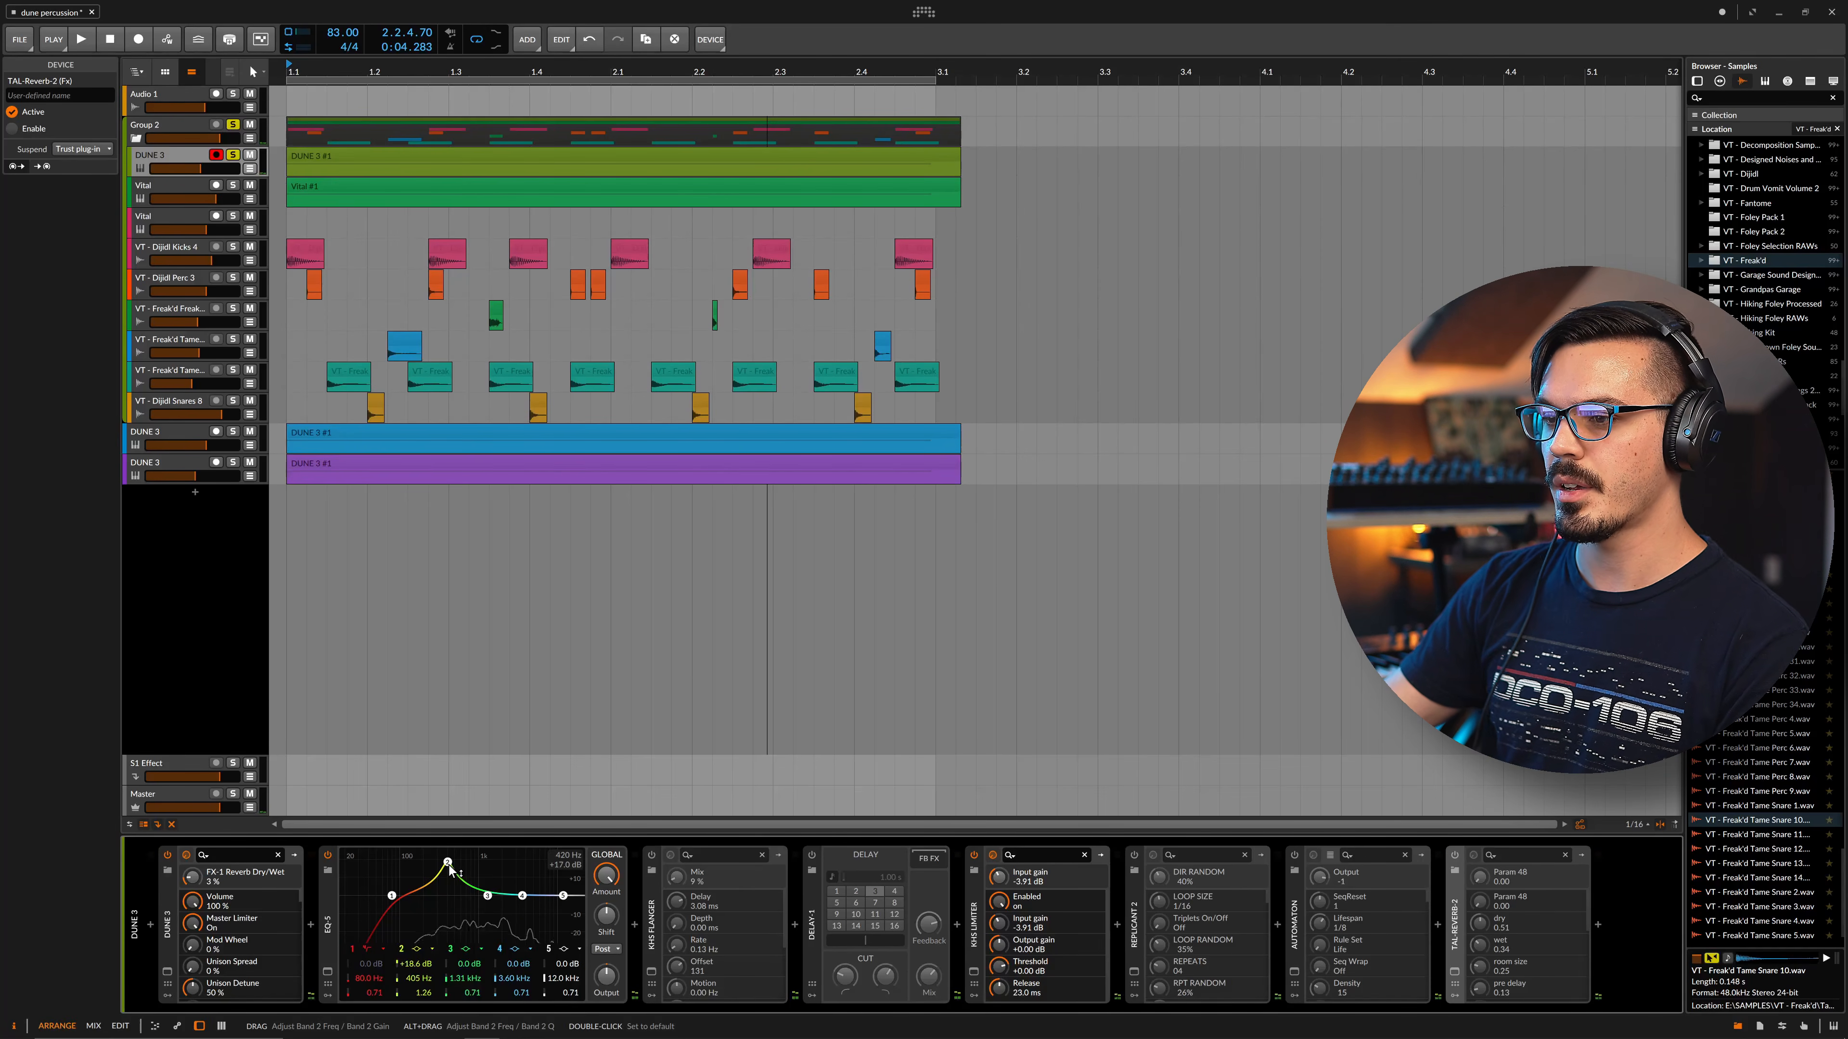
pyautogui.moveTo(449, 866)
pyautogui.mouseDown()
pyautogui.moveTo(495, 879)
pyautogui.moveTo(423, 876)
pyautogui.mouseUp()
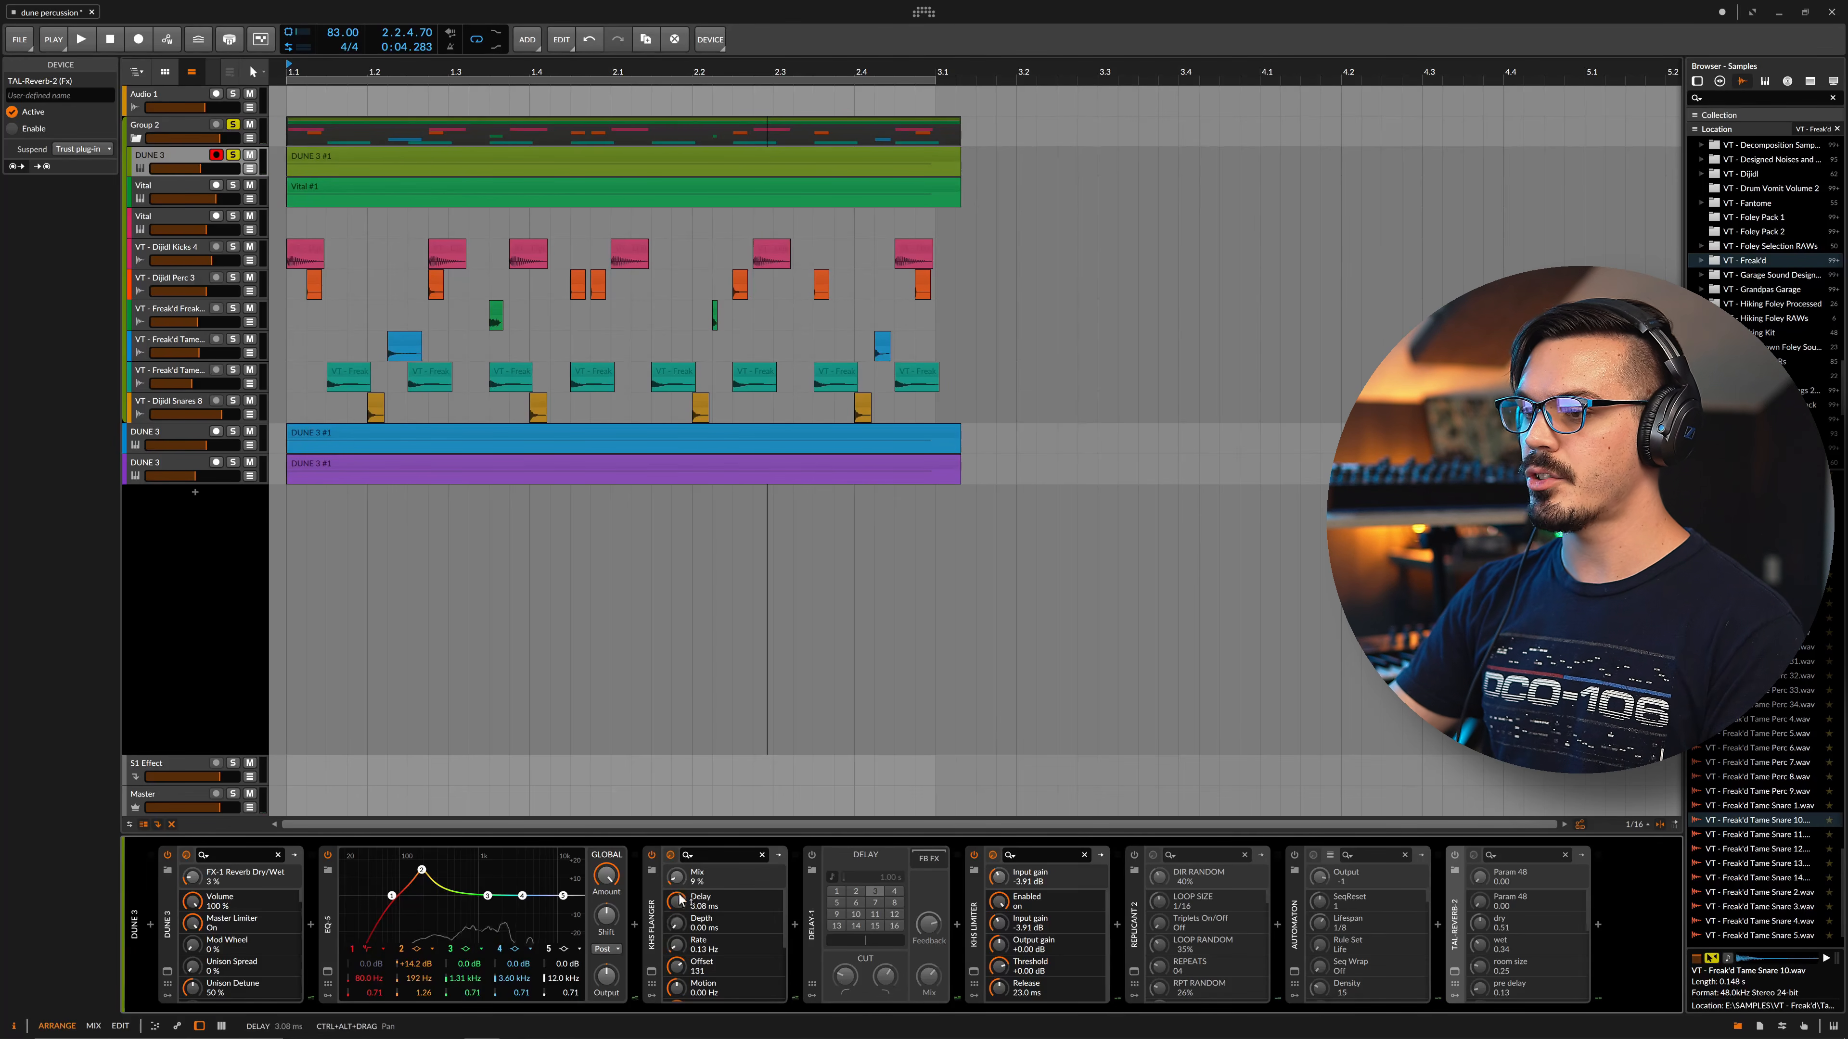
# Open the kHs Flanger, reduce its mix to 3%, and enable the Delay-1 device
pyautogui.click(652, 971)
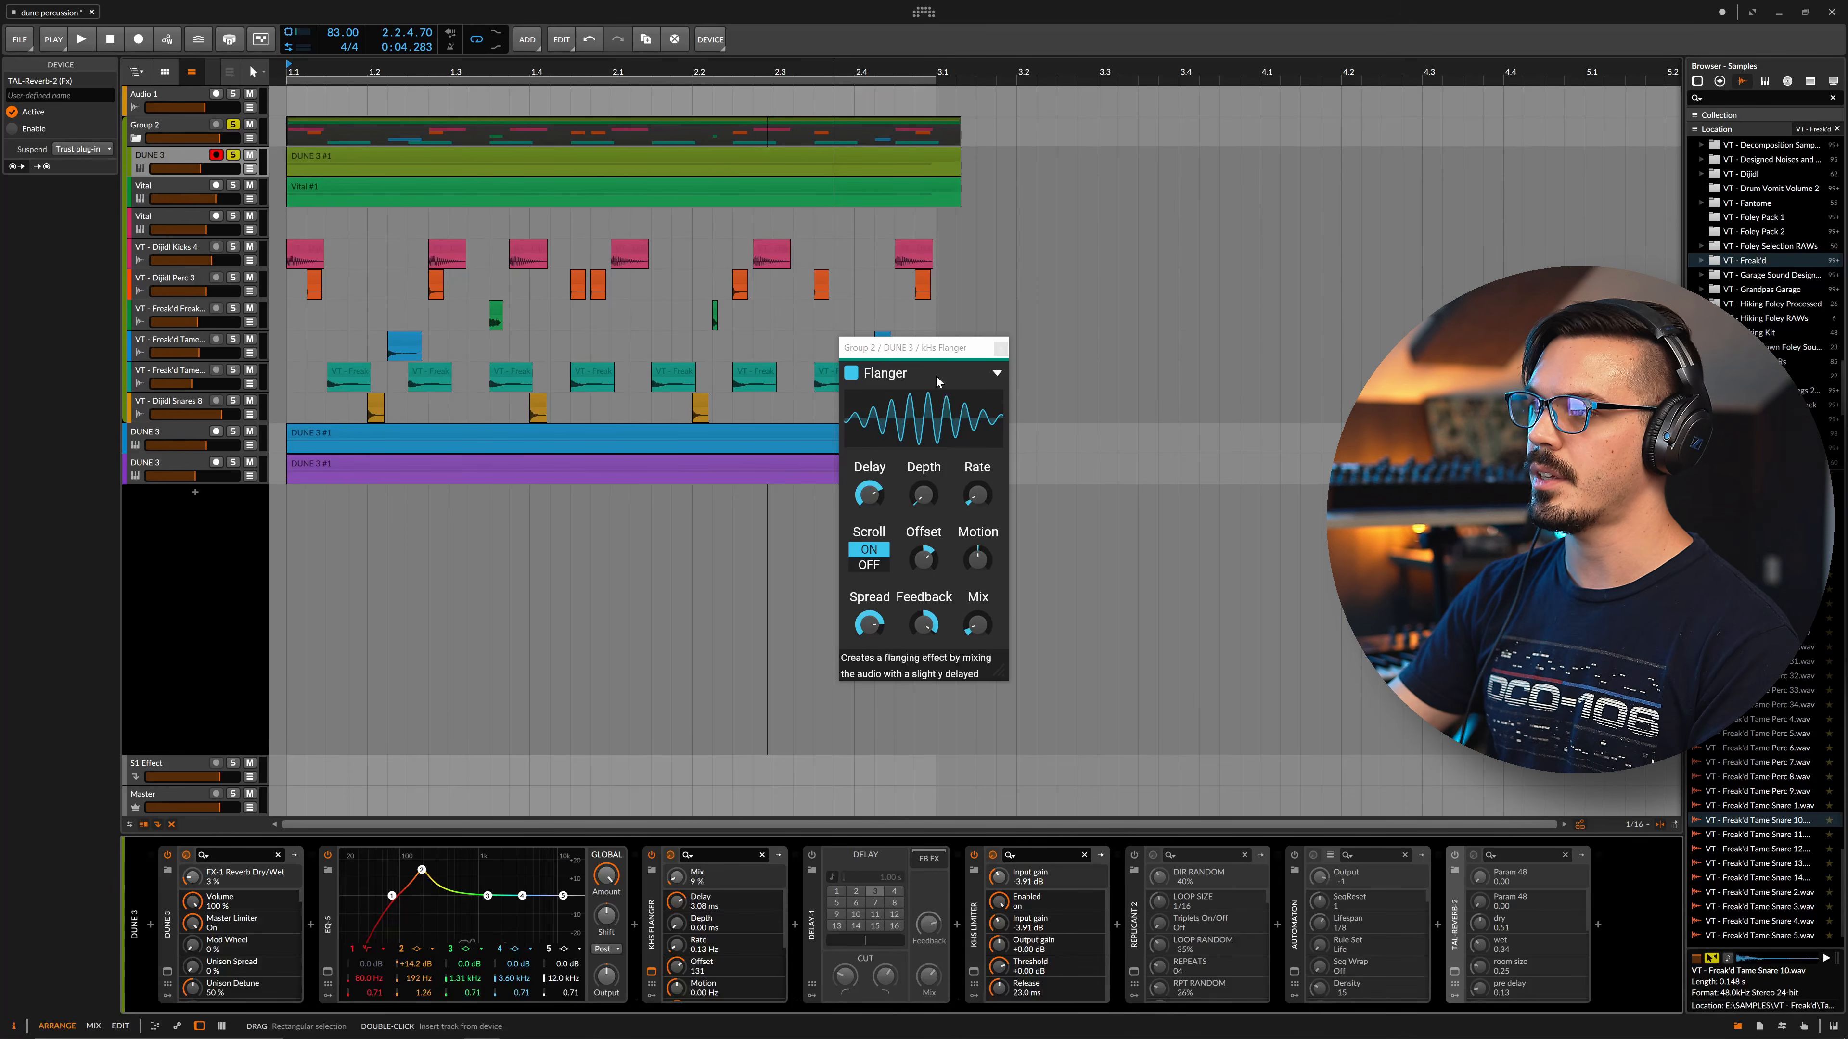
pyautogui.click(928, 627)
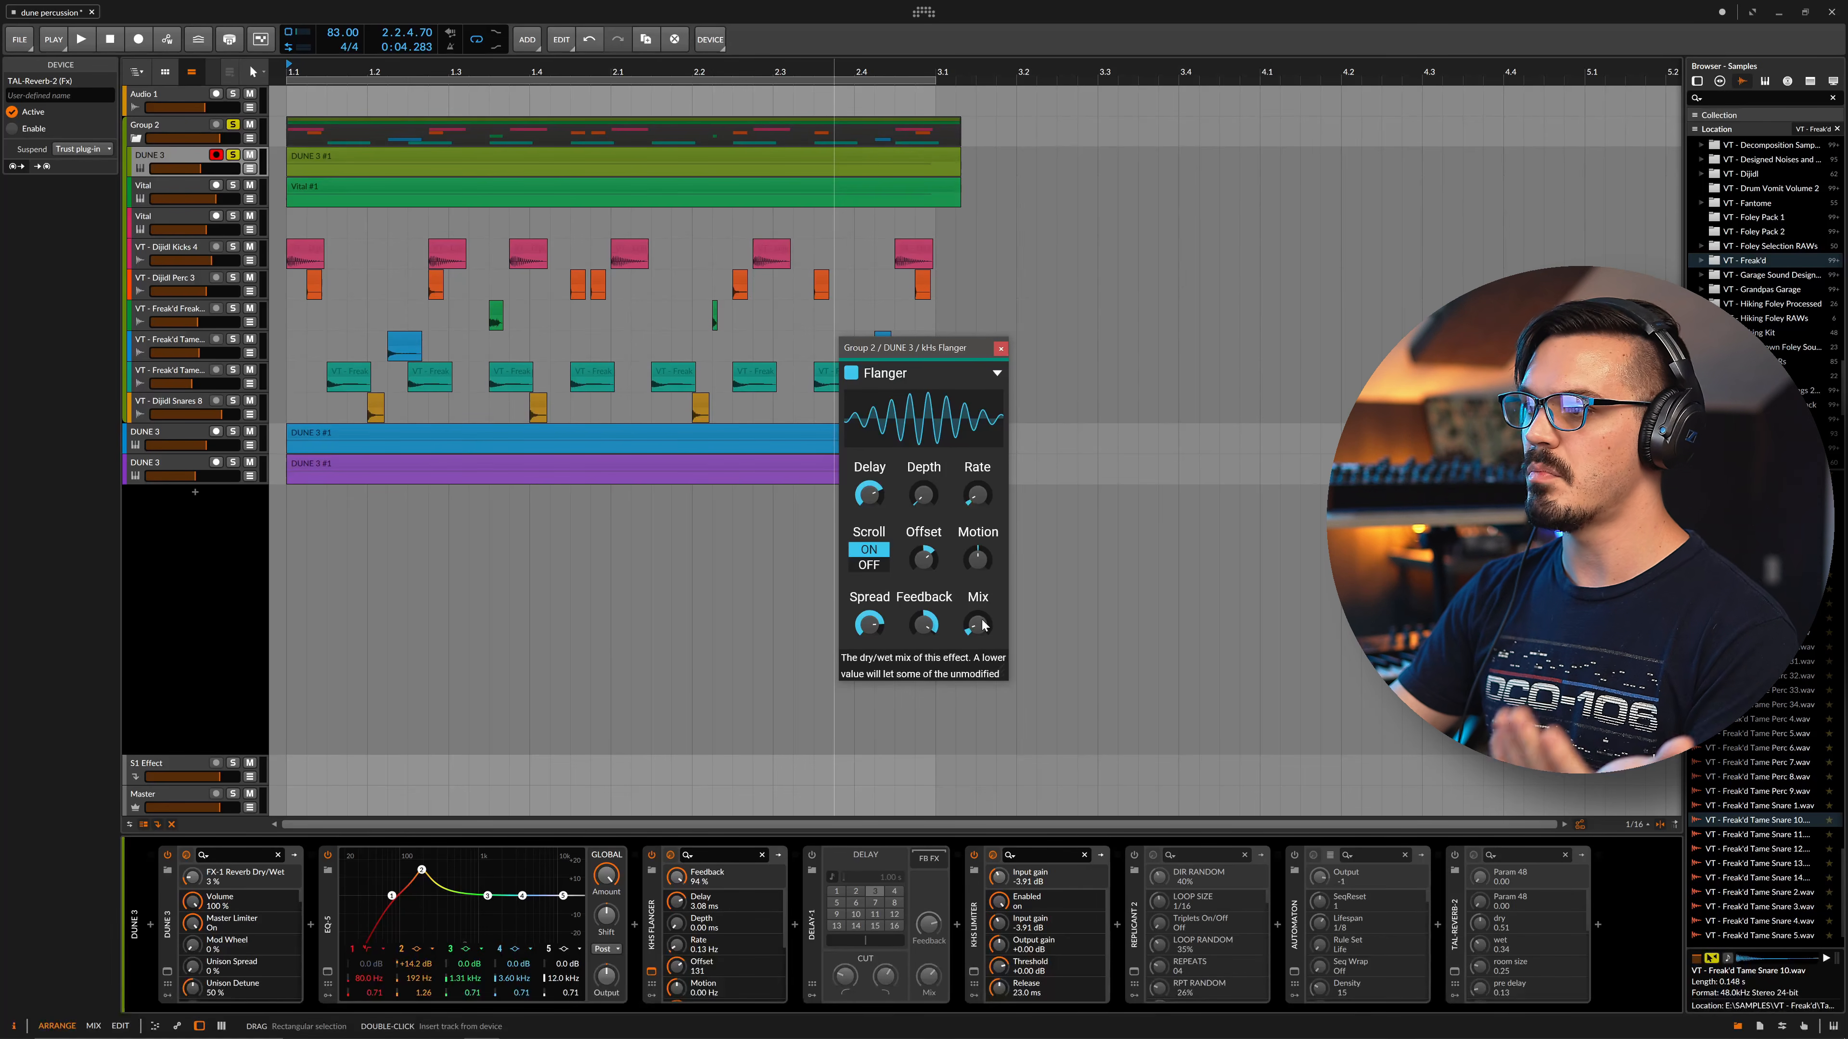
pyautogui.moveTo(982, 625); pyautogui.dragTo(982, 674)
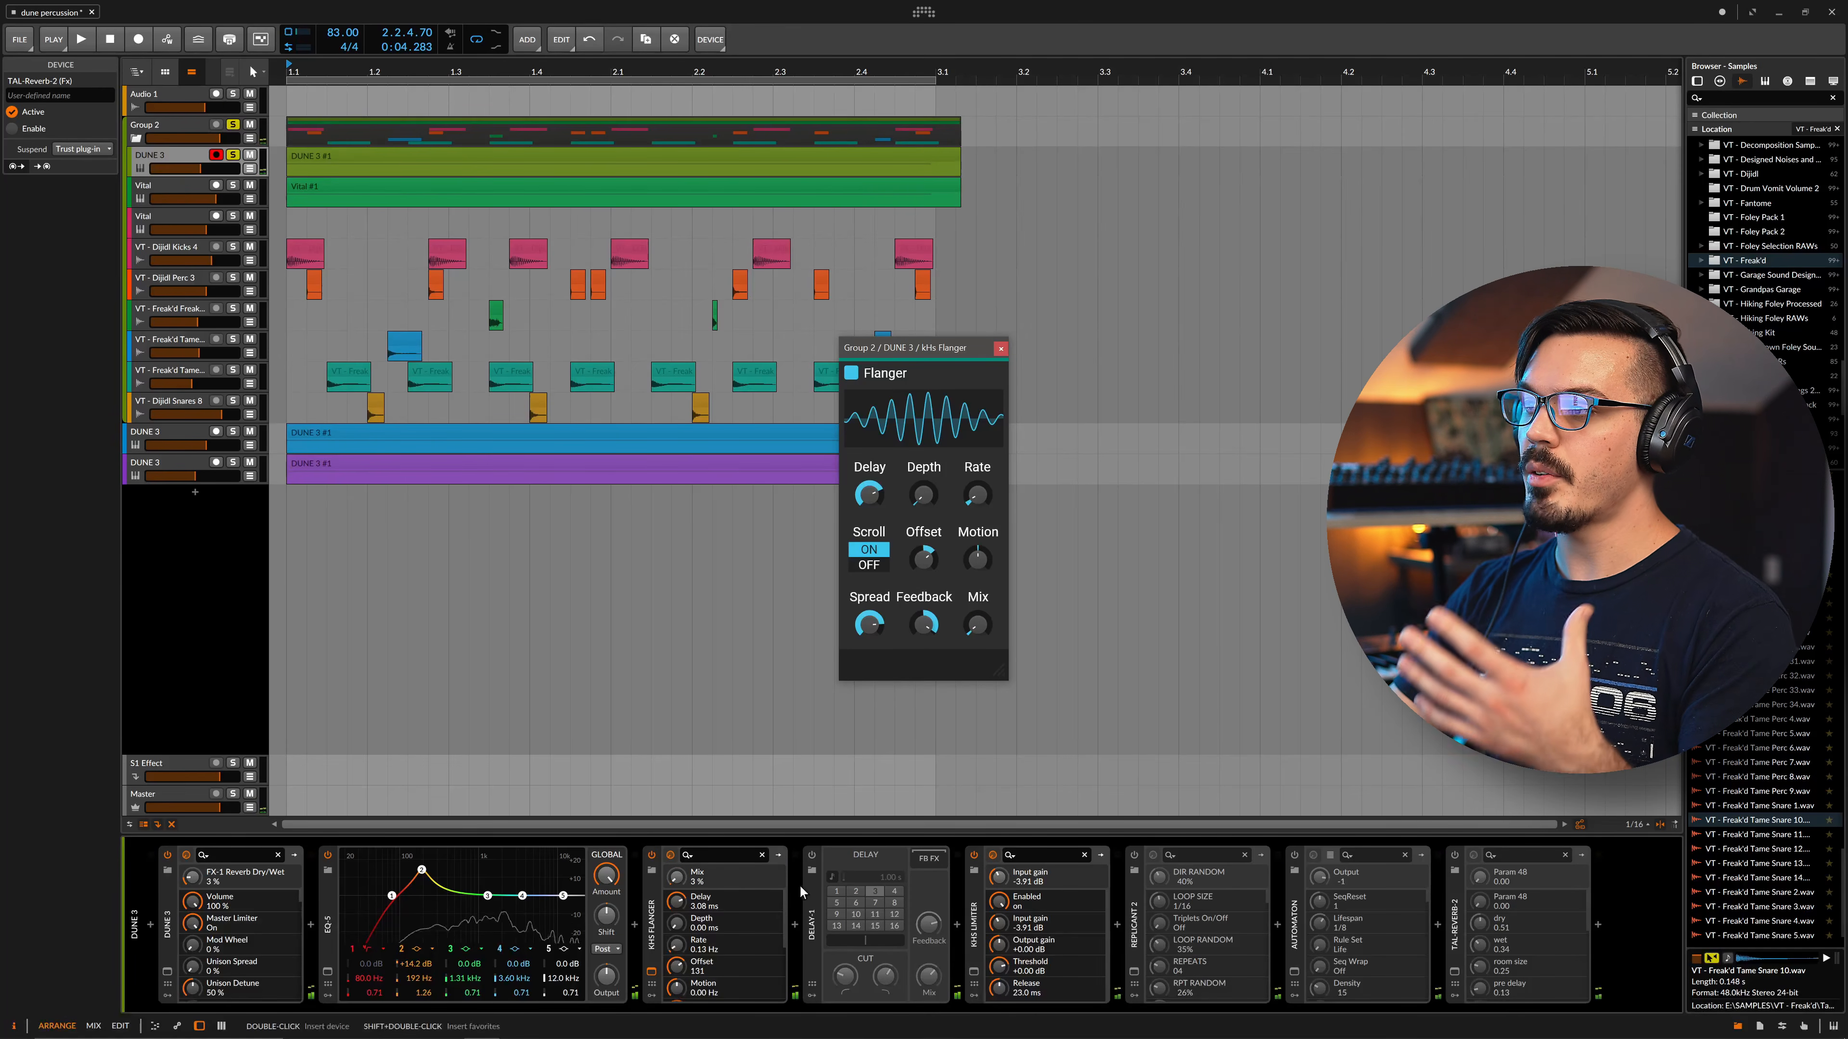
pyautogui.click(813, 856)
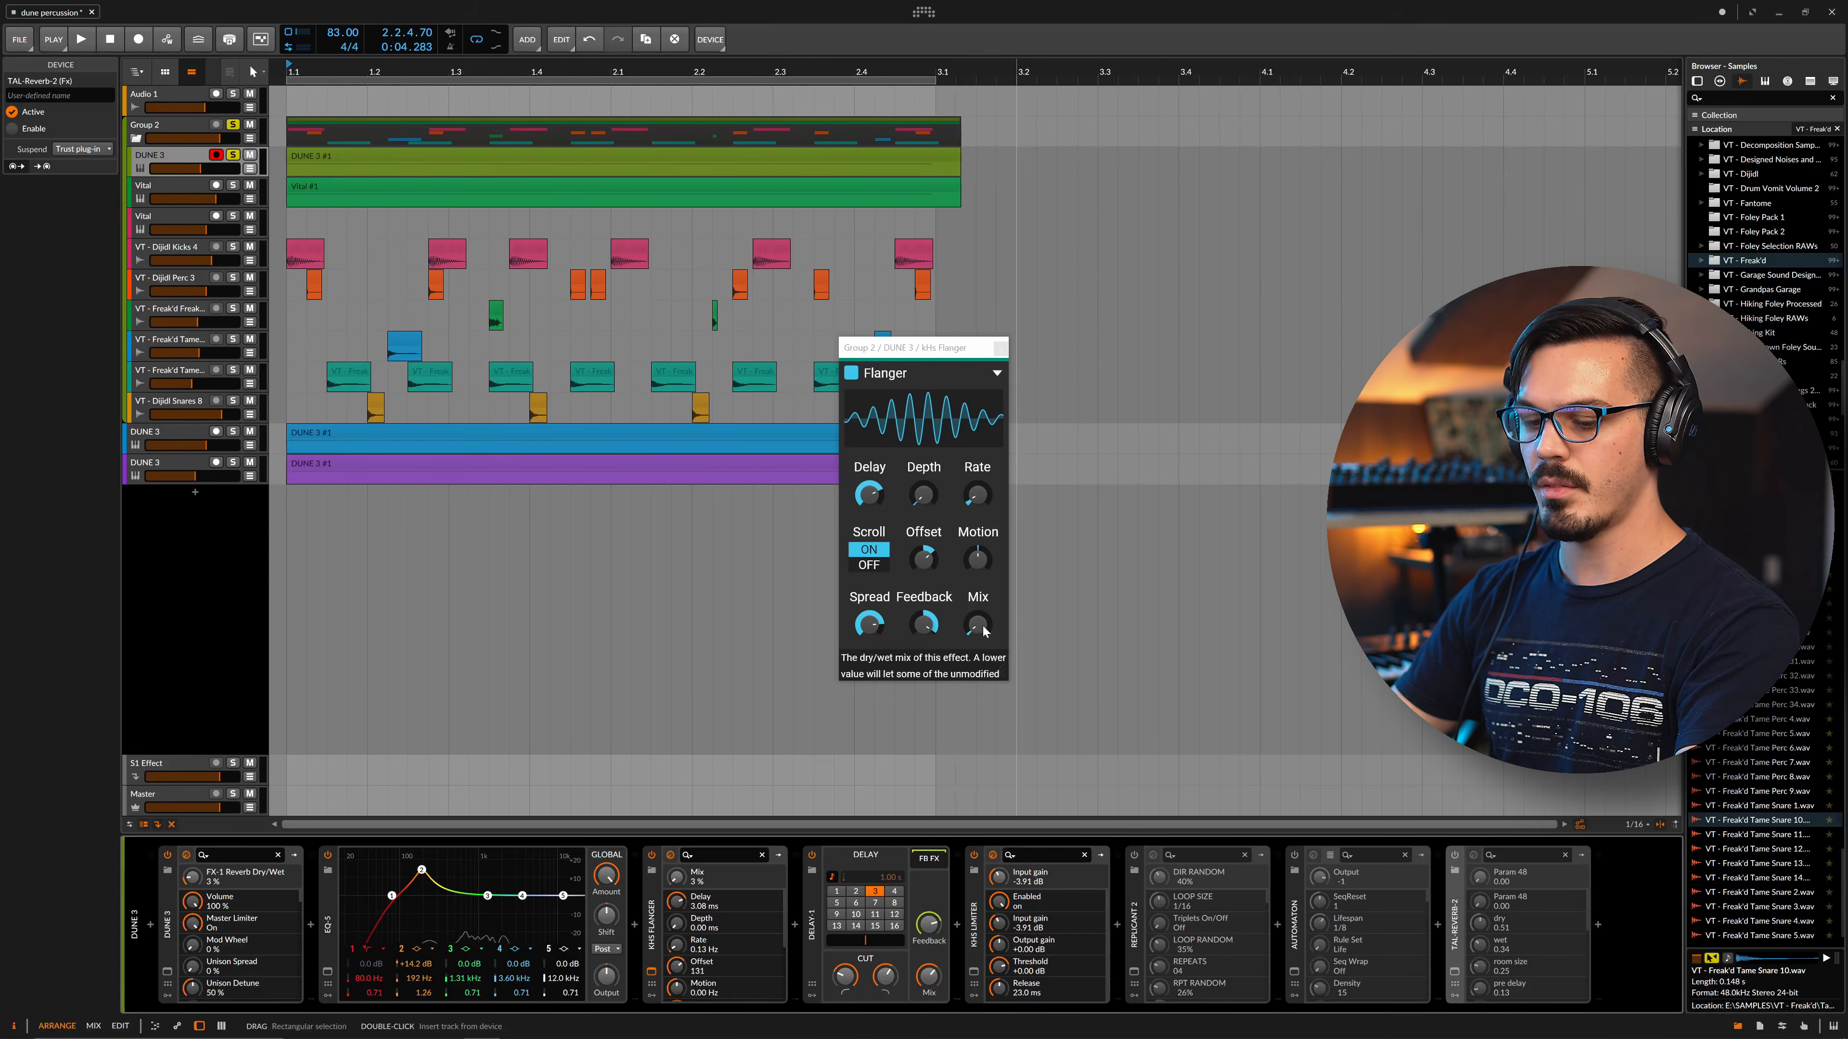
# Set the flanger's delay to 0.44 ms and its mix to 5%, and close its window
pyautogui.moveTo(978, 630)
pyautogui.mouseDown()
pyautogui.moveTo(978, 572)
pyautogui.moveTo(977, 632)
pyautogui.mouseUp()
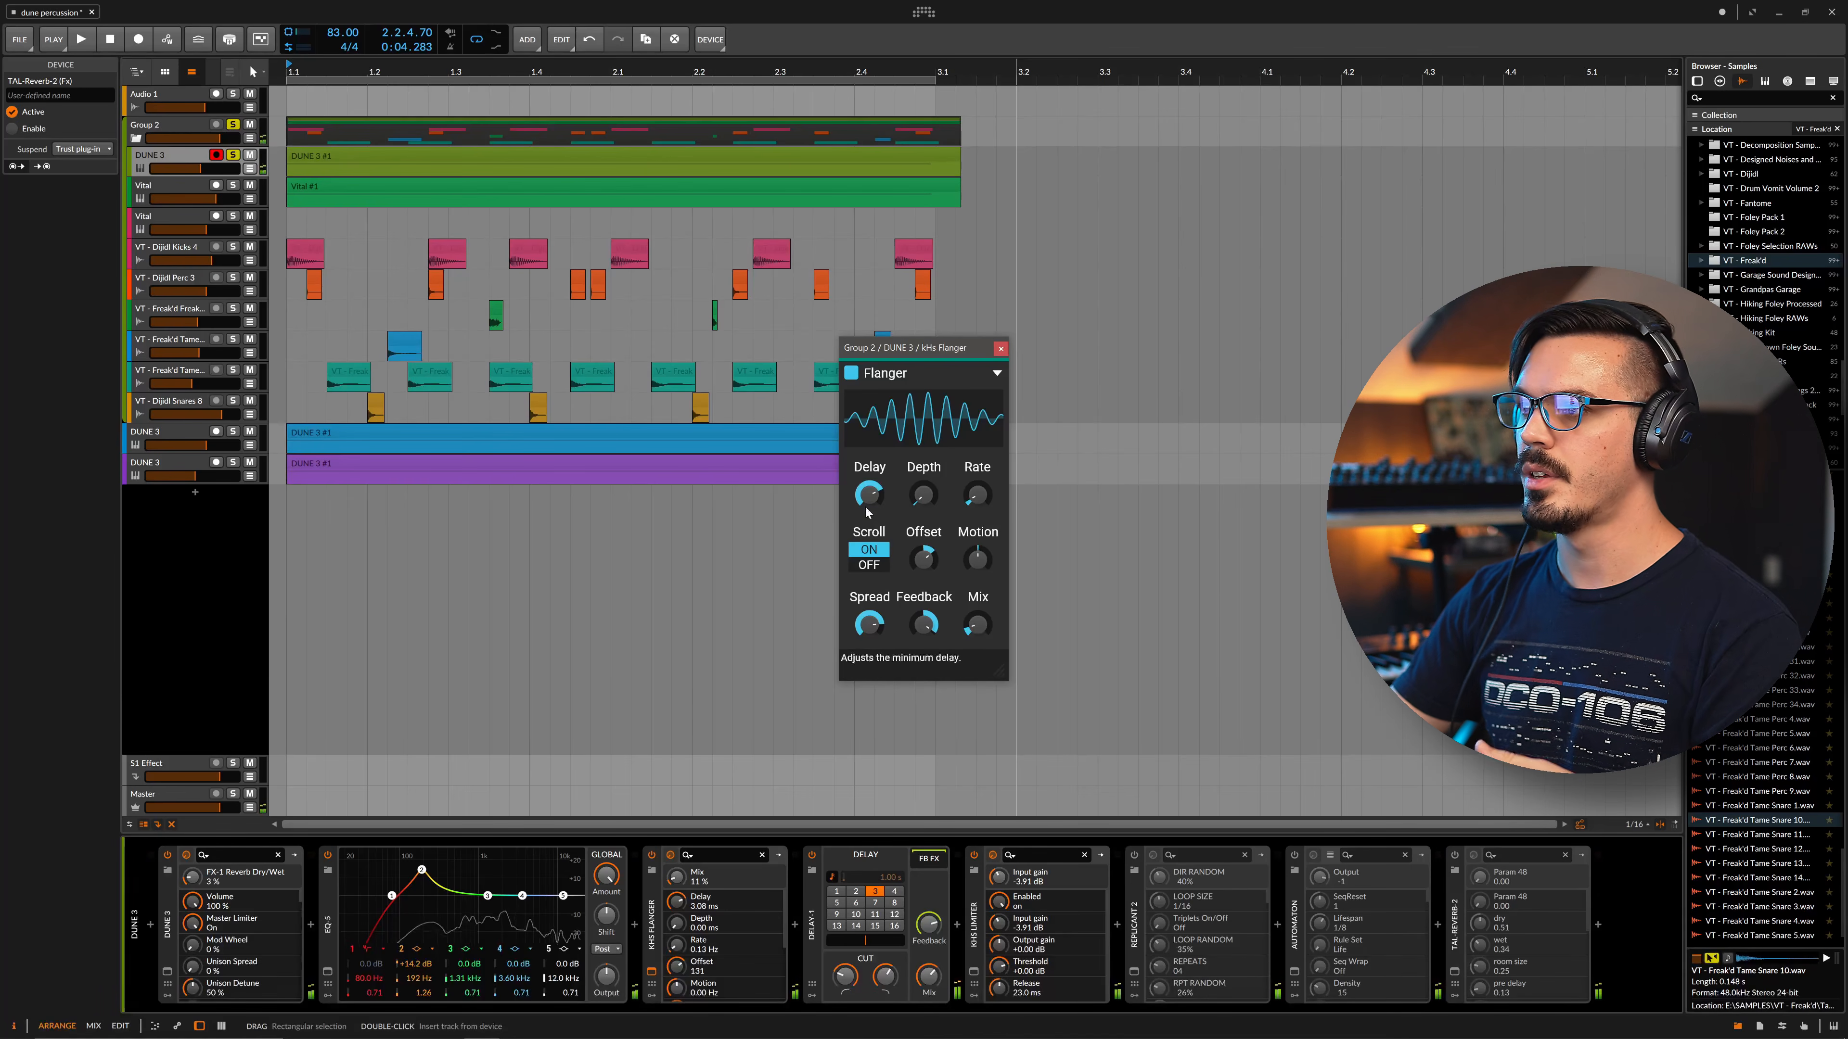
pyautogui.moveTo(868, 493)
pyautogui.mouseDown()
pyautogui.moveTo(868, 519)
pyautogui.moveTo(869, 492)
pyautogui.mouseUp()
pyautogui.moveTo(976, 627); pyautogui.dragTo(976, 625)
pyautogui.moveTo(868, 494); pyautogui.dragTo(868, 525)
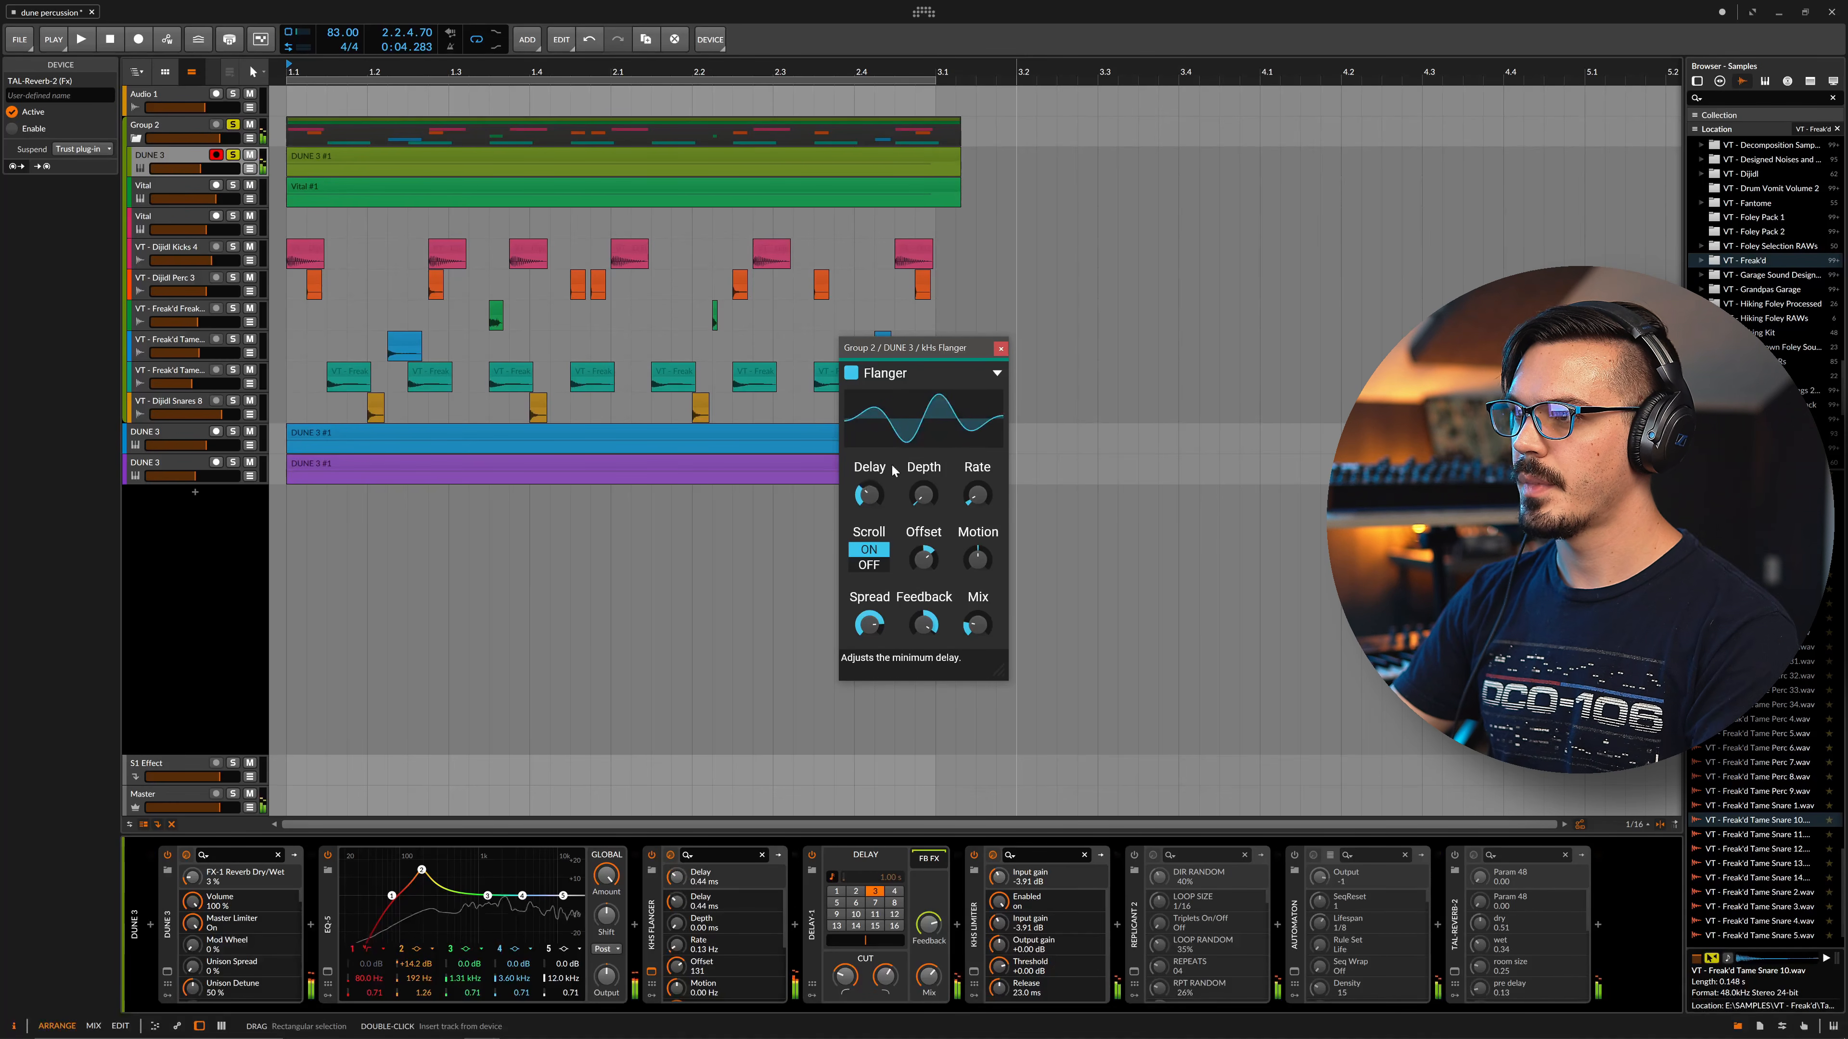
pyautogui.moveTo(976, 625); pyautogui.dragTo(976, 644)
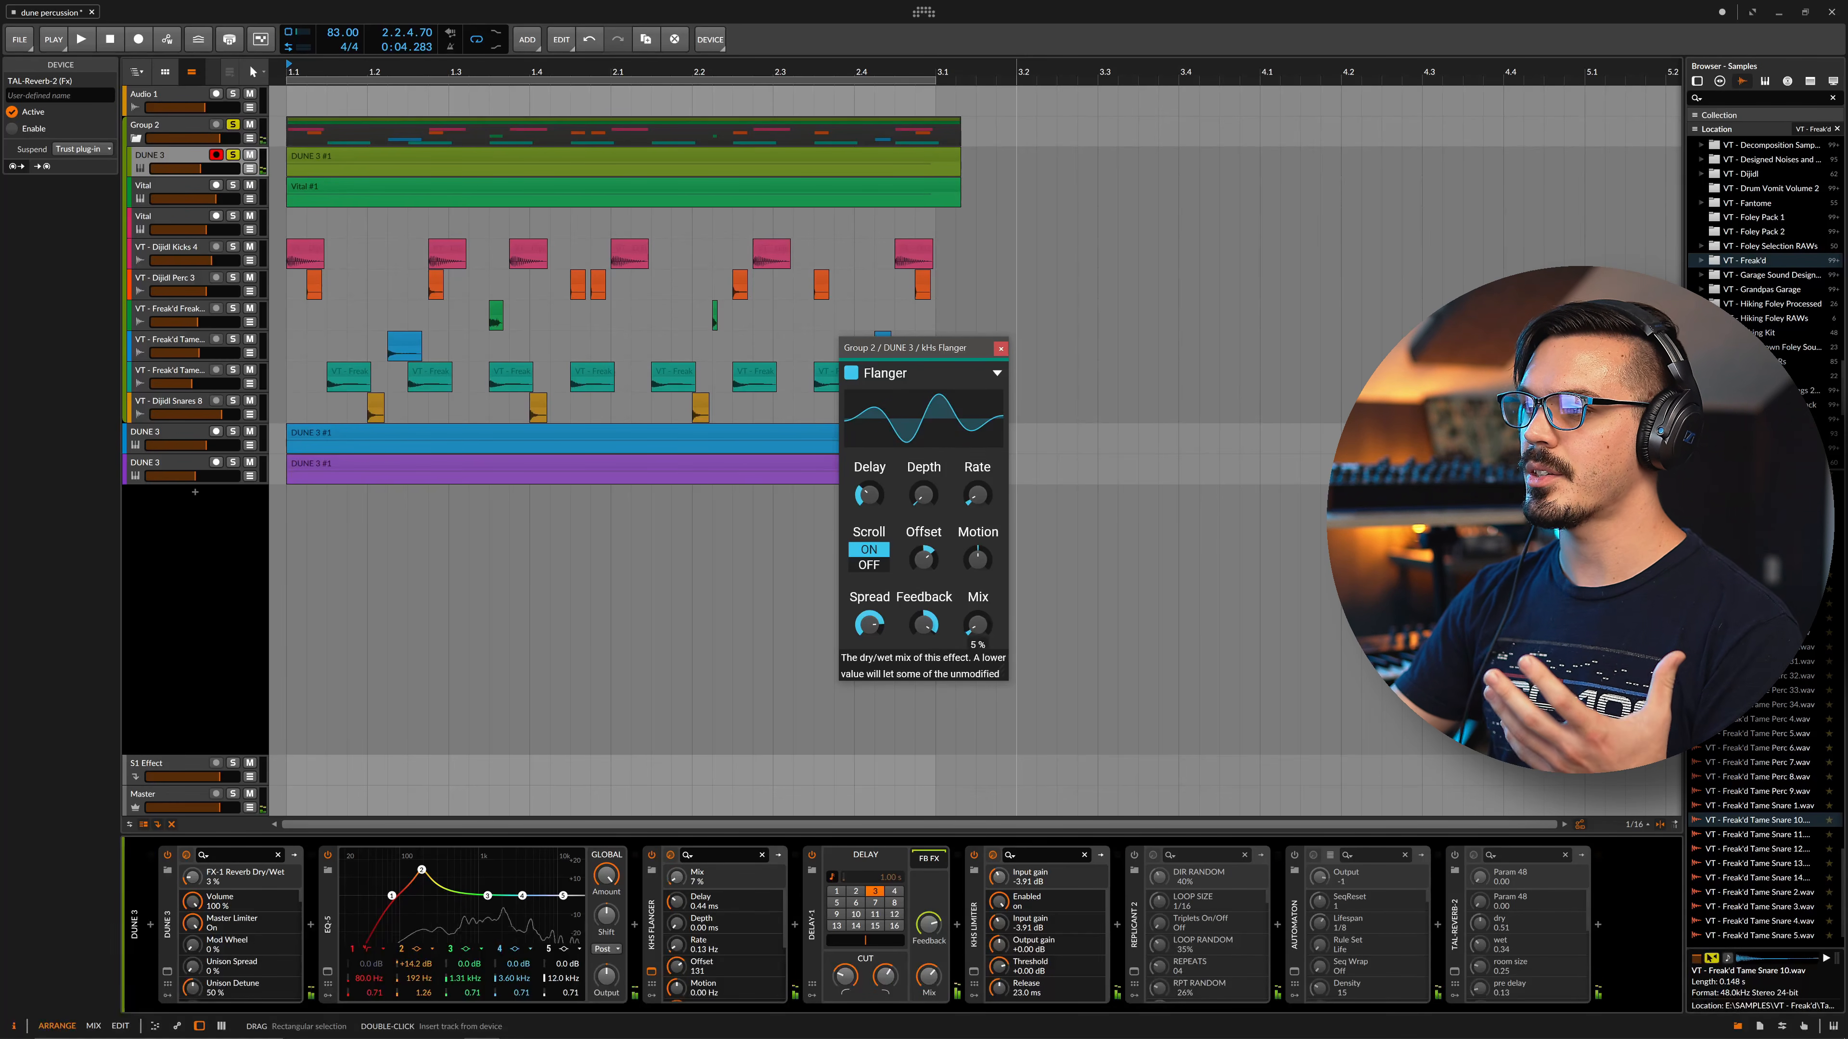
pyautogui.click(1001, 348)
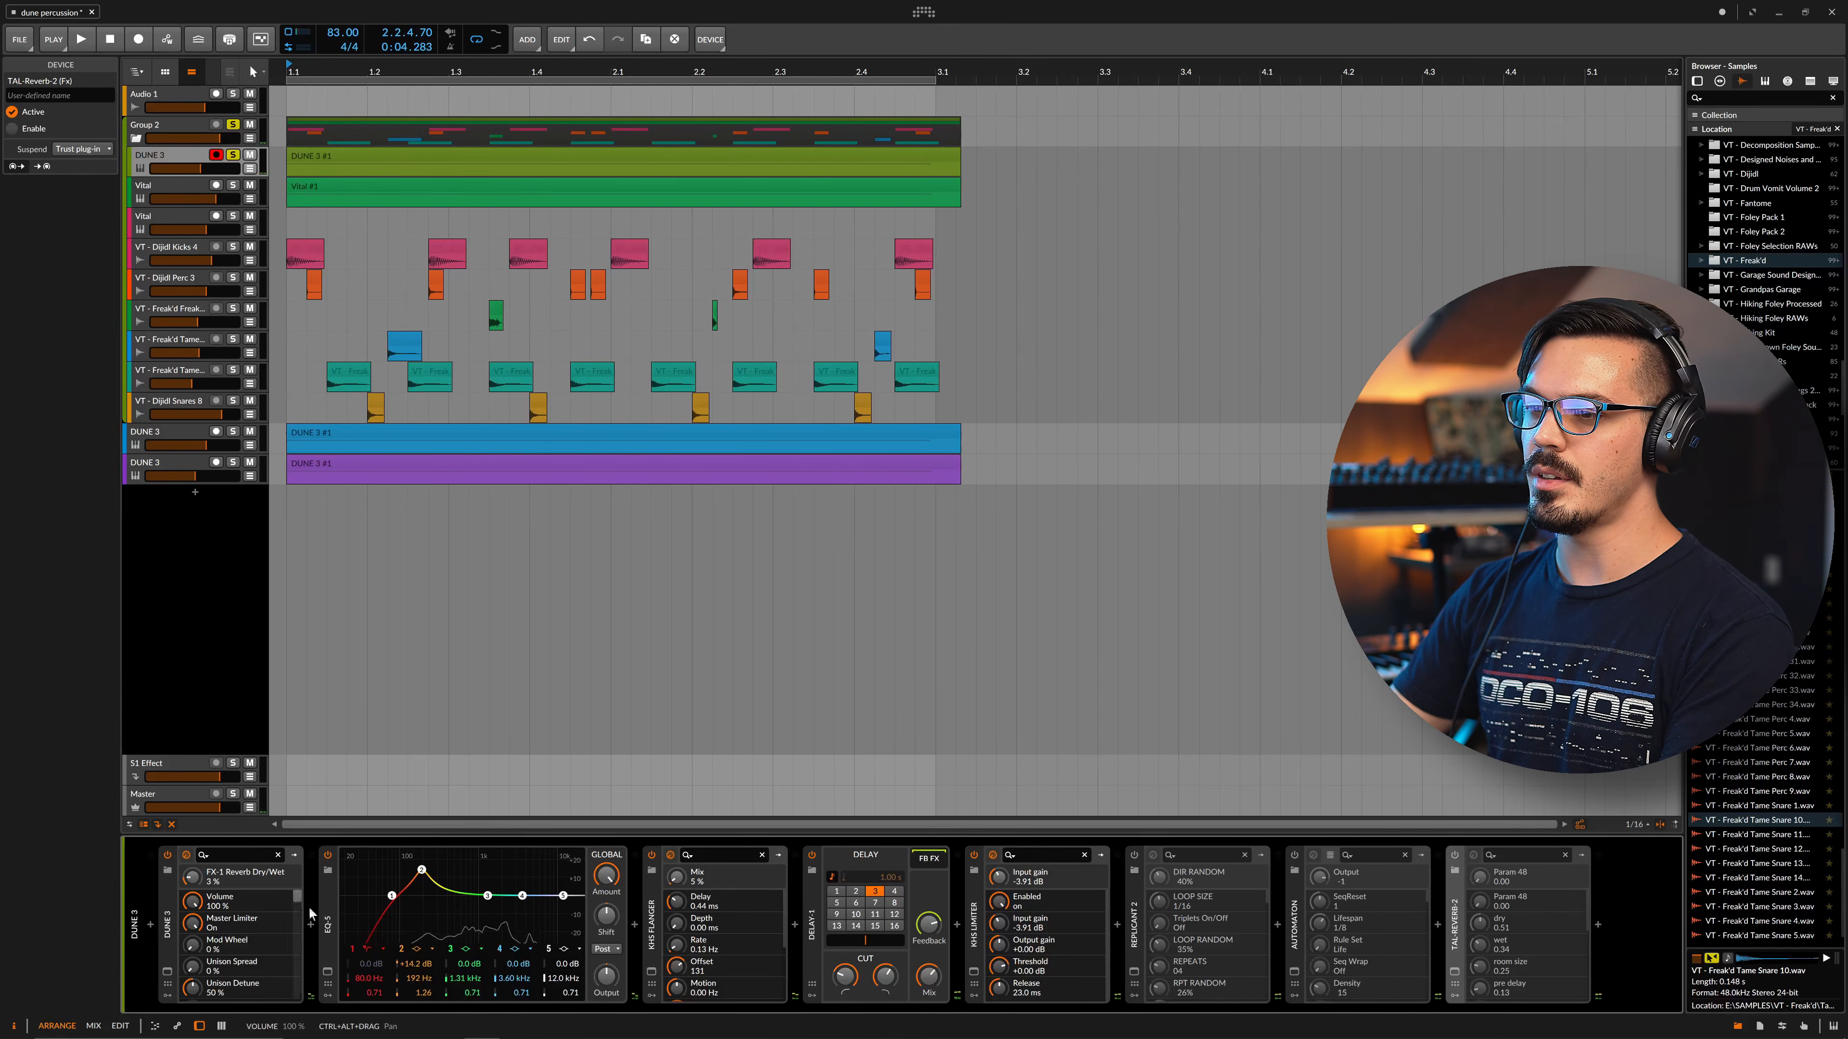
# Disable the EQ-5, kHs Flanger and Delay-1 devices in the track's chain
pyautogui.click(327, 855)
pyautogui.click(651, 855)
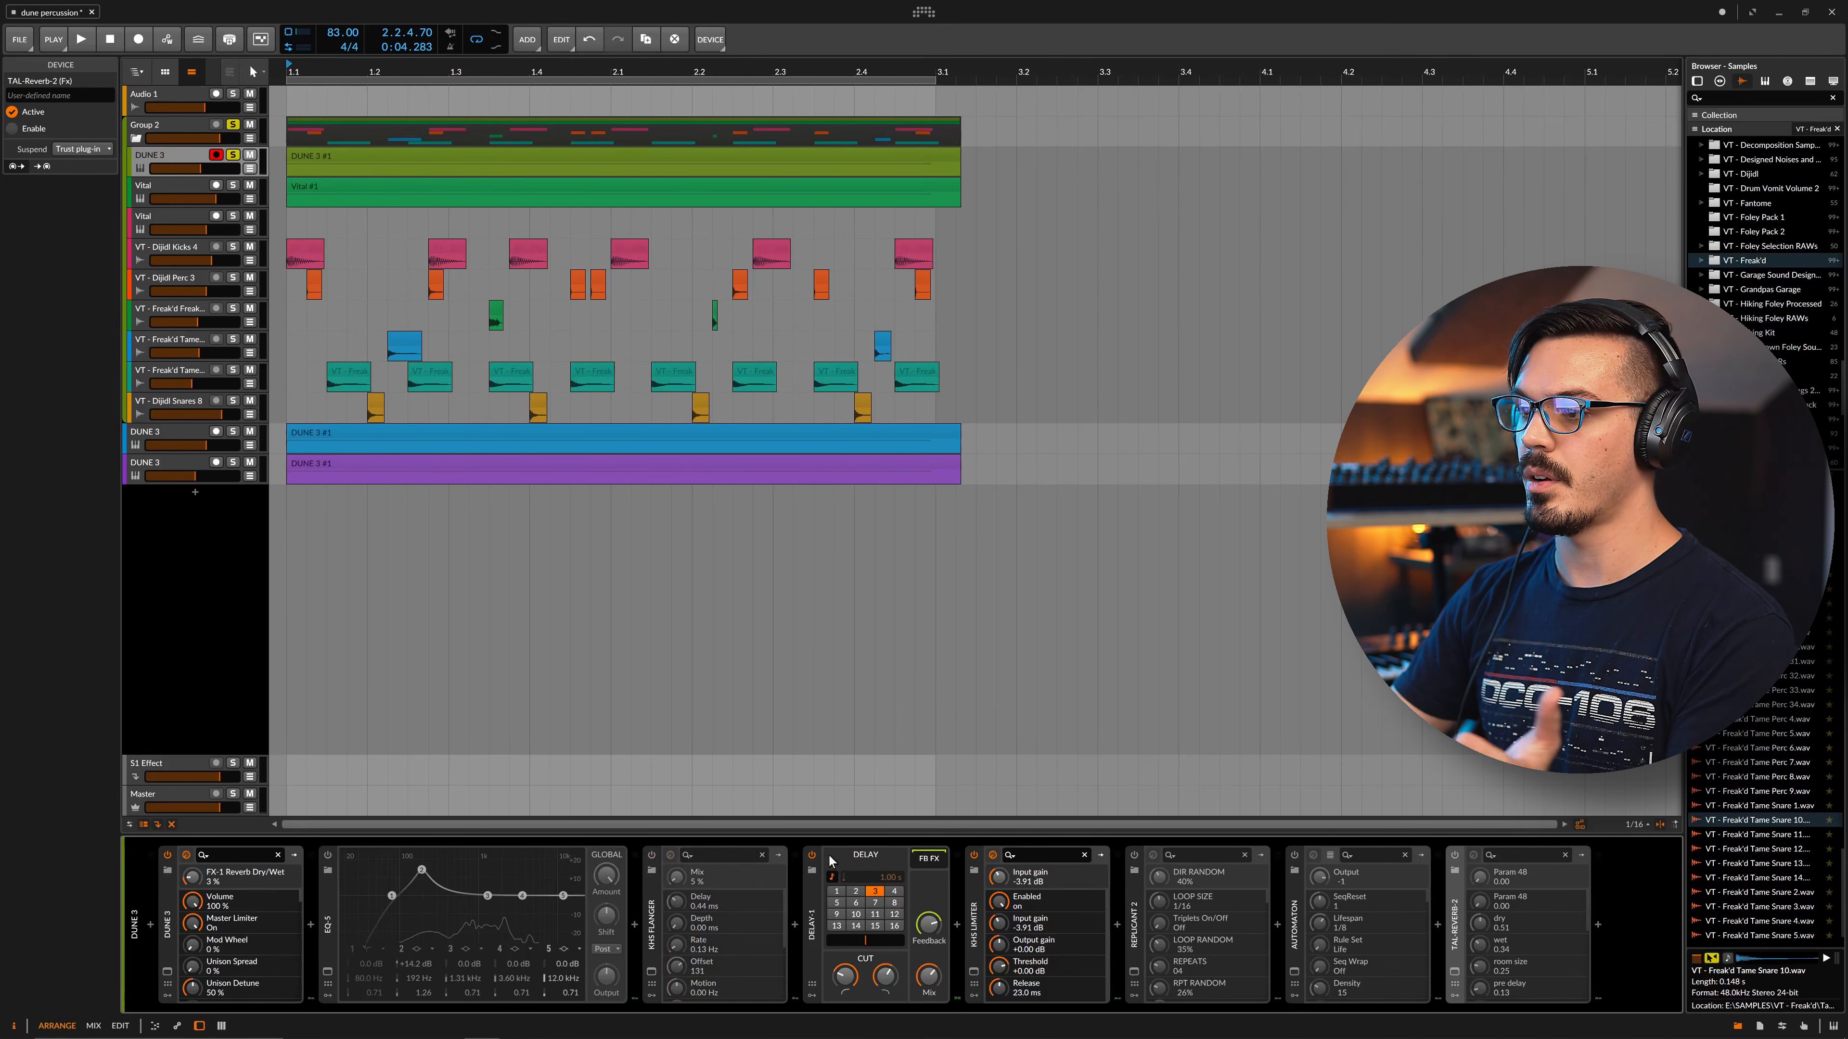
pyautogui.click(816, 855)
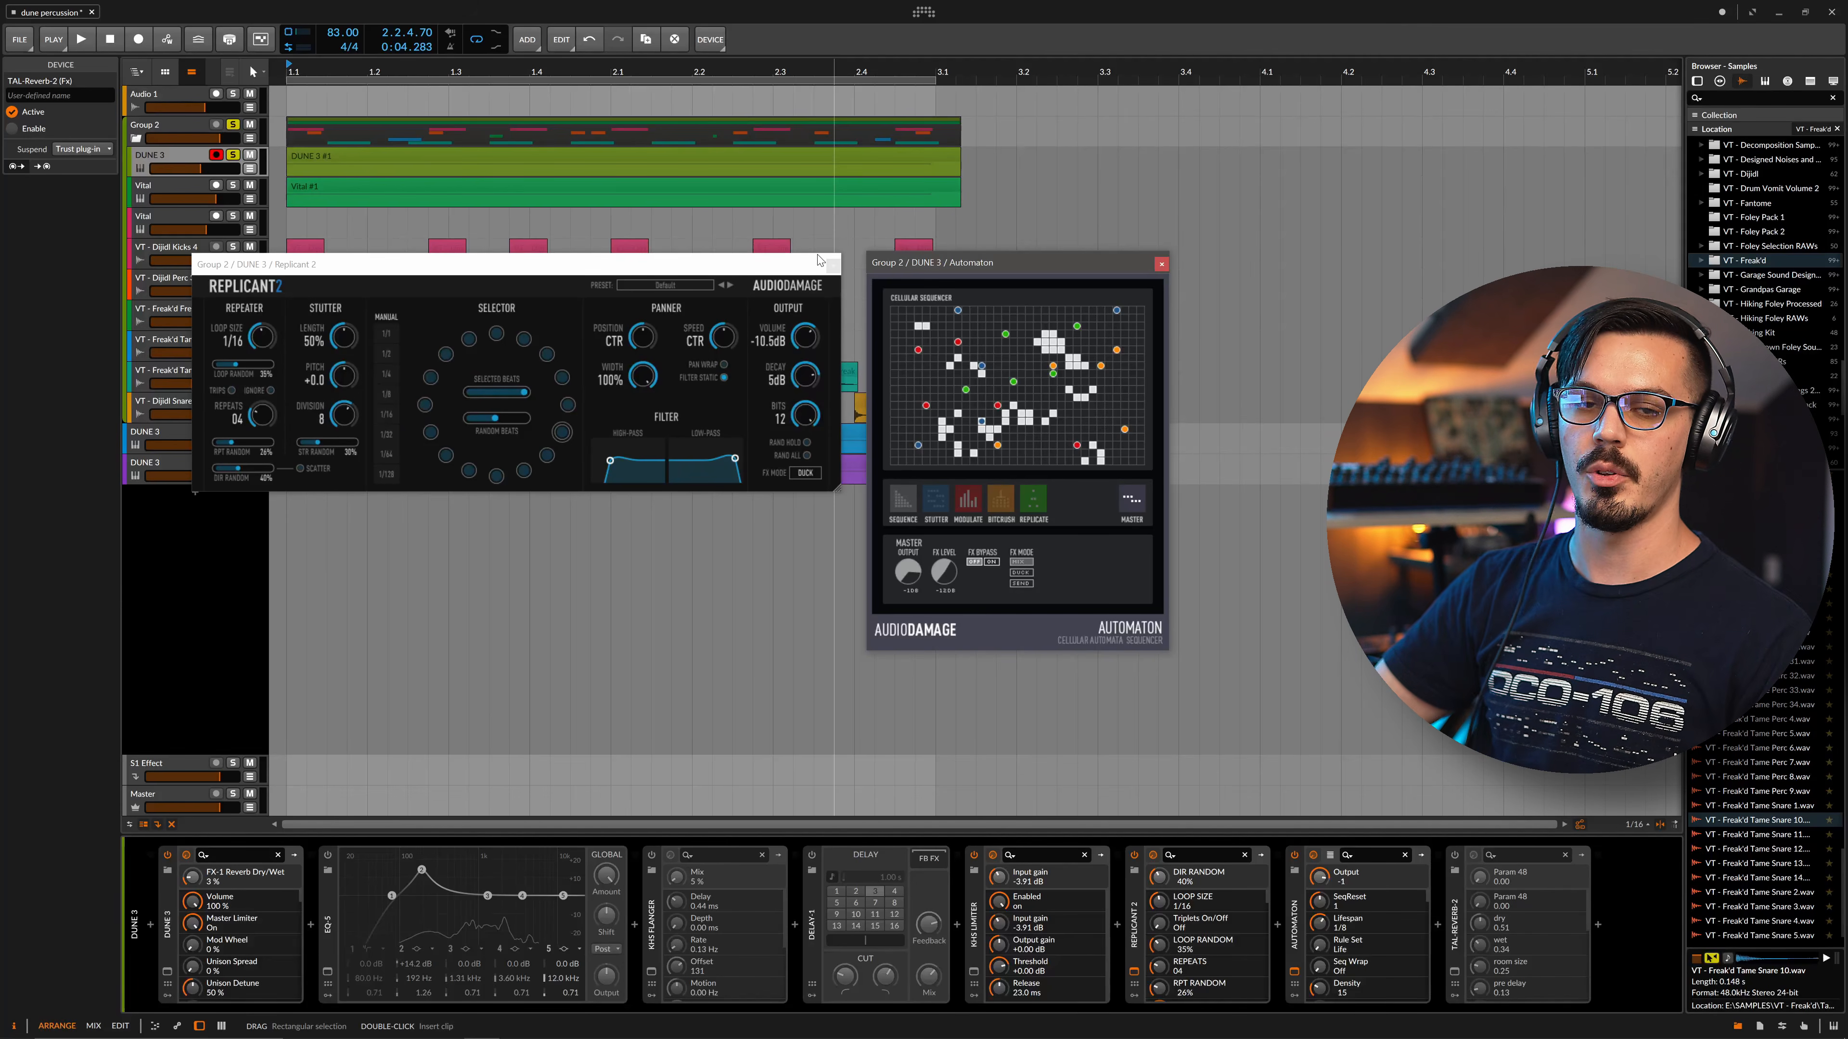
# Set Replicant 2's panner speed to R100 and bring the Automaton plug-in window into focus
pyautogui.click(820, 260)
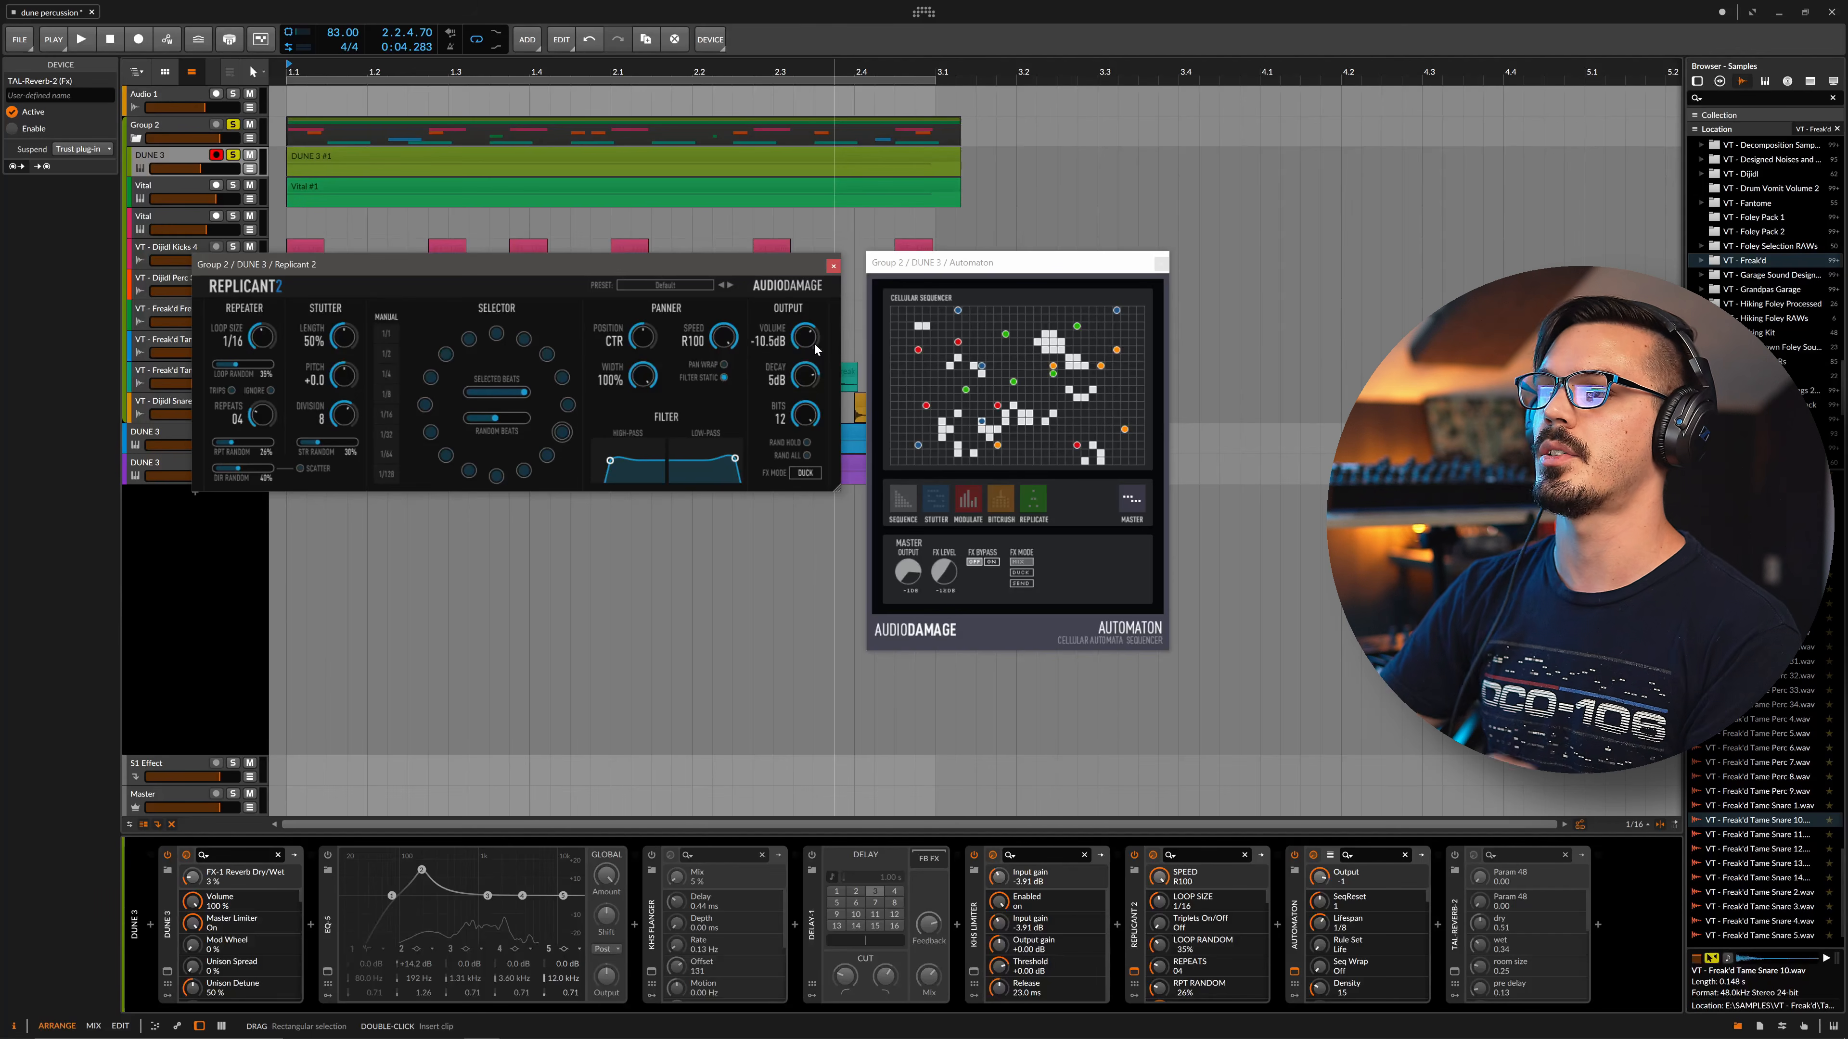
pyautogui.click(1007, 272)
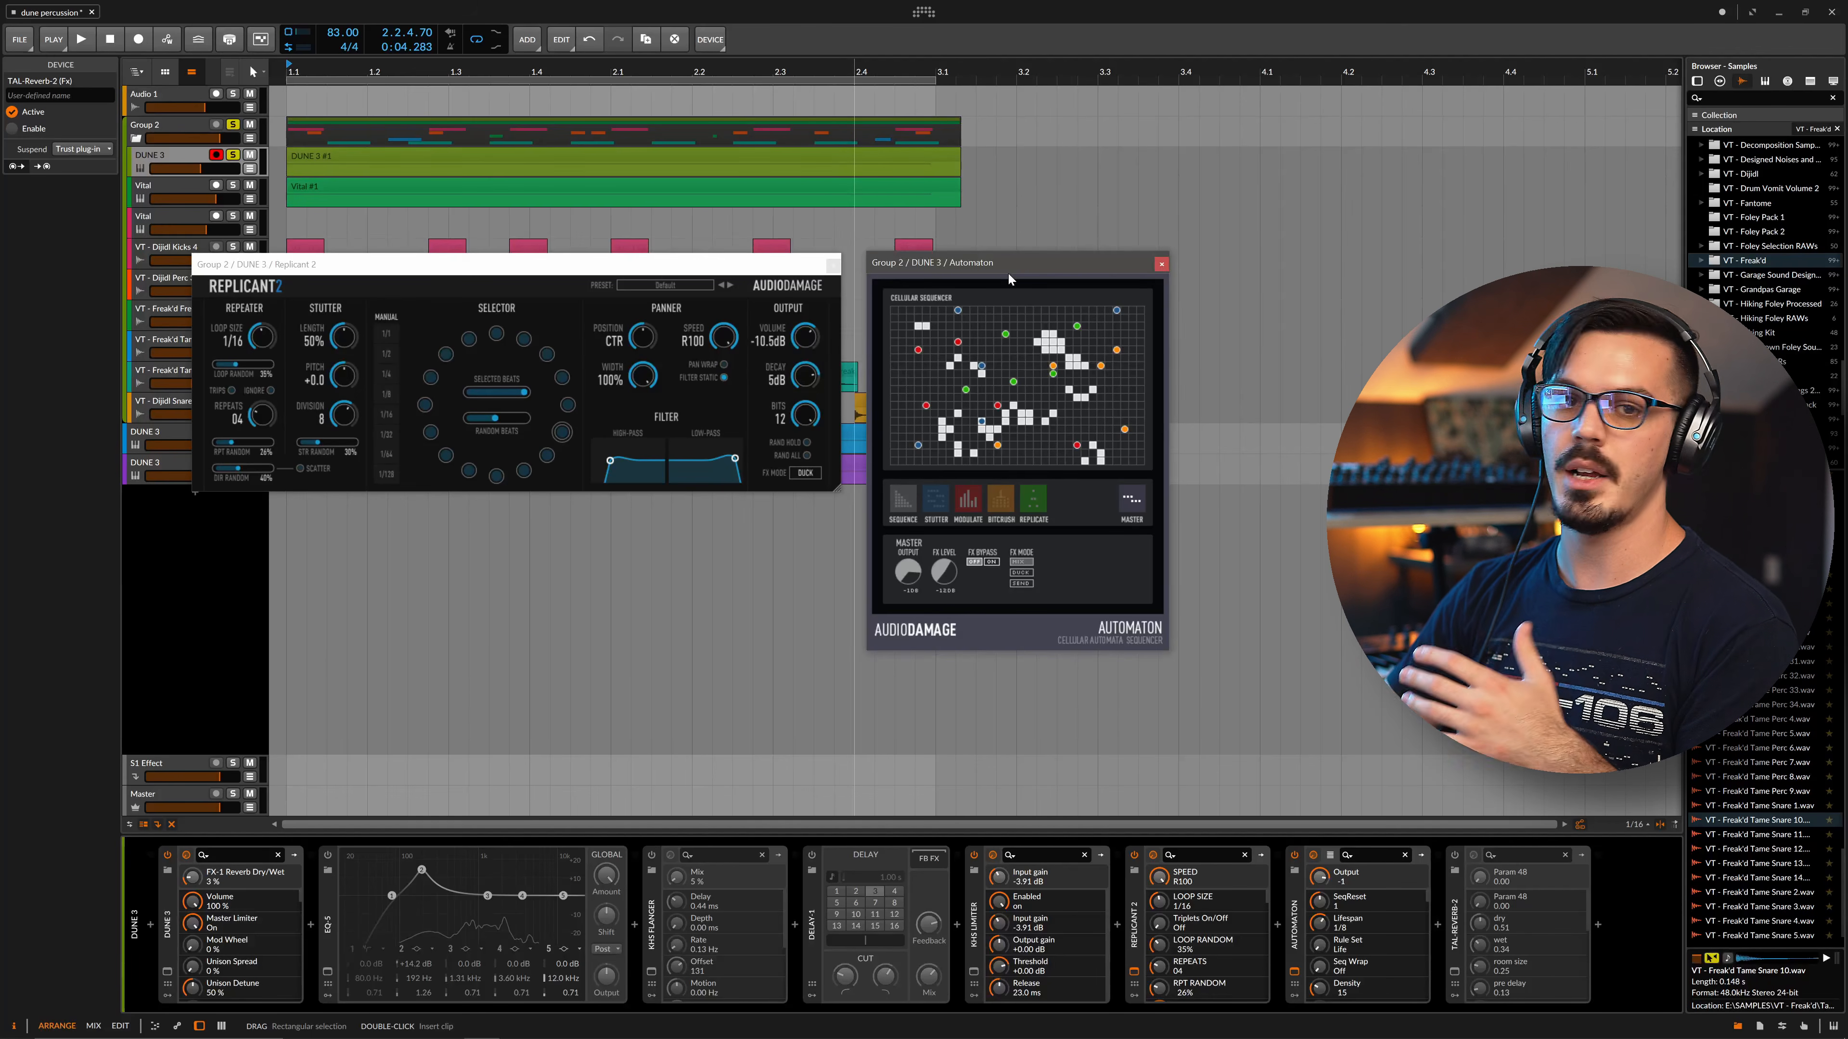
# Look through Automaton's Modulate, Bitcrush and Replicate effect sections and return to its Master section
pyautogui.click(970, 506)
pyautogui.click(1004, 507)
pyautogui.click(1033, 507)
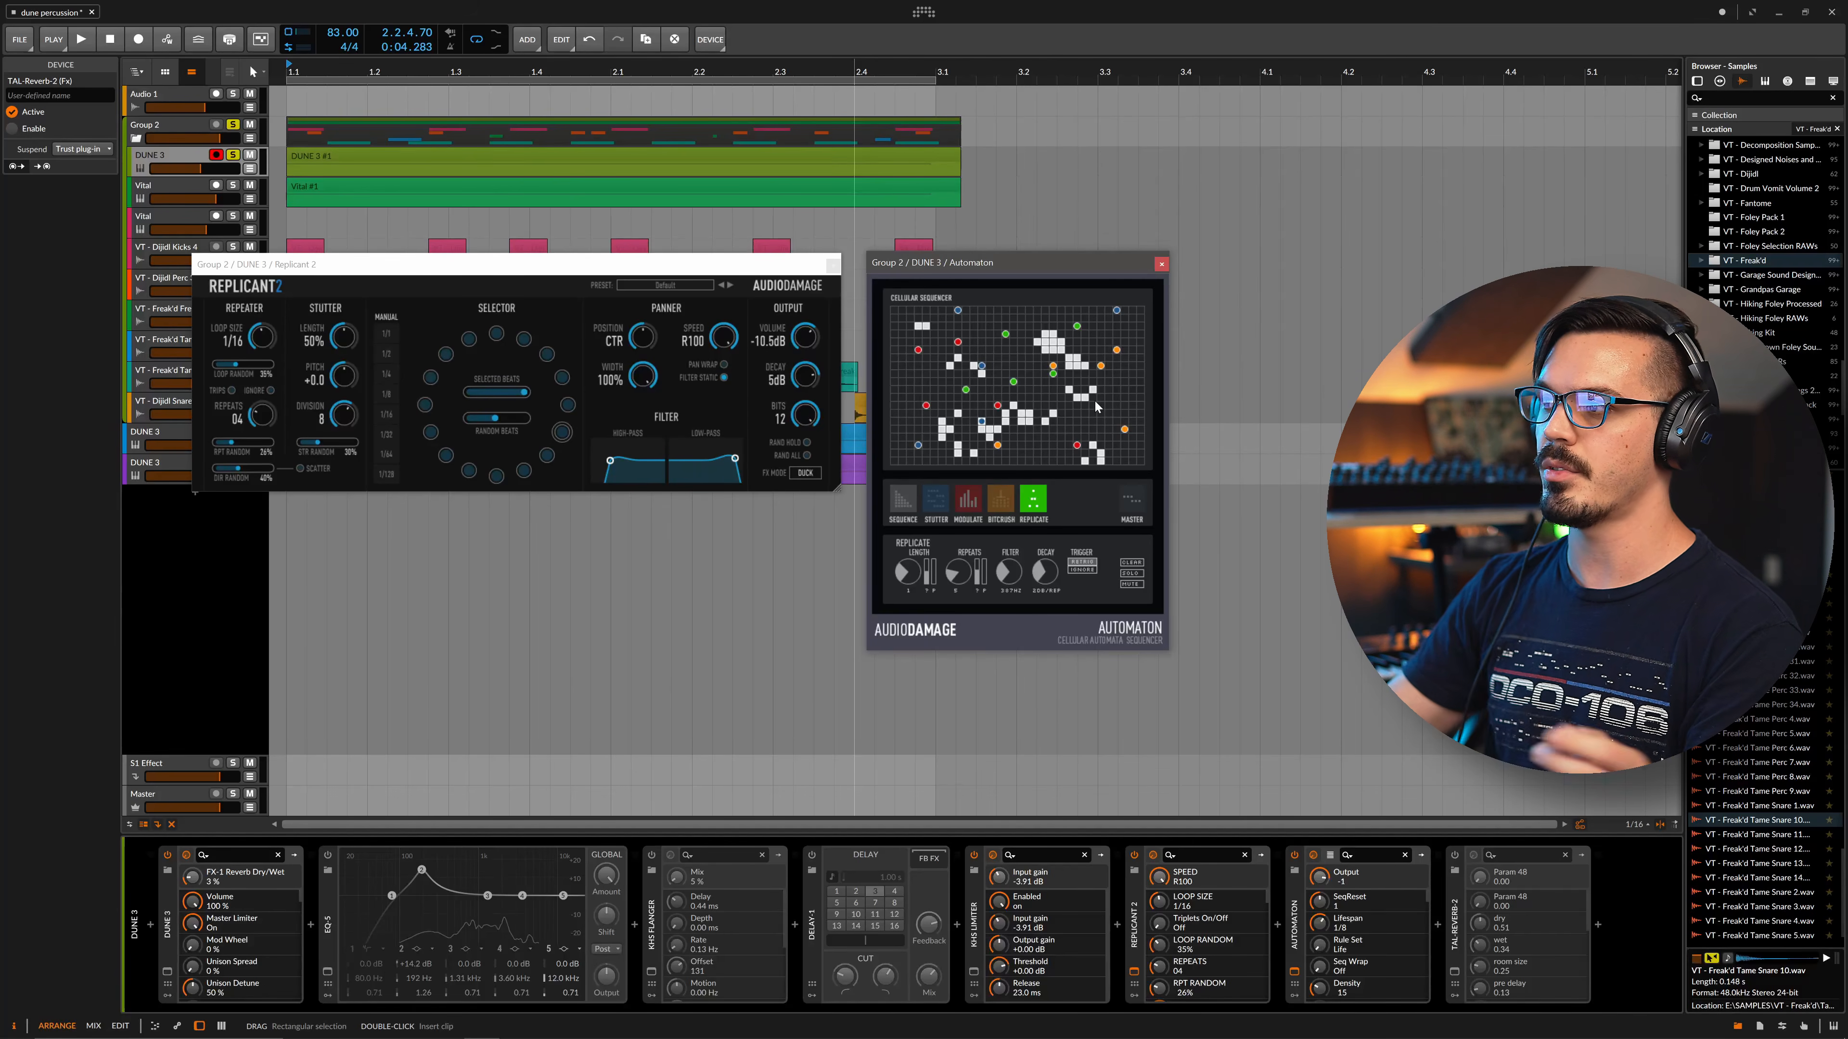
pyautogui.click(1131, 500)
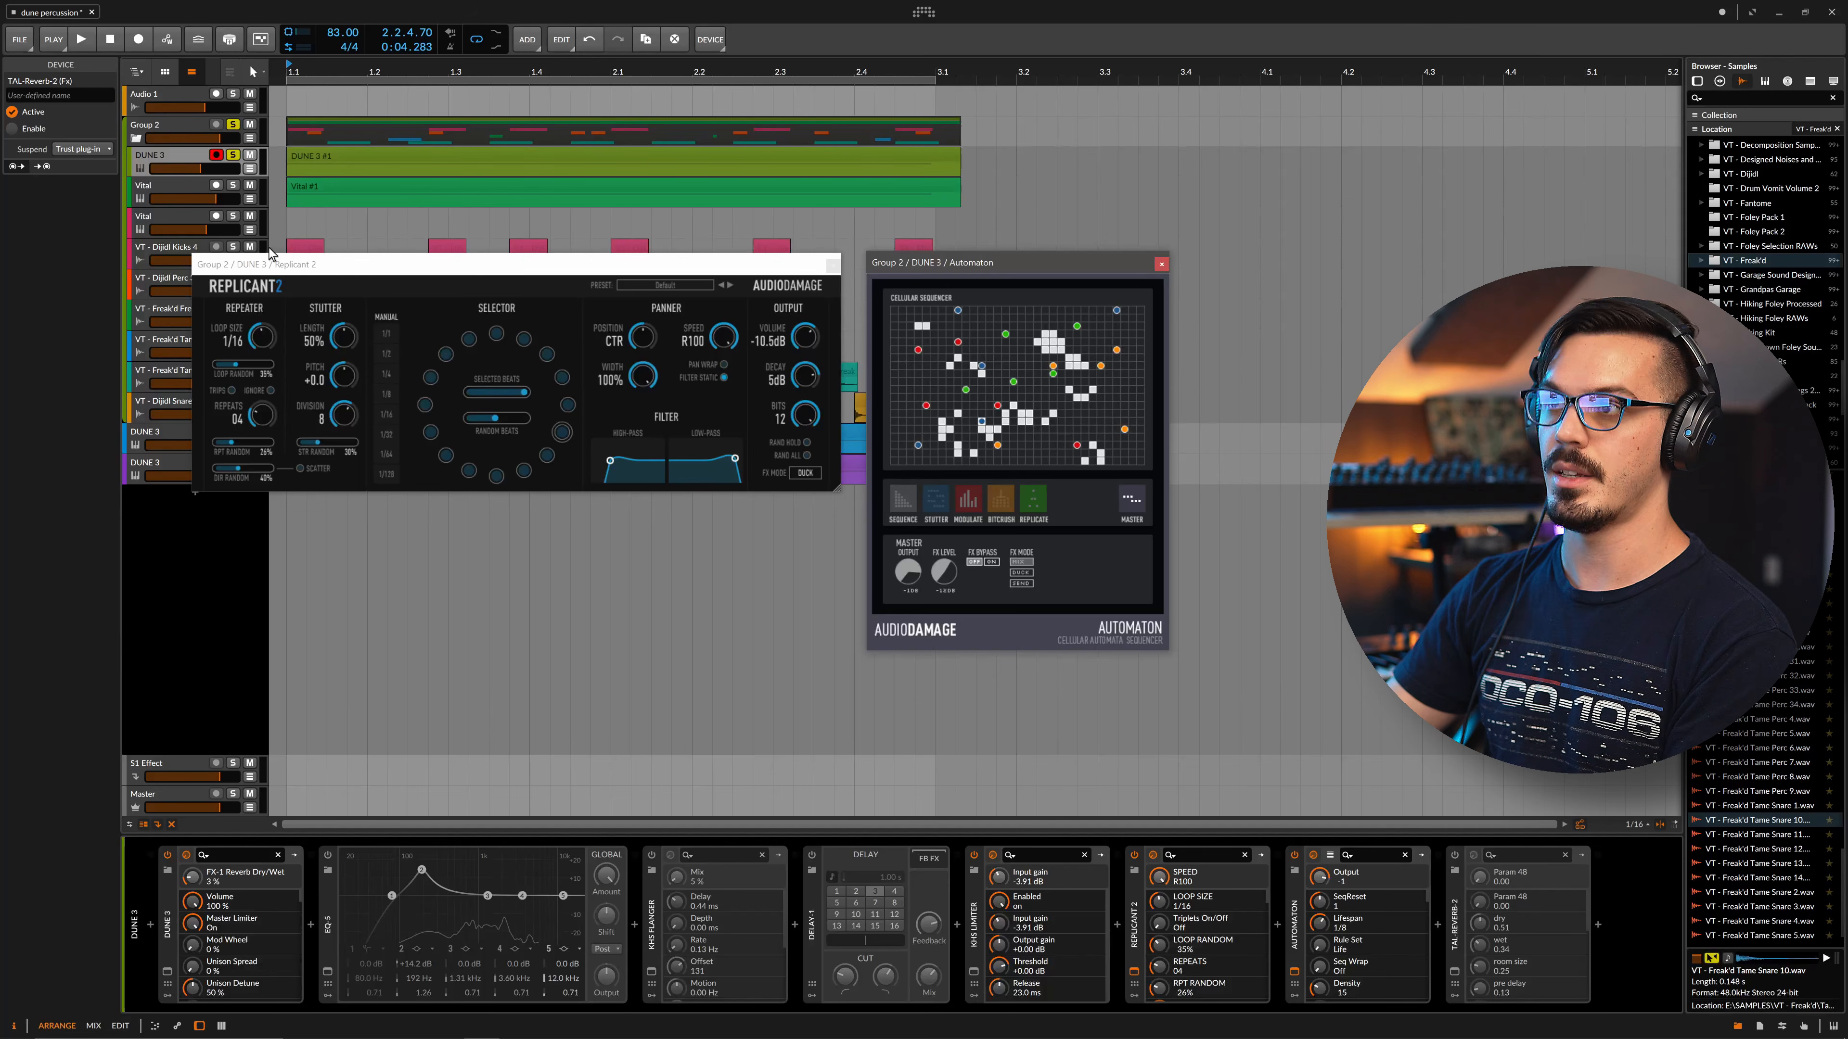
# During playback, try Replicant 2's Mix FX mode, set its output volume to -5.3 dB, and return the mode to Duck
pyautogui.press('space')
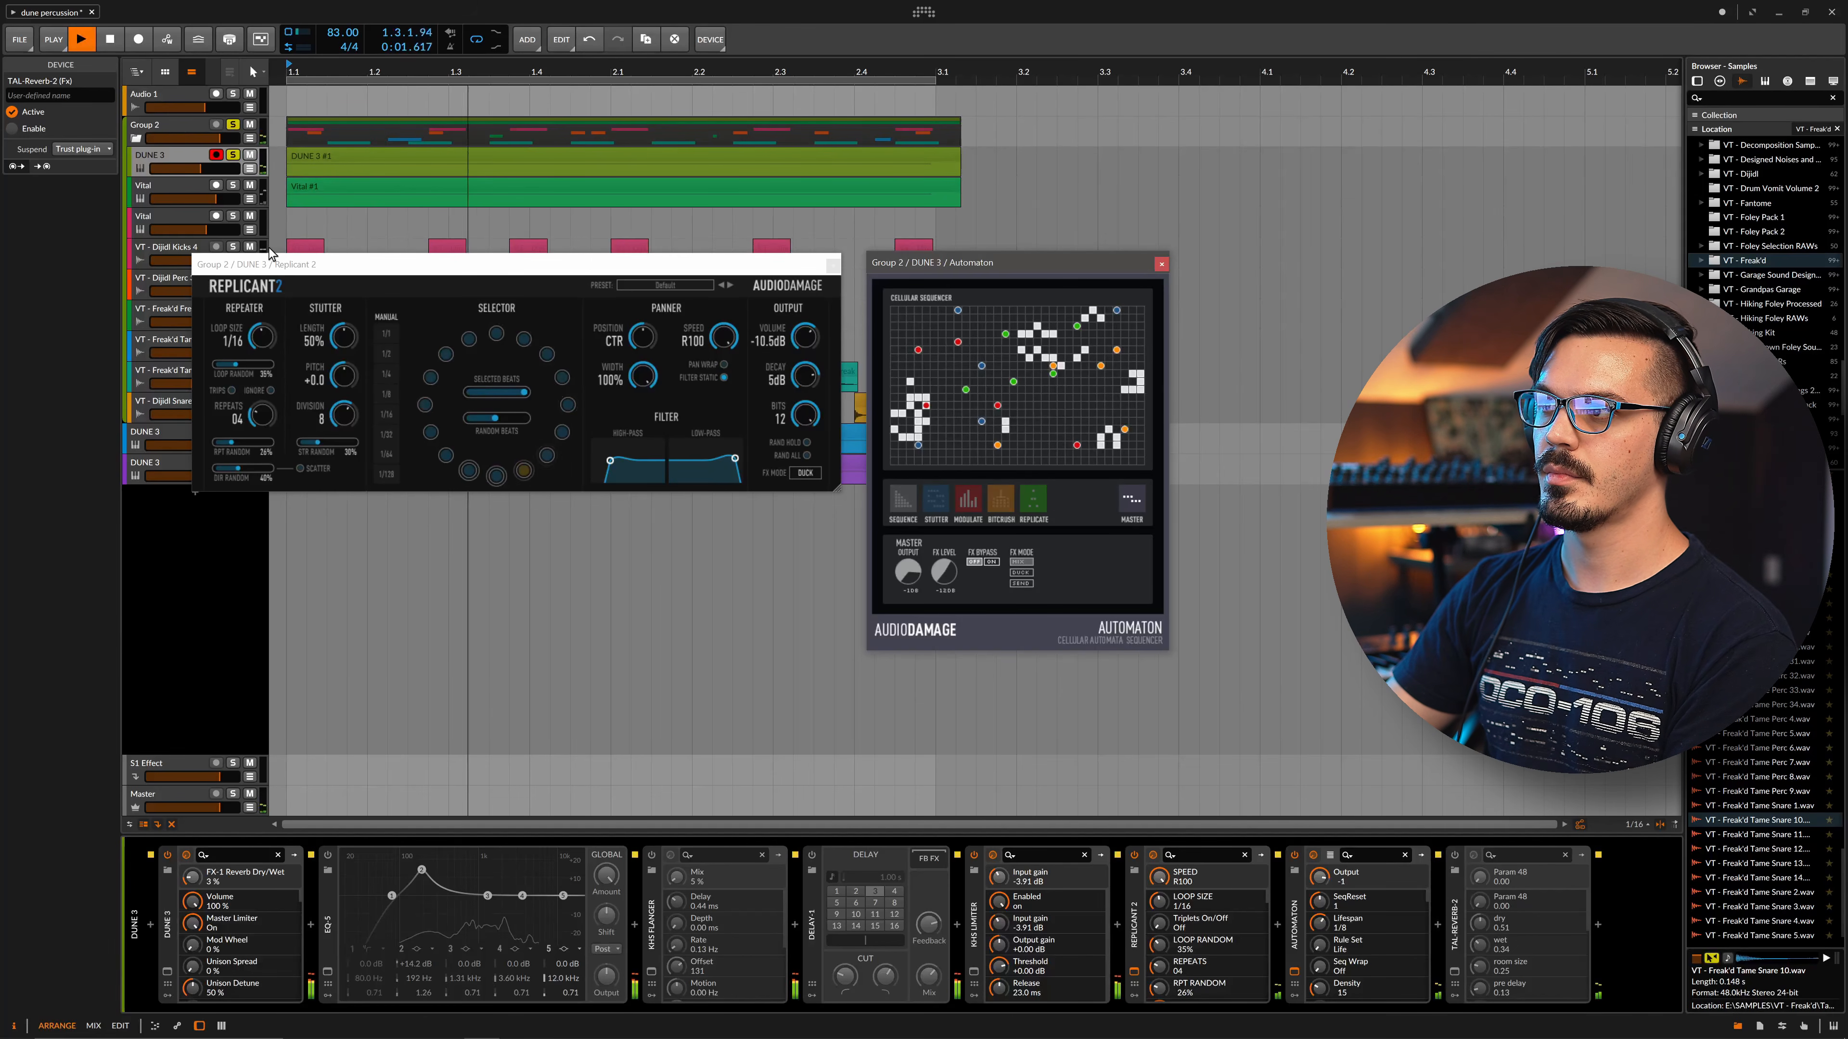
pyautogui.click(803, 474)
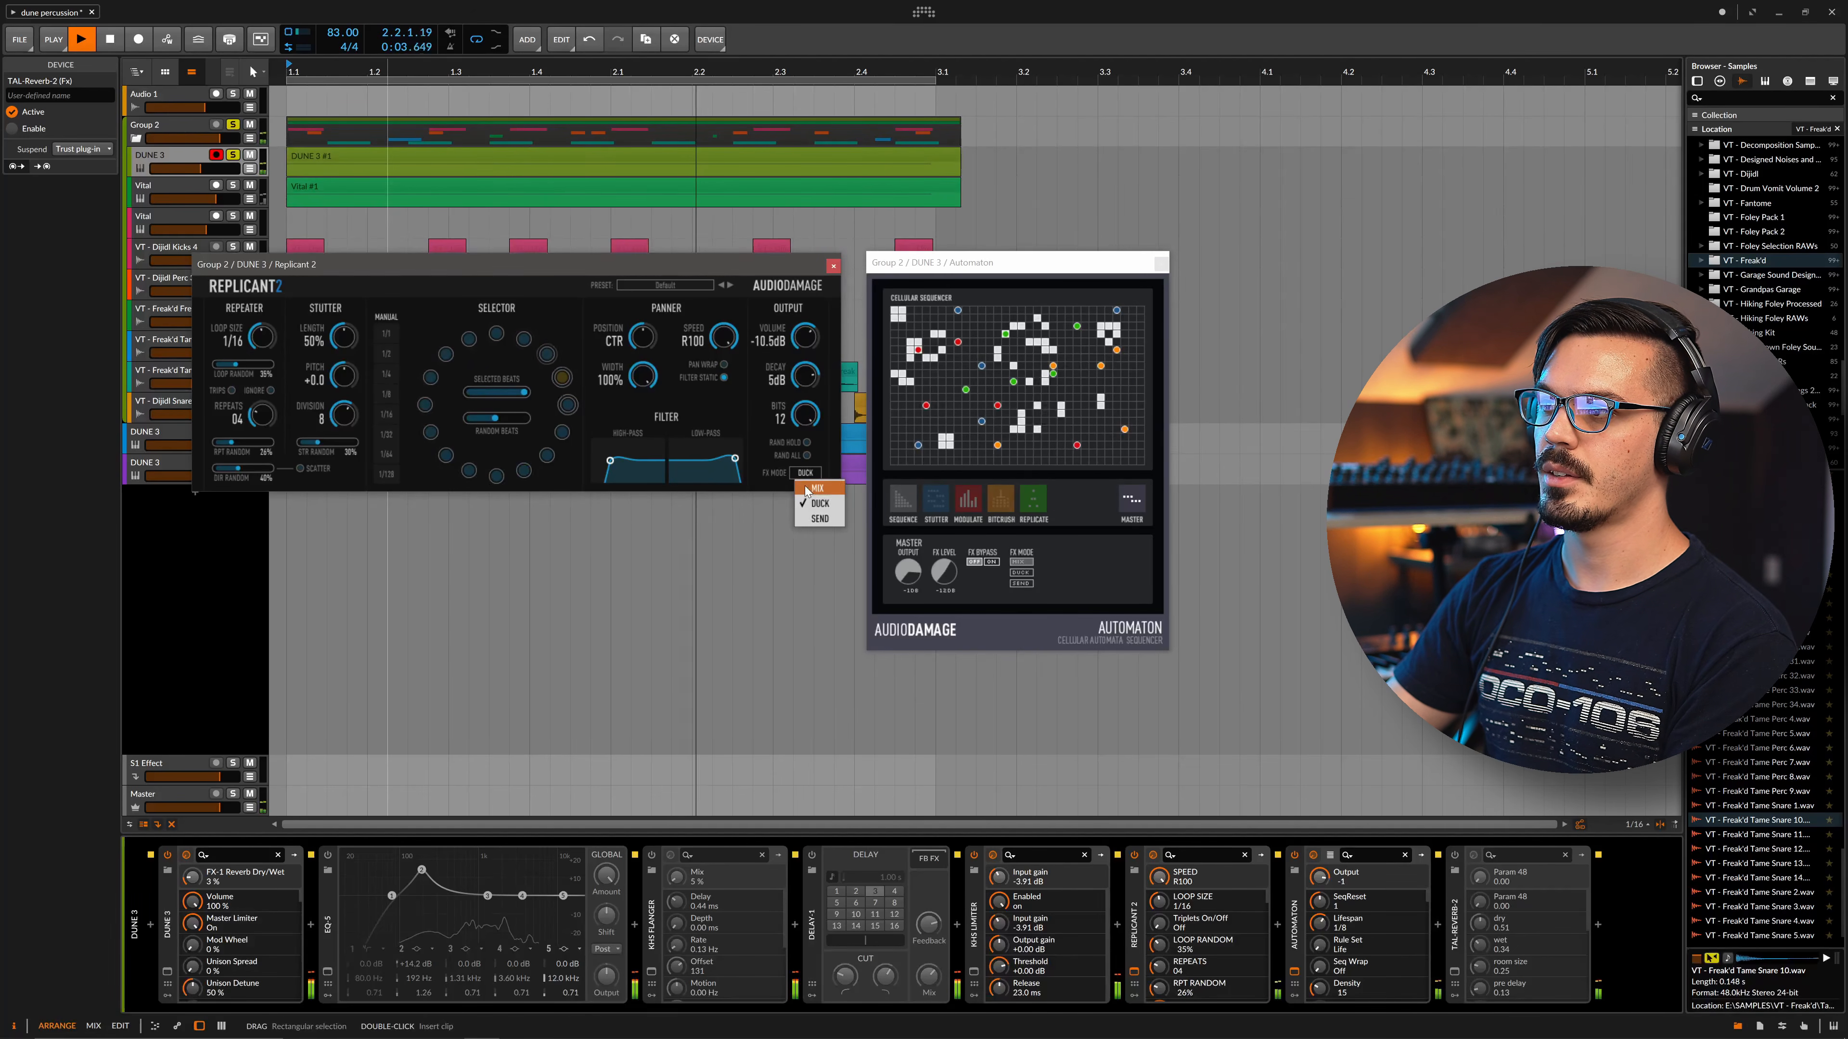
pyautogui.click(806, 487)
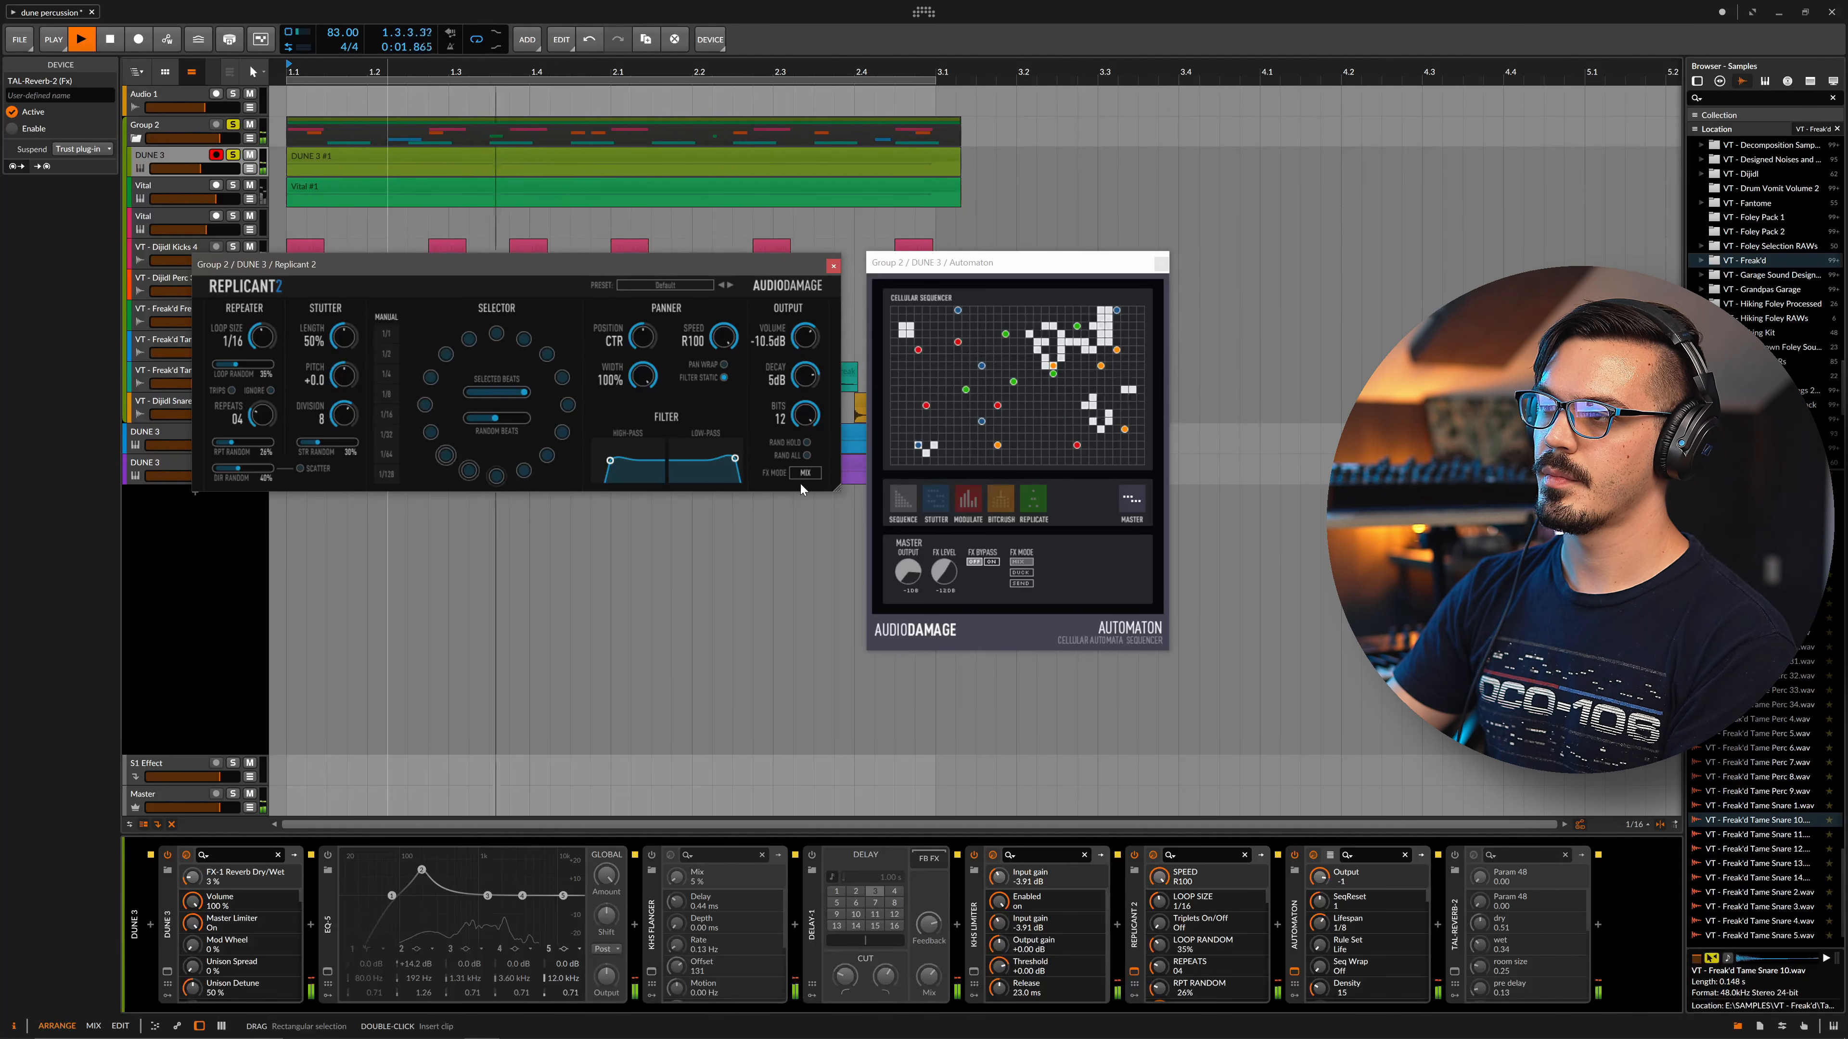
pyautogui.moveTo(804, 338)
pyautogui.mouseDown()
pyautogui.moveTo(805, 320)
pyautogui.moveTo(806, 342)
pyautogui.mouseUp()
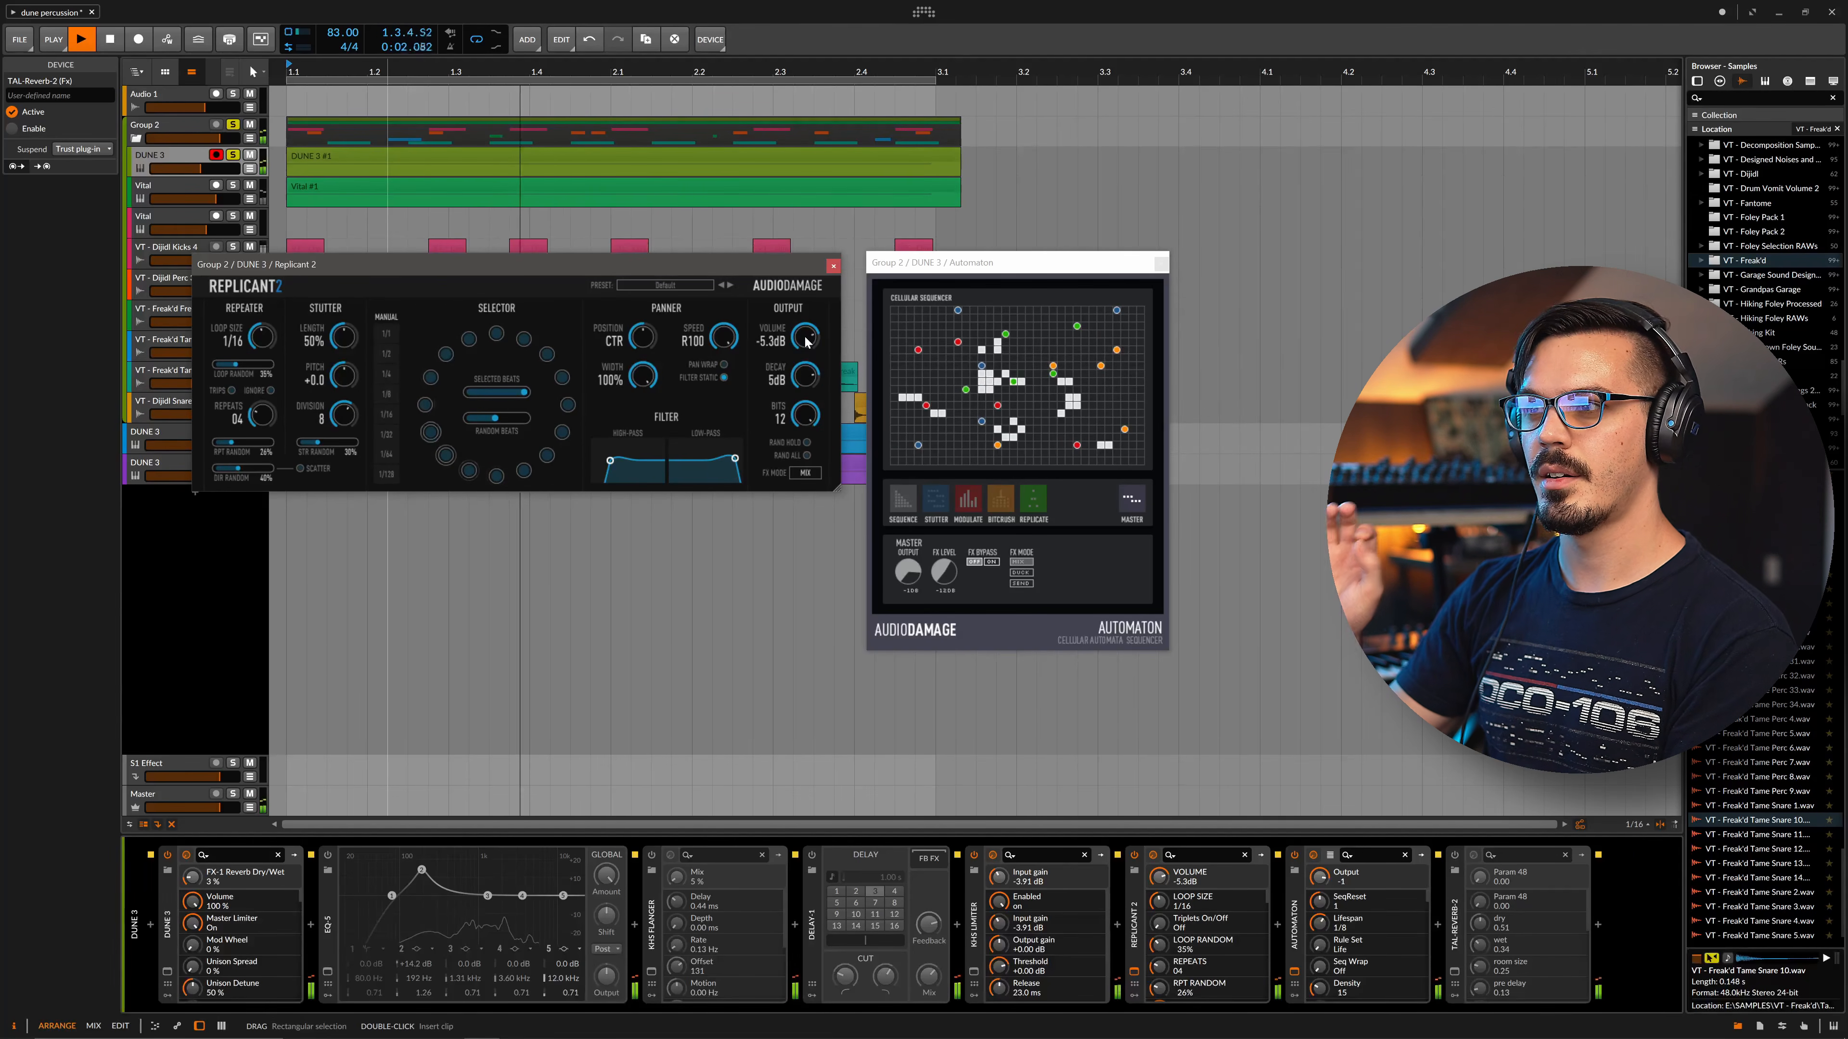
pyautogui.click(805, 474)
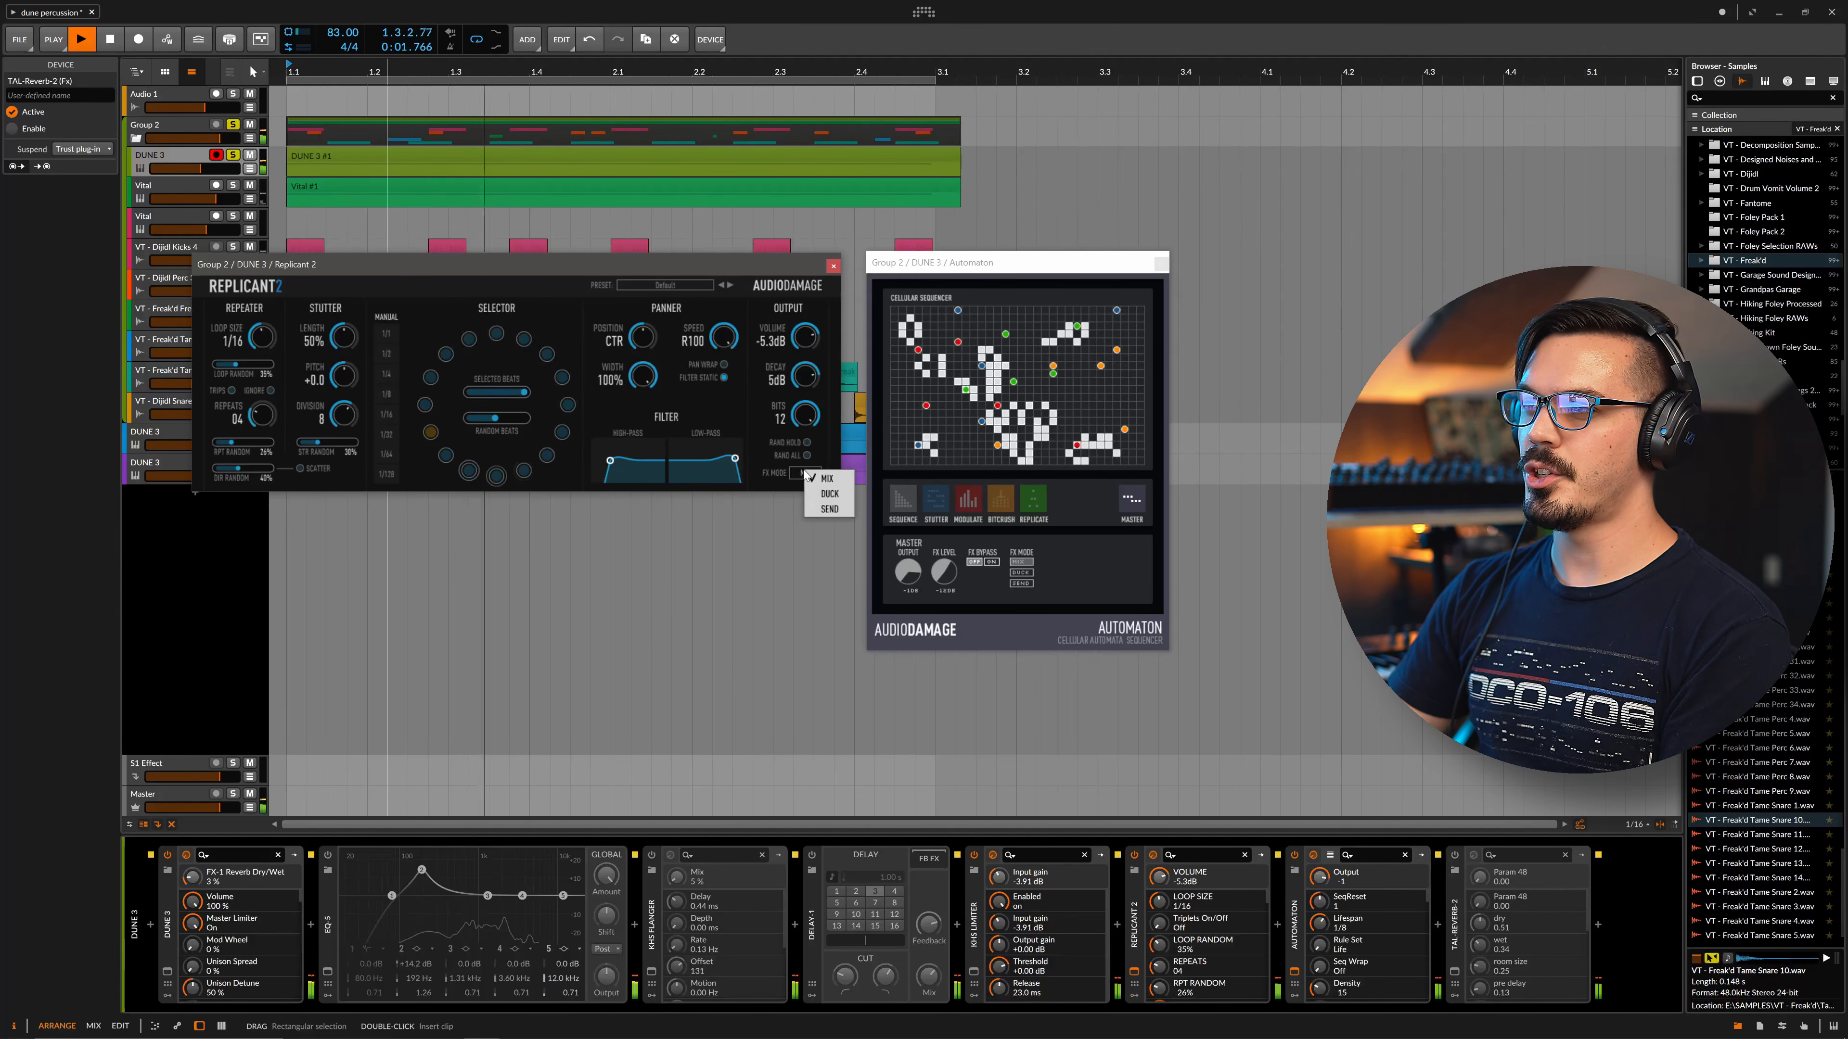
pyautogui.click(816, 494)
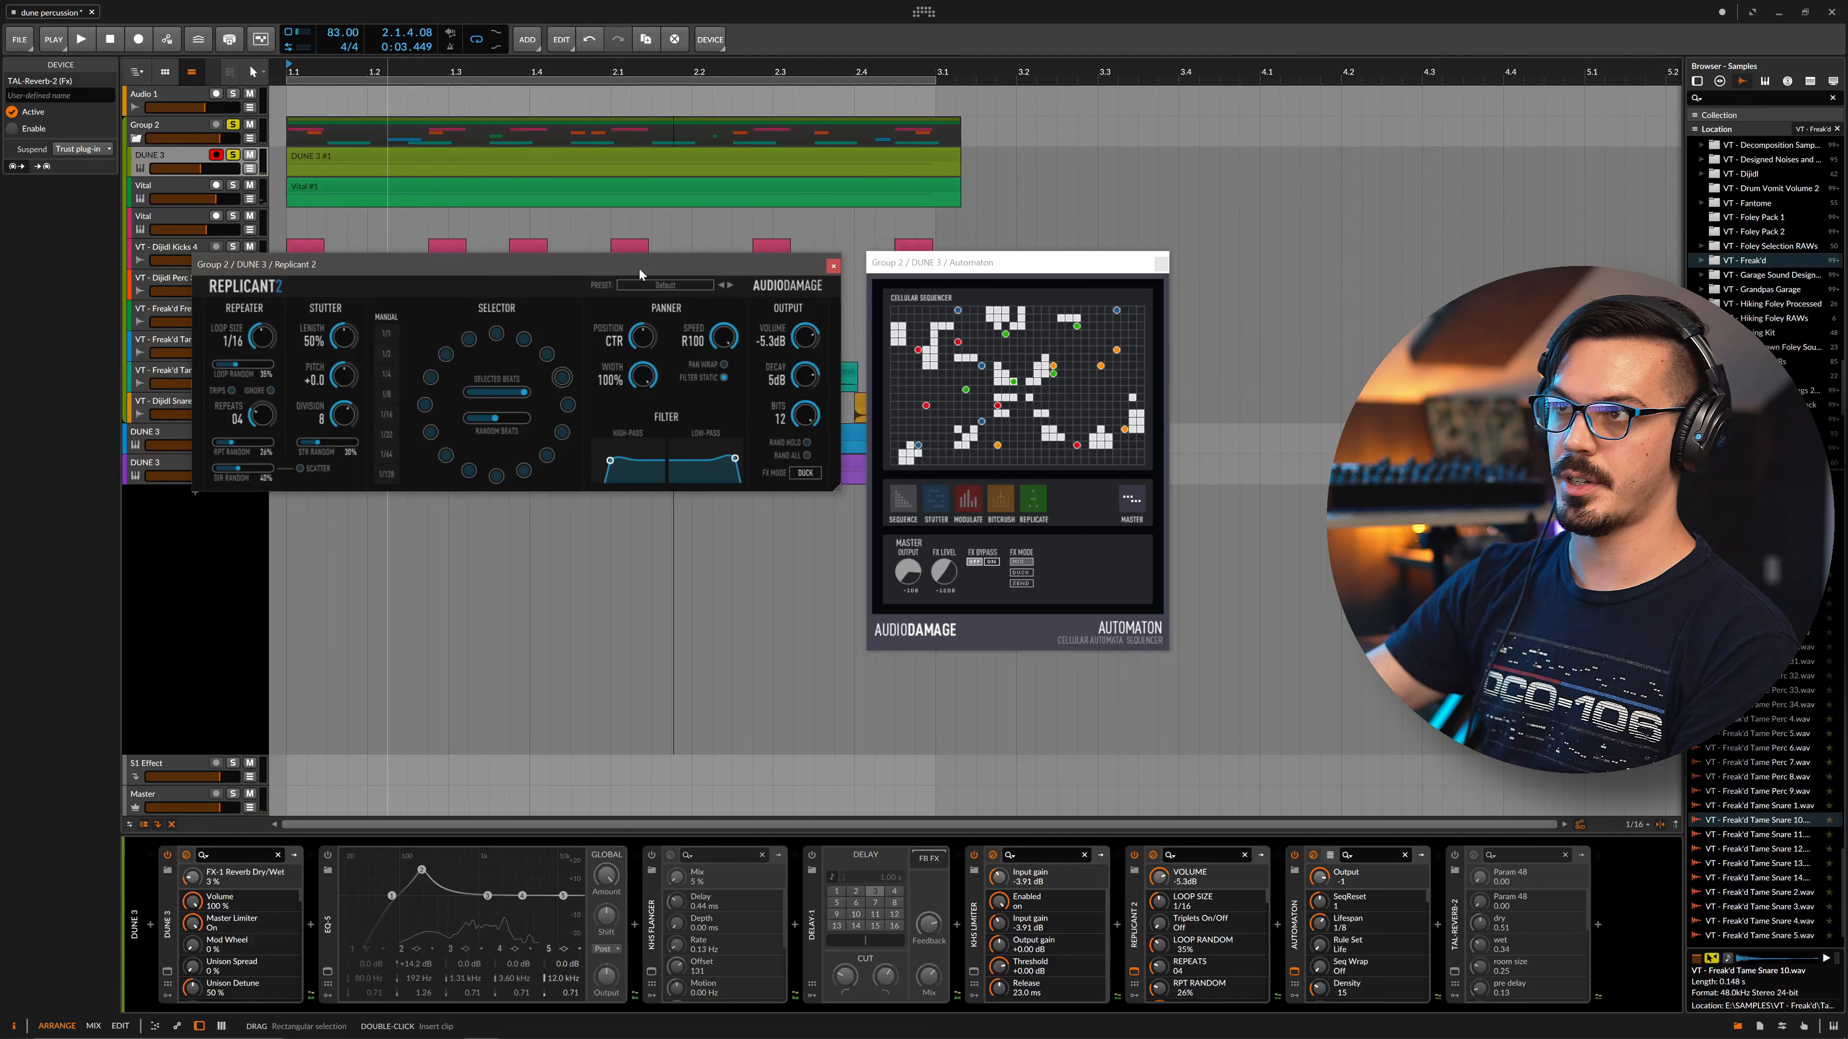
# Audition the DUNE 3 percussion with the glitch plug-ins, and close the Replicant 2 and Automaton windows
pyautogui.press('space')
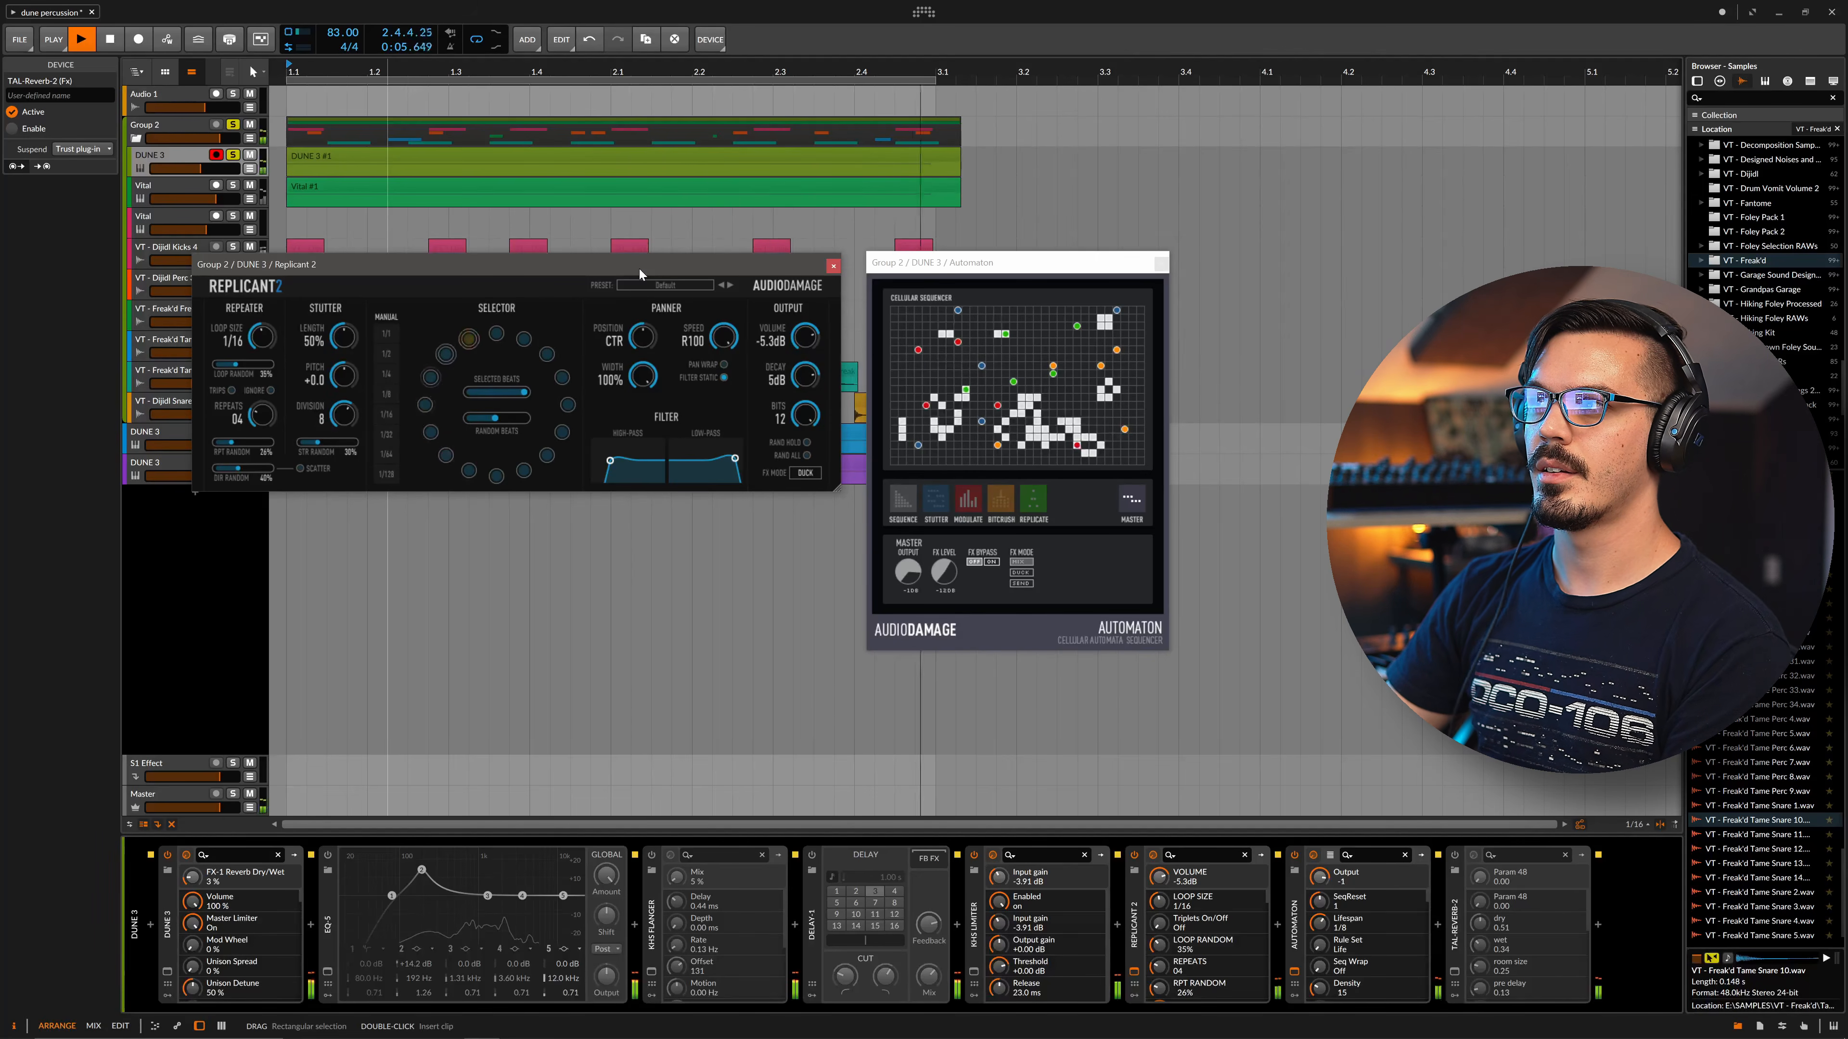
pyautogui.press('space')
pyautogui.click(834, 265)
pyautogui.click(1161, 263)
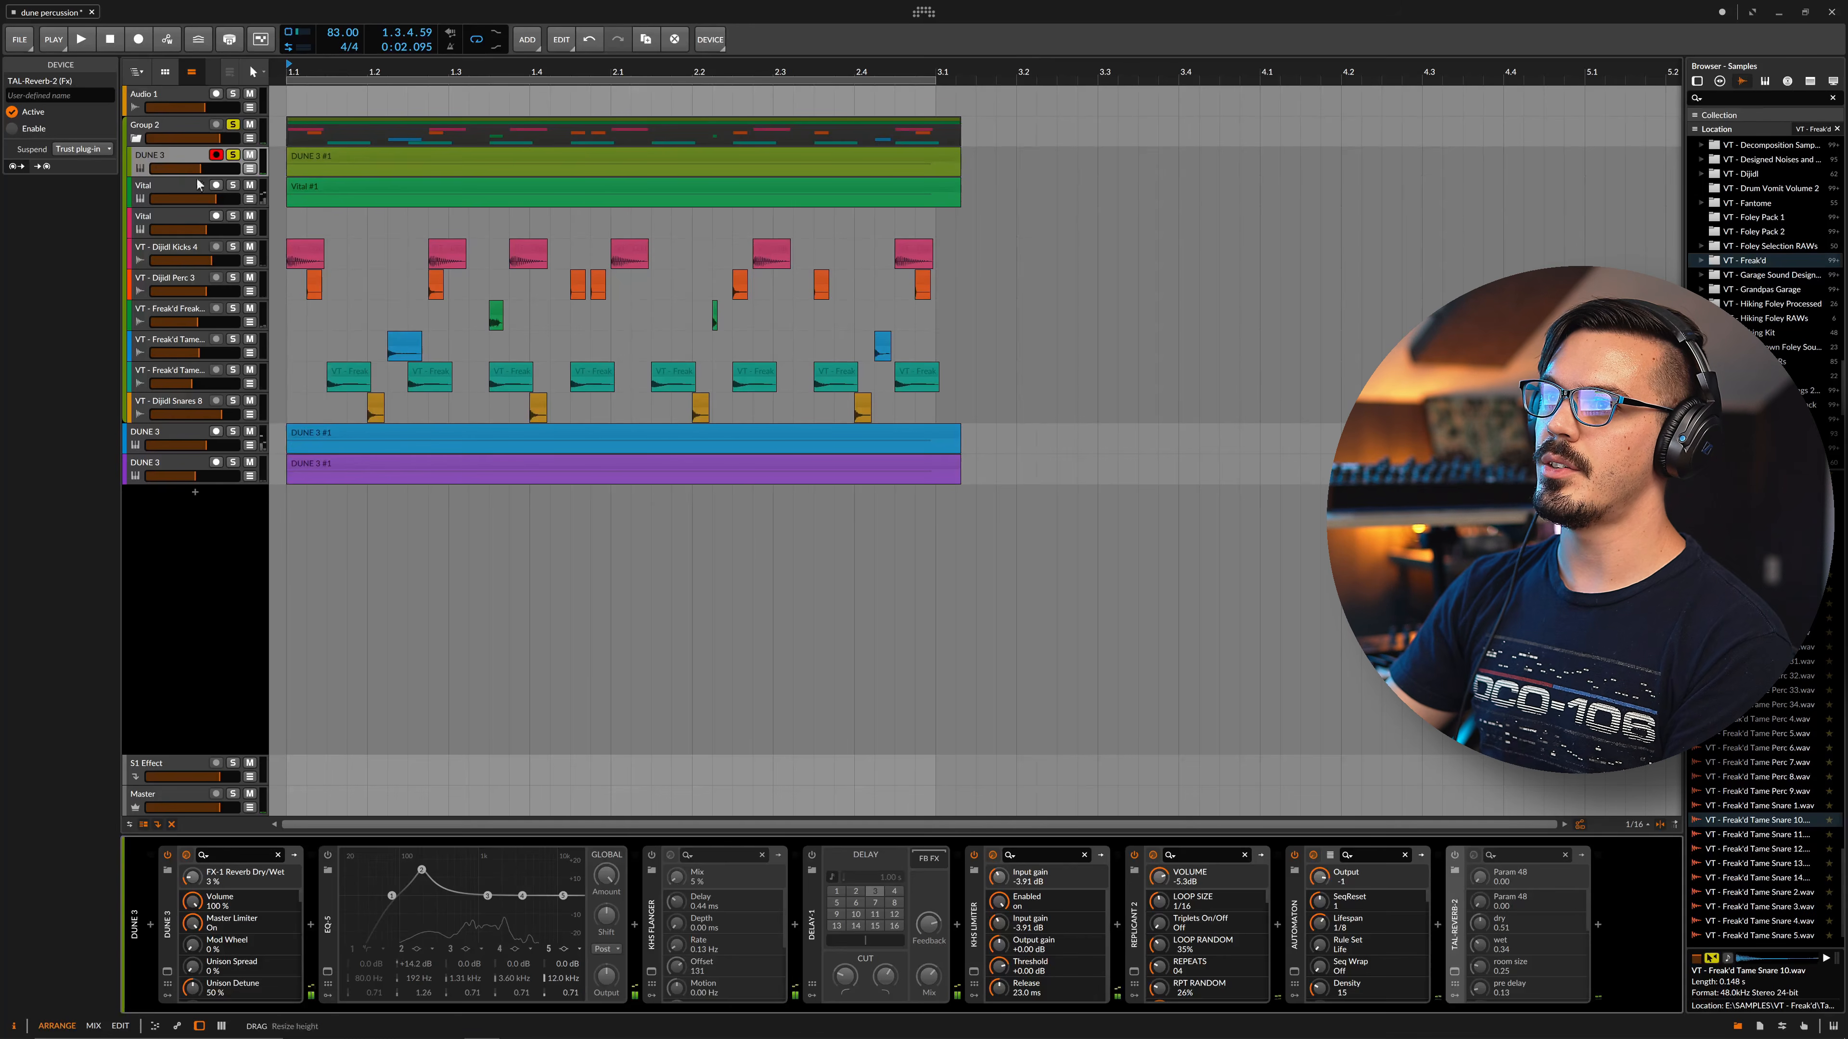
# Solo the Vital track in Group 2, open its synth window with all other devices disabled, and play the raw loop
pyautogui.click(191, 191)
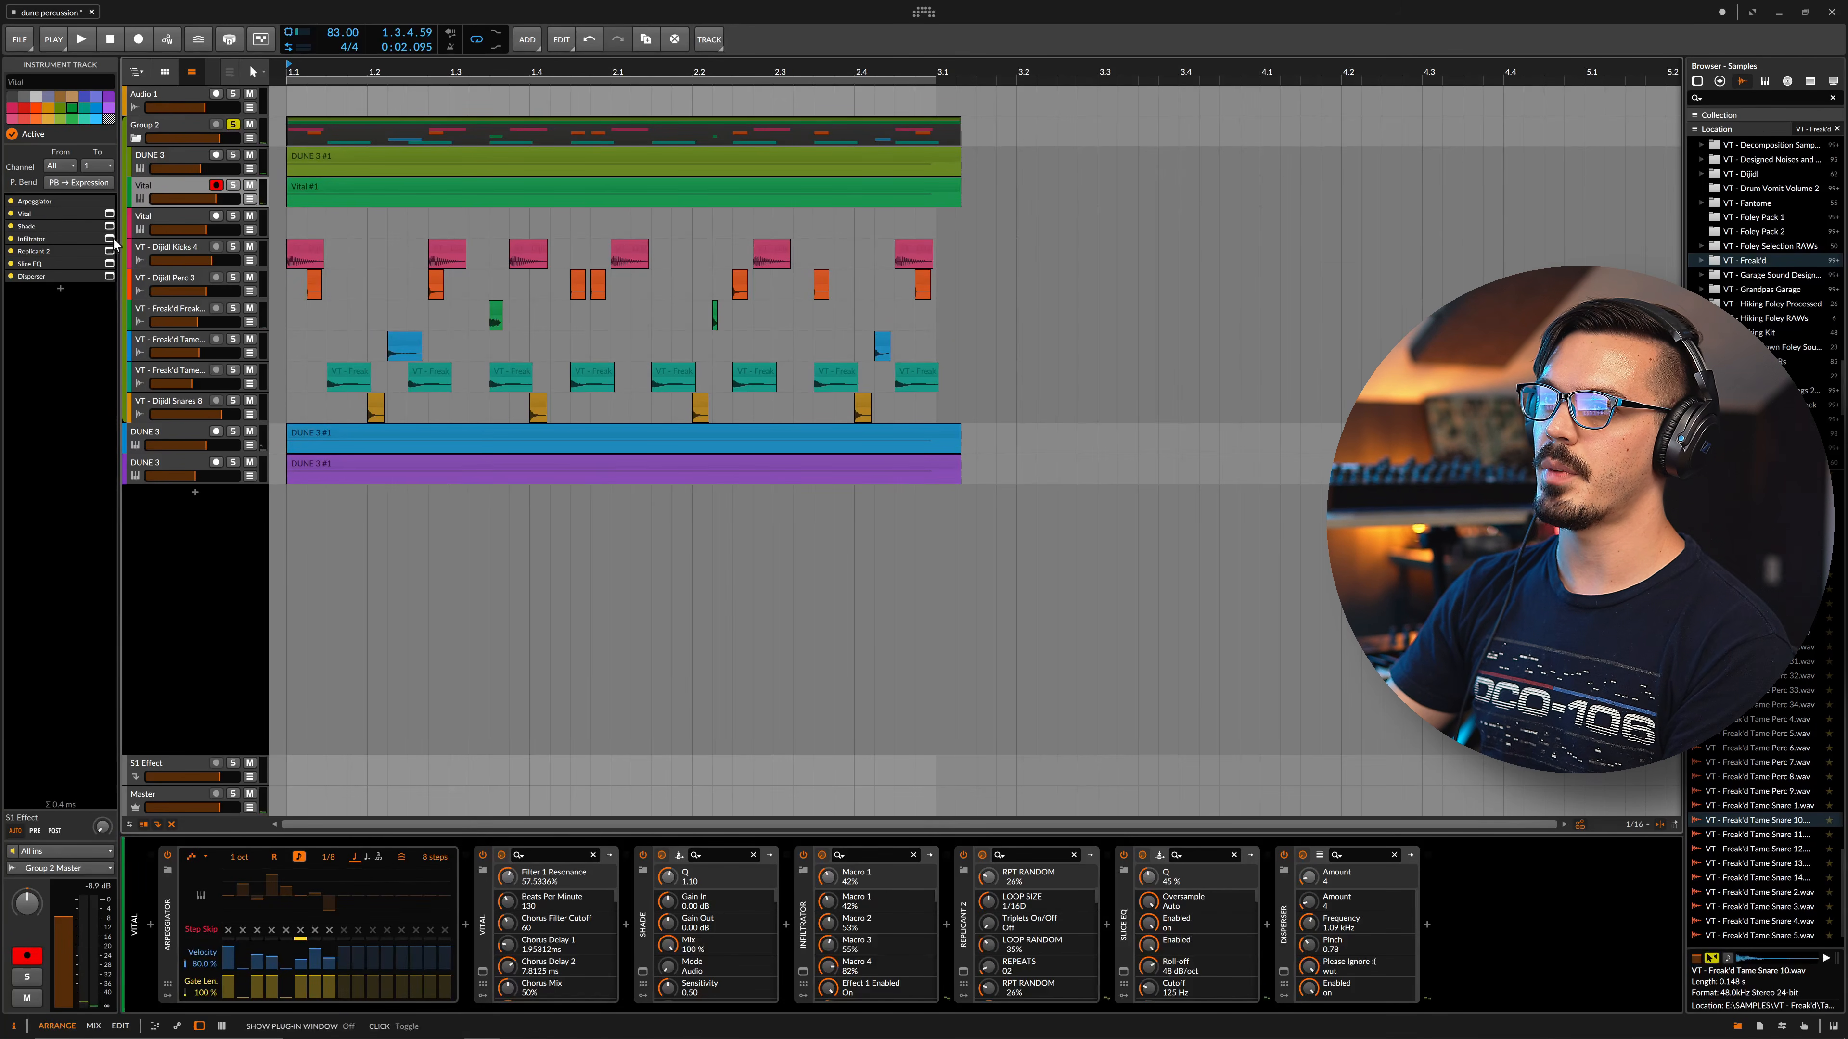
pyautogui.click(109, 239)
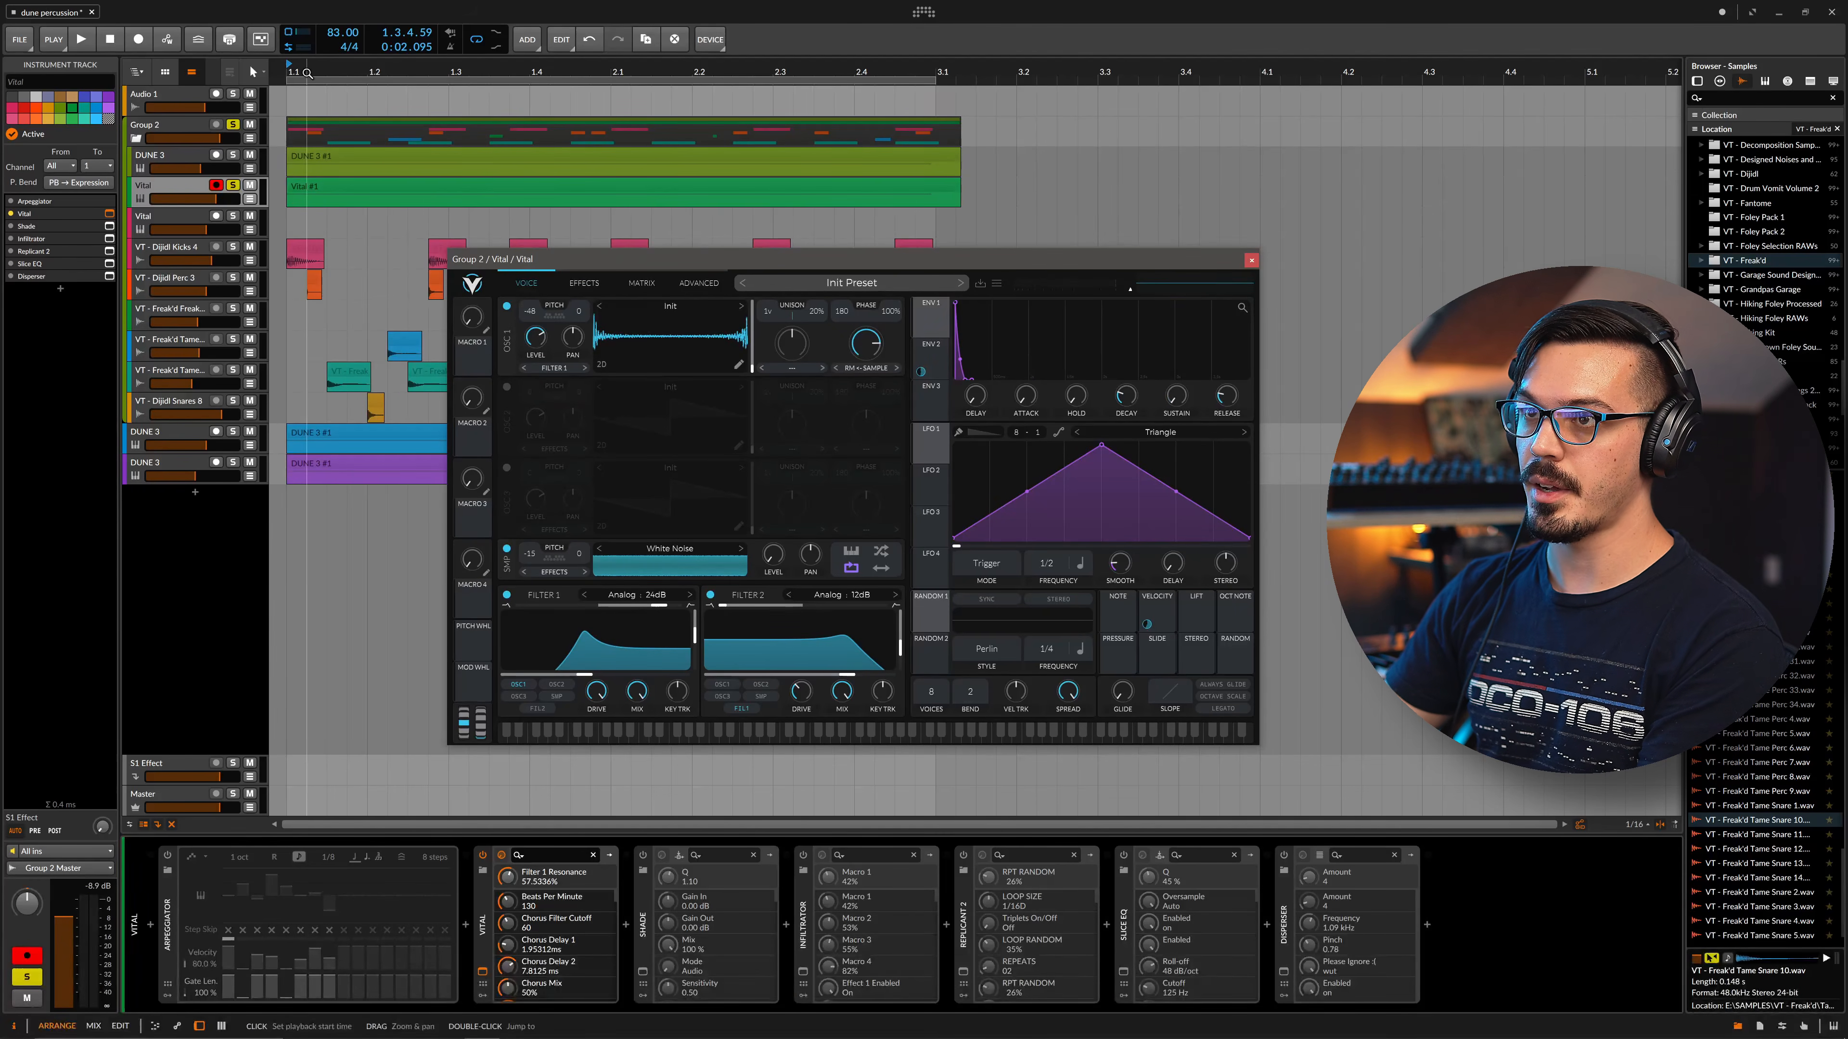
pyautogui.press('space')
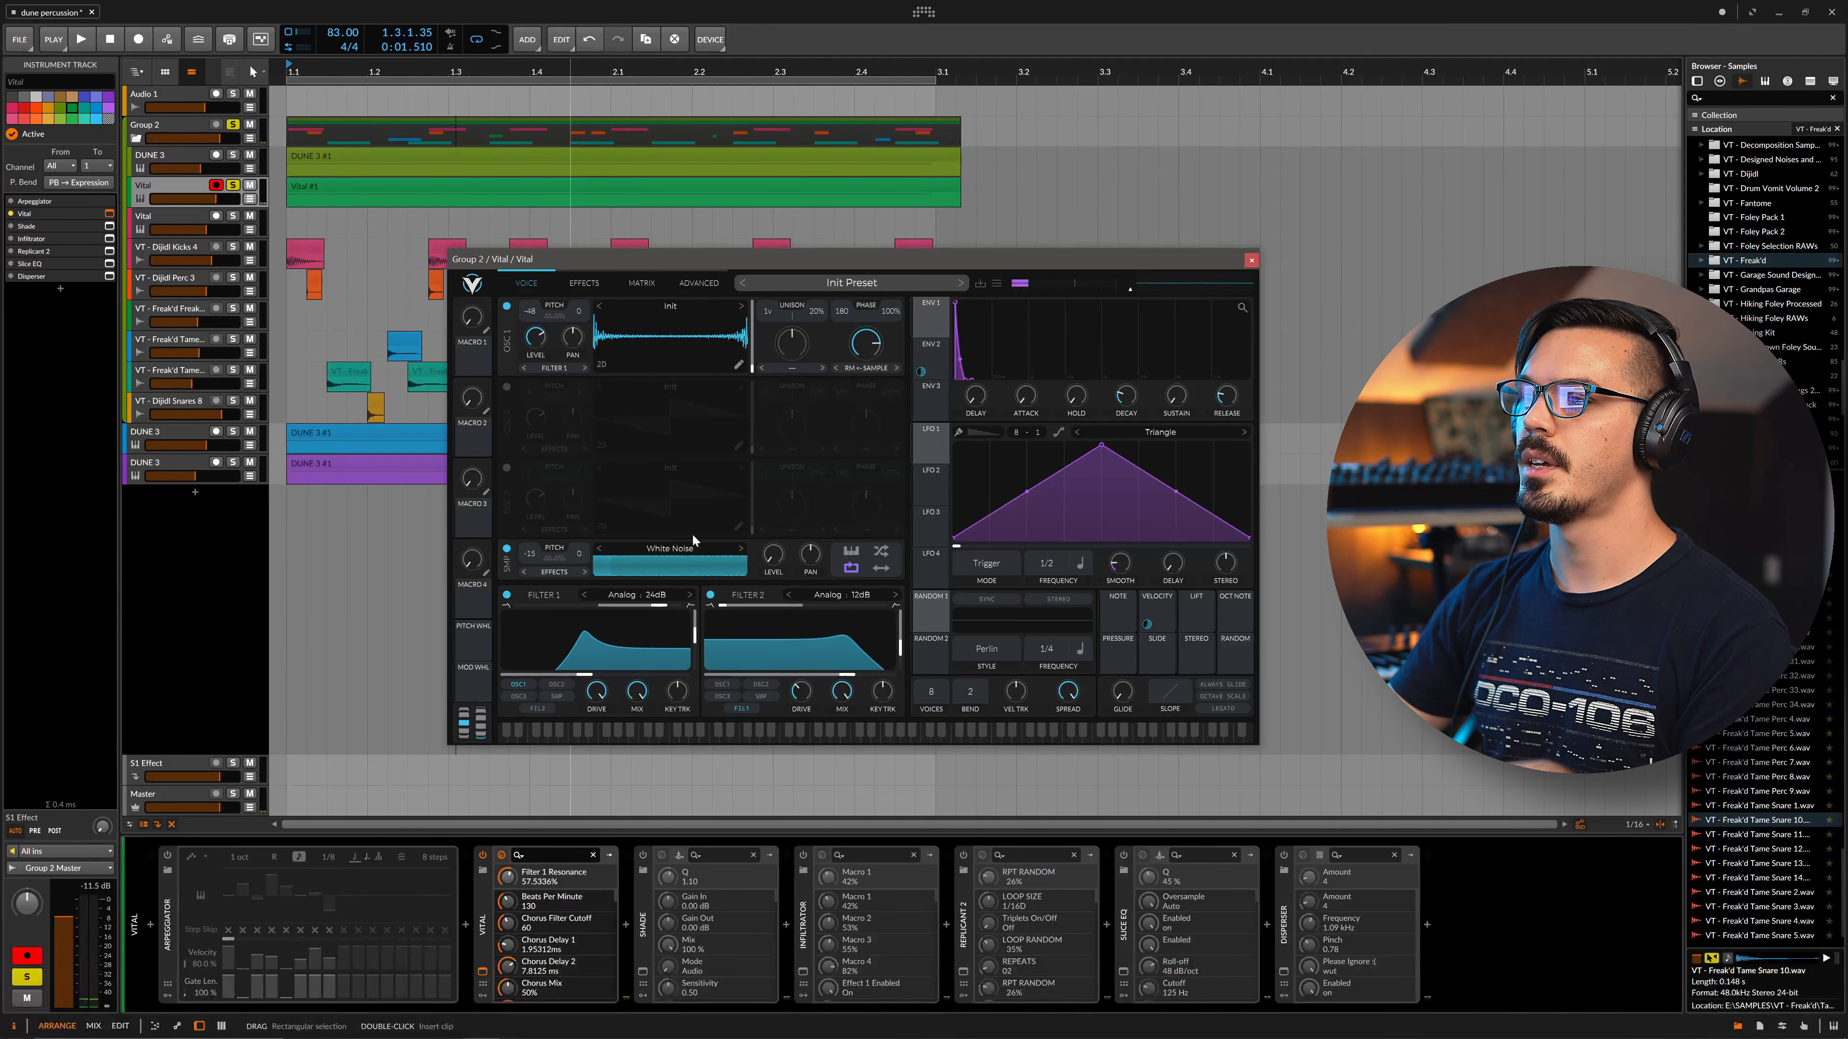
# Enable the Arpeggiator on the Vital track, audition the arpeggiated loop, and close the synth window
pyautogui.click(417, 534)
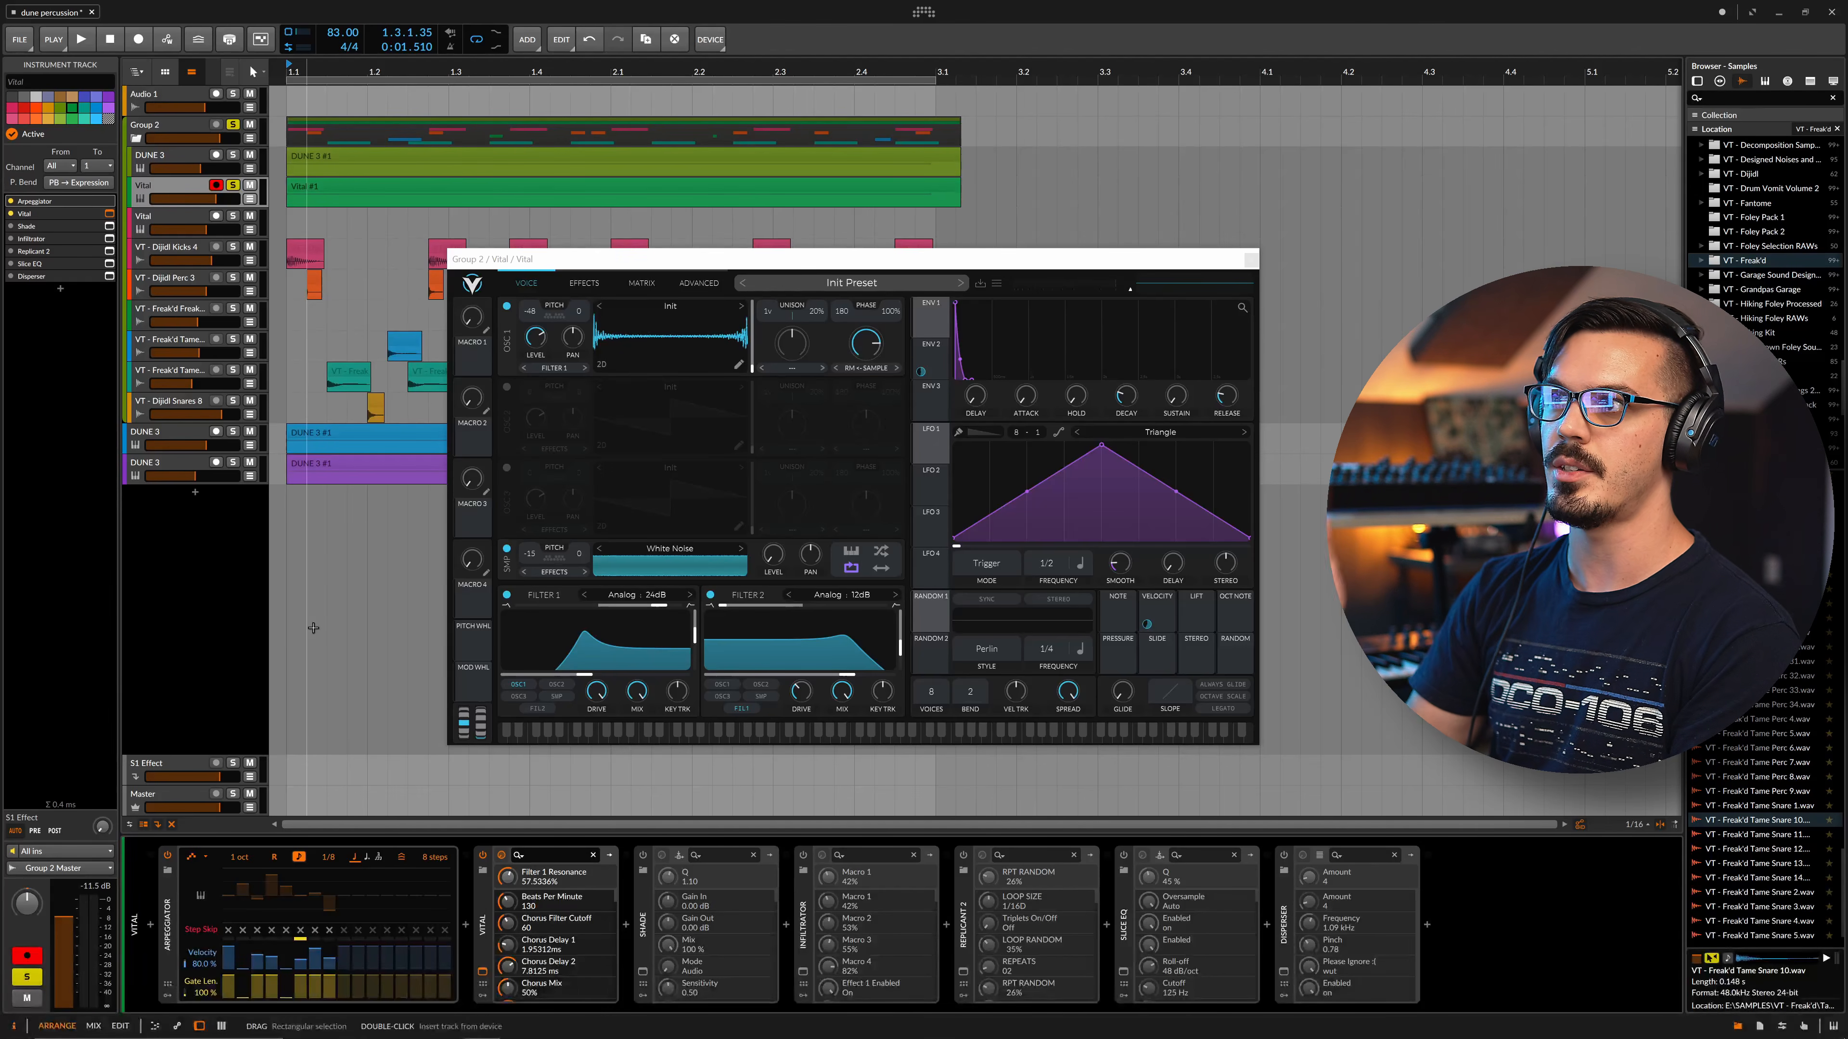
pyautogui.press('space')
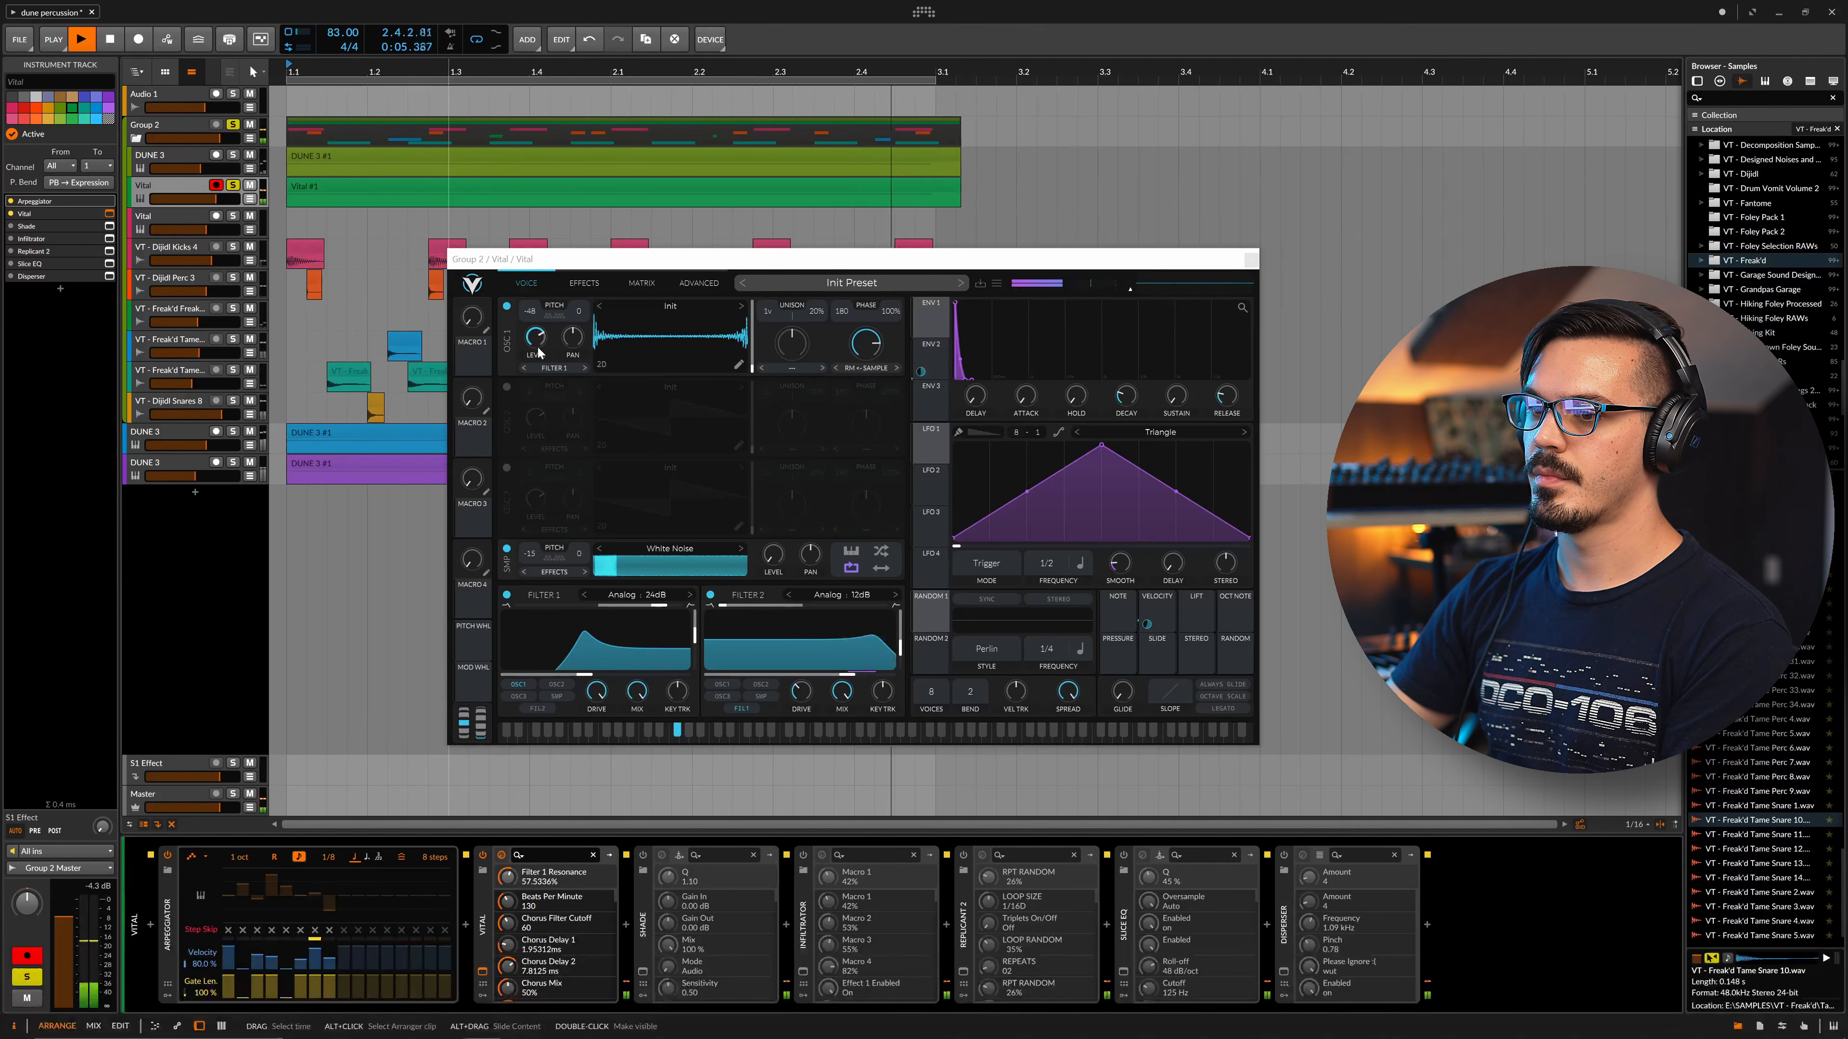
pyautogui.press('space')
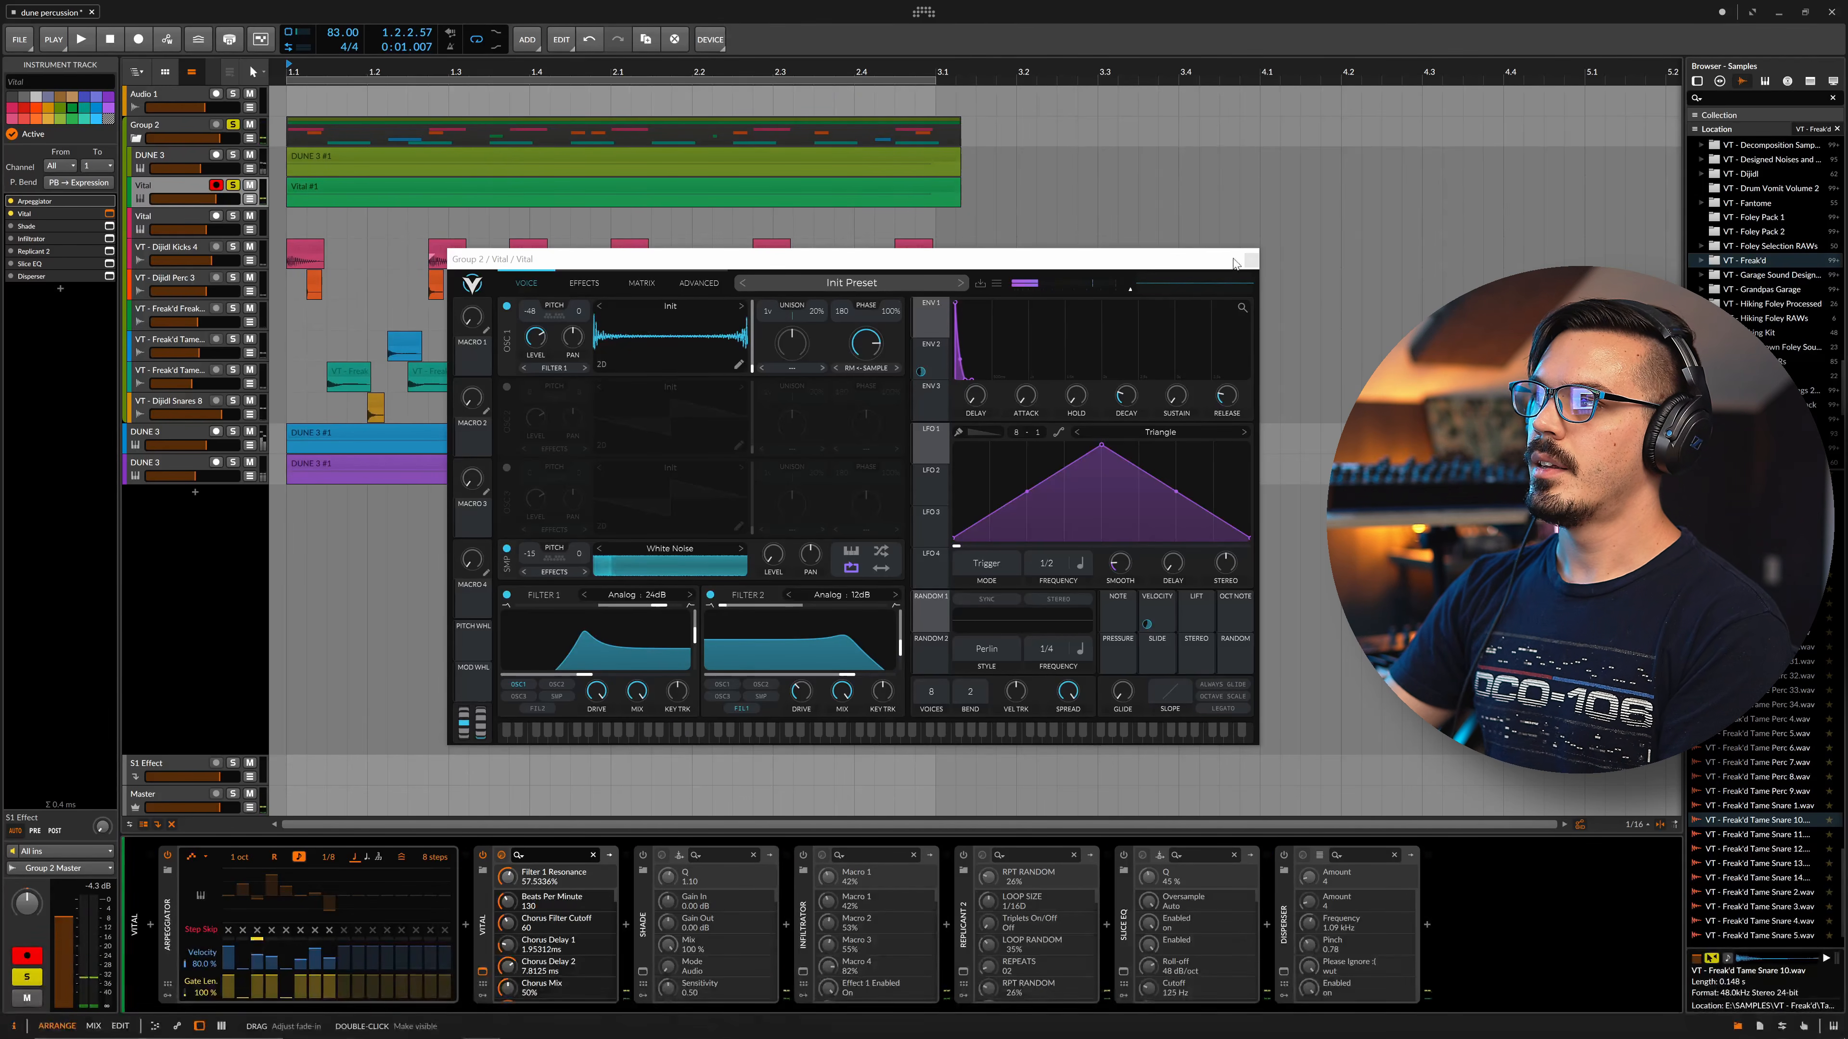
pyautogui.click(1250, 259)
# Enable Shade in the Vital chain, play the loop through its Cluster Phase preset, and close its window
pyautogui.click(649, 852)
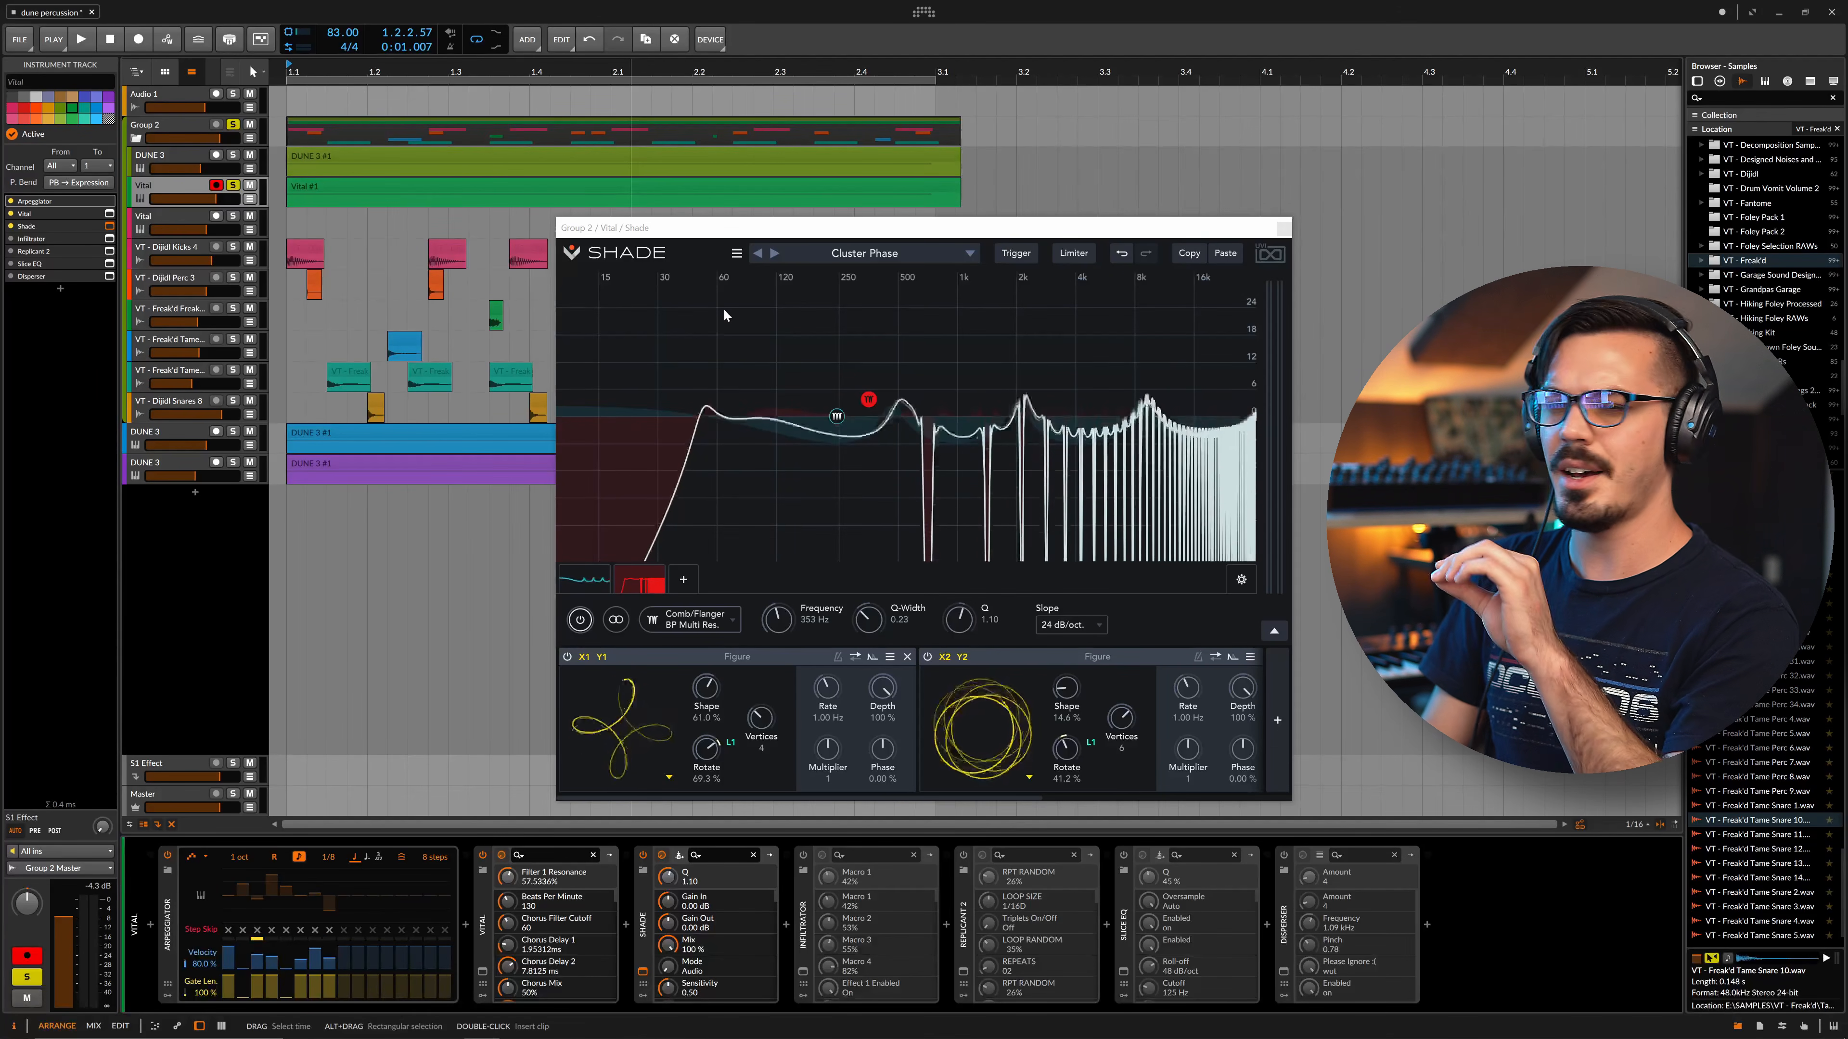
pyautogui.press('space')
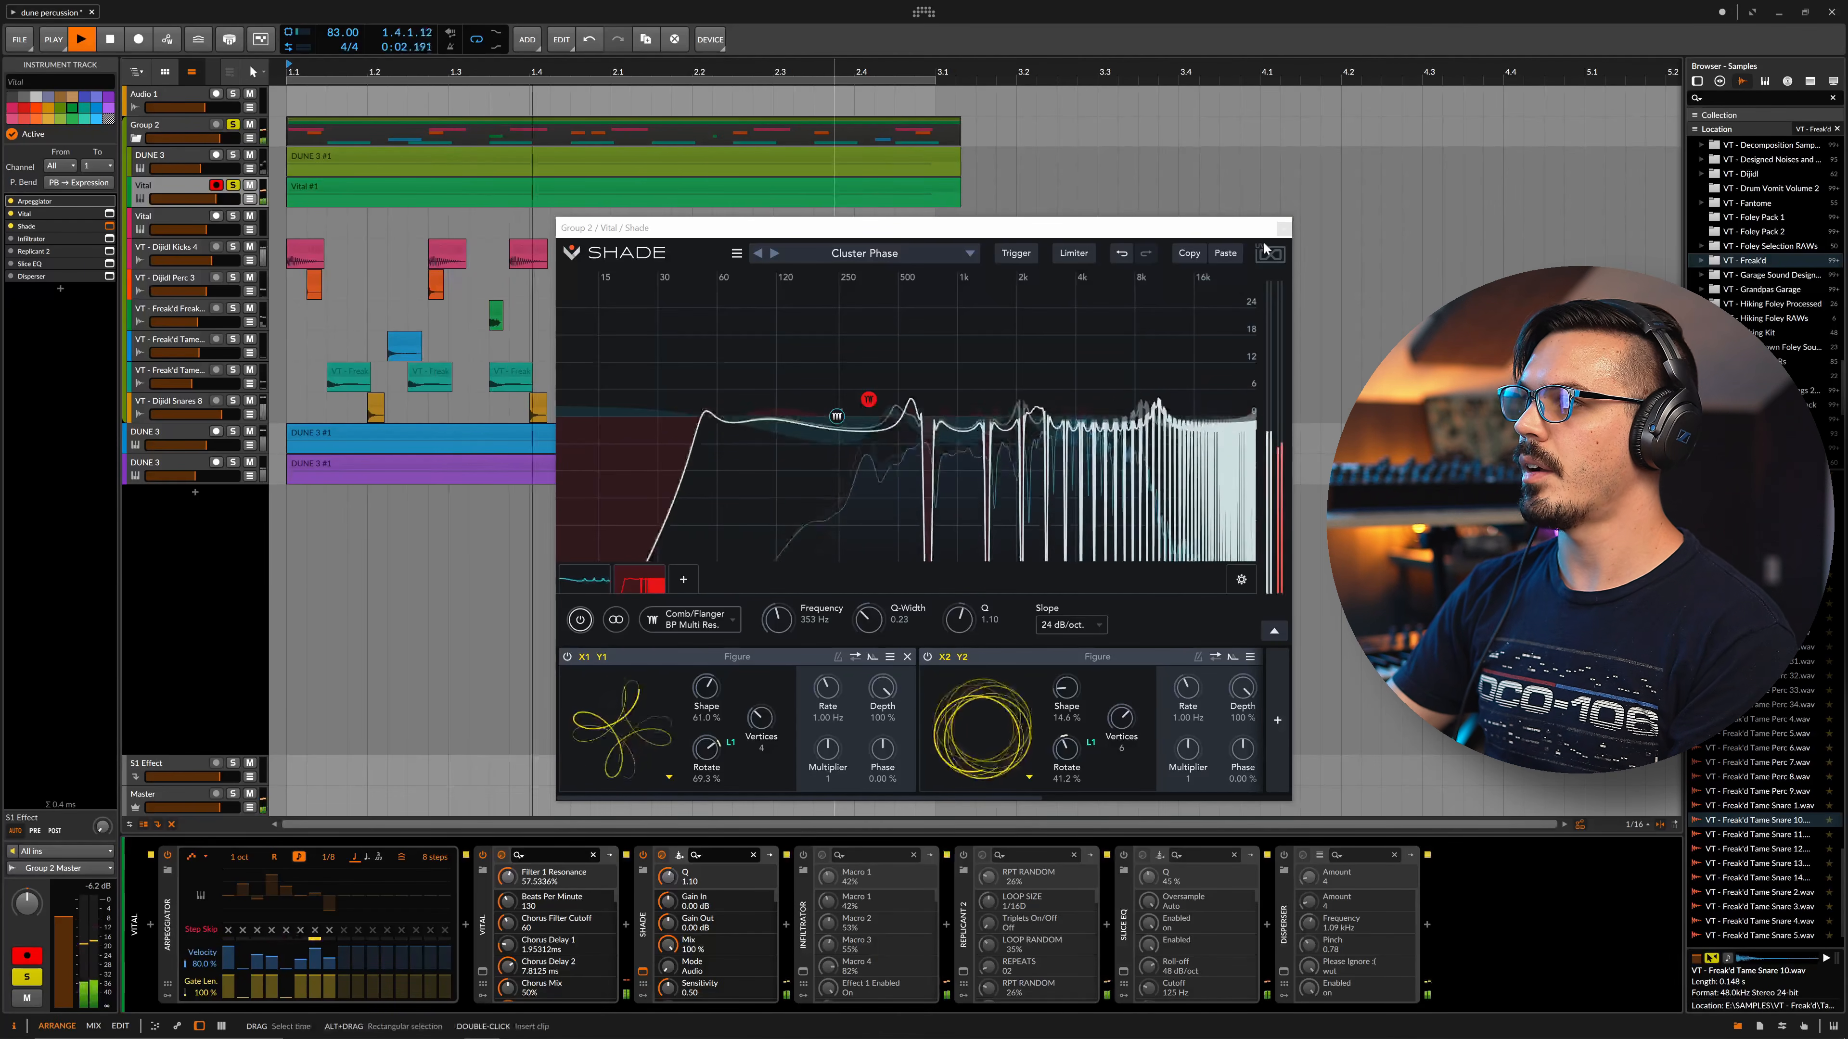
pyautogui.click(1284, 227)
# Enable Infiltrator in the Vital chain, stop playback, and examine the bank containing its VT - Fiendish Industry preset
pyautogui.click(821, 856)
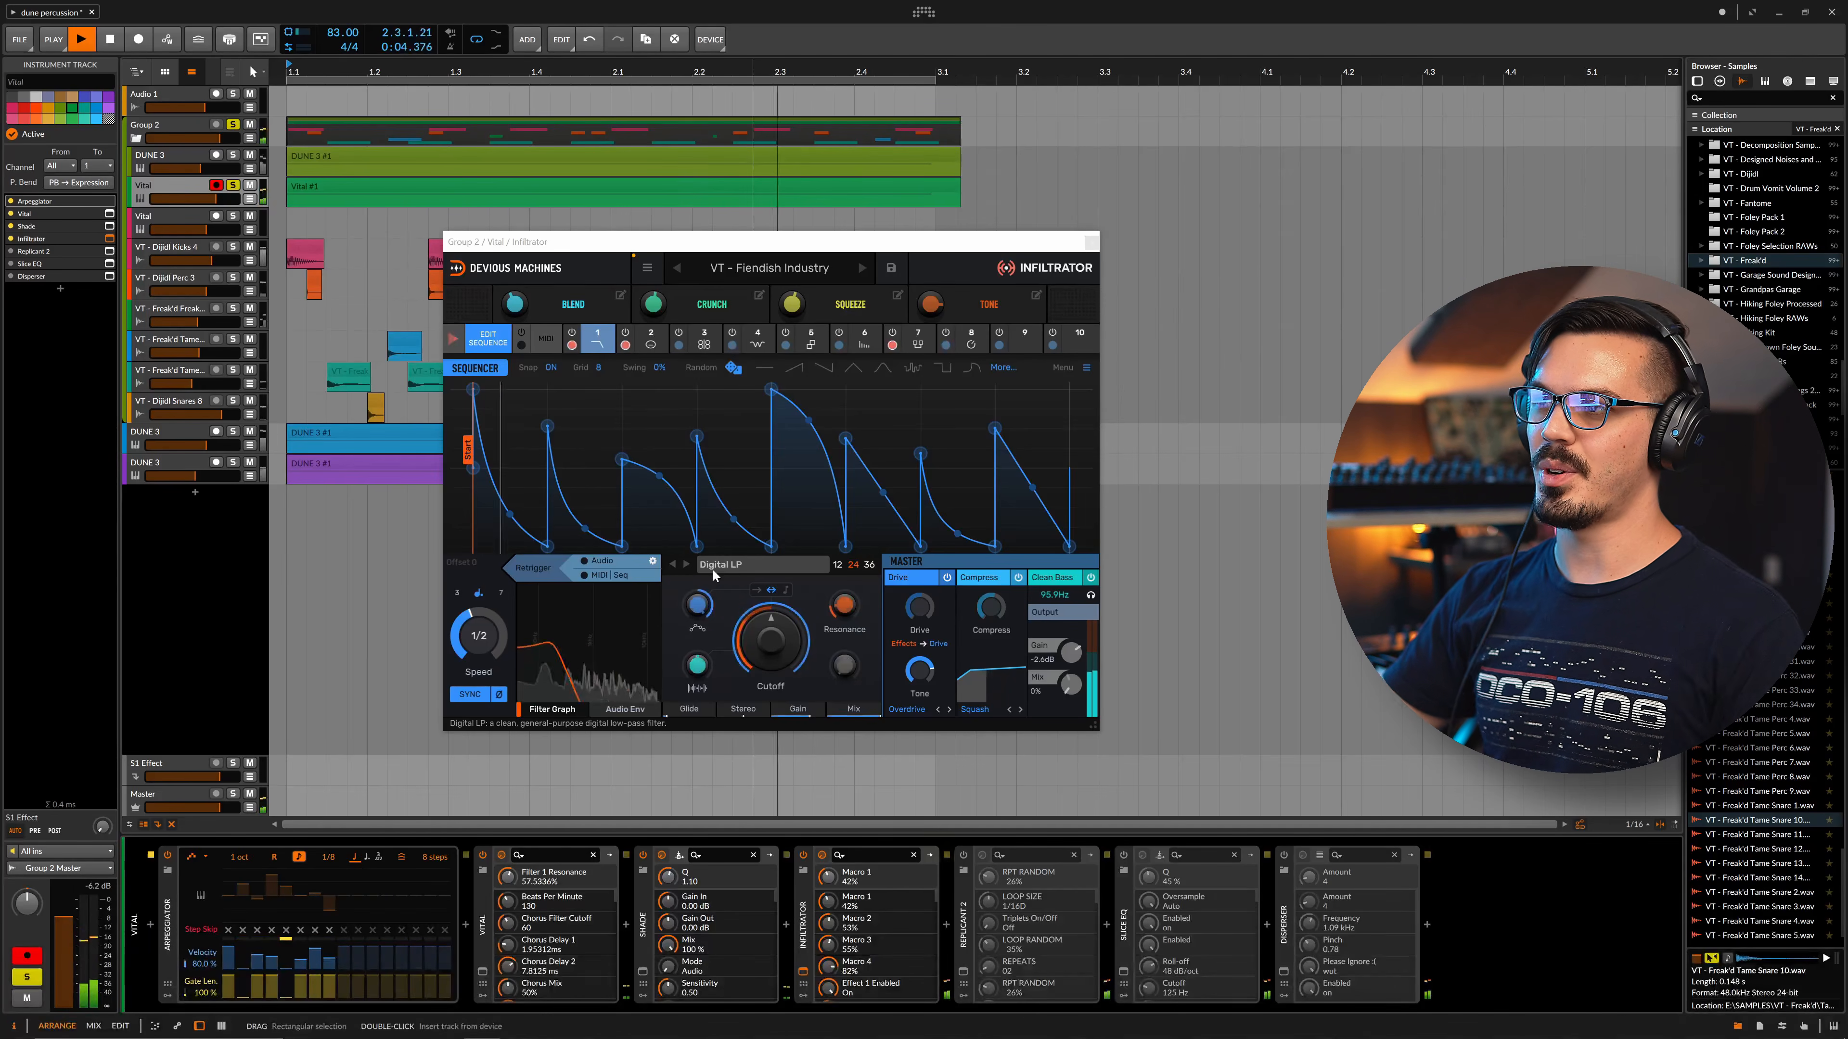
pyautogui.press('space')
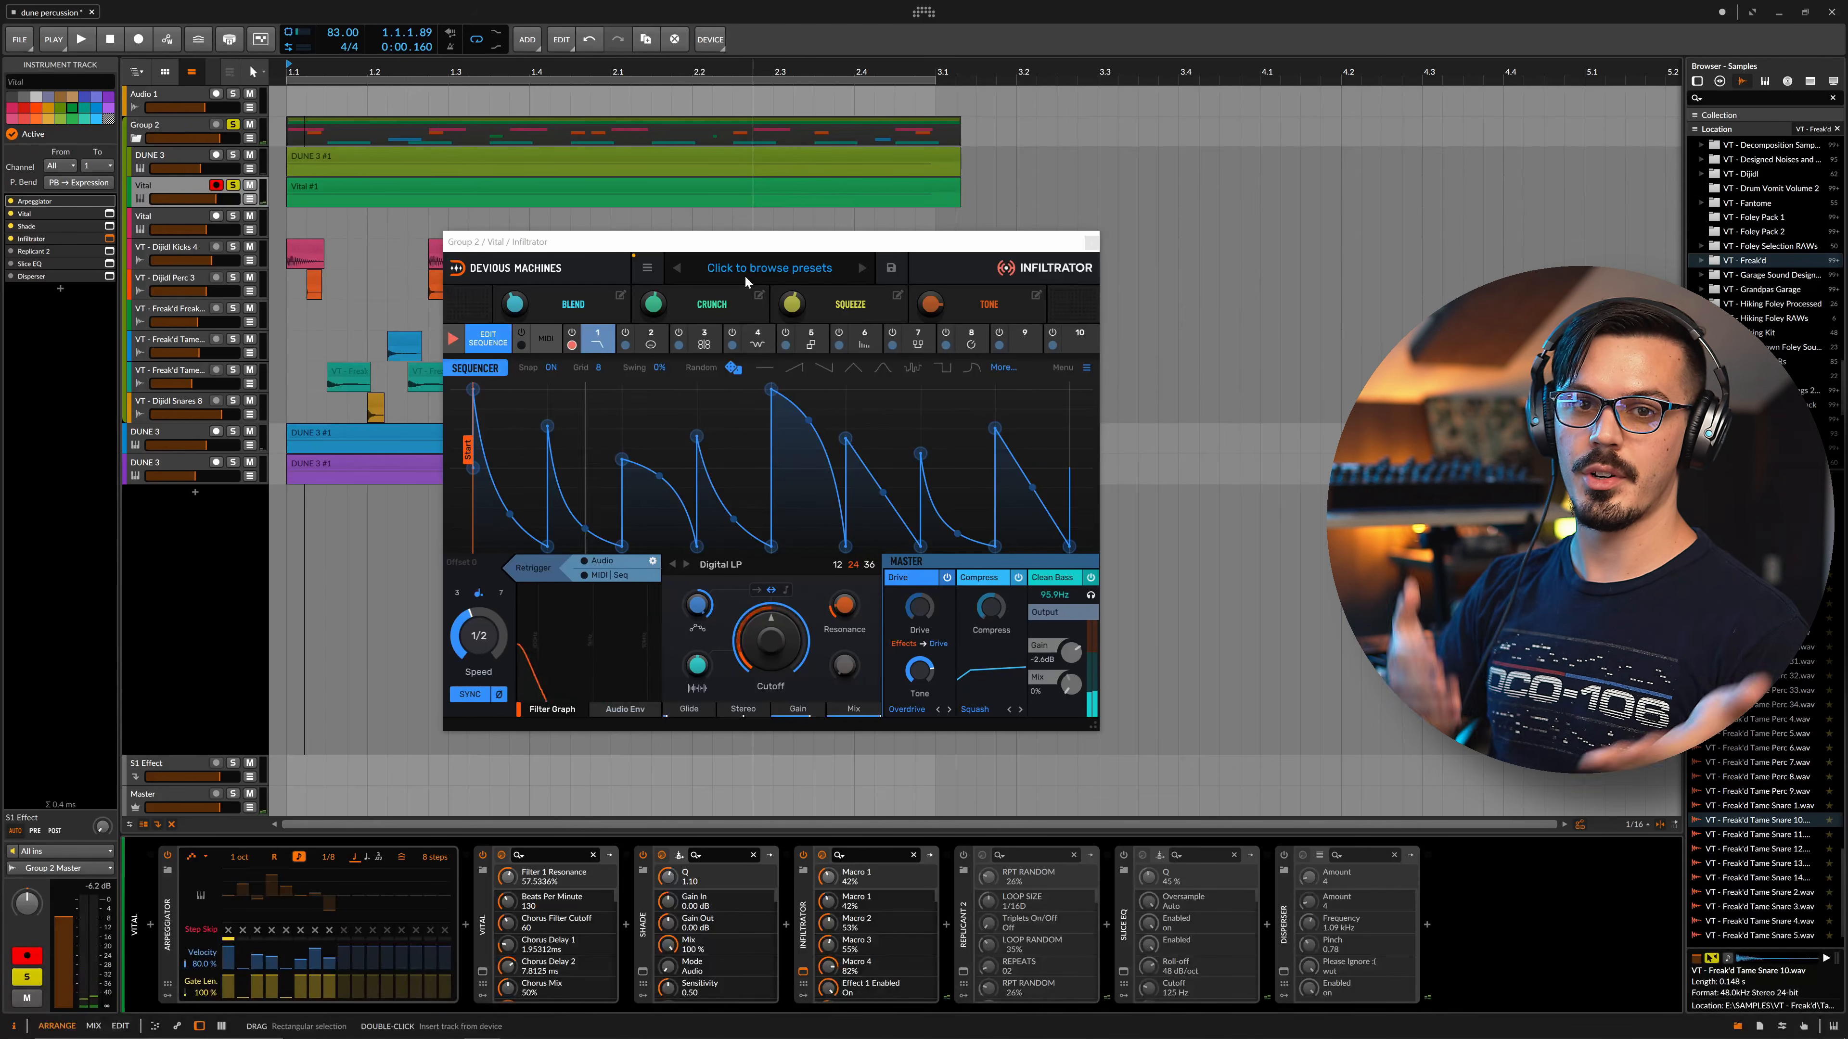
pyautogui.click(745, 274)
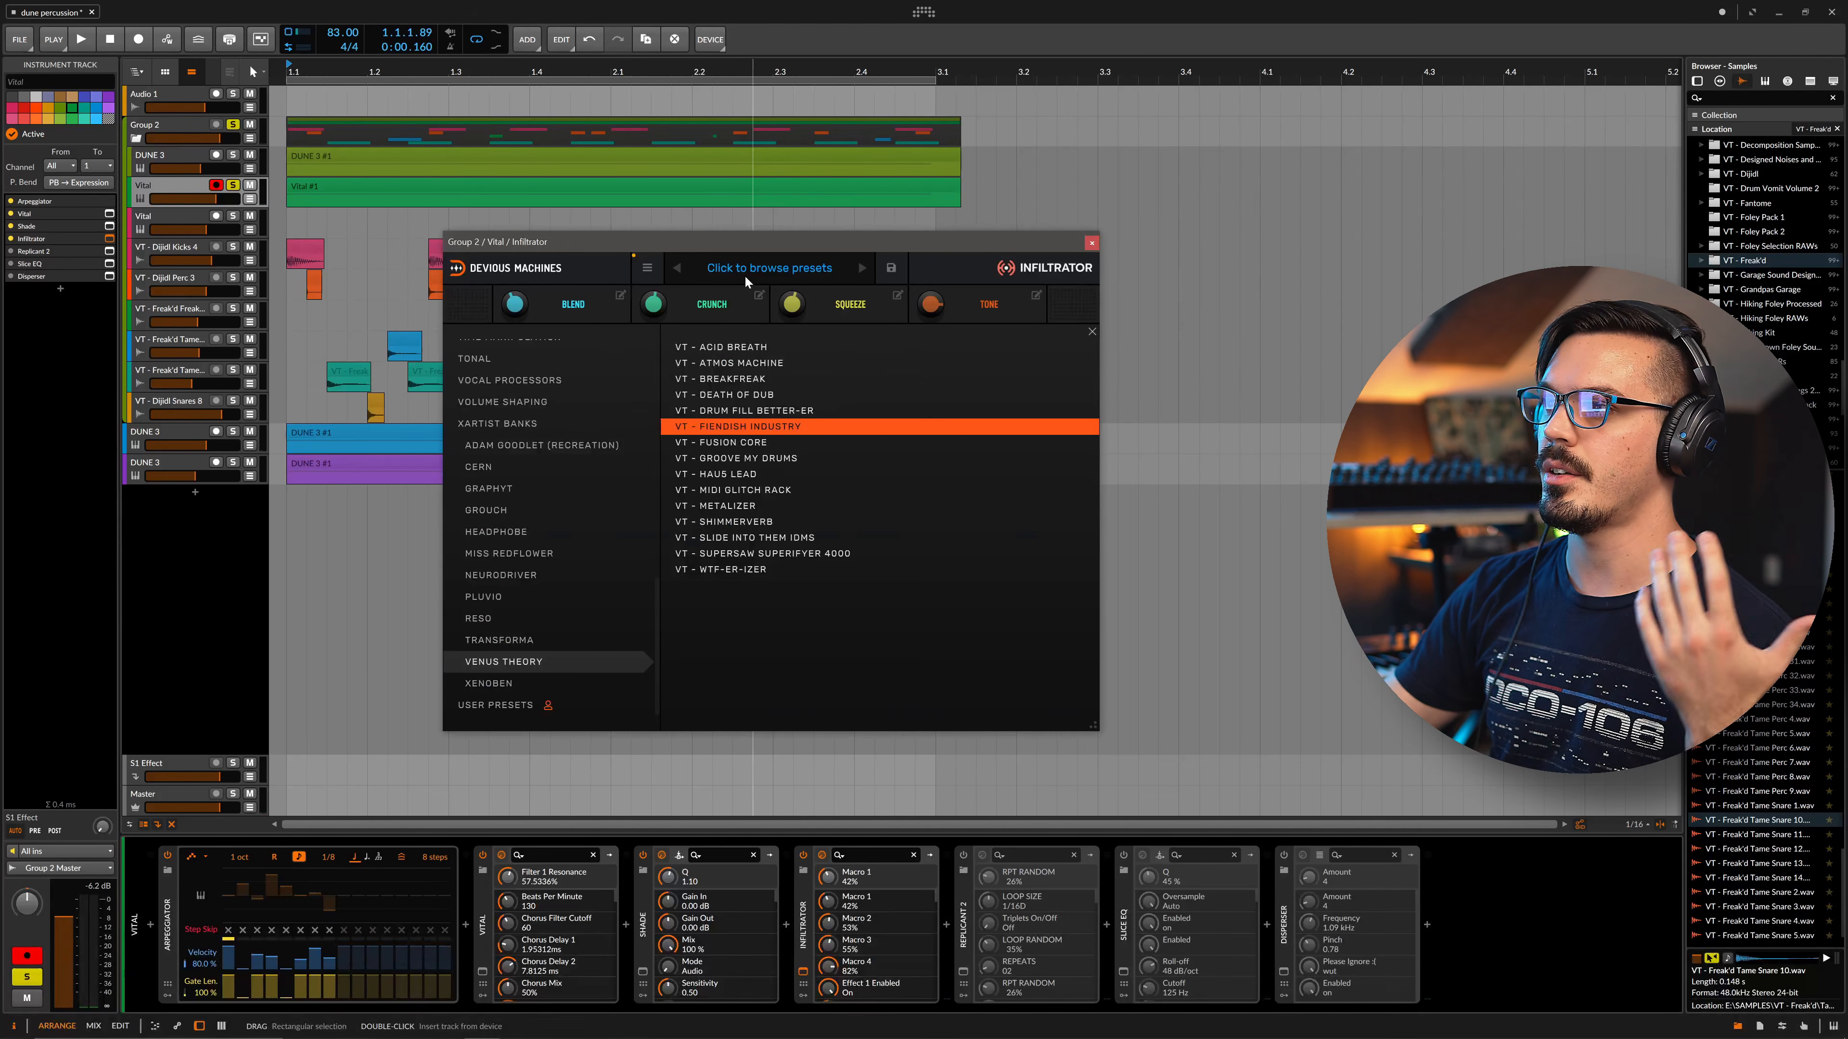
pyautogui.click(768, 271)
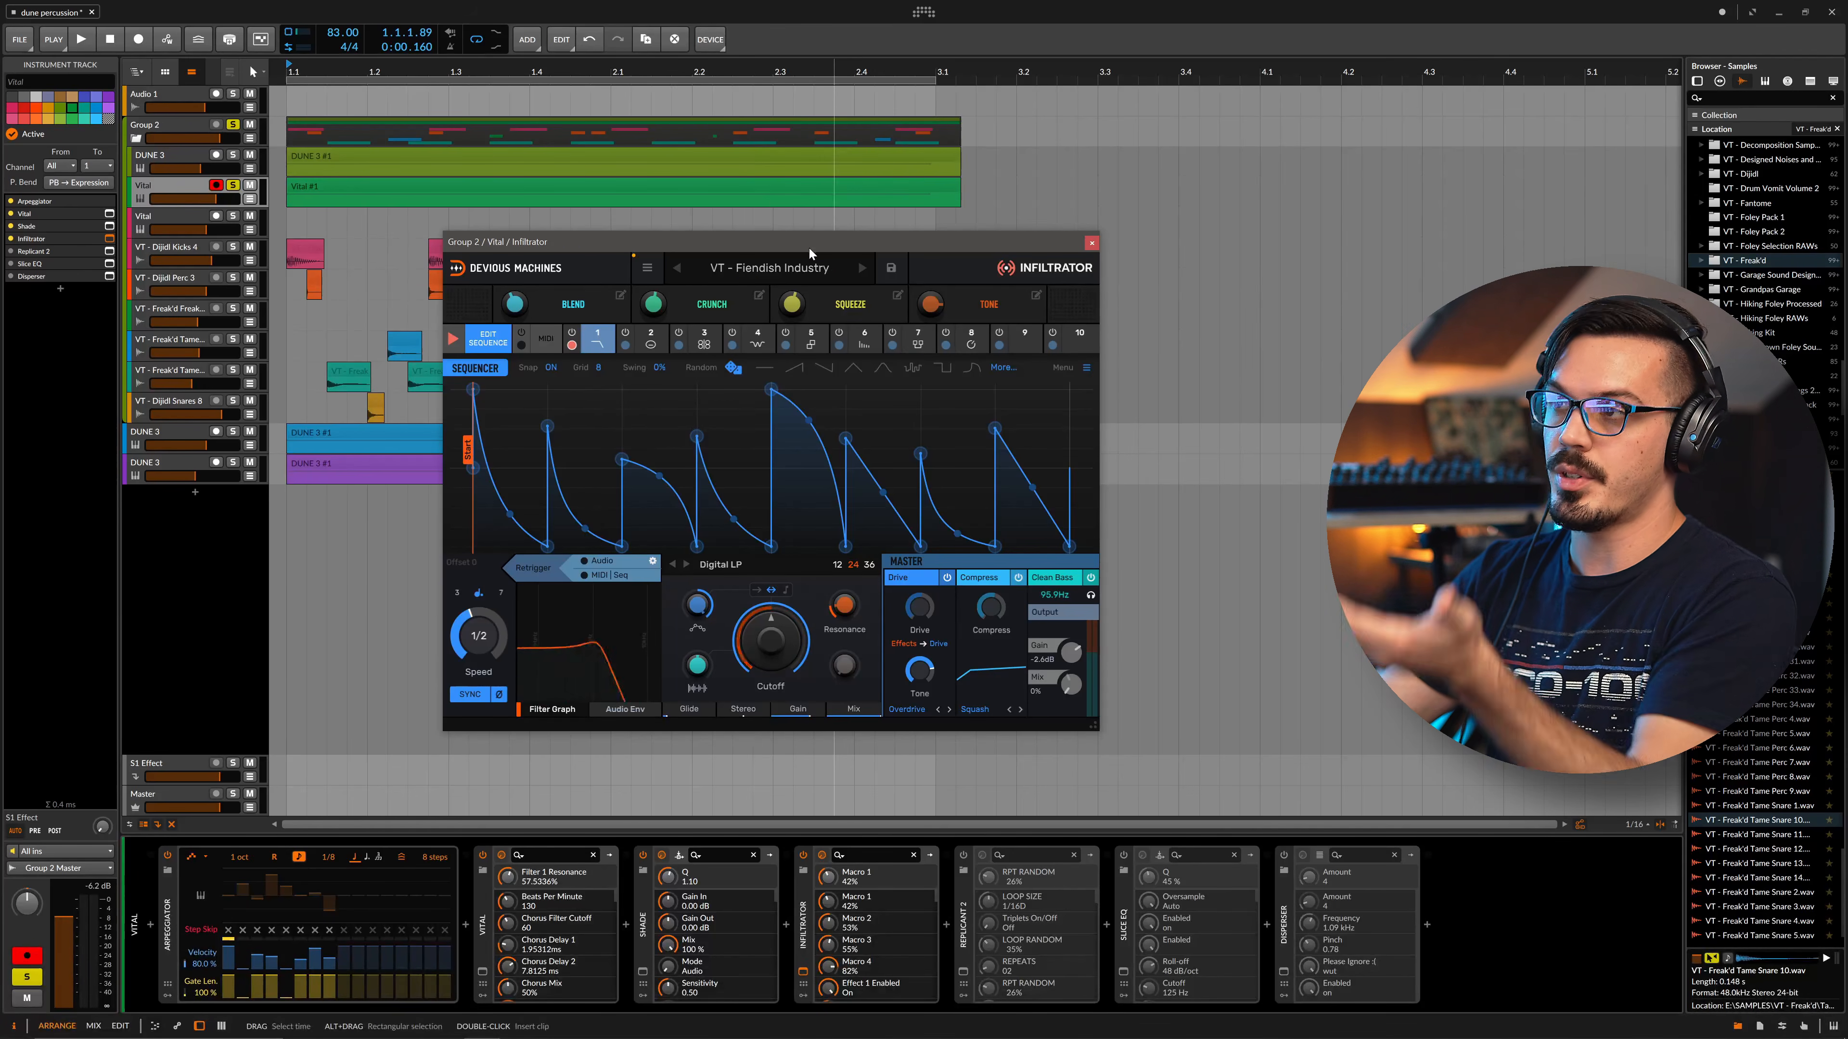
pyautogui.click(807, 268)
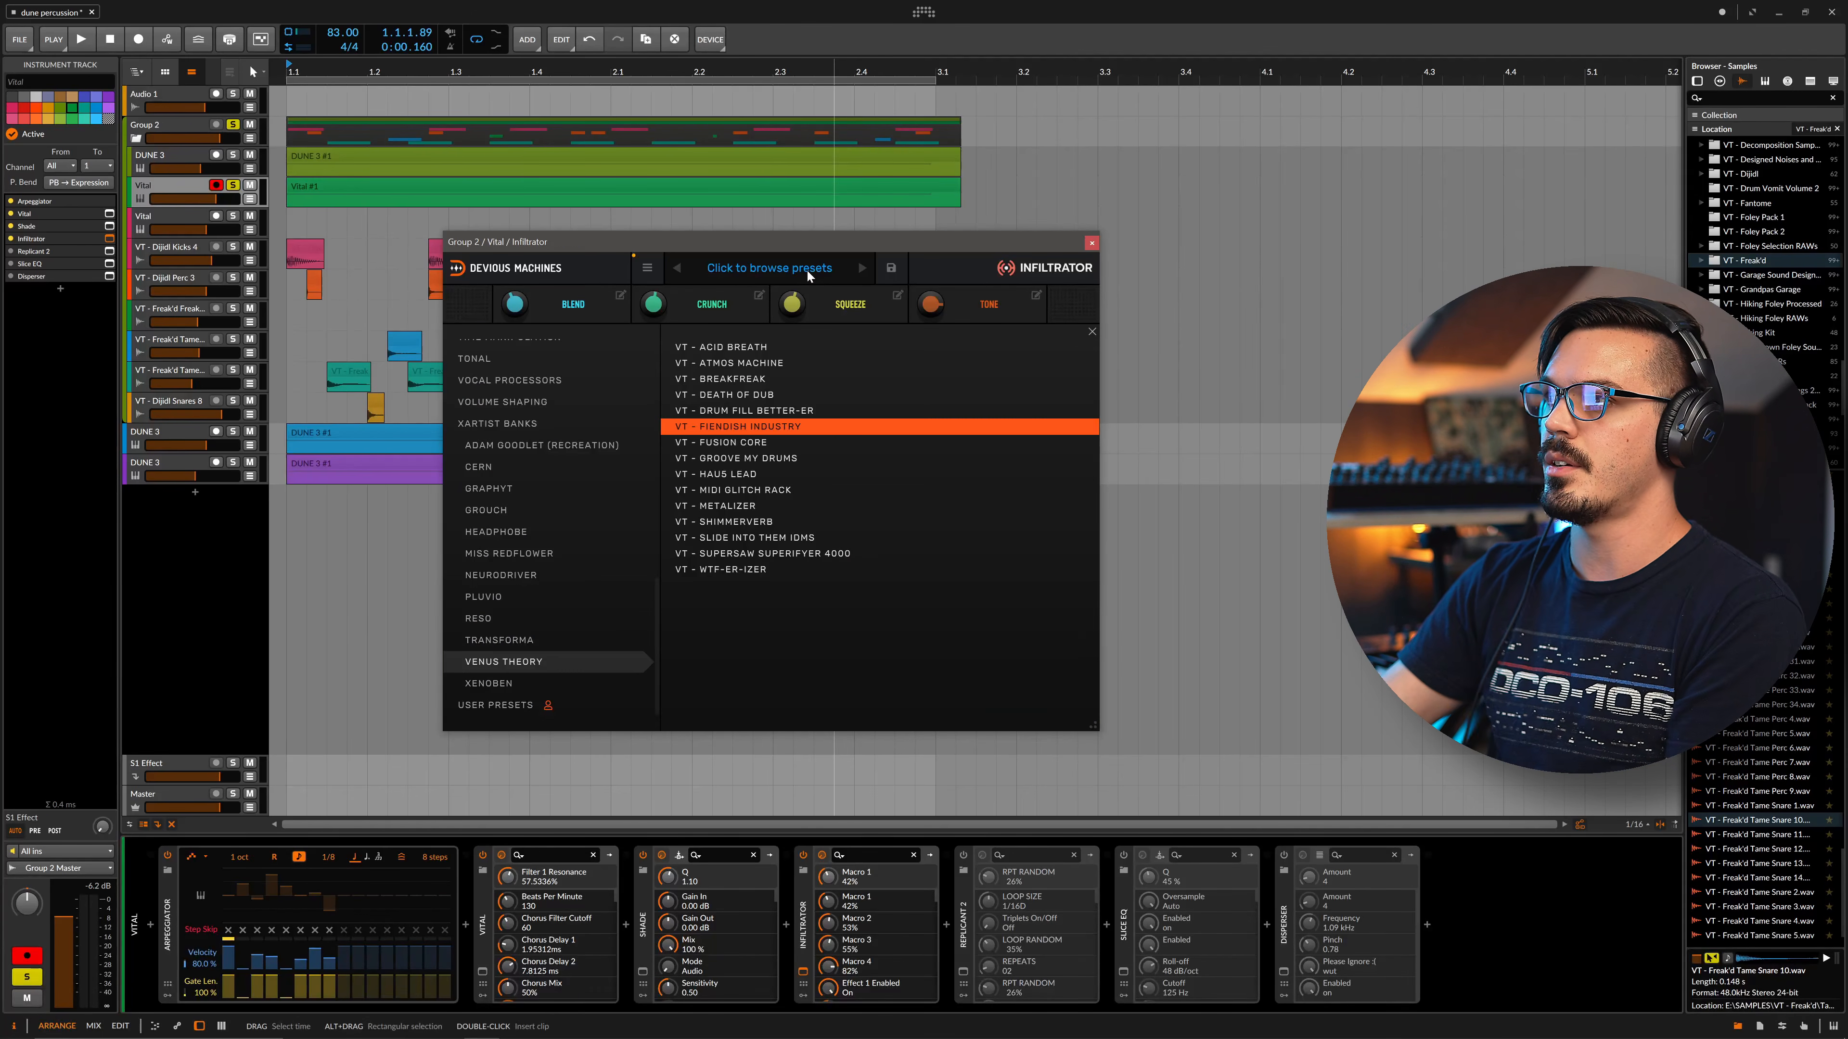
pyautogui.click(807, 268)
# Audition the loop through Infiltrator, inspect its effect step sequence, and close its window
pyautogui.press('space')
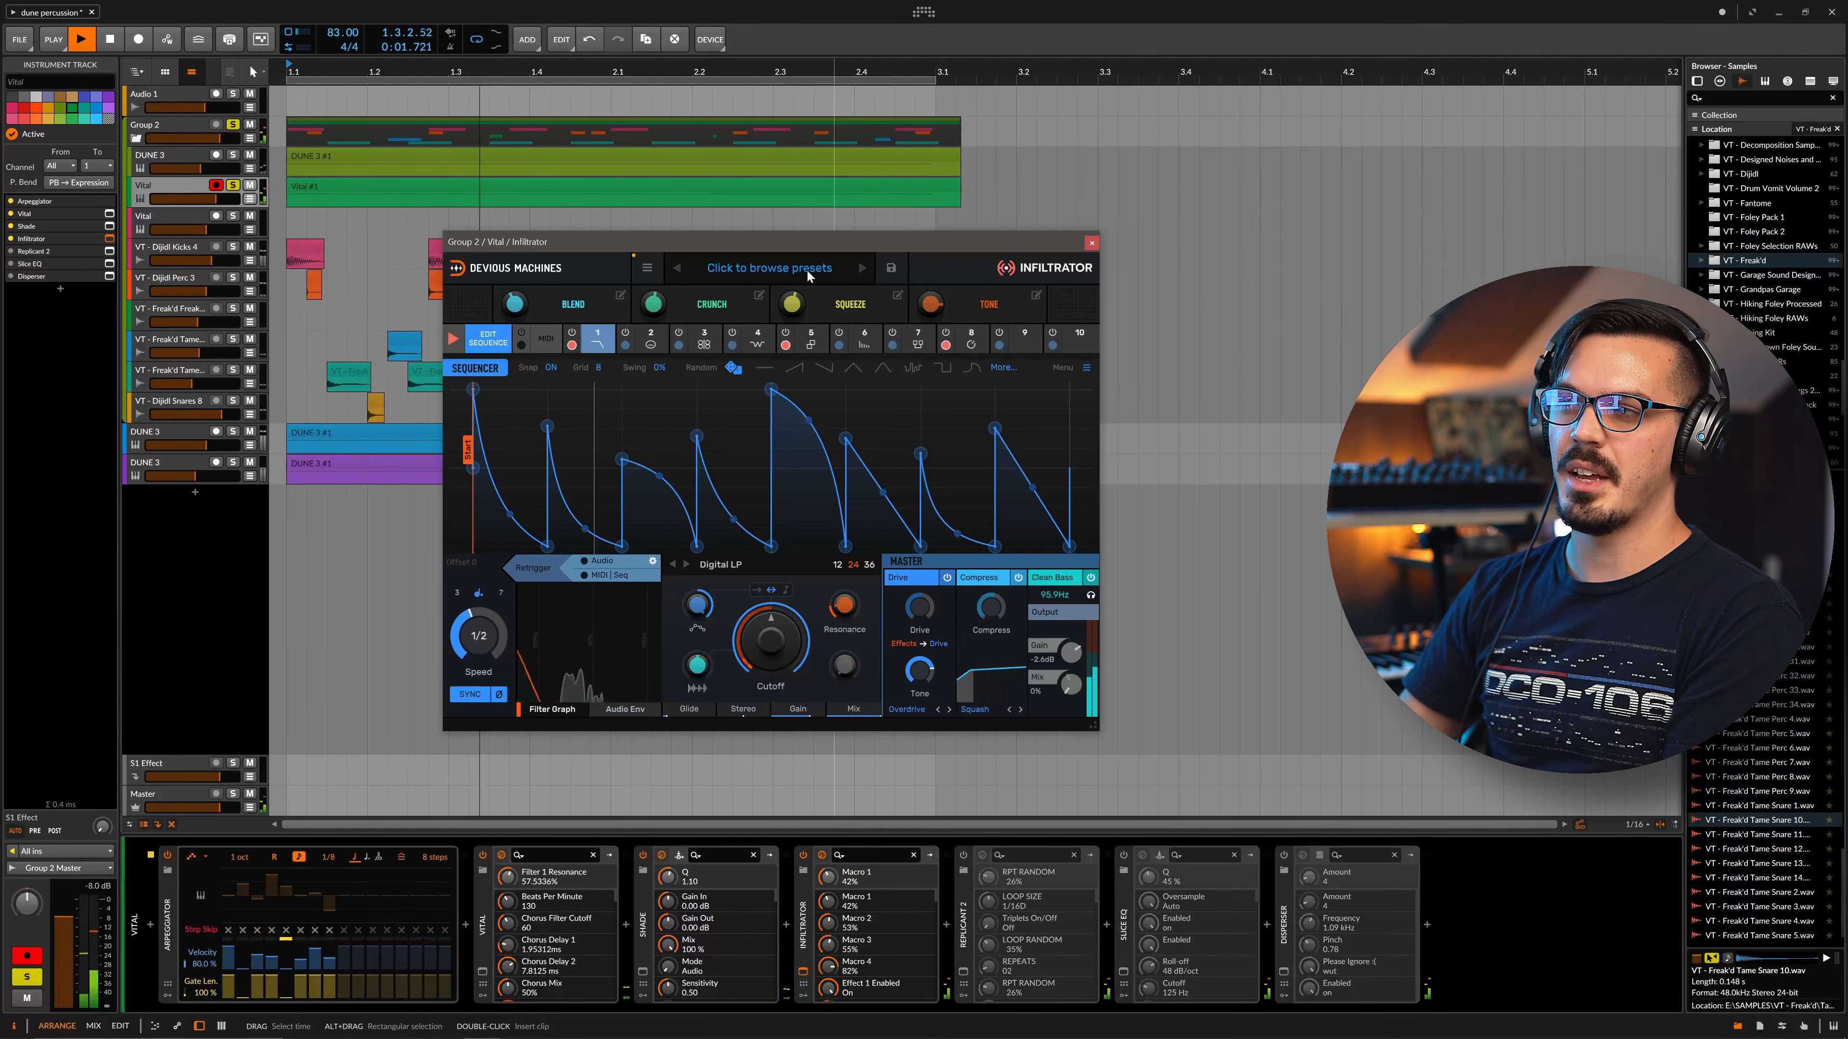
pyautogui.press('space')
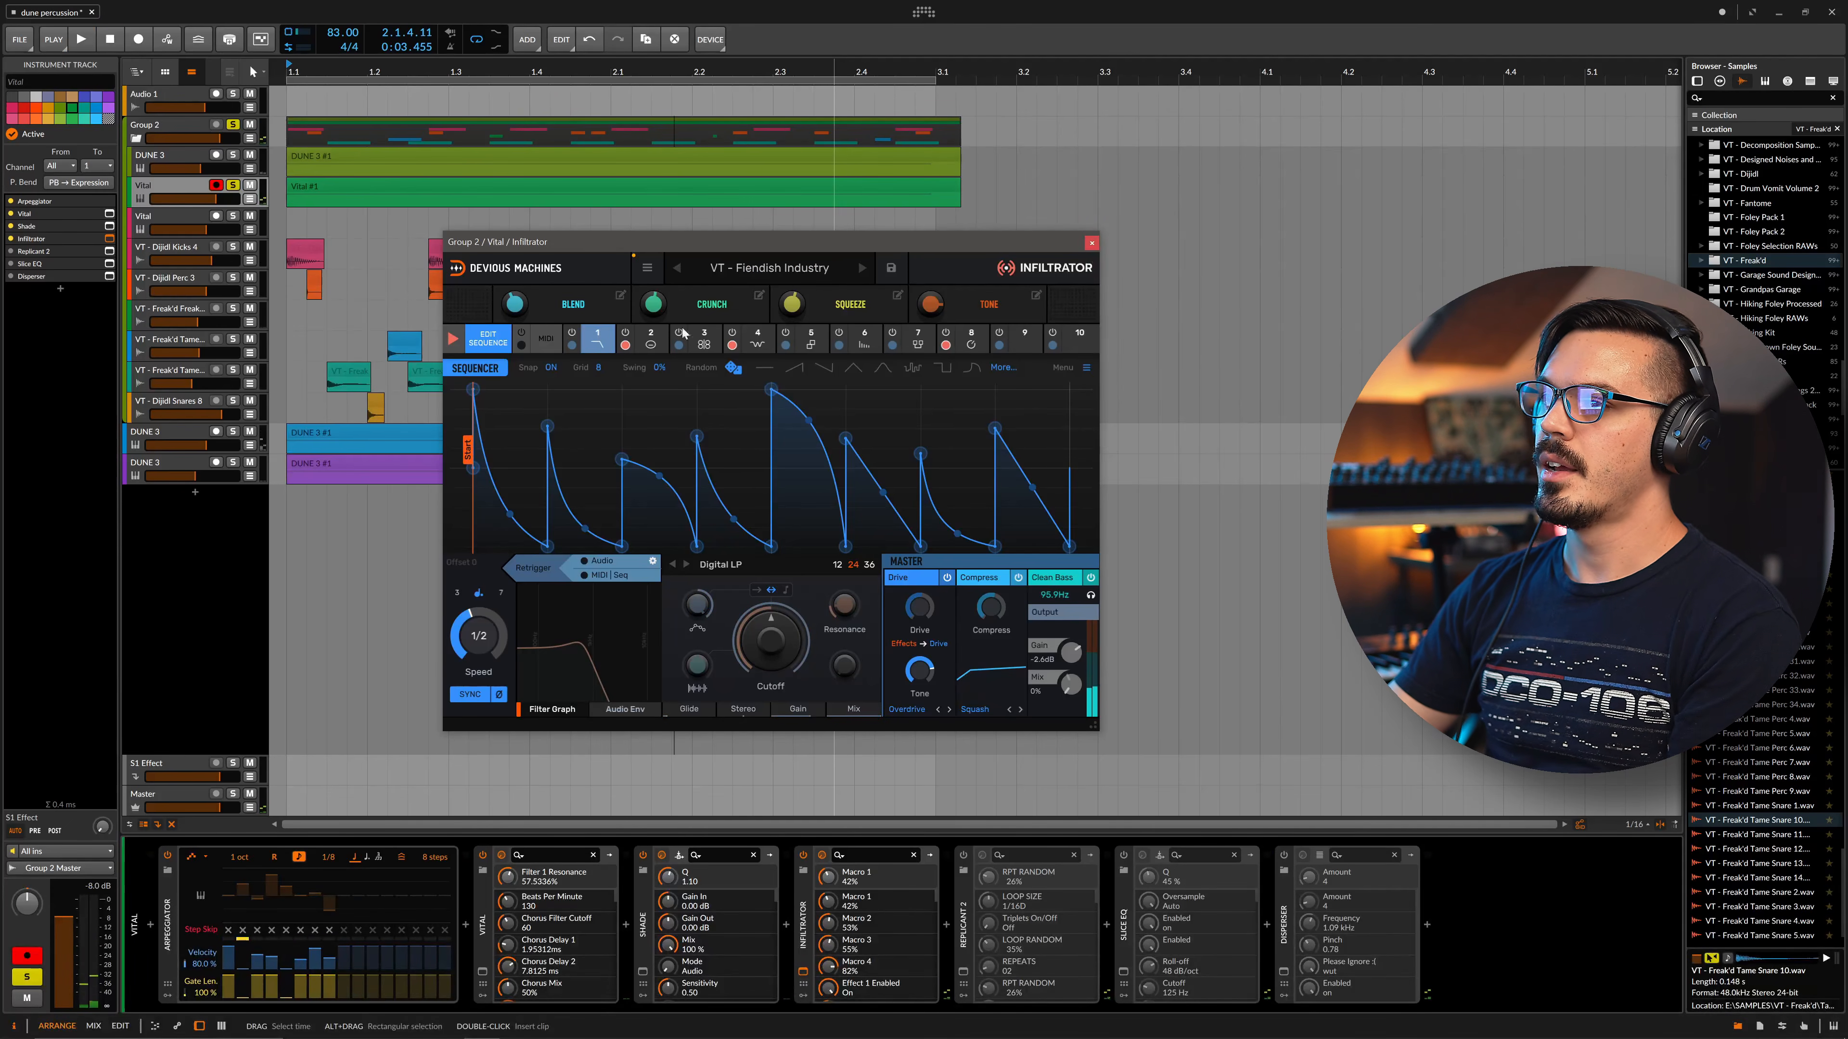
pyautogui.click(509, 345)
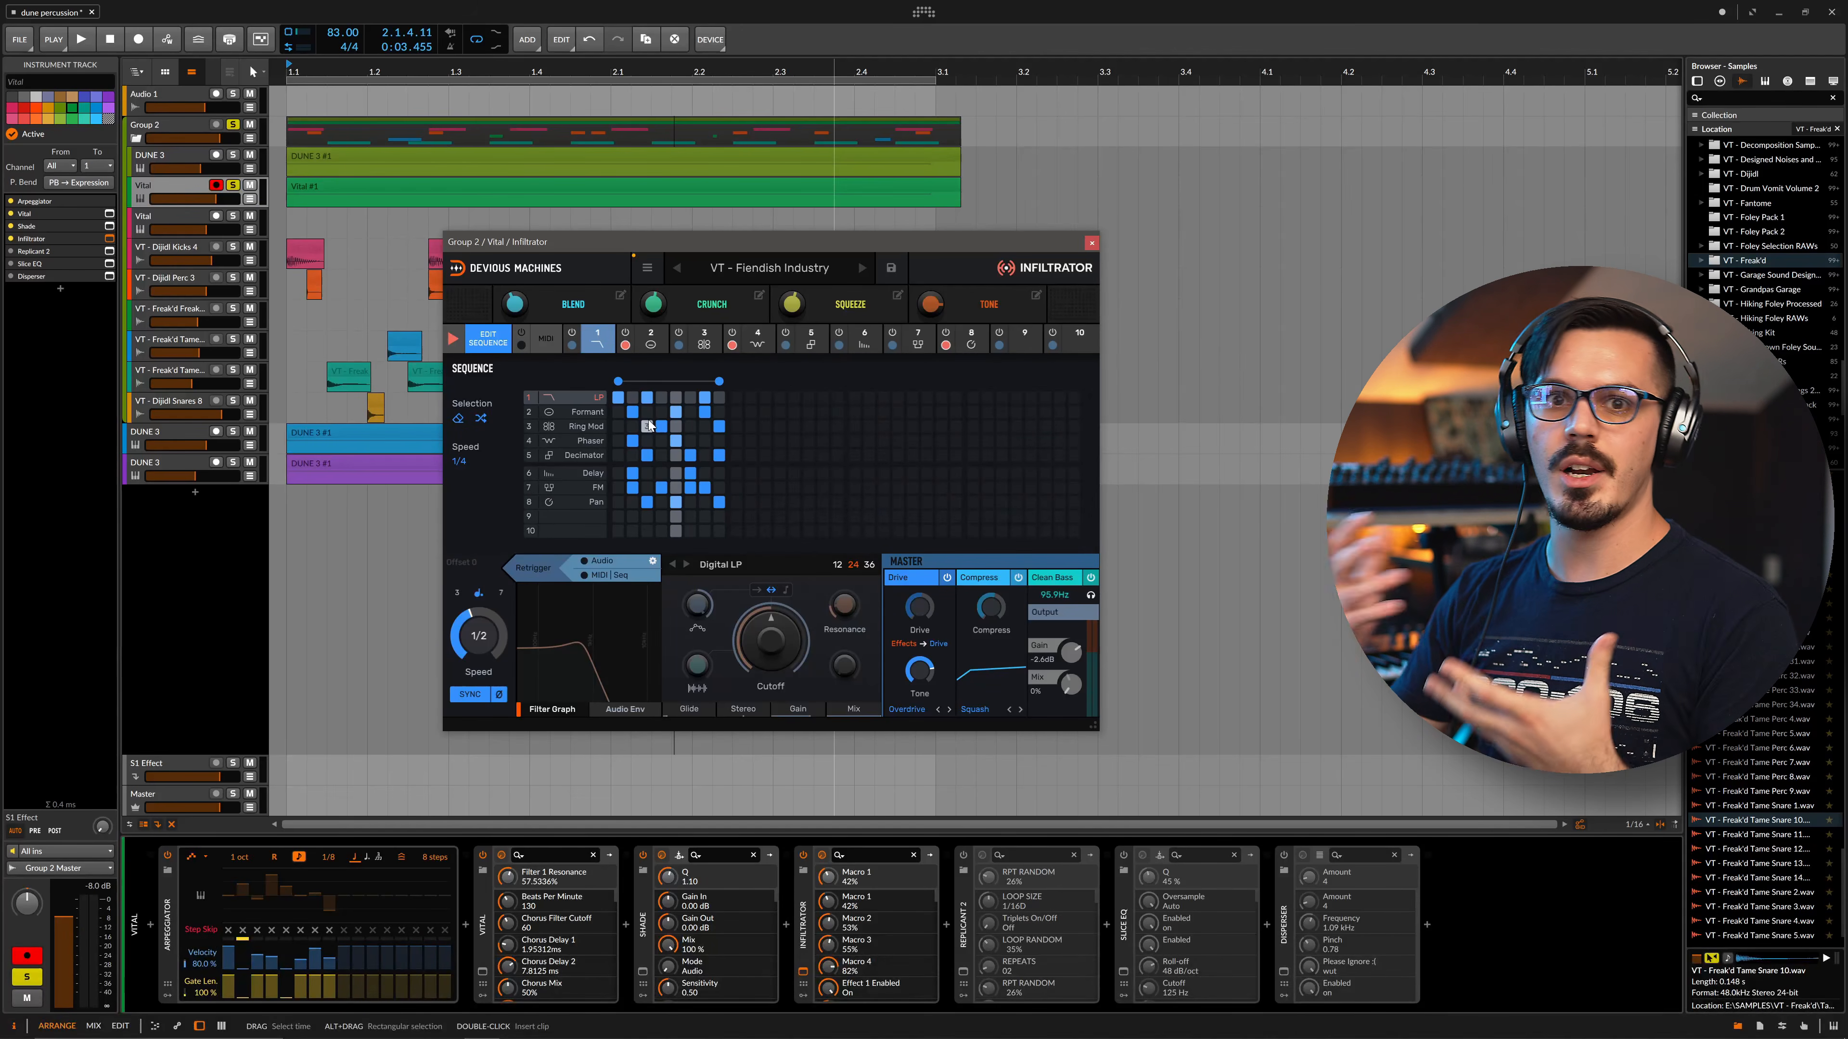
pyautogui.click(1091, 244)
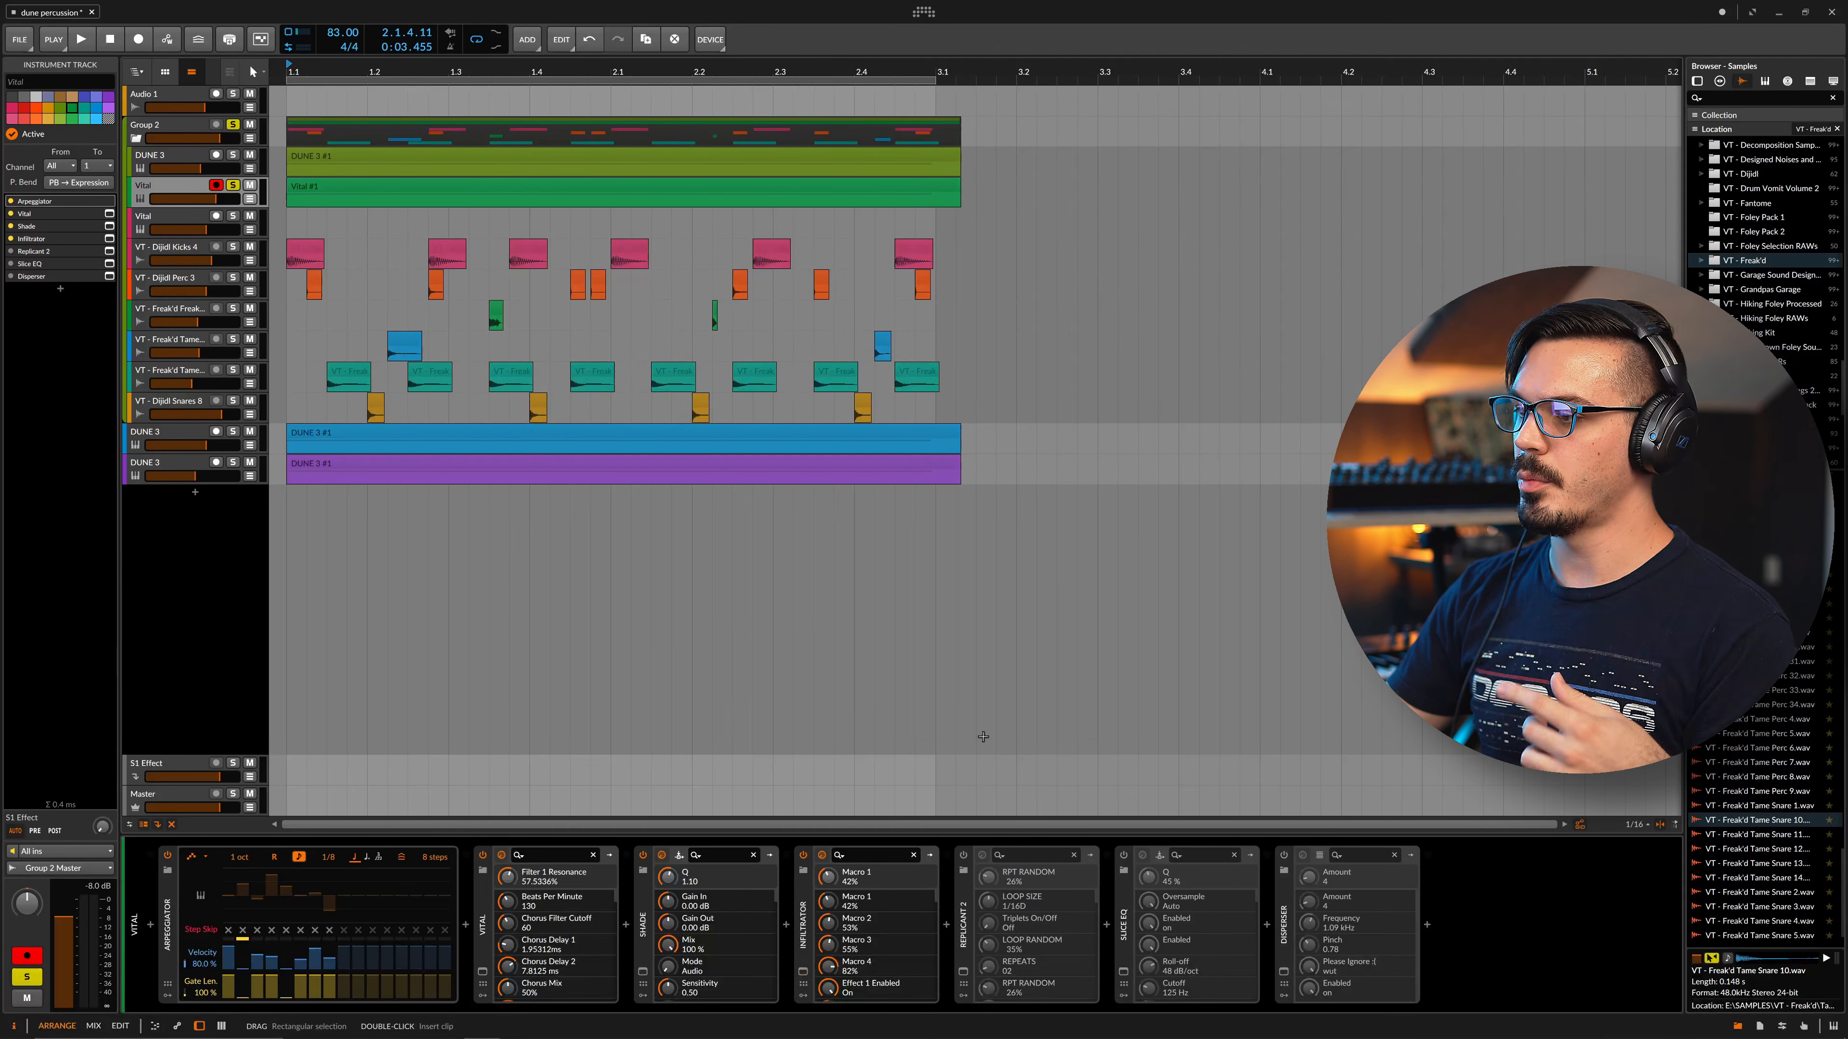
# Enable Replicant 2 in the Vital chain, play the loop through it, and close its window
pyautogui.click(963, 973)
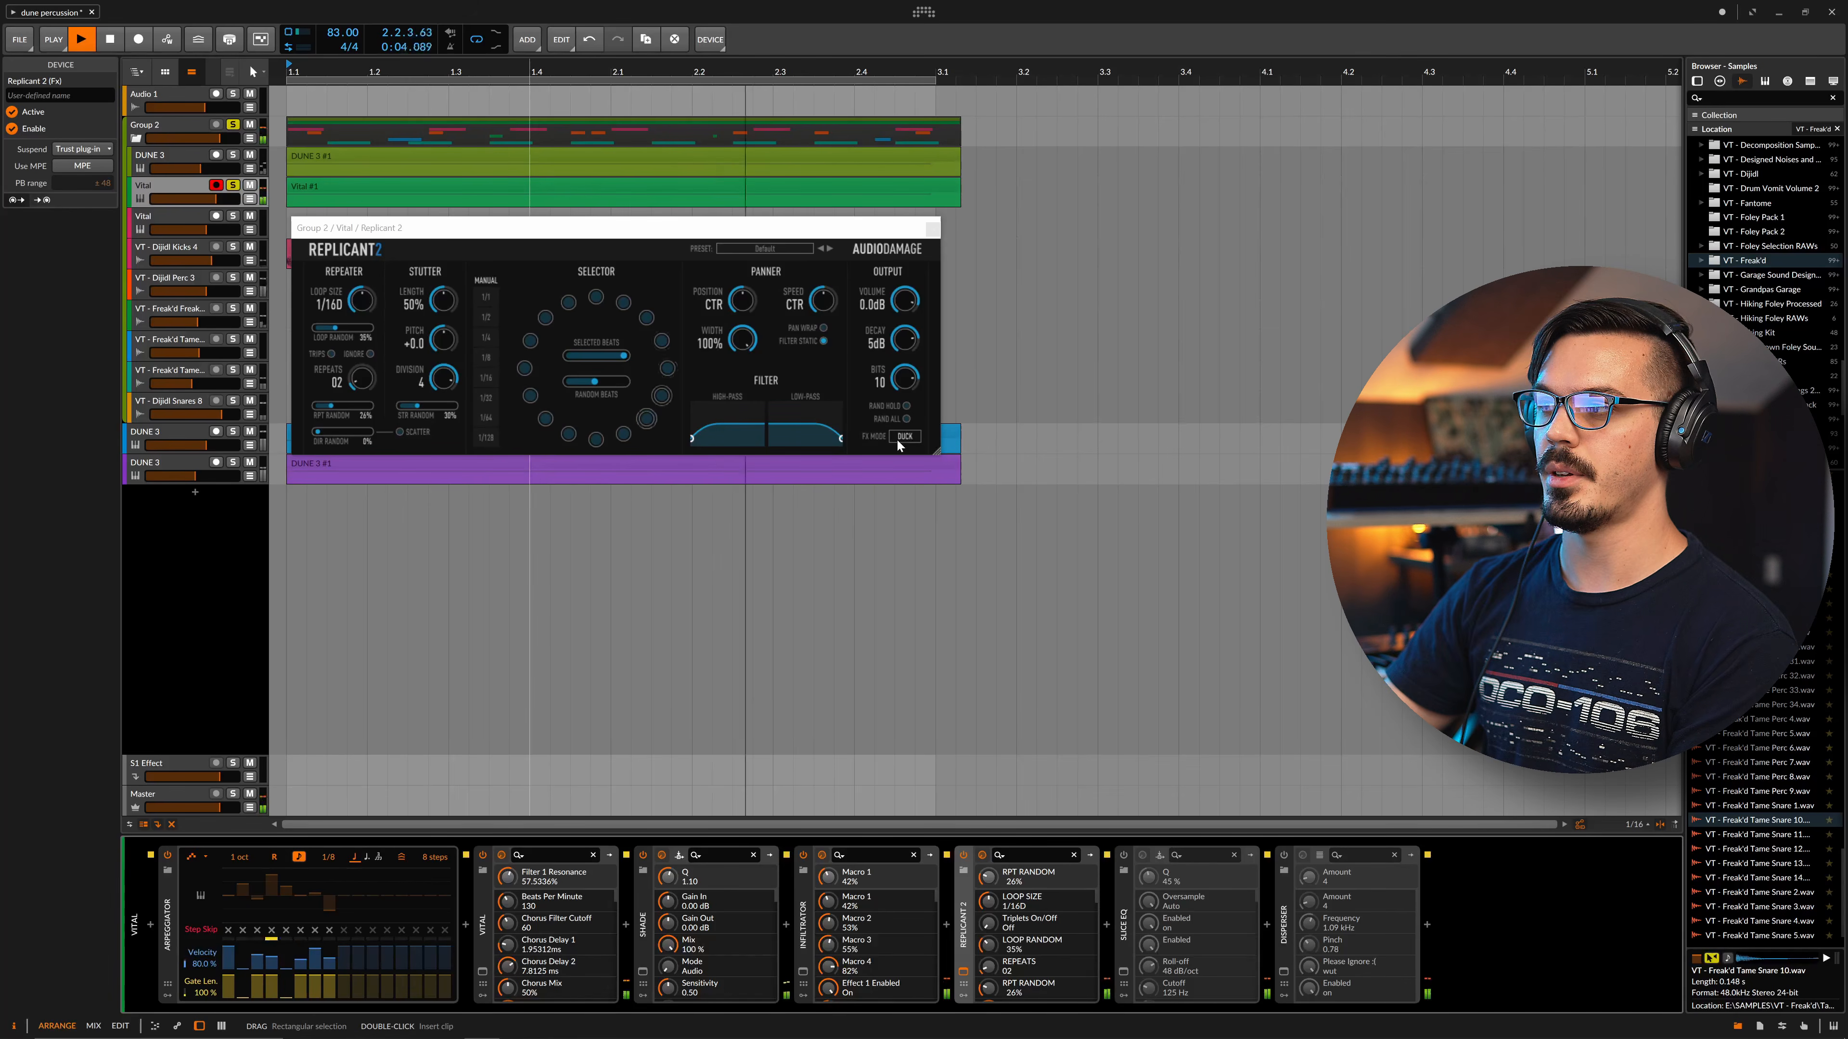
pyautogui.click(932, 230)
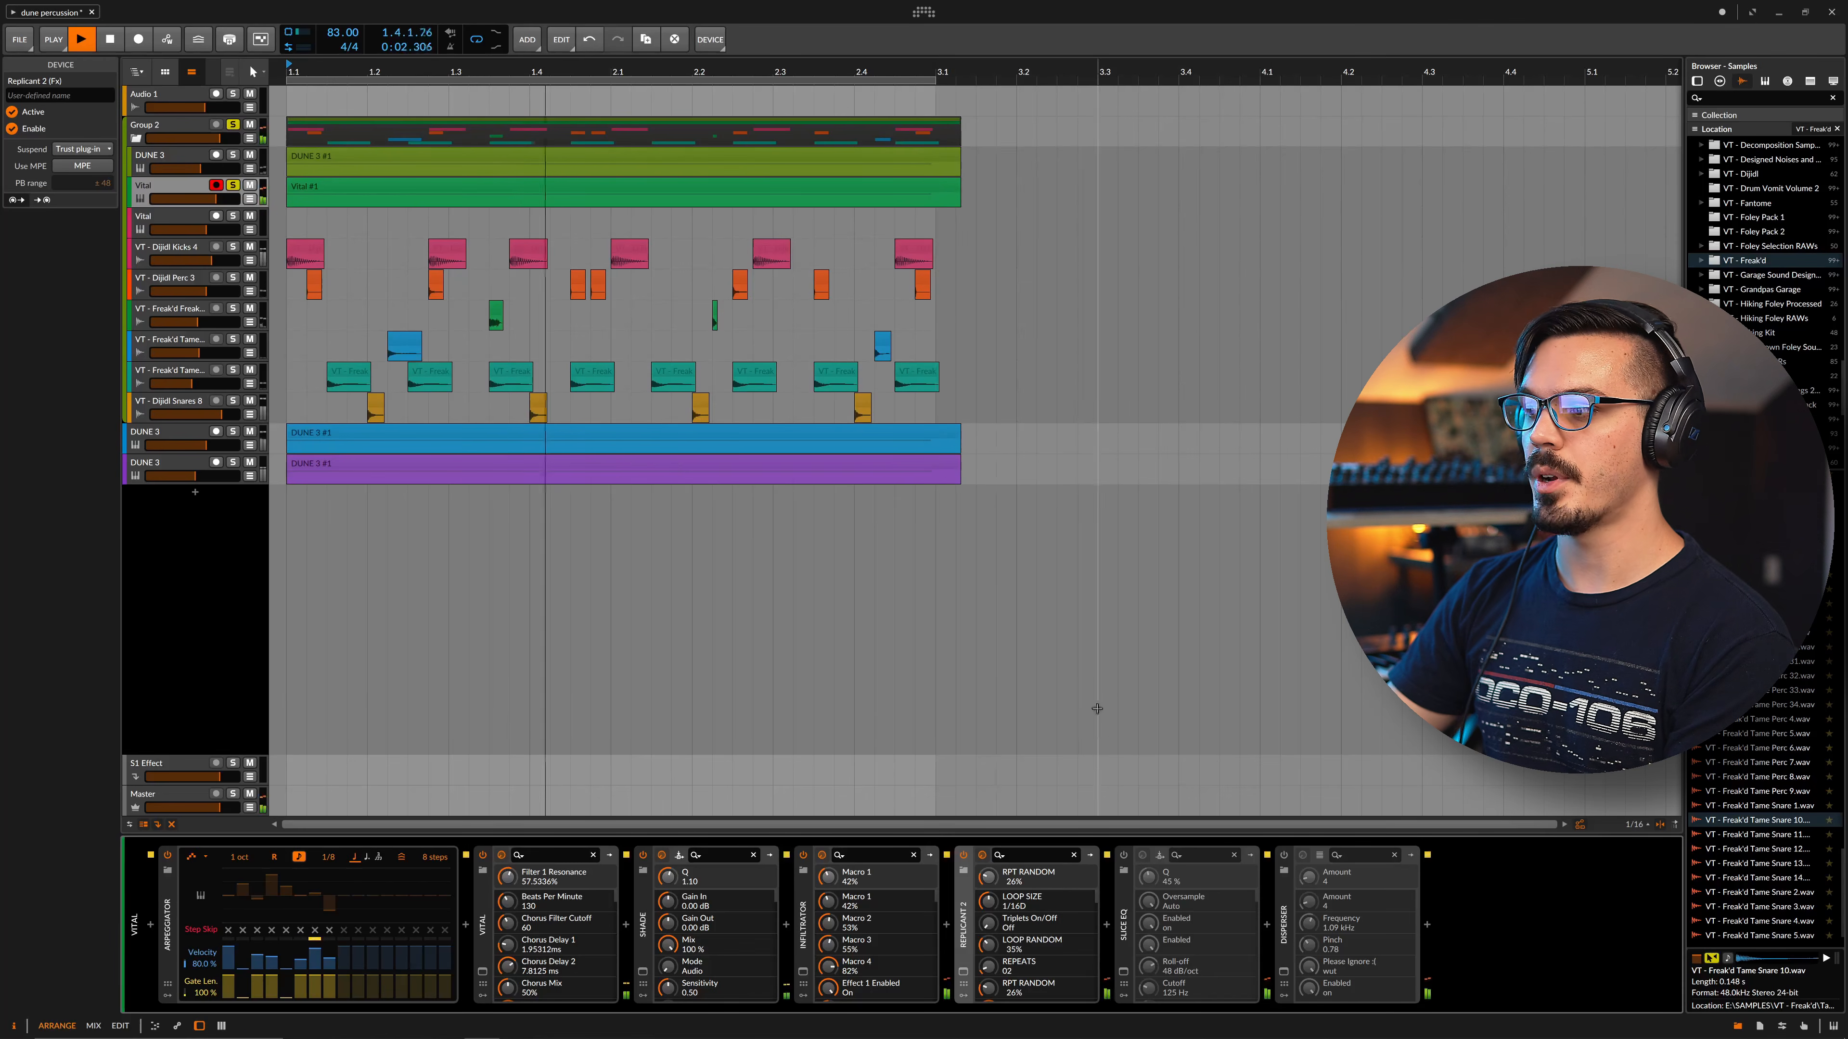
# Enable Slice EQ, add a high boost around 10 kHz, and try moving the low cut up to 2.12 kHz
pyautogui.click(1142, 855)
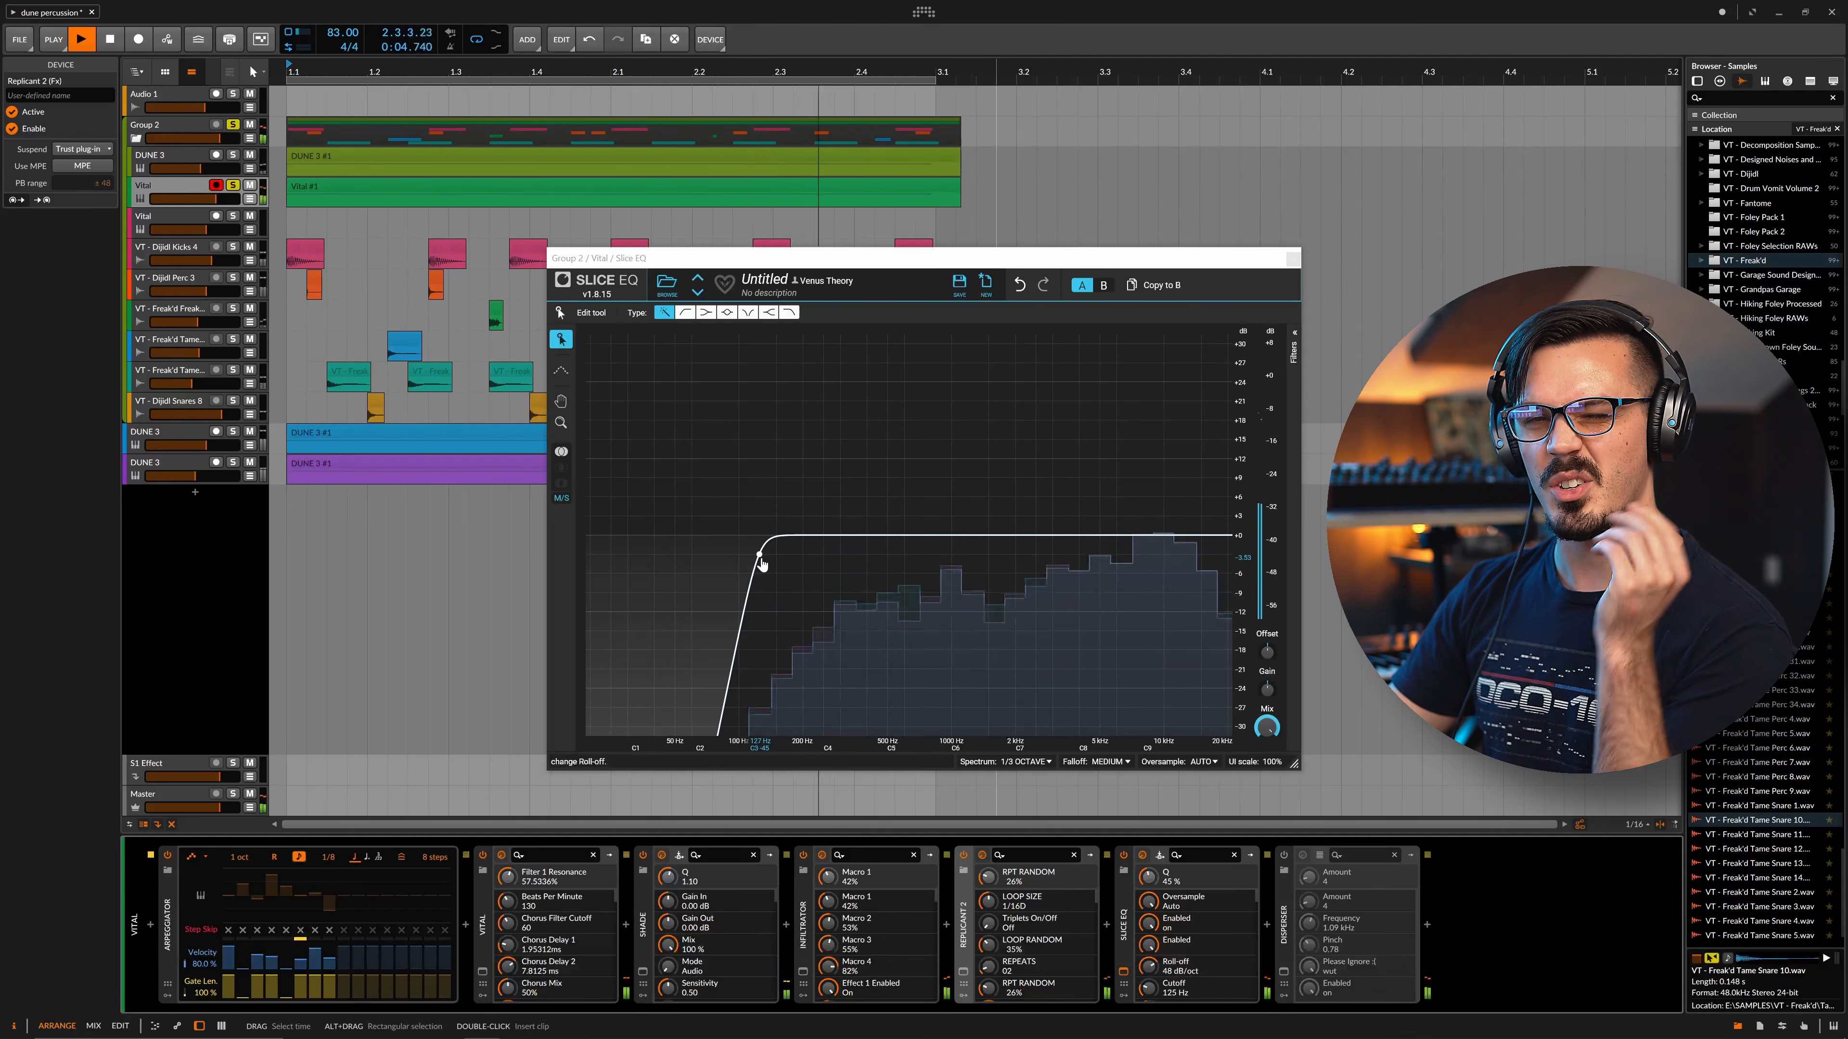
pyautogui.moveTo(760, 561); pyautogui.dragTo(1176, 496)
pyautogui.doubleClick(1057, 544)
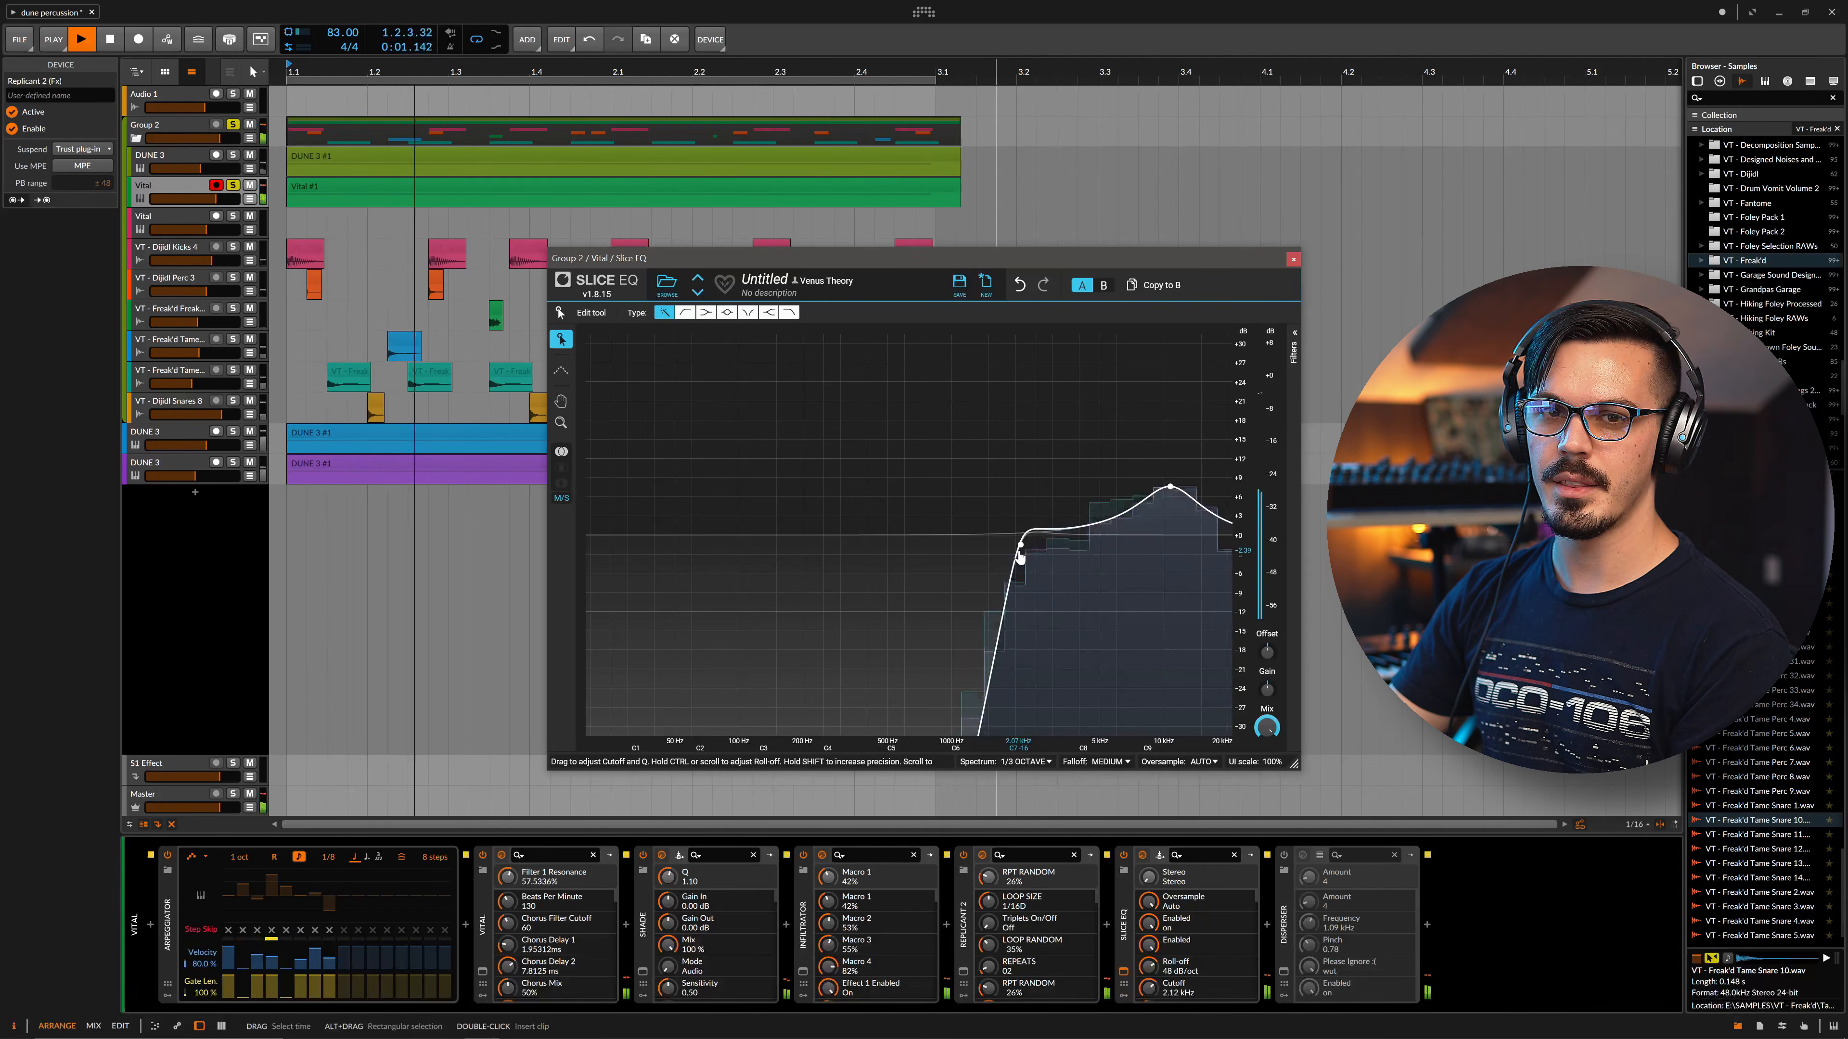
# Flatten Slice EQ's high boost, set the low cut to 155 Hz, and close the EQ window
pyautogui.moveTo(1020, 547); pyautogui.dragTo(721, 555)
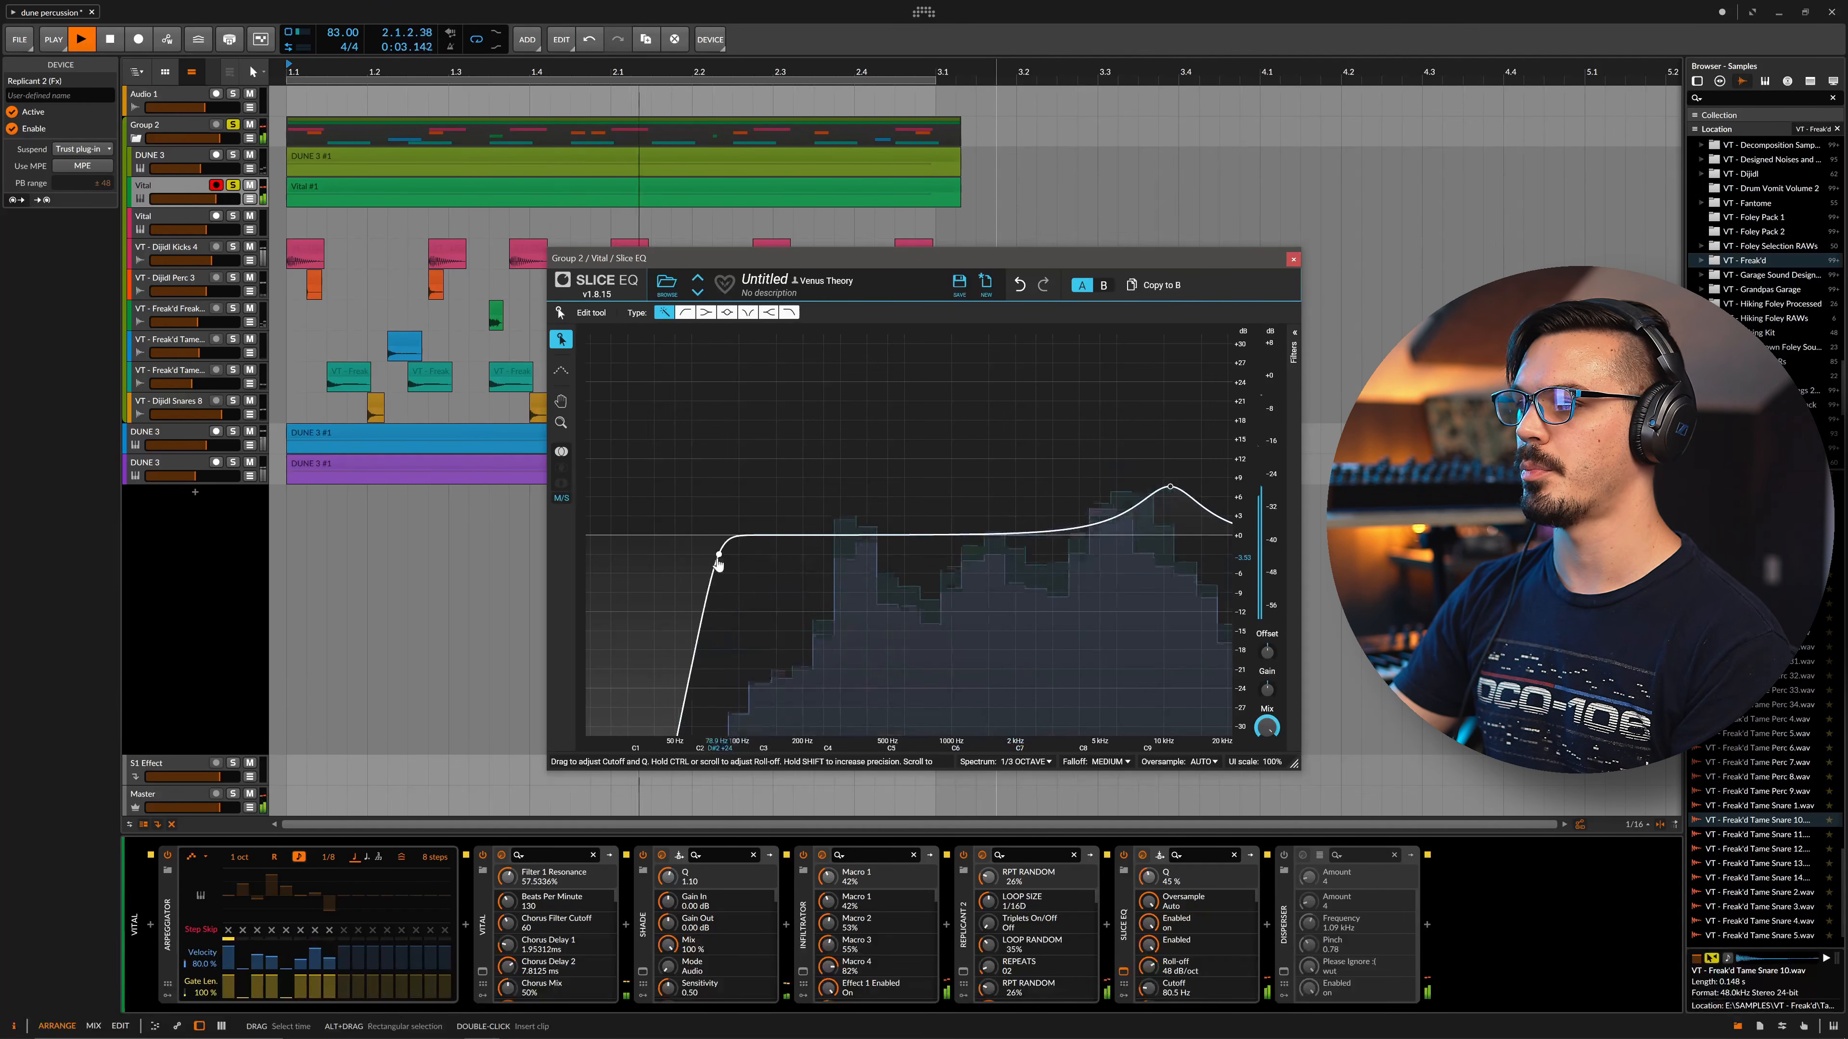
pyautogui.moveTo(1170, 488); pyautogui.dragTo(1130, 543)
pyautogui.moveTo(719, 555); pyautogui.dragTo(779, 555)
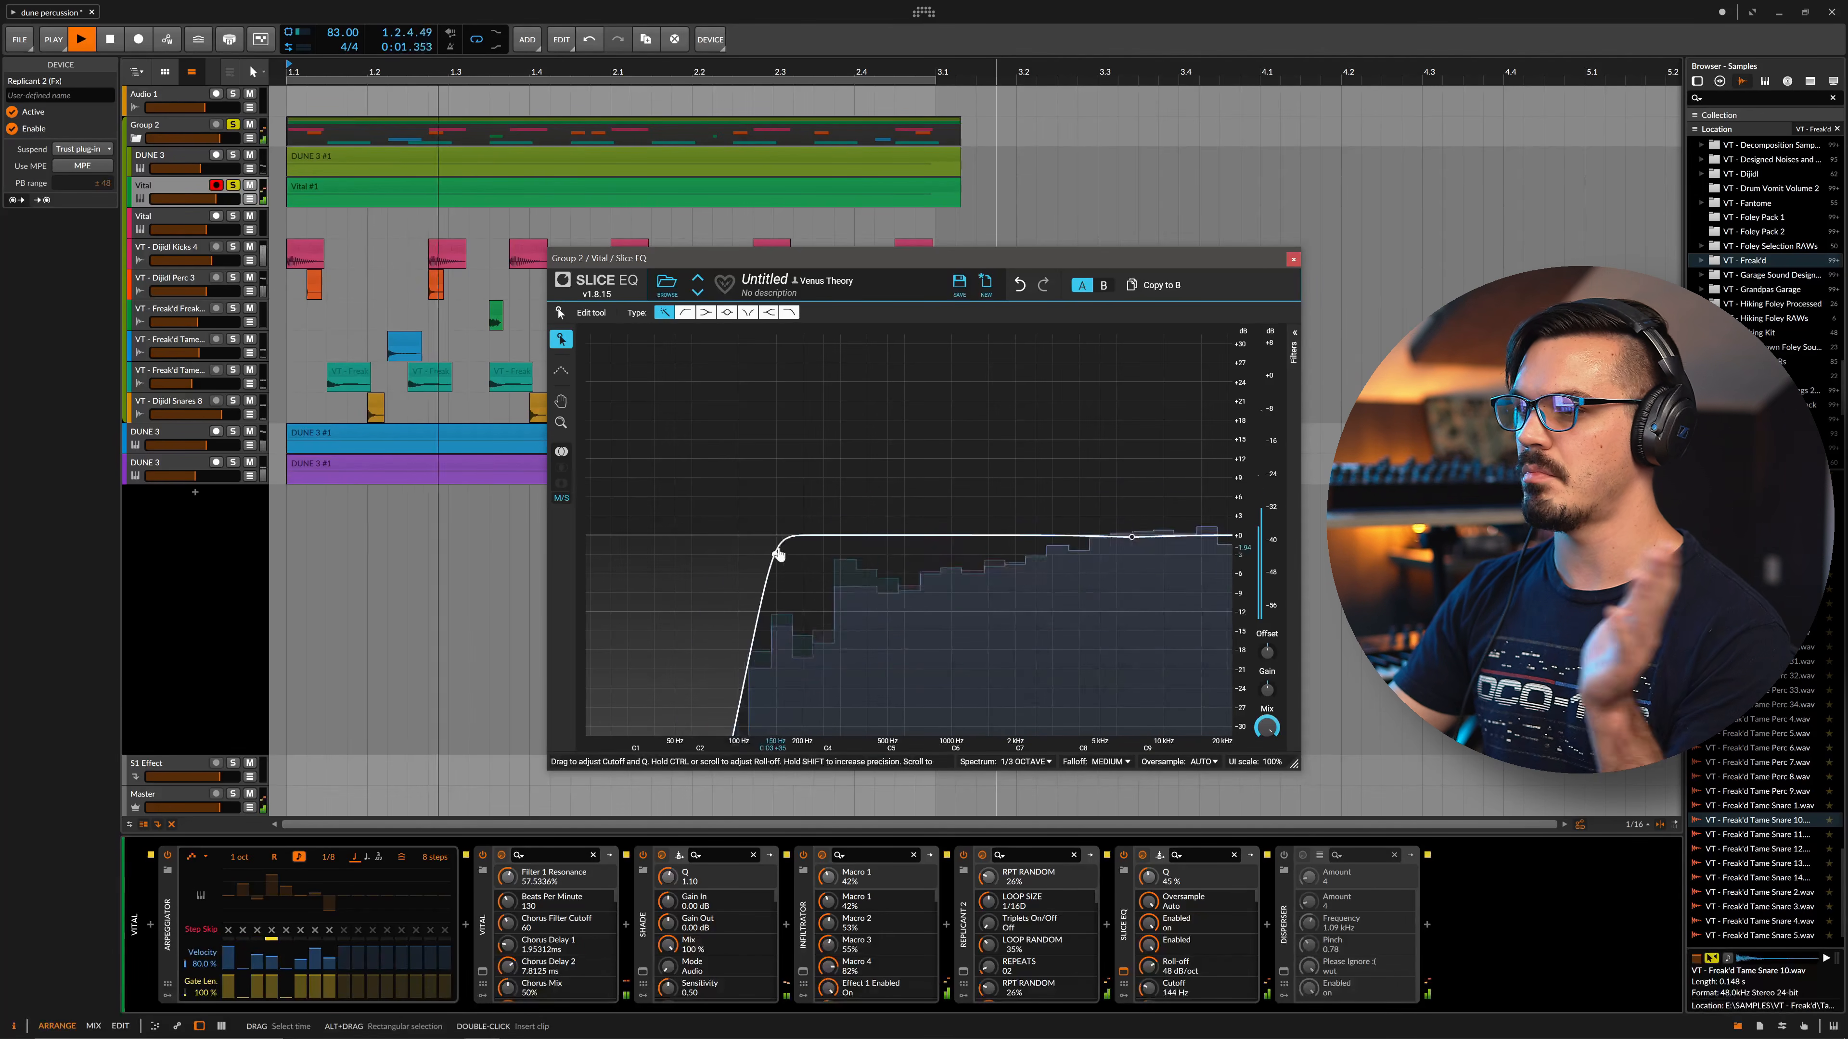
pyautogui.click(1293, 259)
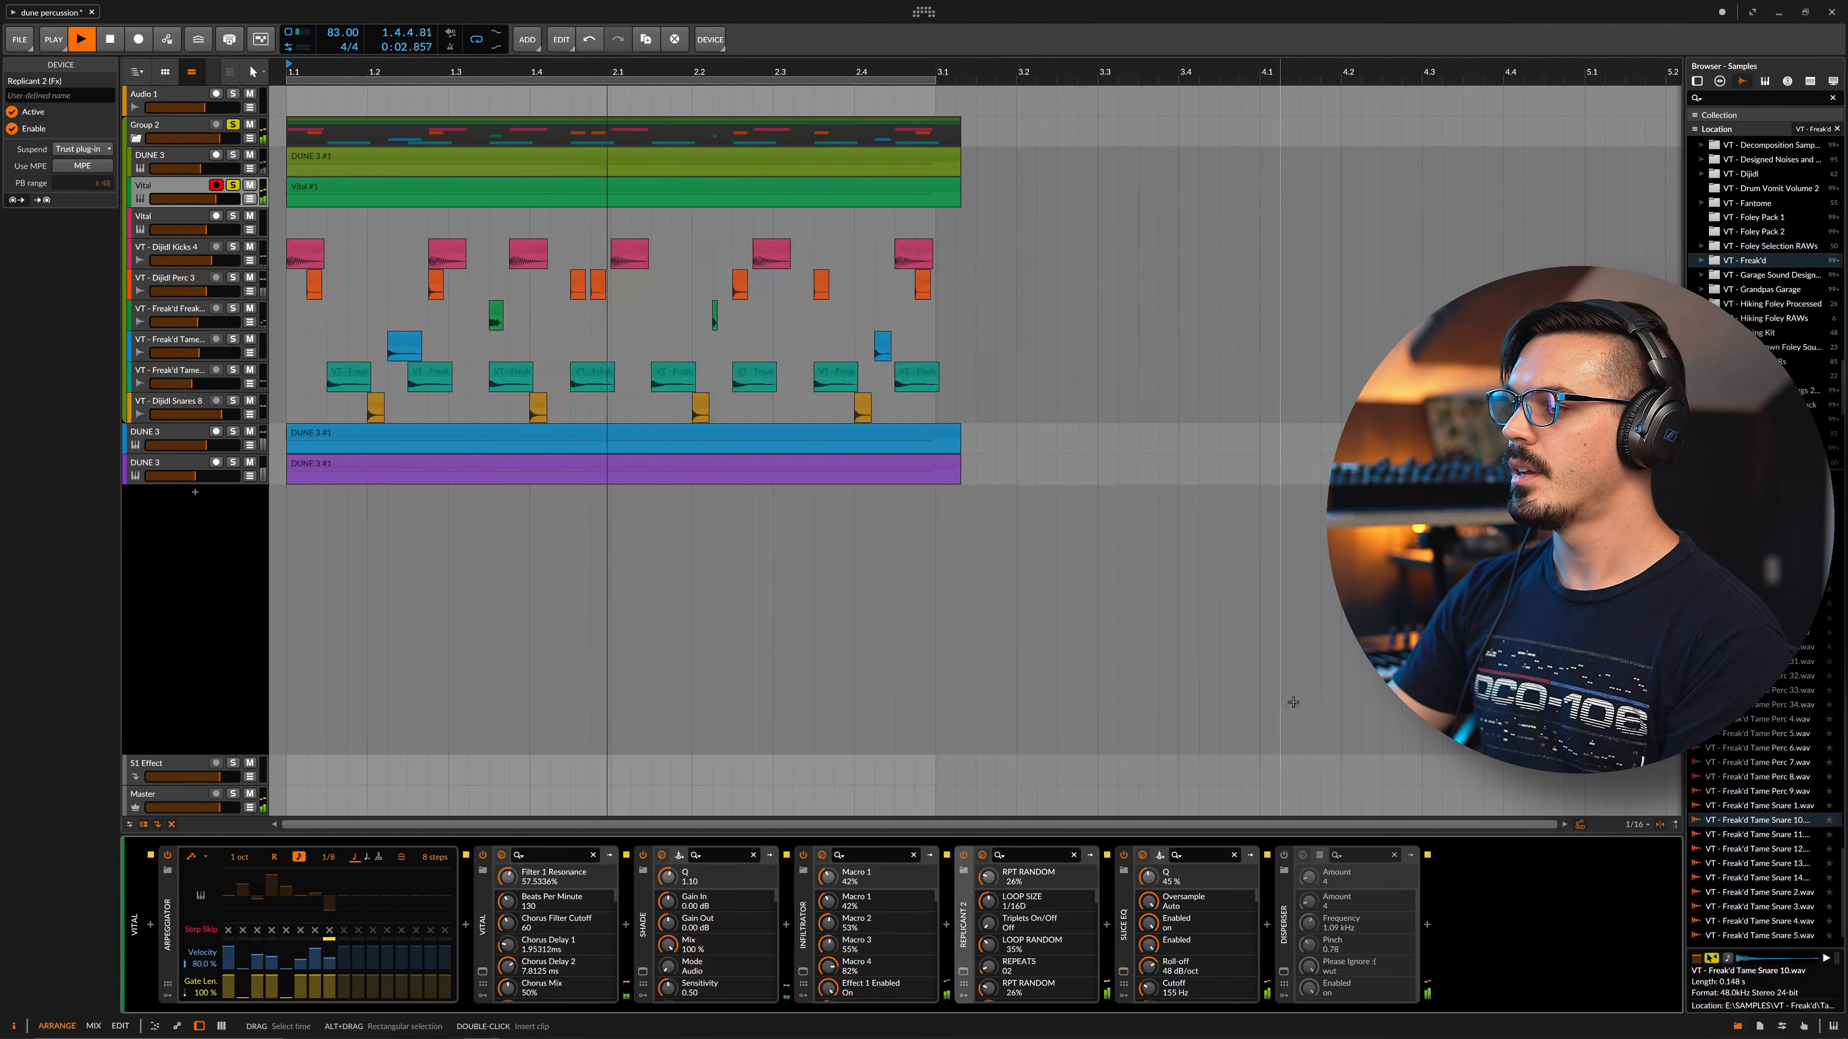
# Enable Disperser in the Vital chain and open its plug-in window
pyautogui.click(1284, 856)
pyautogui.click(1302, 856)
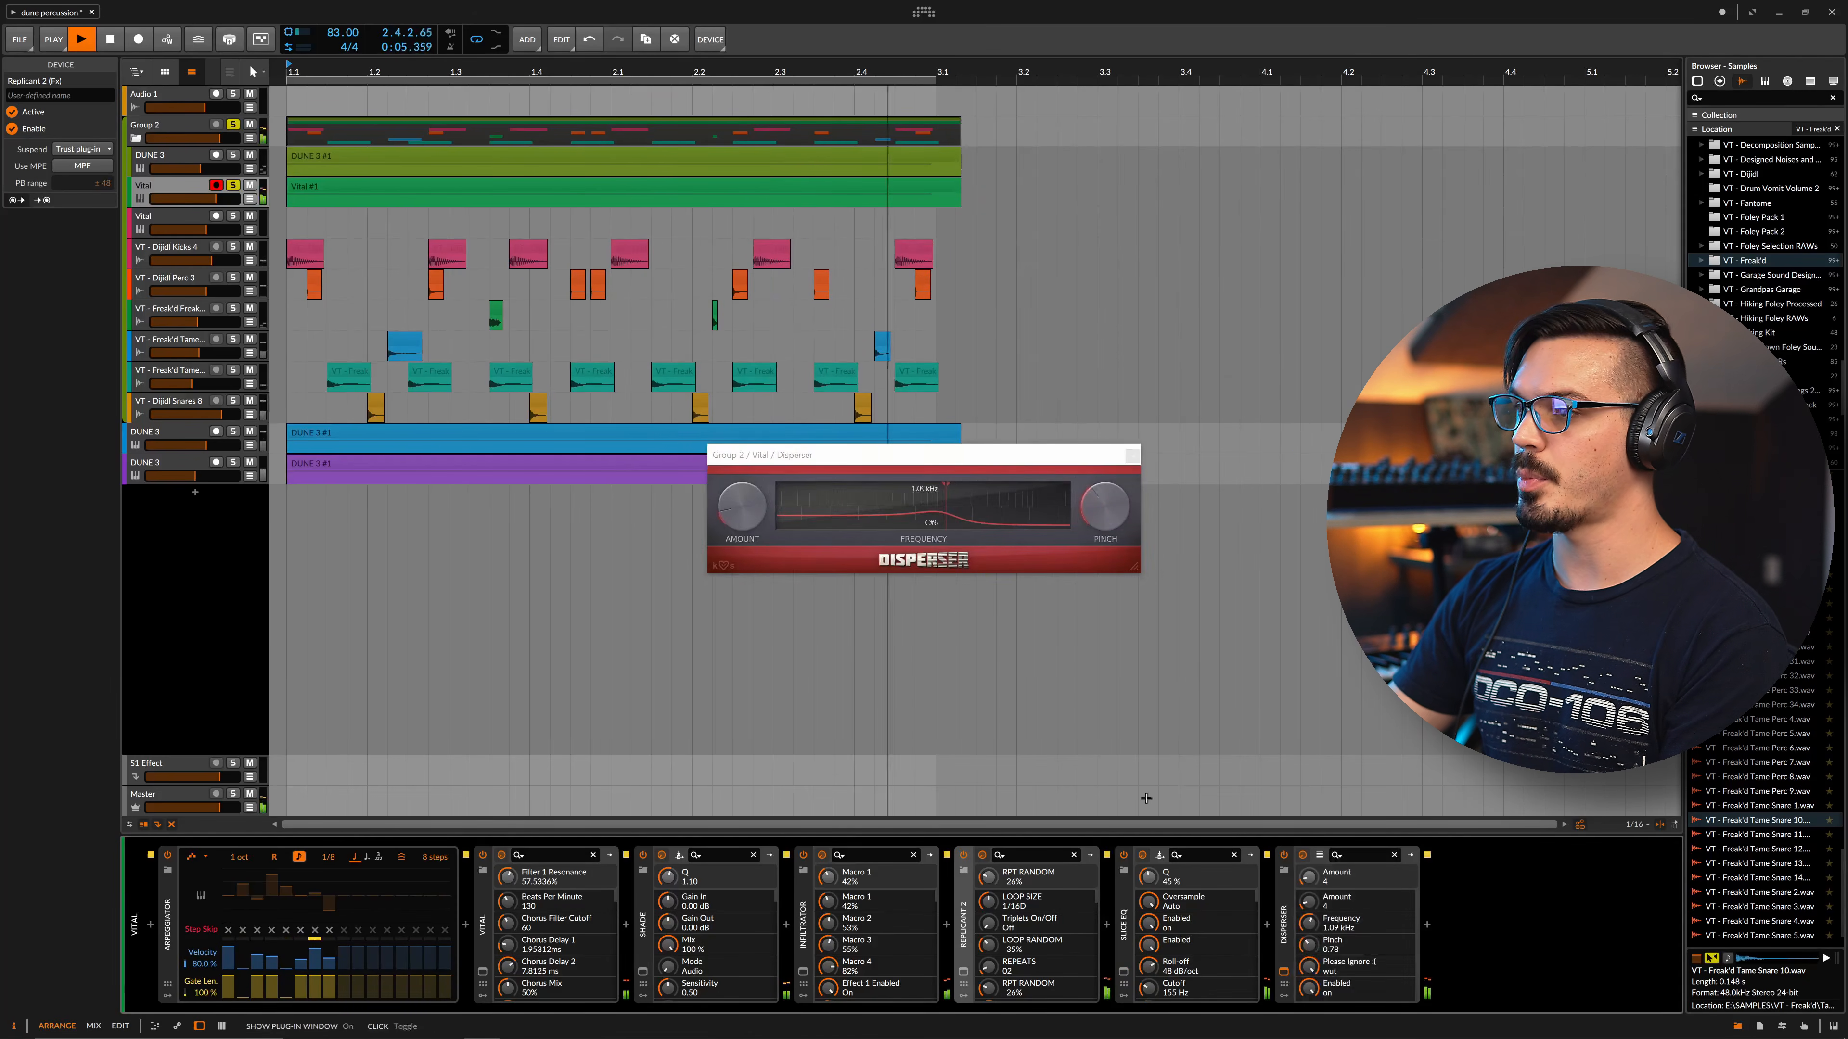
# Set Disperser's frequency to 979 Hz and its pinch to 1.08, close its window, and stop playback
pyautogui.moveTo(908, 538); pyautogui.dragTo(939, 518)
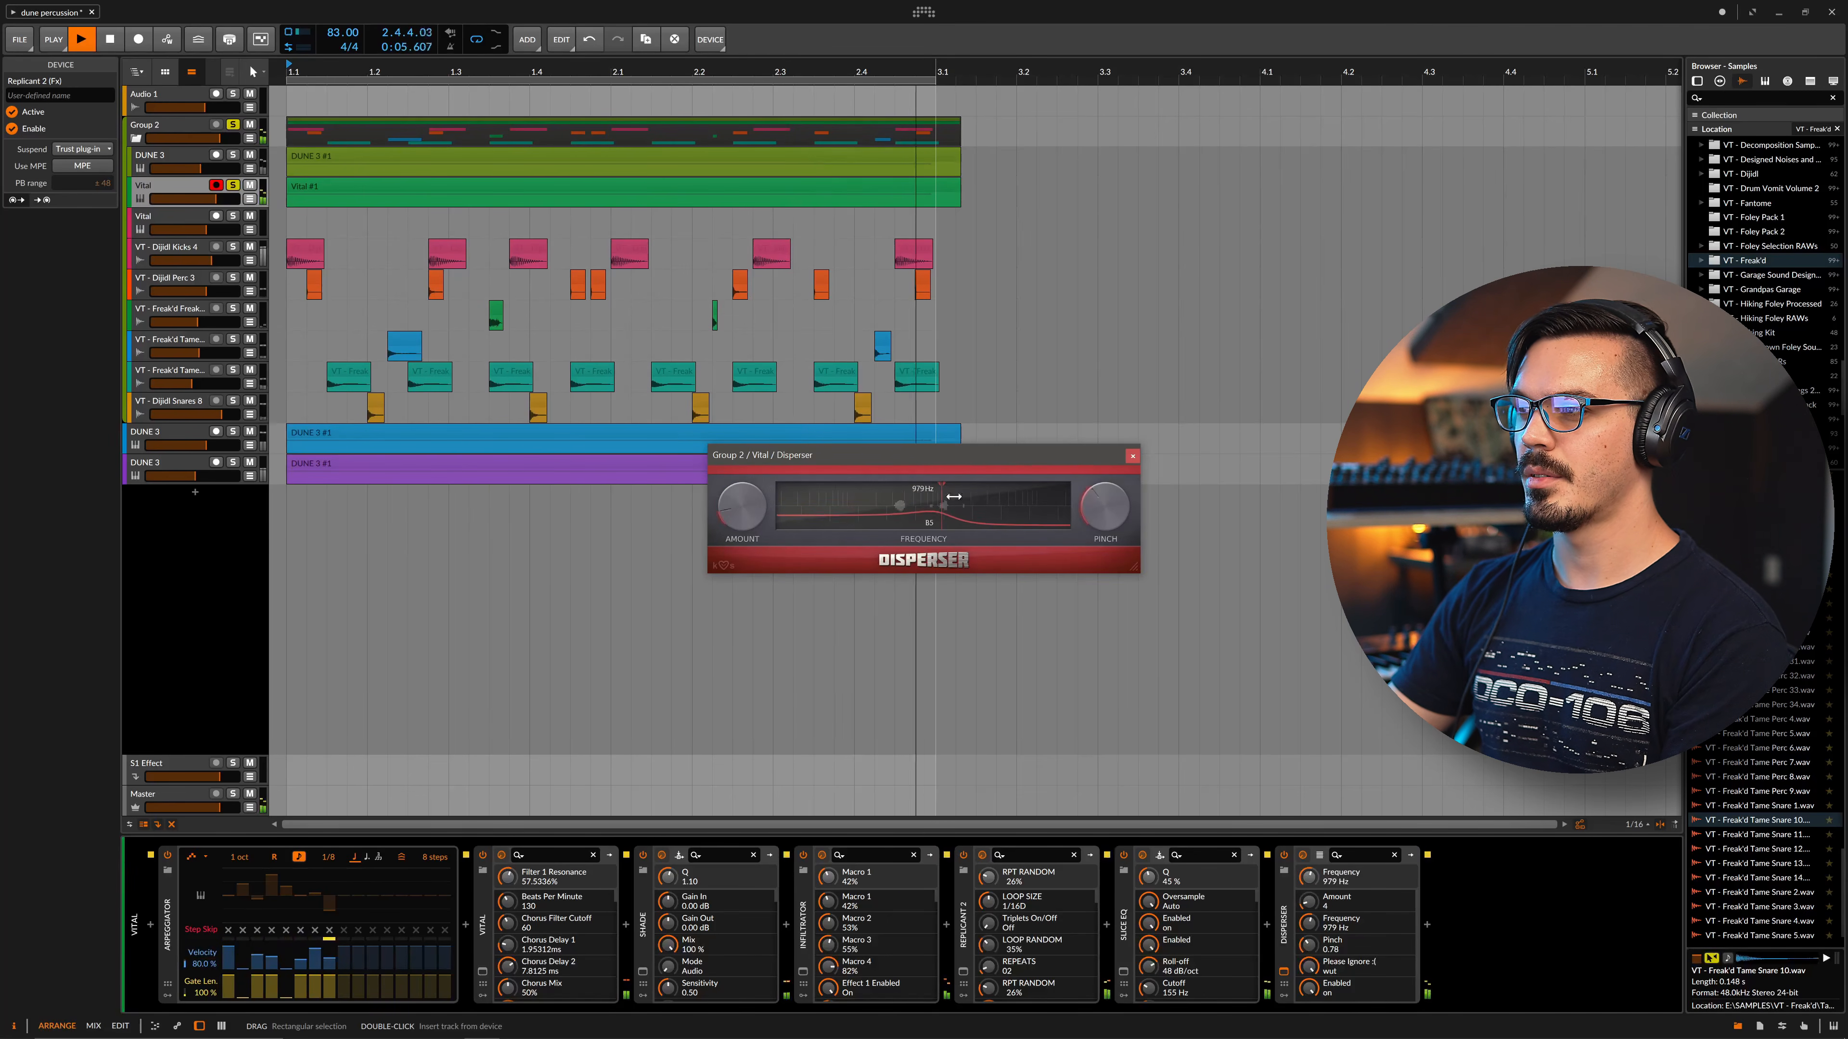
pyautogui.moveTo(1105, 510); pyautogui.dragTo(1109, 503)
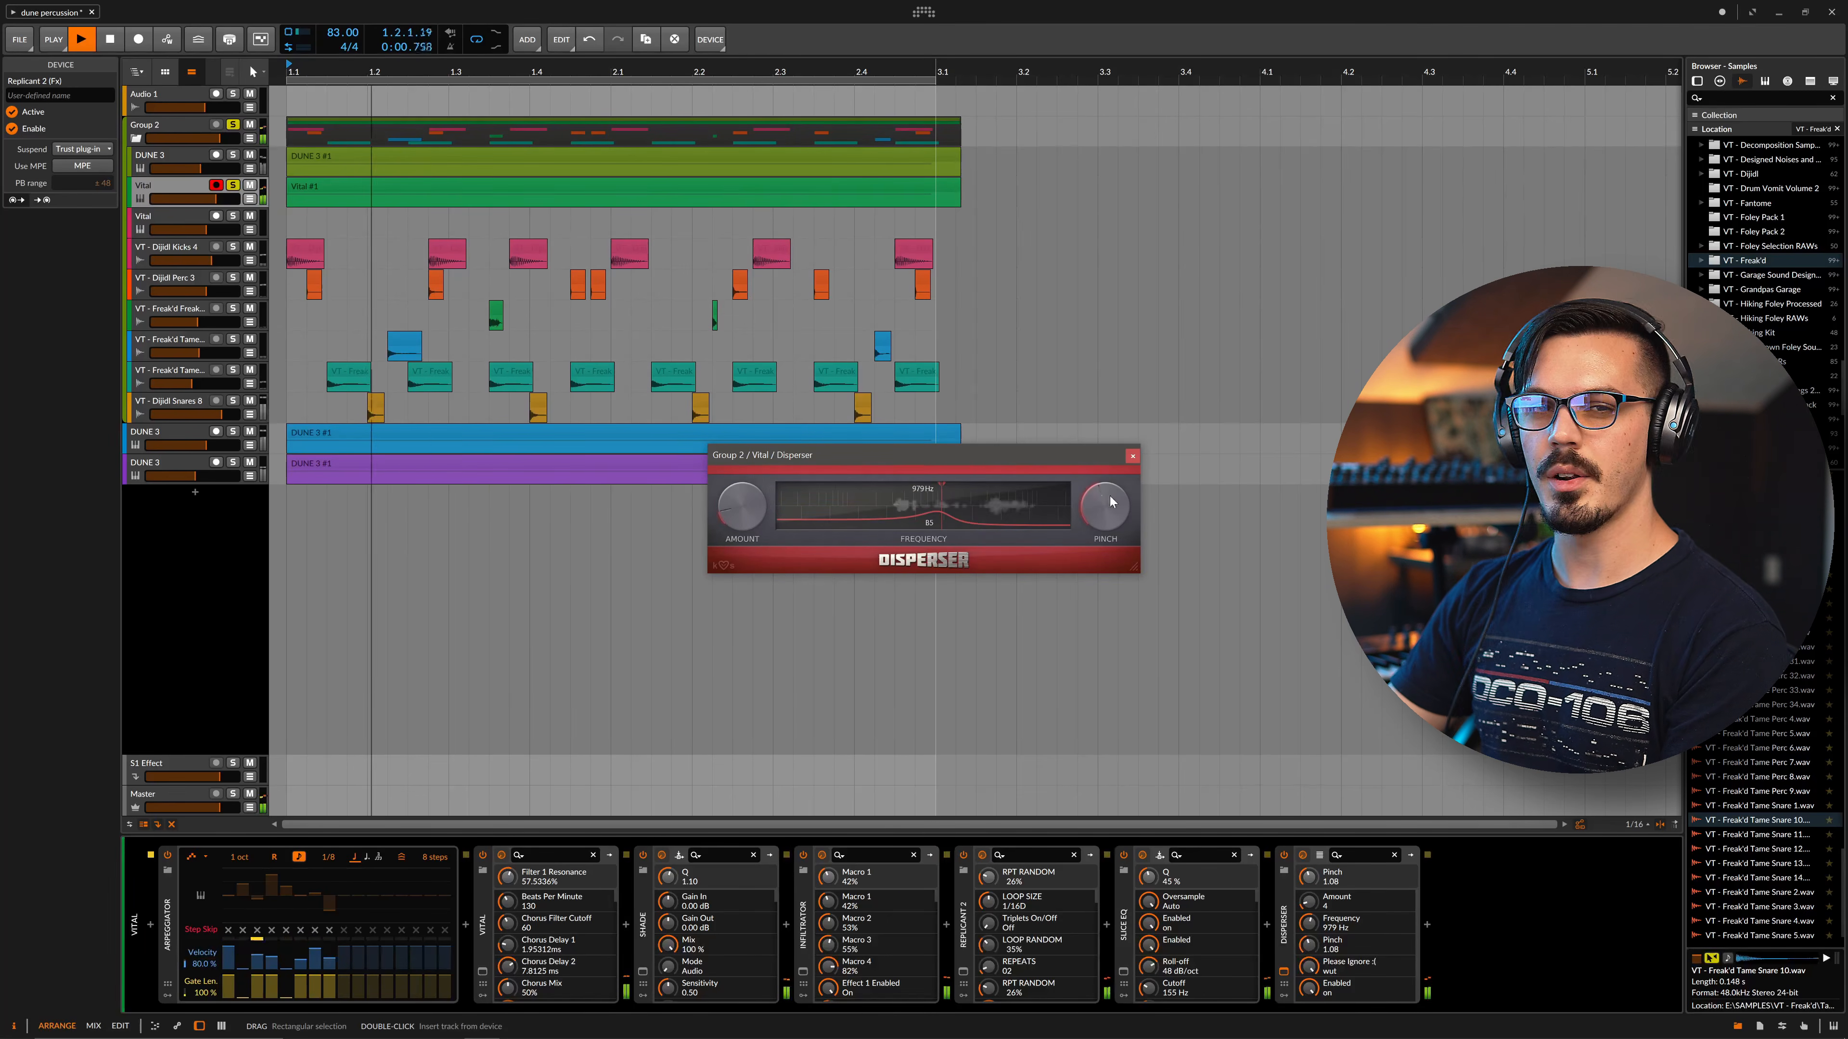
pyautogui.click(1132, 456)
pyautogui.press('space')
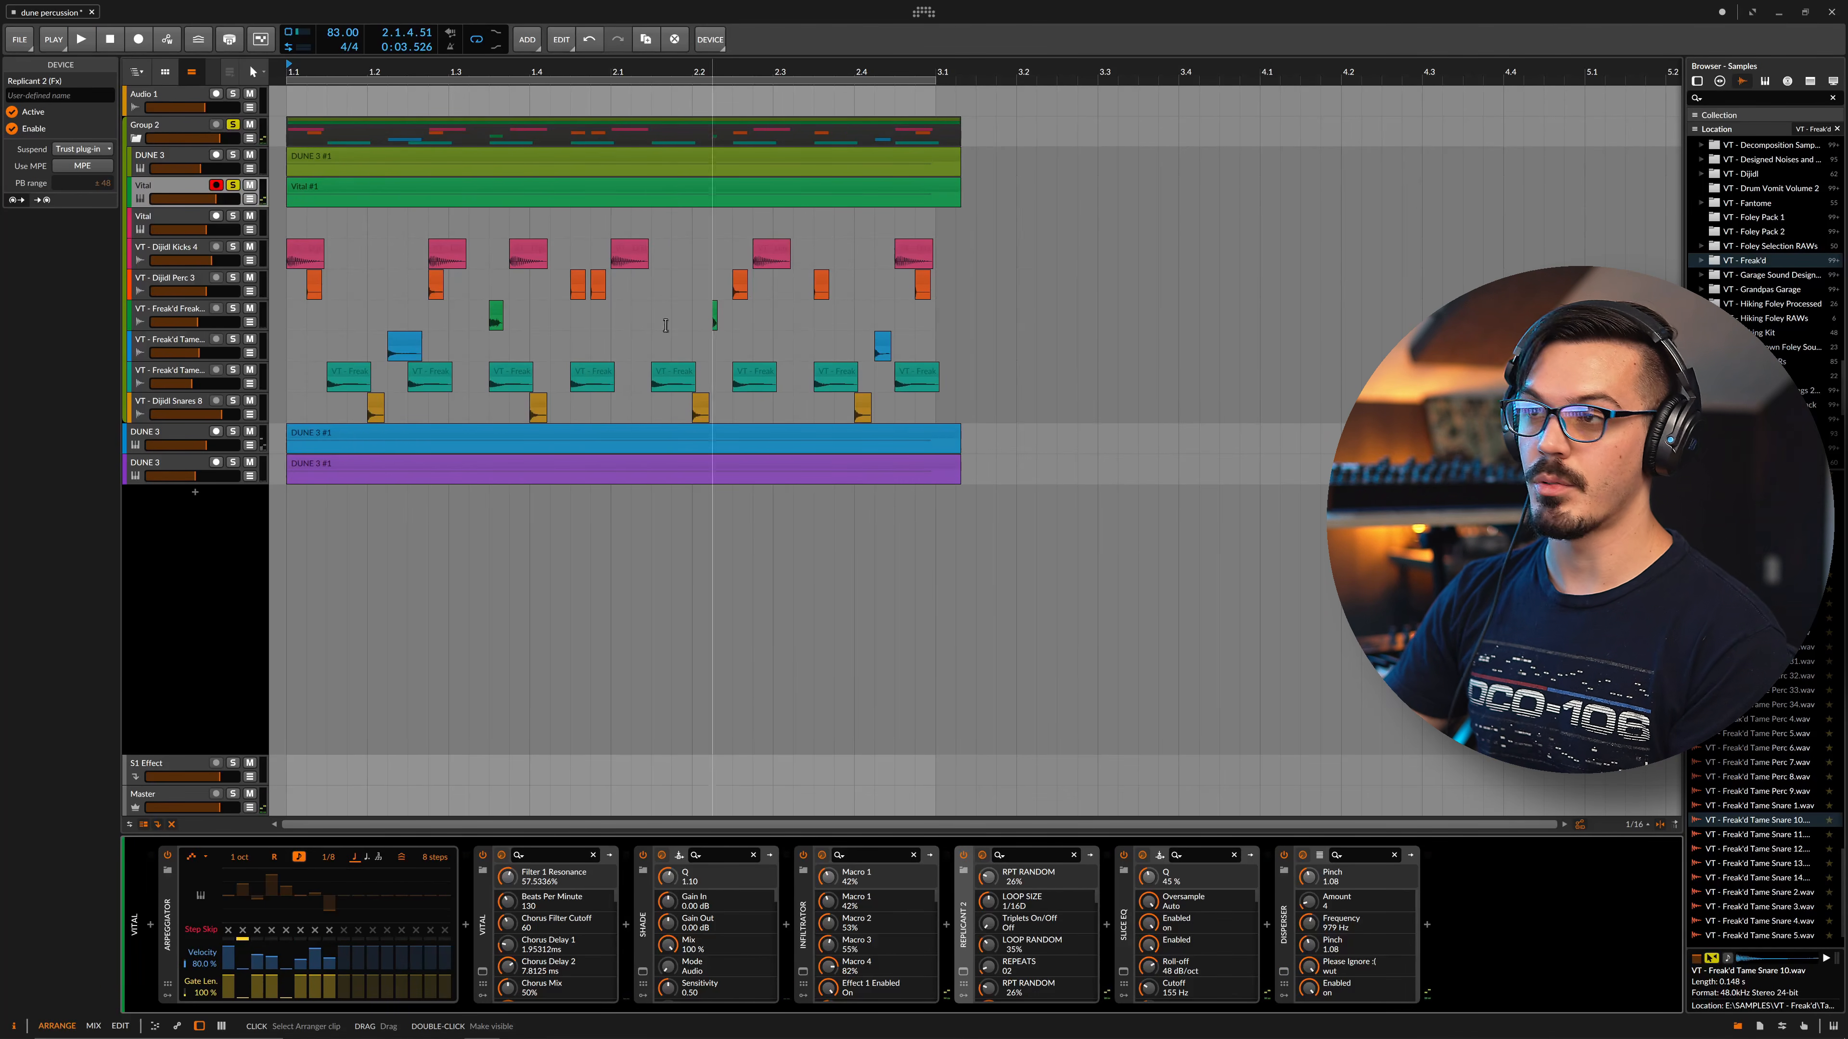
# Solo the grouped DUNE 3 track together with the first Vital track and play the loop to hear both
pyautogui.click(229, 155)
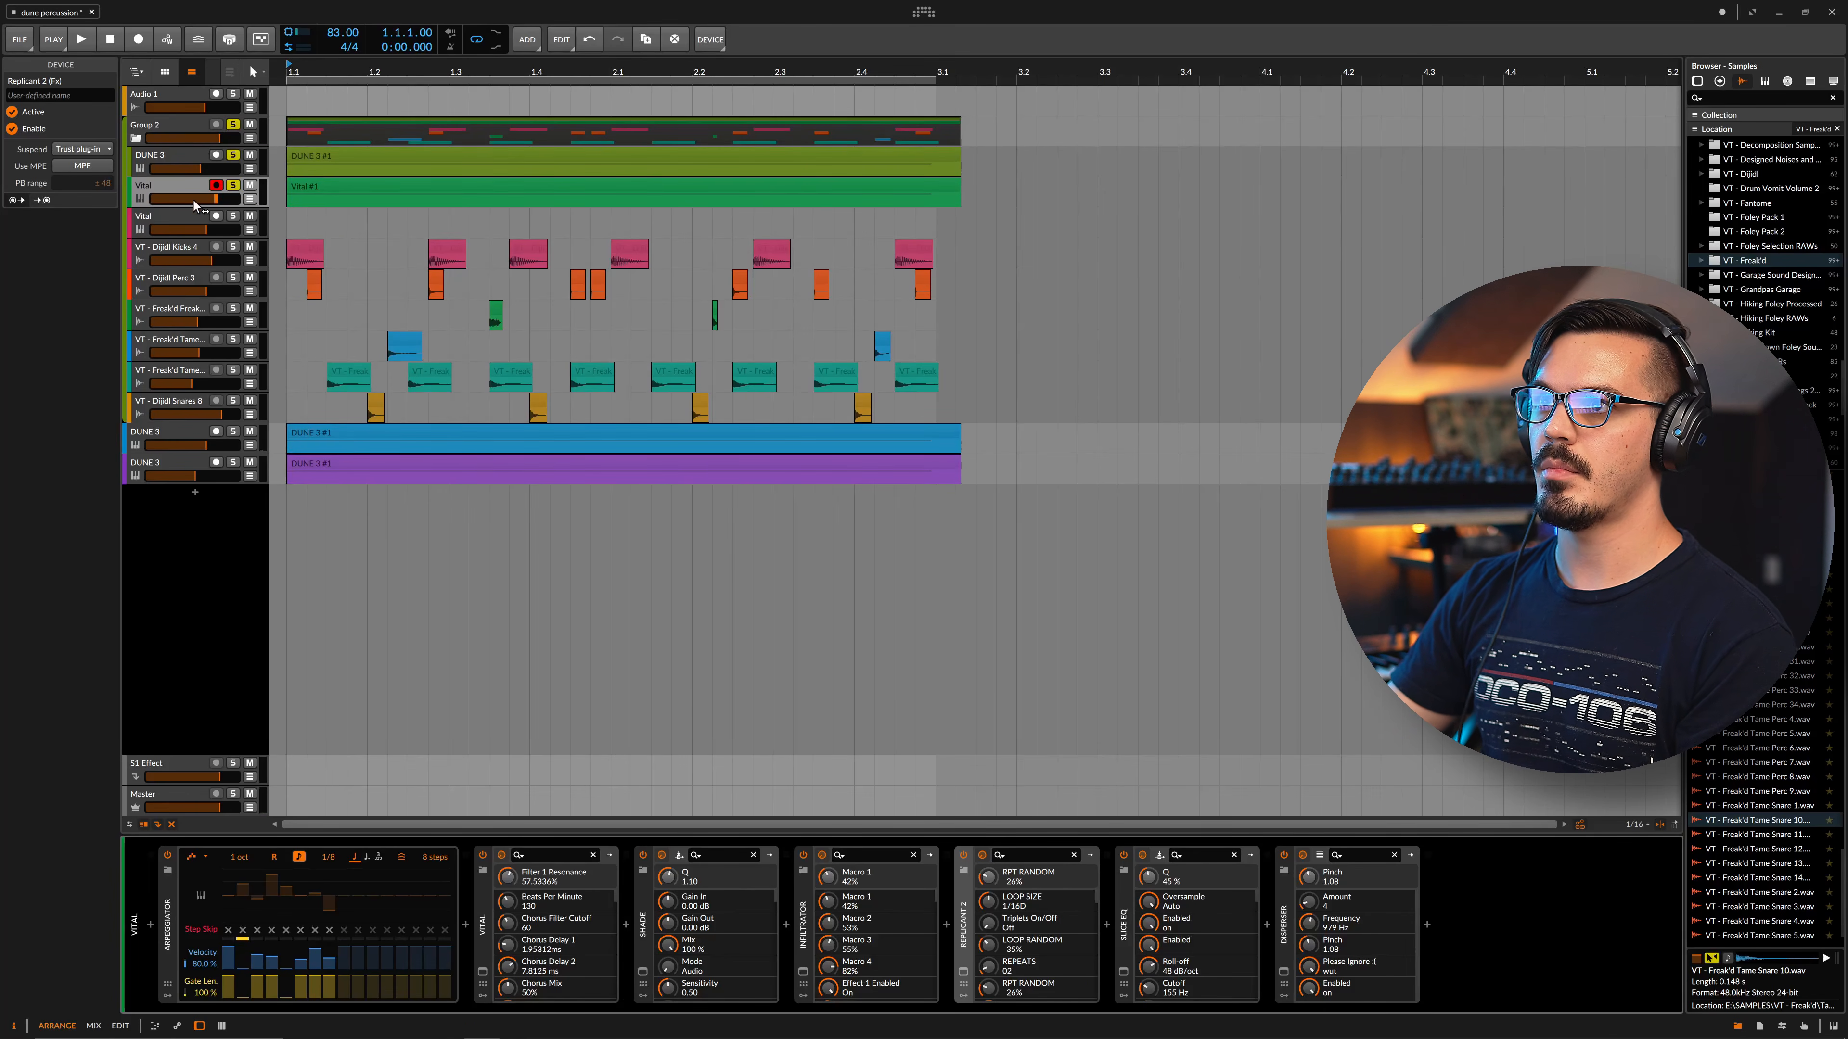
pyautogui.click(192, 217)
pyautogui.click(233, 215)
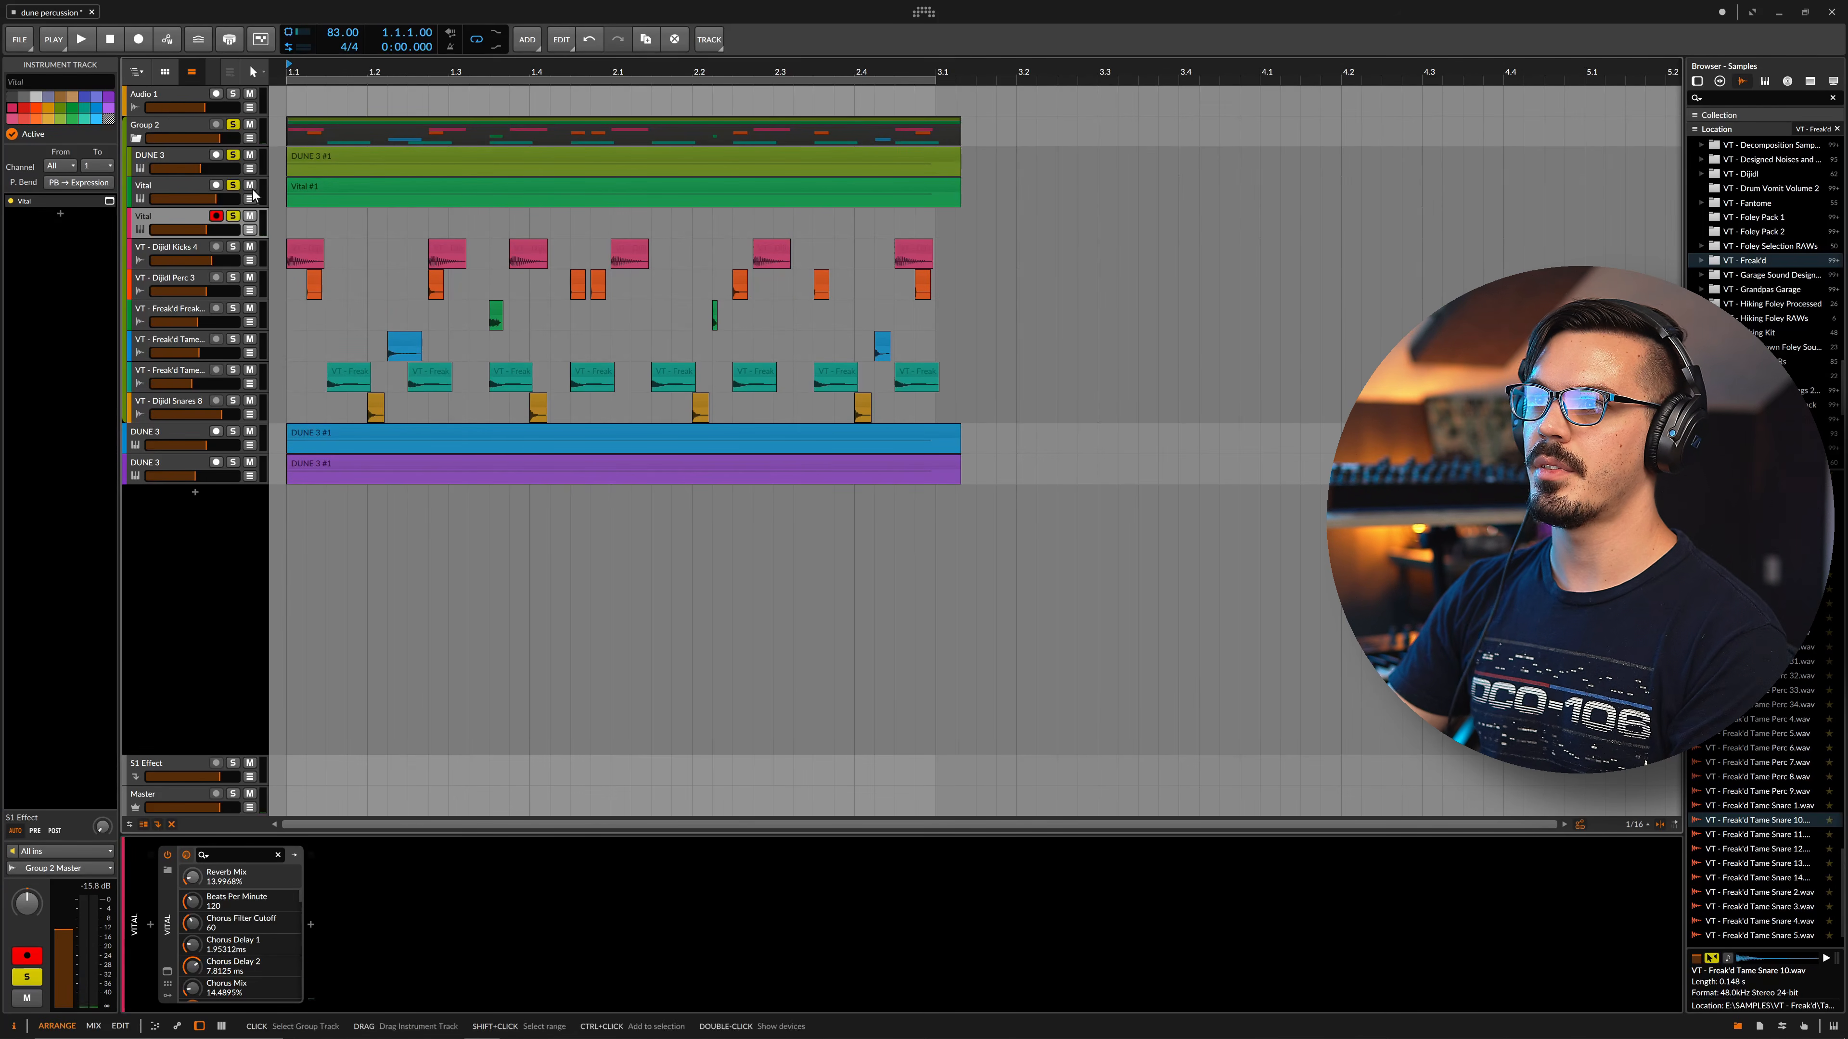
pyautogui.click(239, 213)
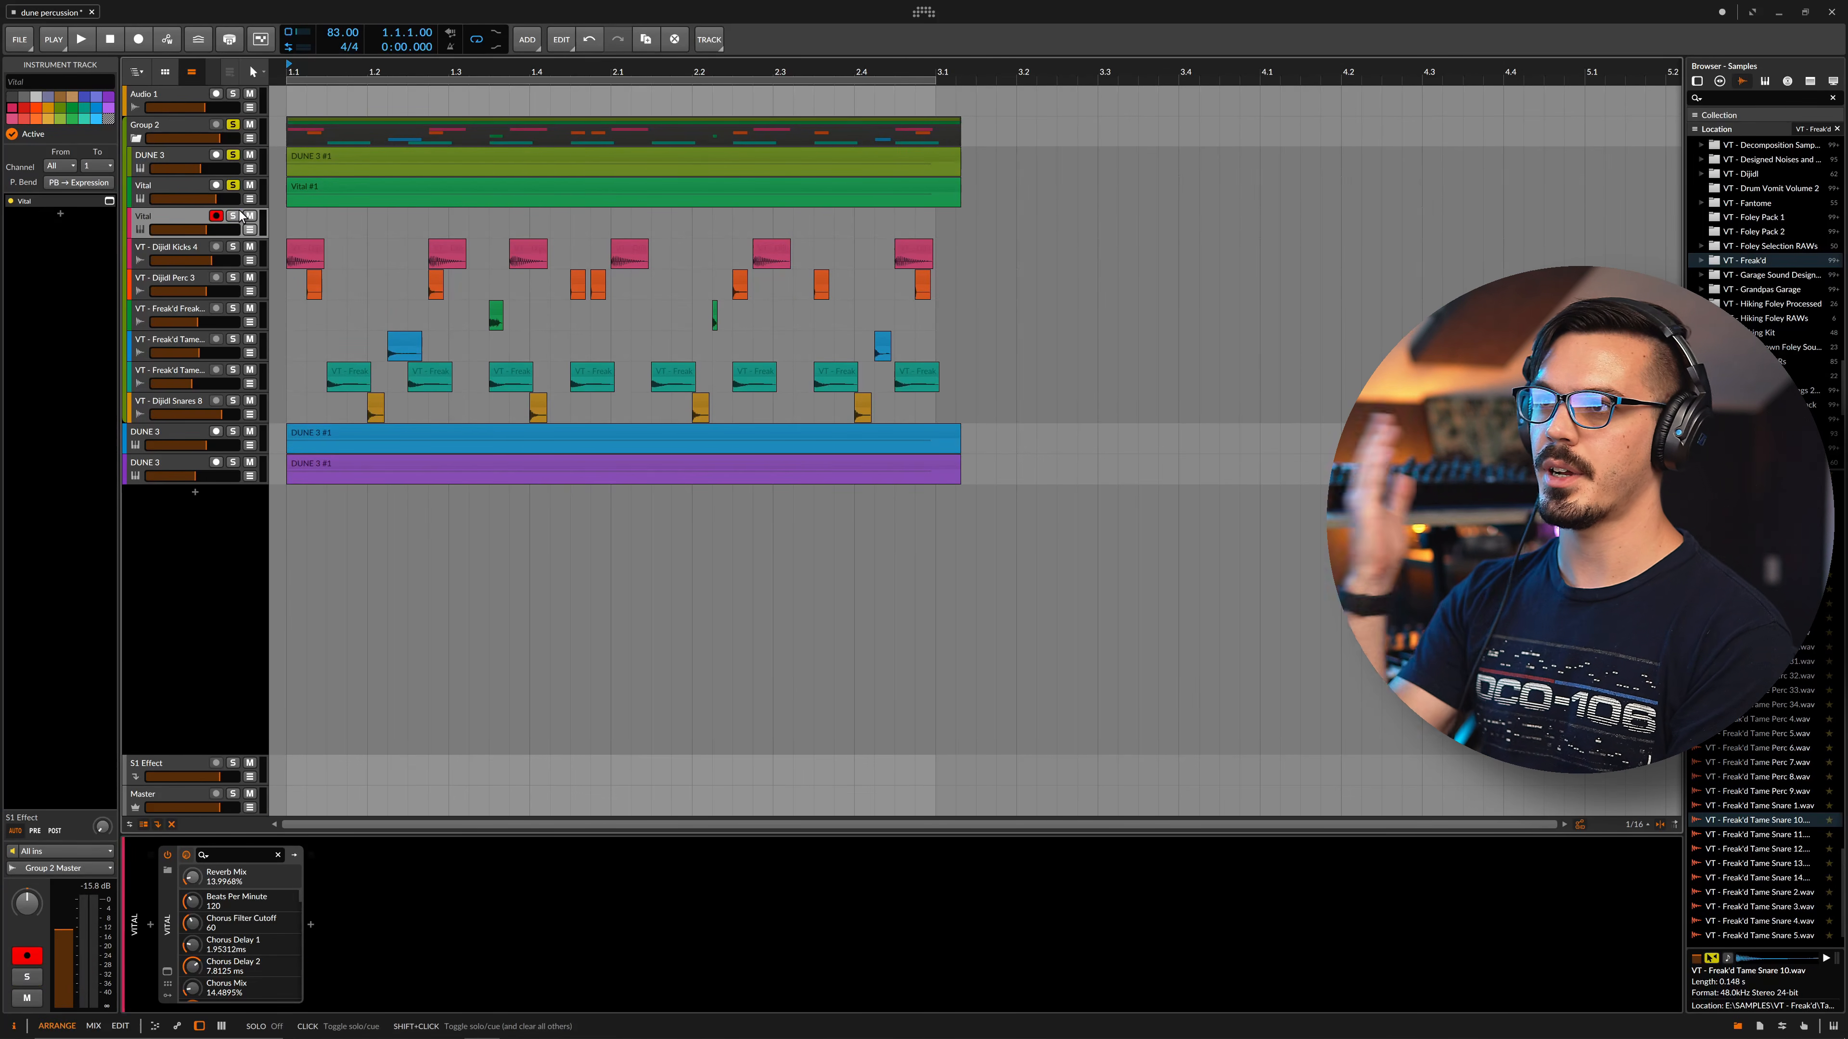
pyautogui.press('space')
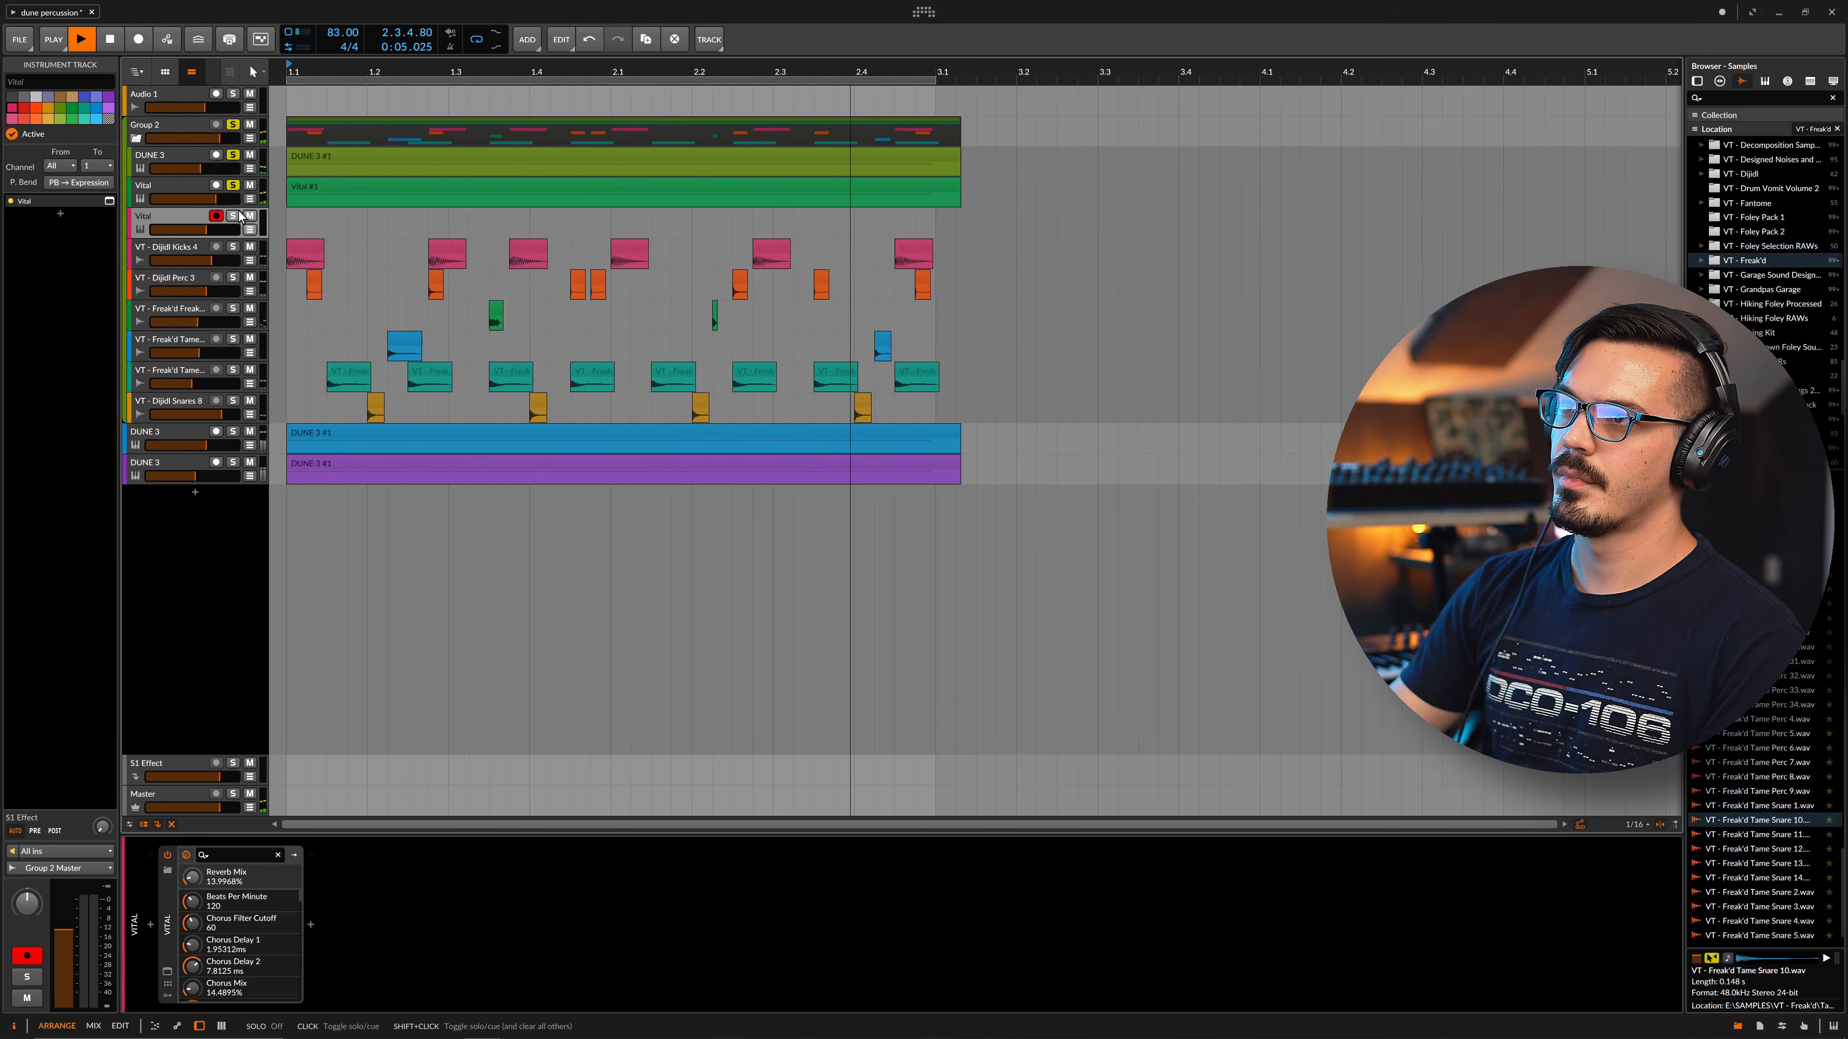
pyautogui.press('space')
# Clear the solos on Group 2, its DUNE 3 track and the first Vital track, and play the full arrangement
pyautogui.click(232, 154)
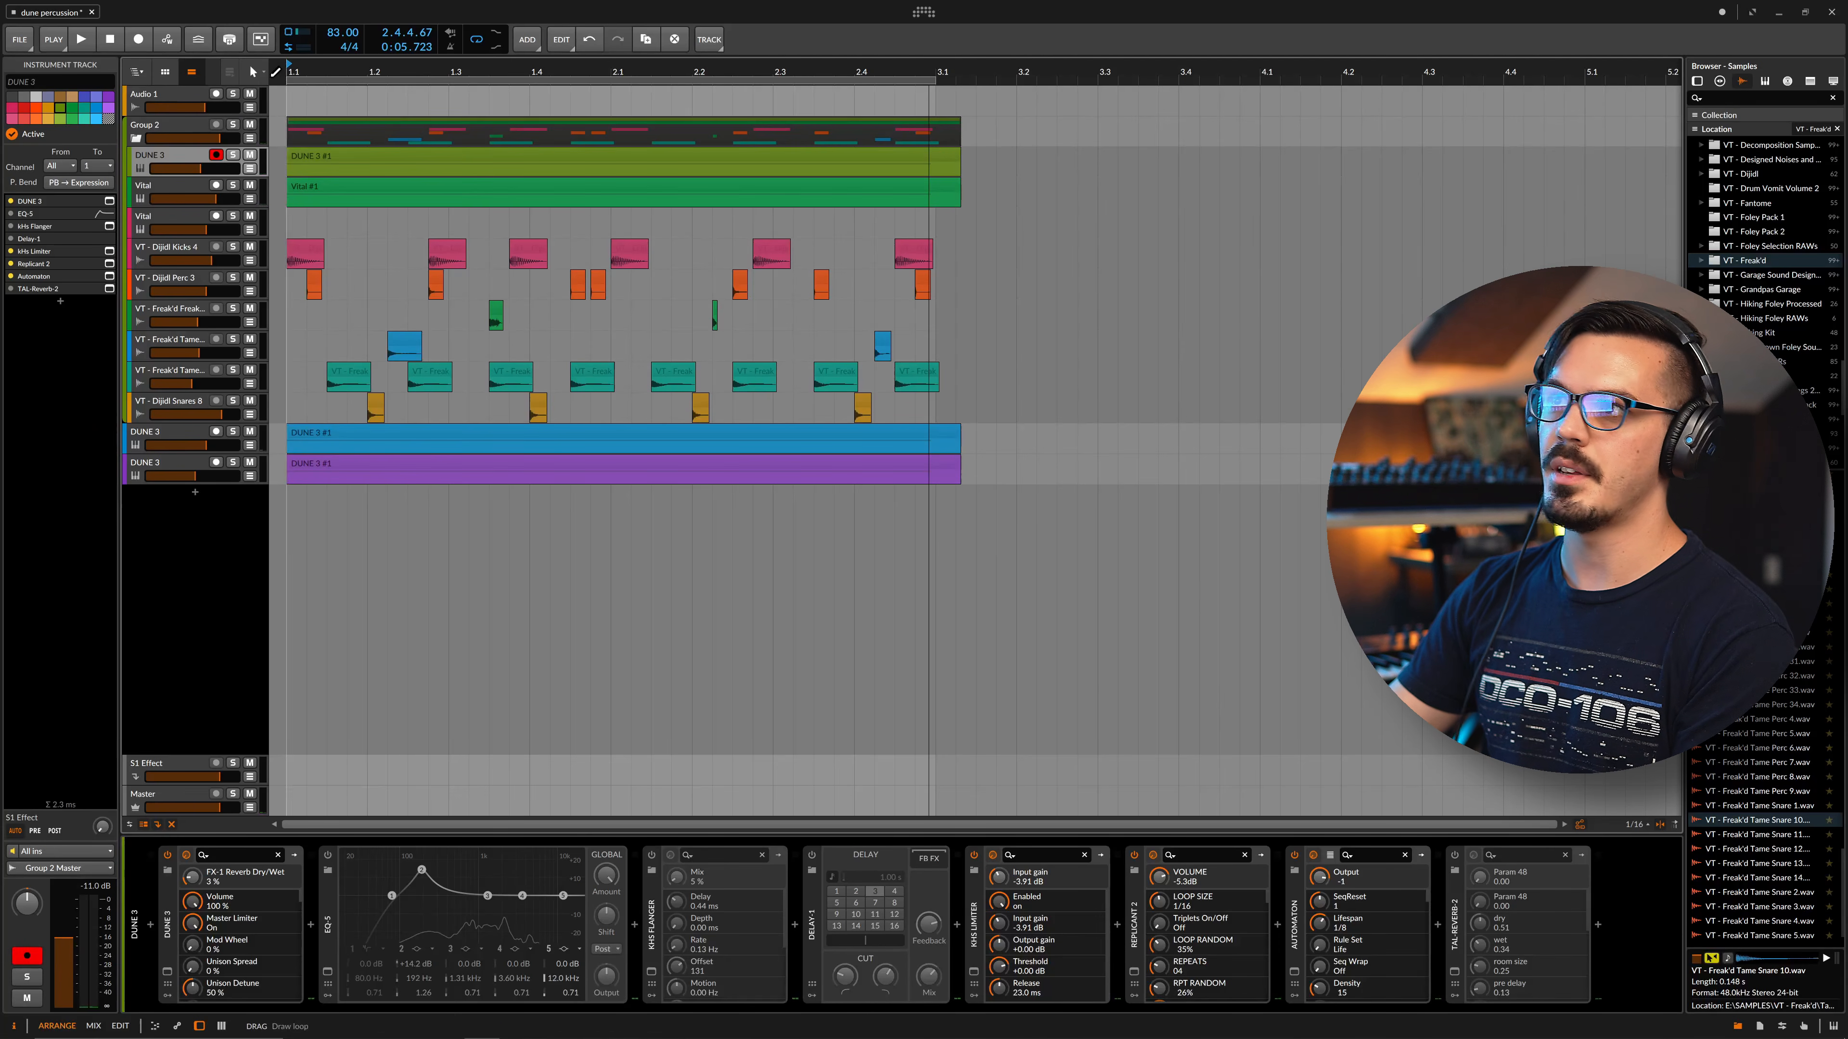
pyautogui.press('space')
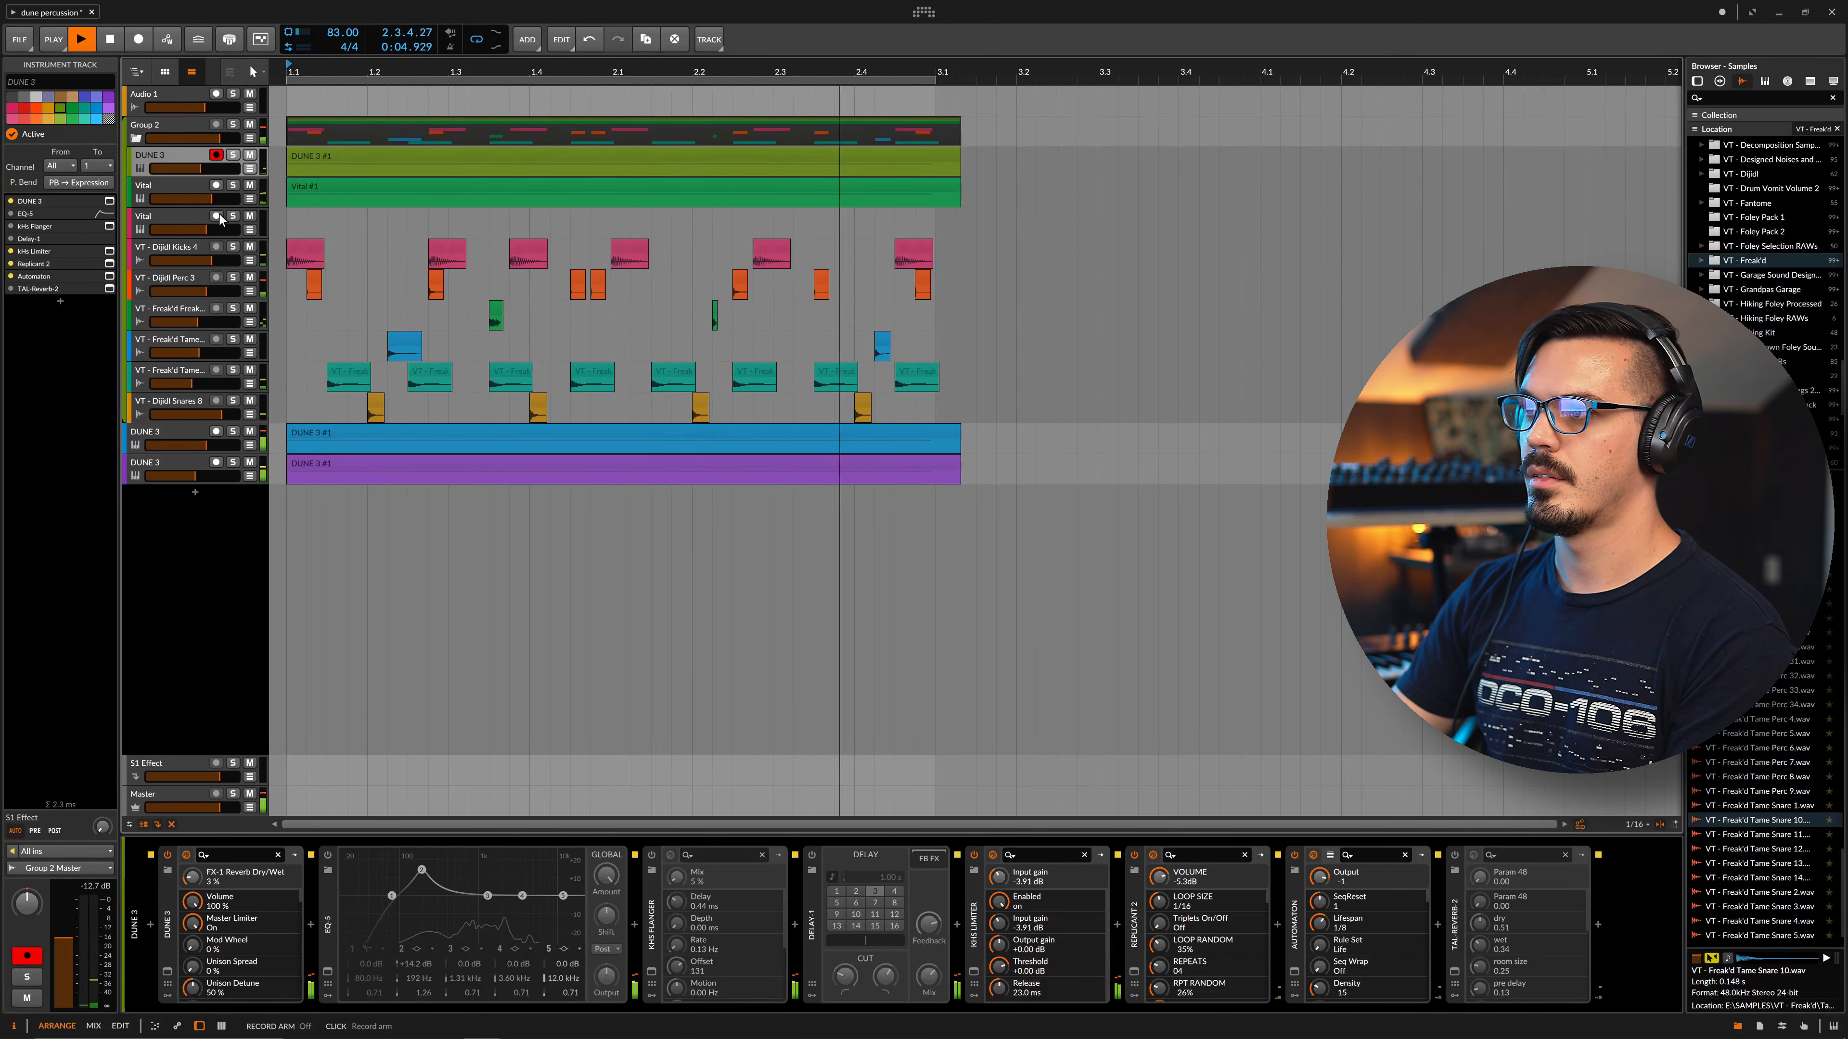
pyautogui.press('space')
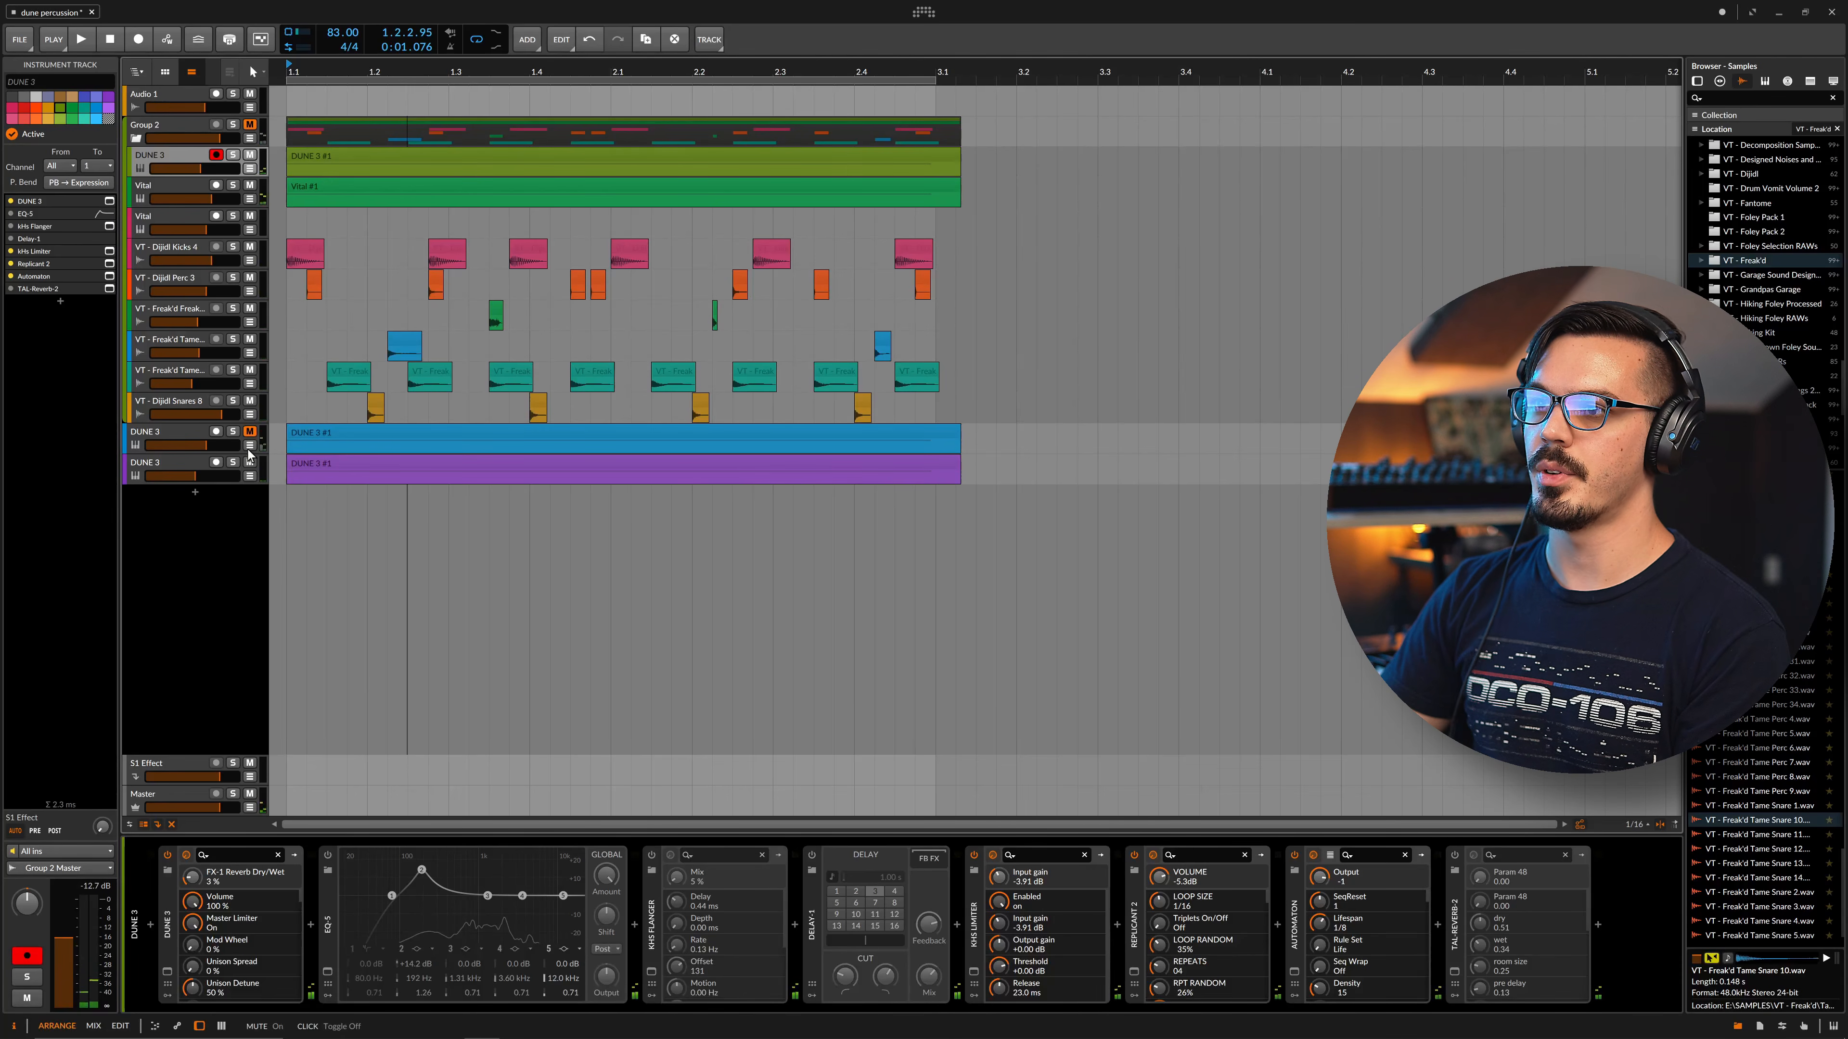
# Unmute the purple and blue DUNE 3 tracks and Group 2
pyautogui.click(252, 463)
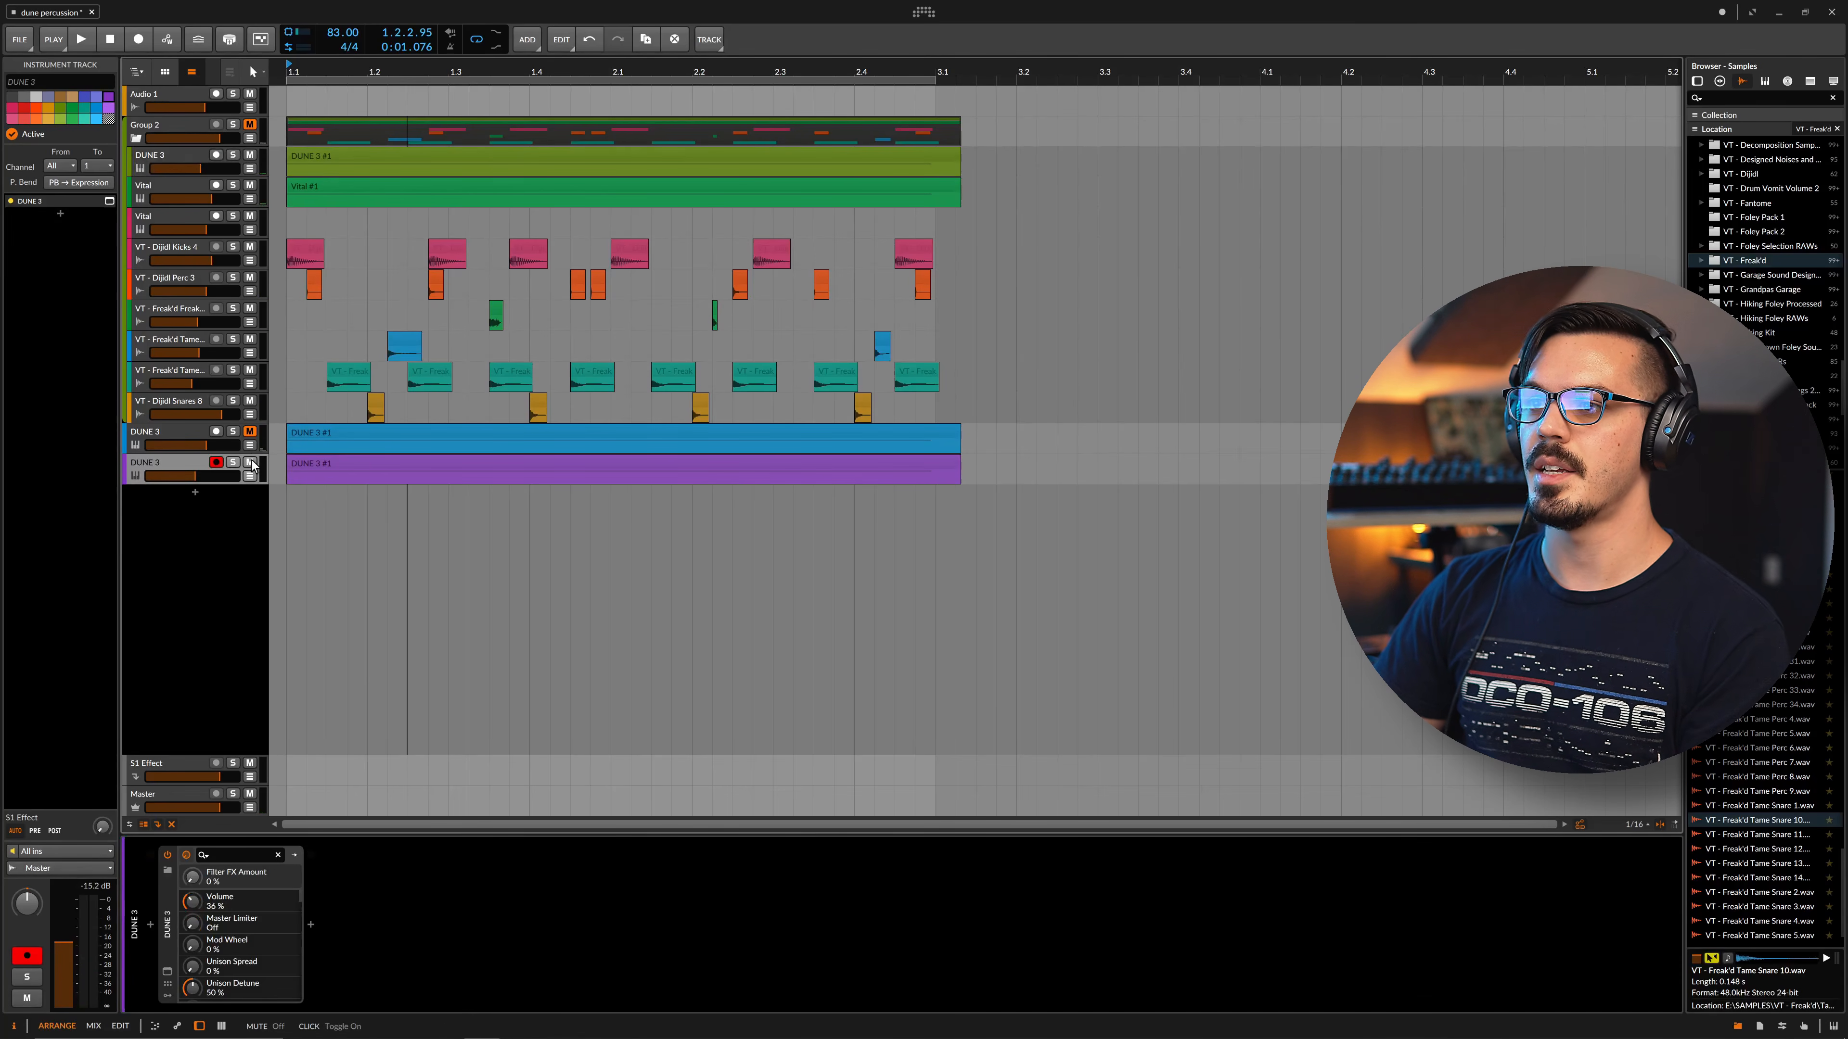
pyautogui.click(250, 432)
pyautogui.click(250, 125)
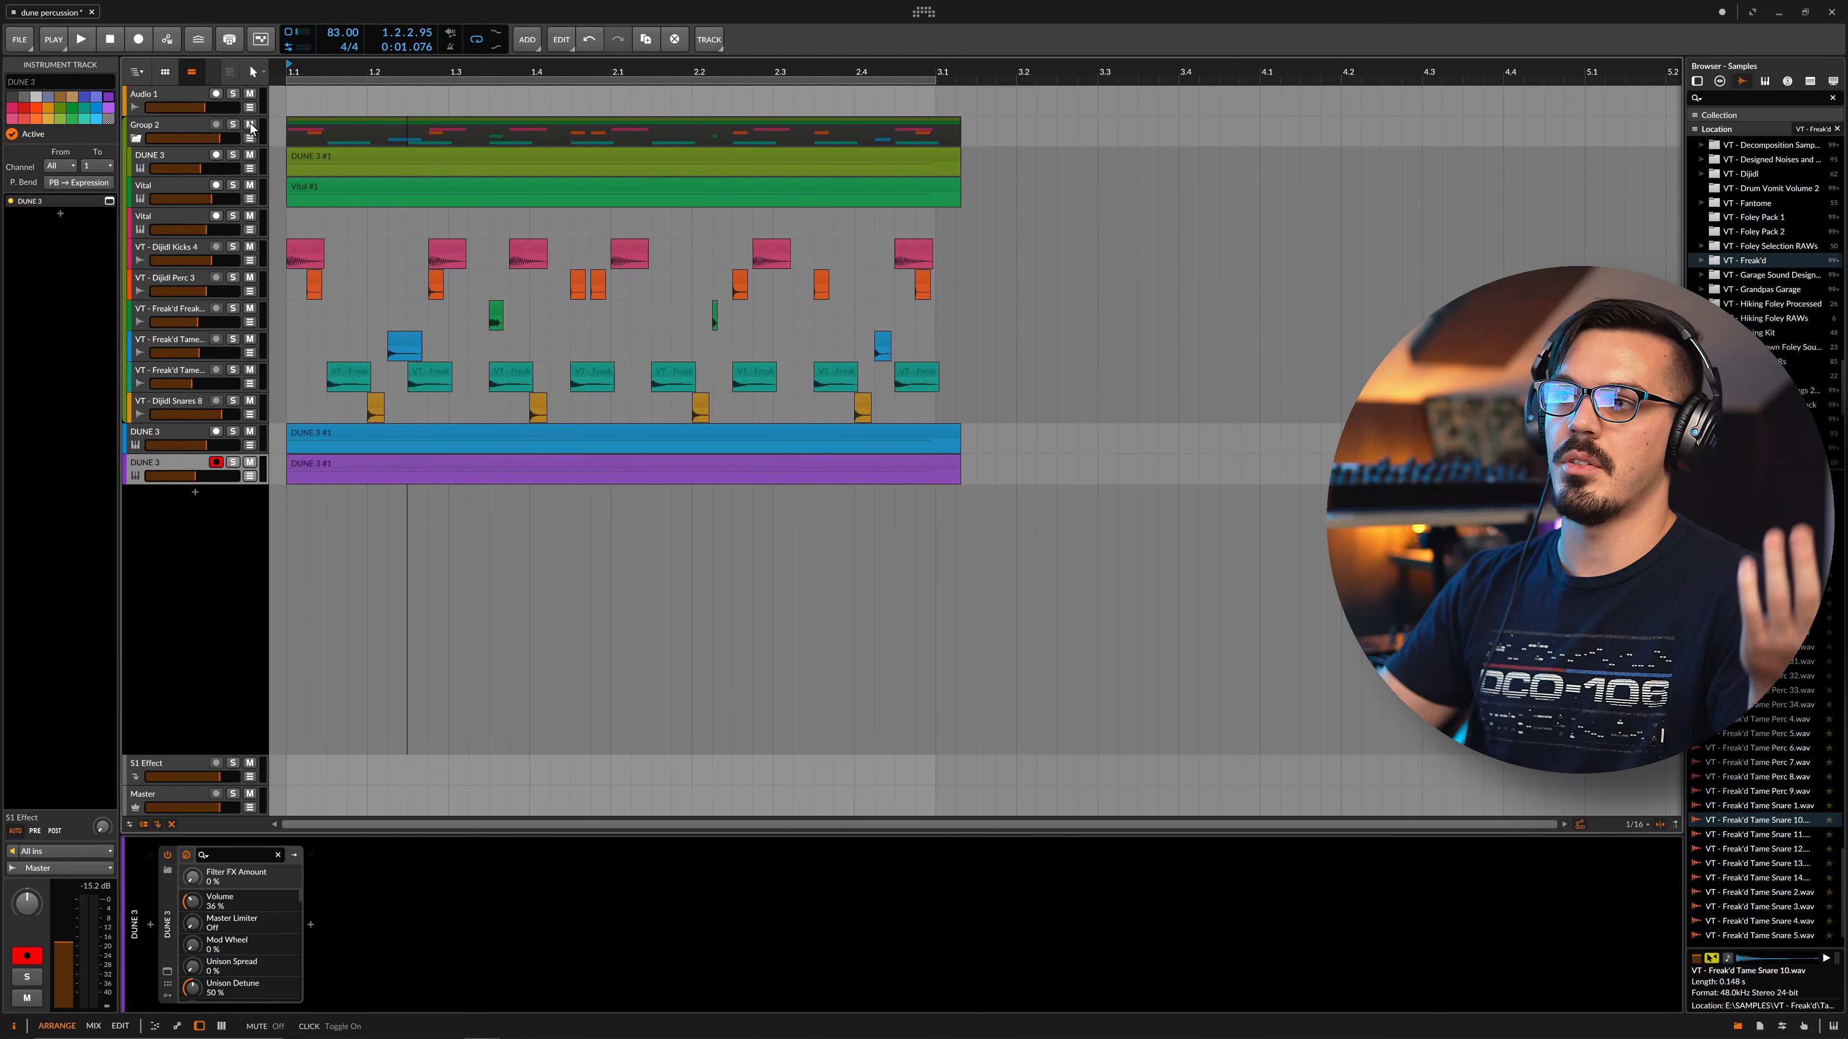